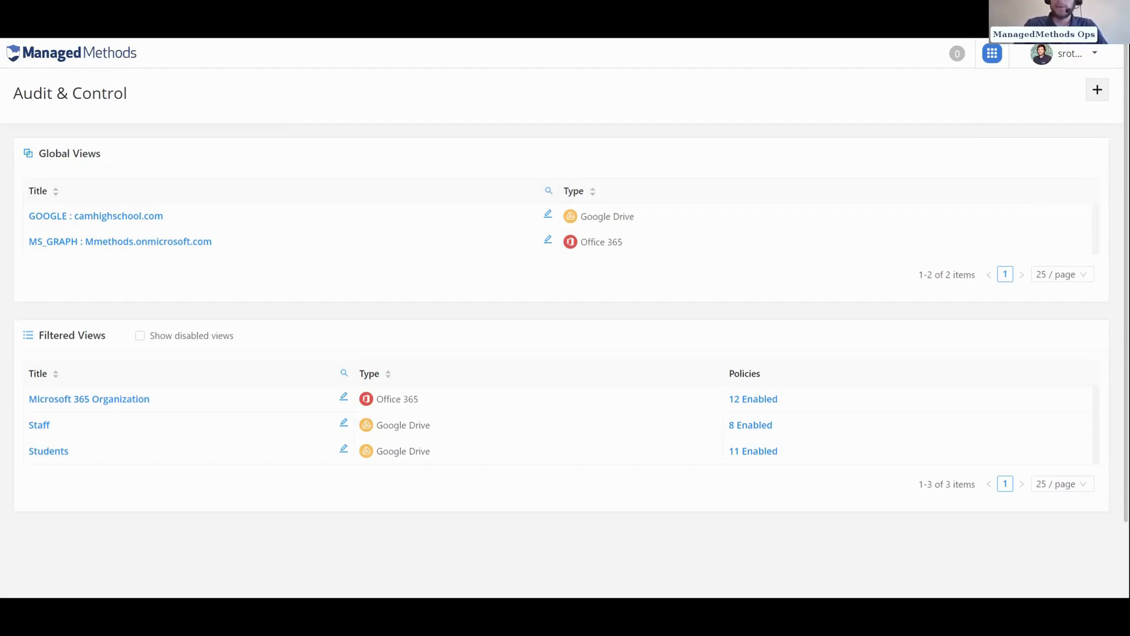
# - Open the Risk page under Data Management in the Admin area
pyautogui.scroll(-1, 985, 129)
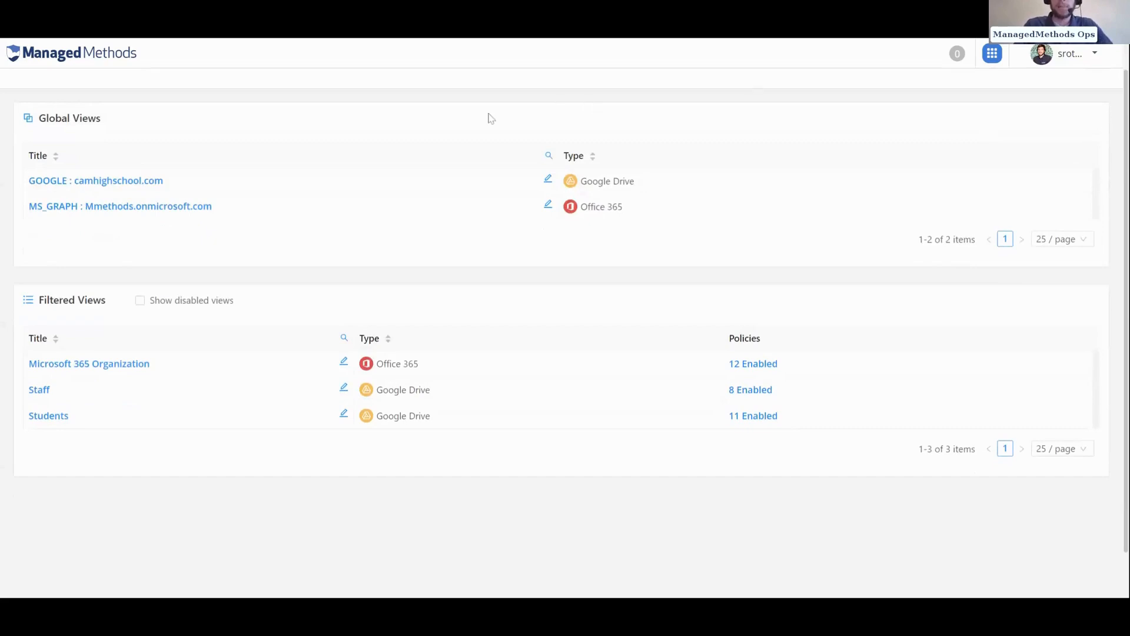
pyautogui.scroll(1, 488, 117)
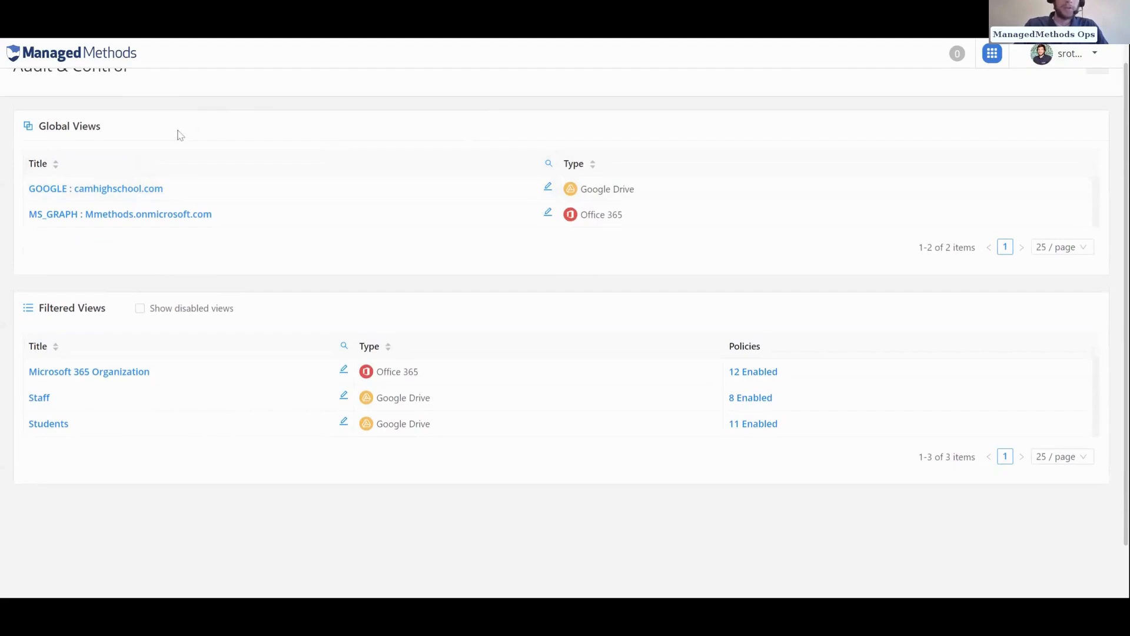
pyautogui.scroll(1, 771, 129)
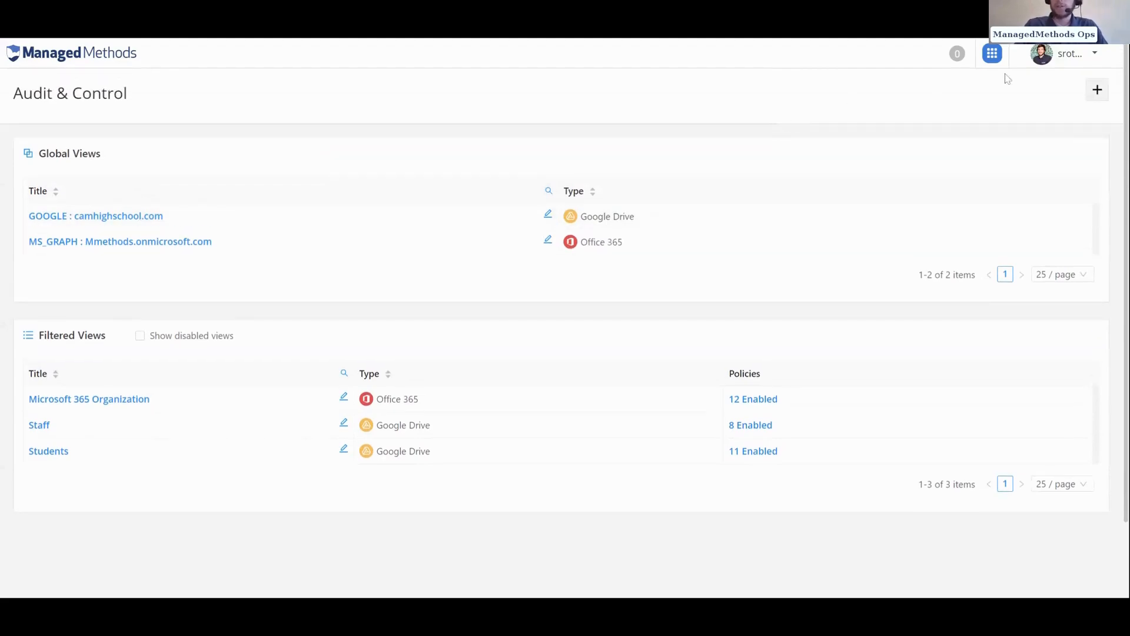
pyautogui.click(993, 53)
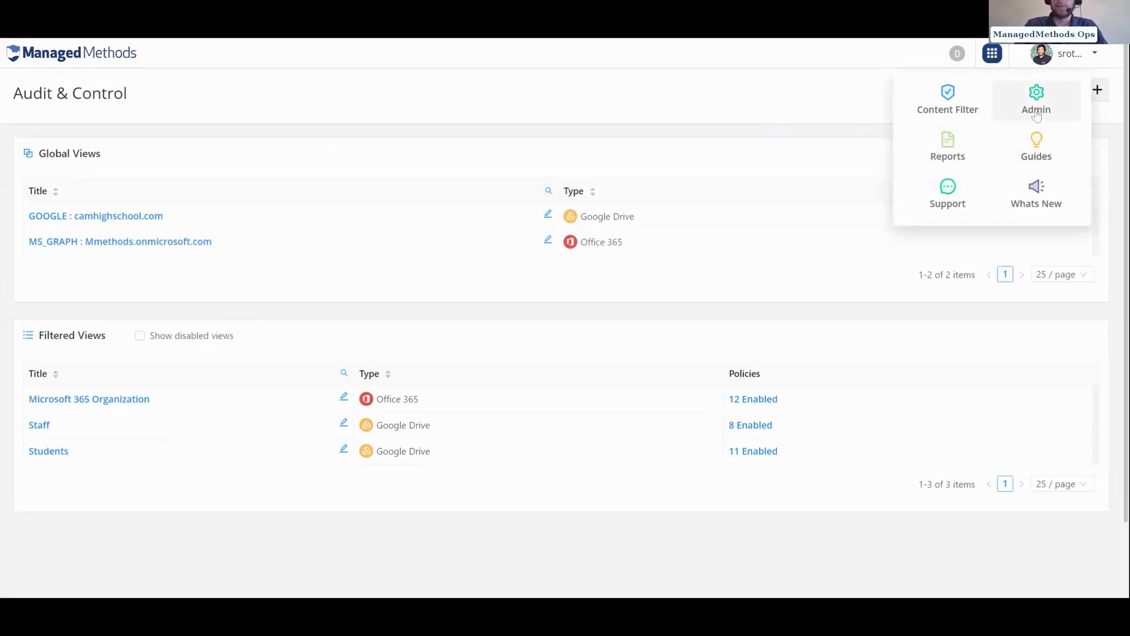
pyautogui.click(1036, 109)
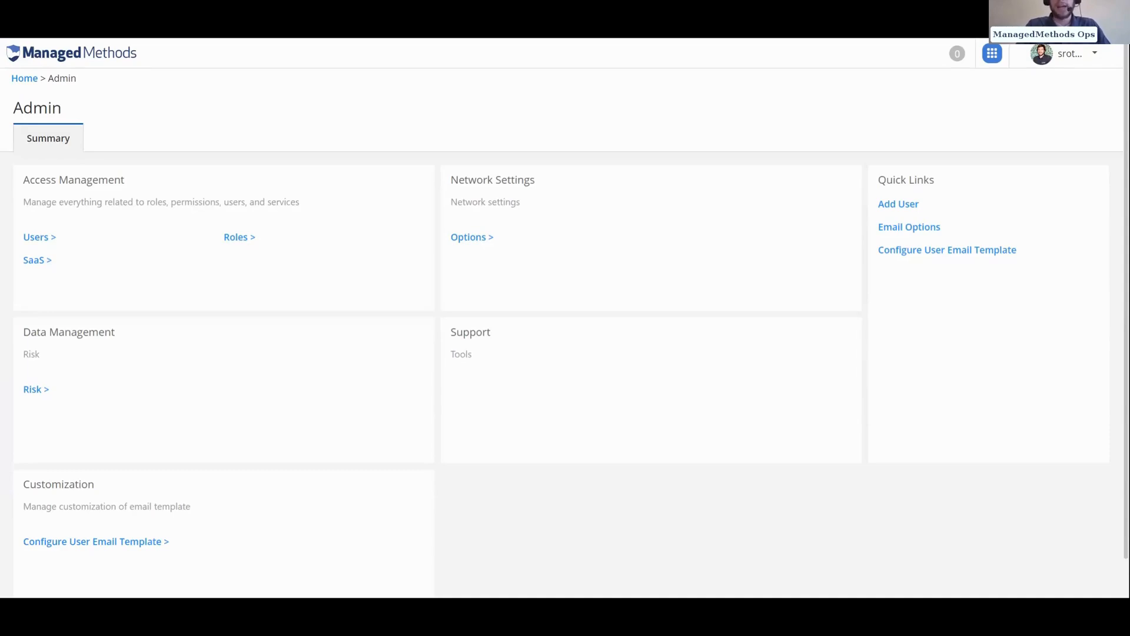
pyautogui.click(36, 392)
# - Look through the existing risk definitions, including their descriptions, keywords and connected OAuths
pyautogui.click(993, 54)
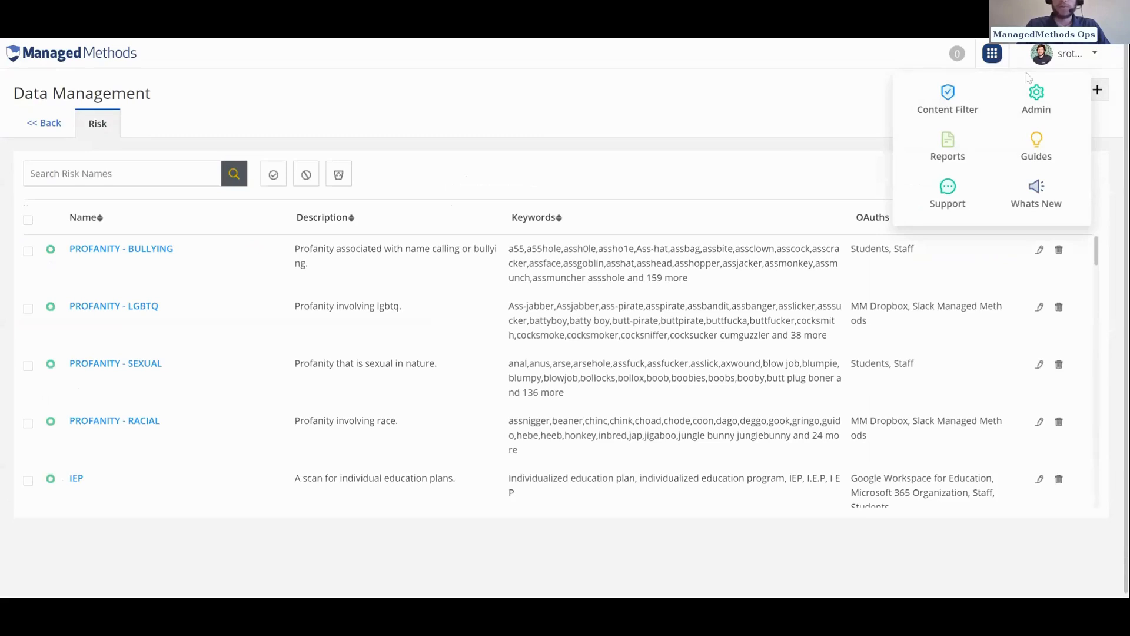
pyautogui.click(538, 125)
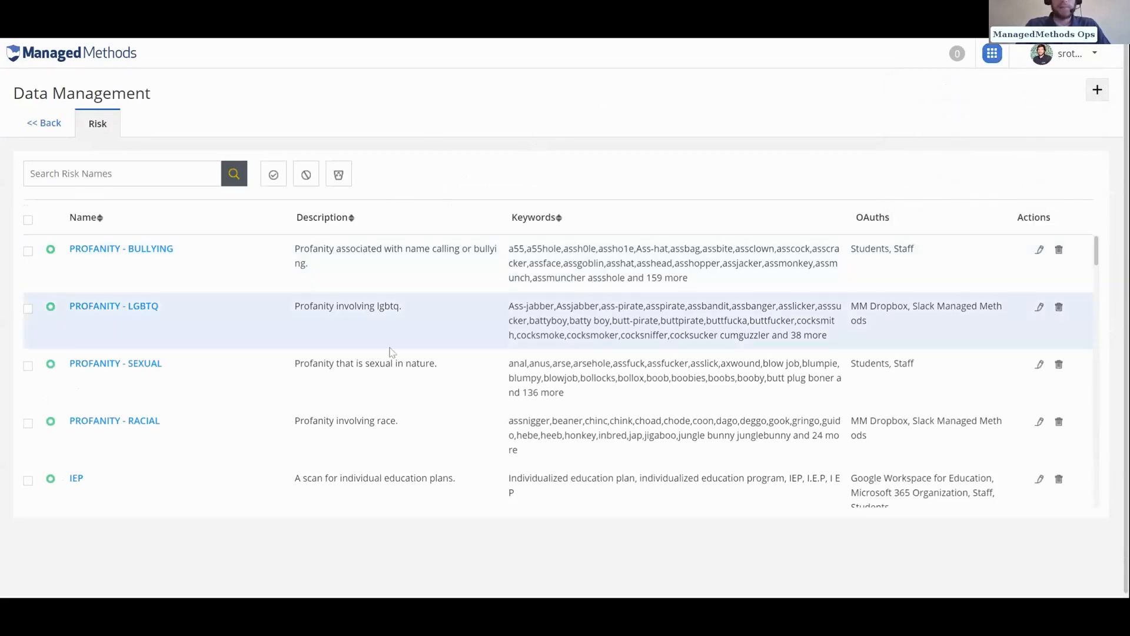
pyautogui.scroll(-1, 391, 336)
pyautogui.scroll(-4, 391, 351)
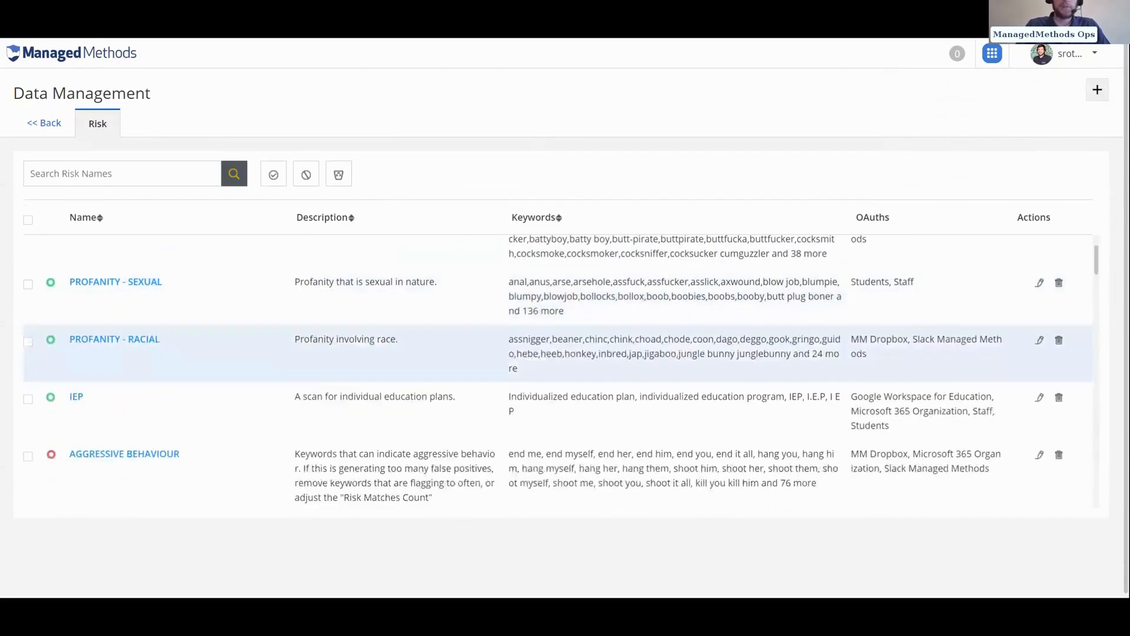
pyautogui.scroll(-3, 390, 352)
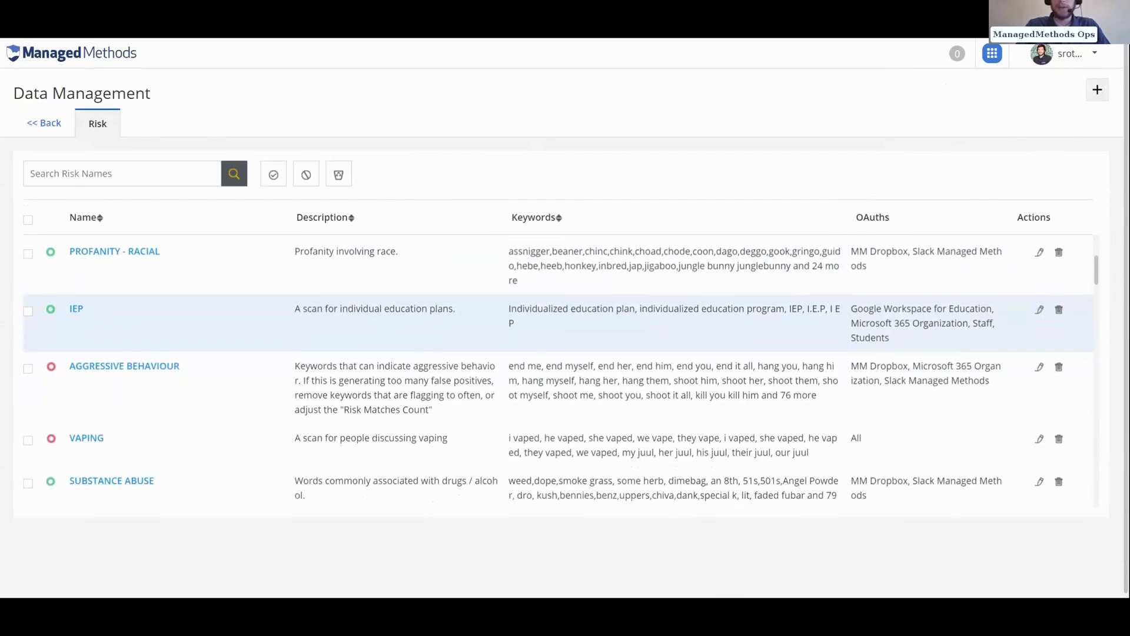
pyautogui.scroll(-2, 391, 352)
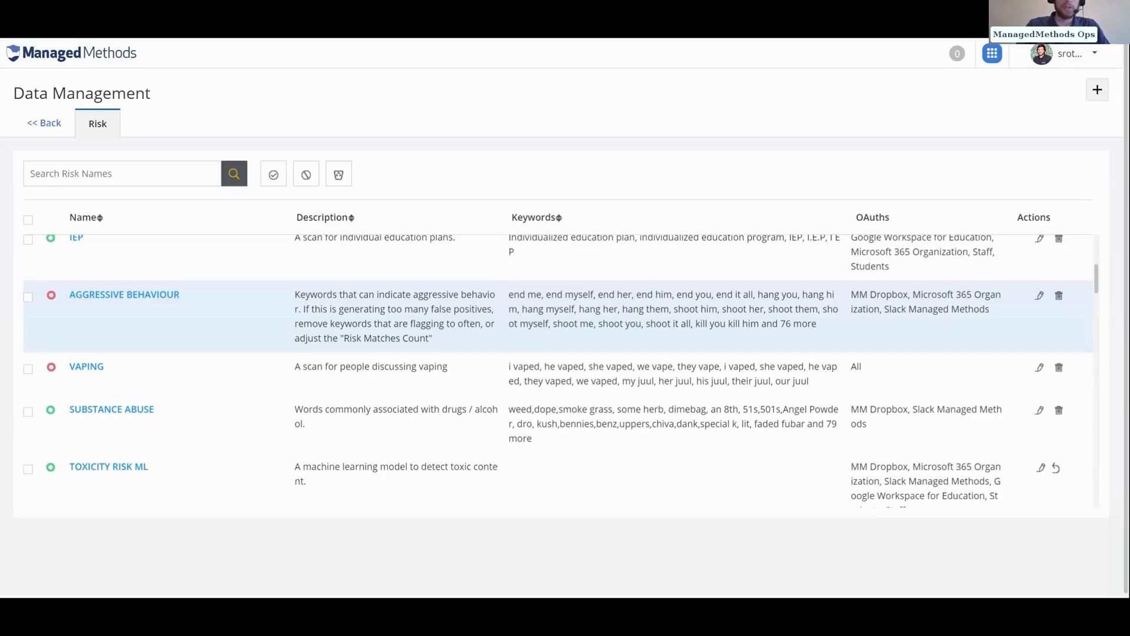
pyautogui.scroll(2, 412, 306)
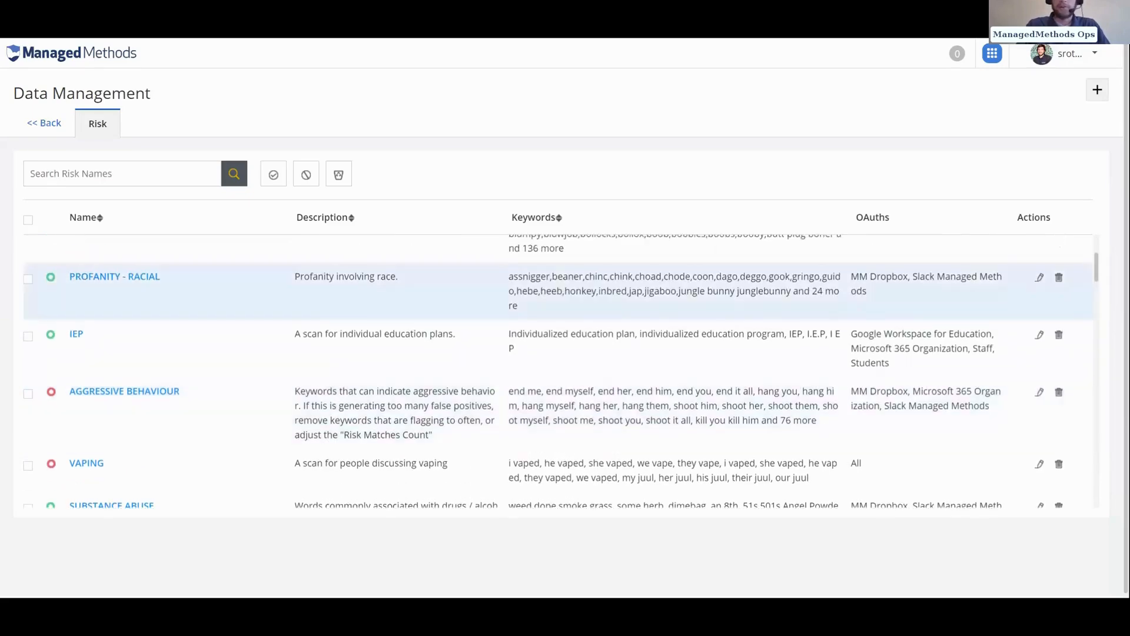
pyautogui.scroll(3, 412, 306)
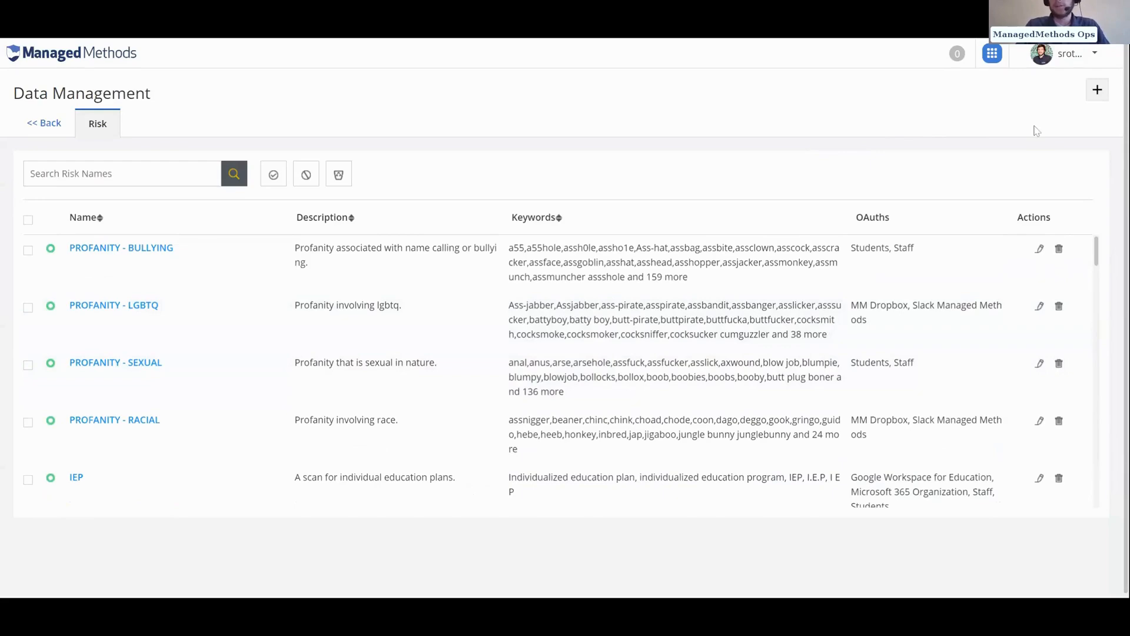
# - Start a new risk definition in Data Management
pyautogui.click(1098, 91)
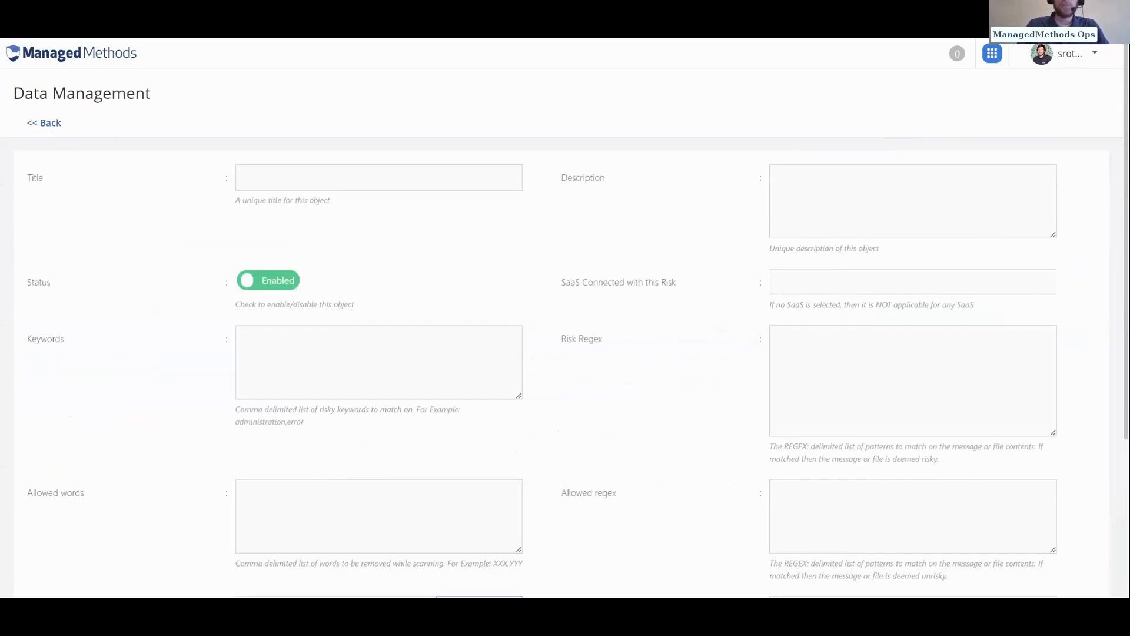
pyautogui.click(306, 177)
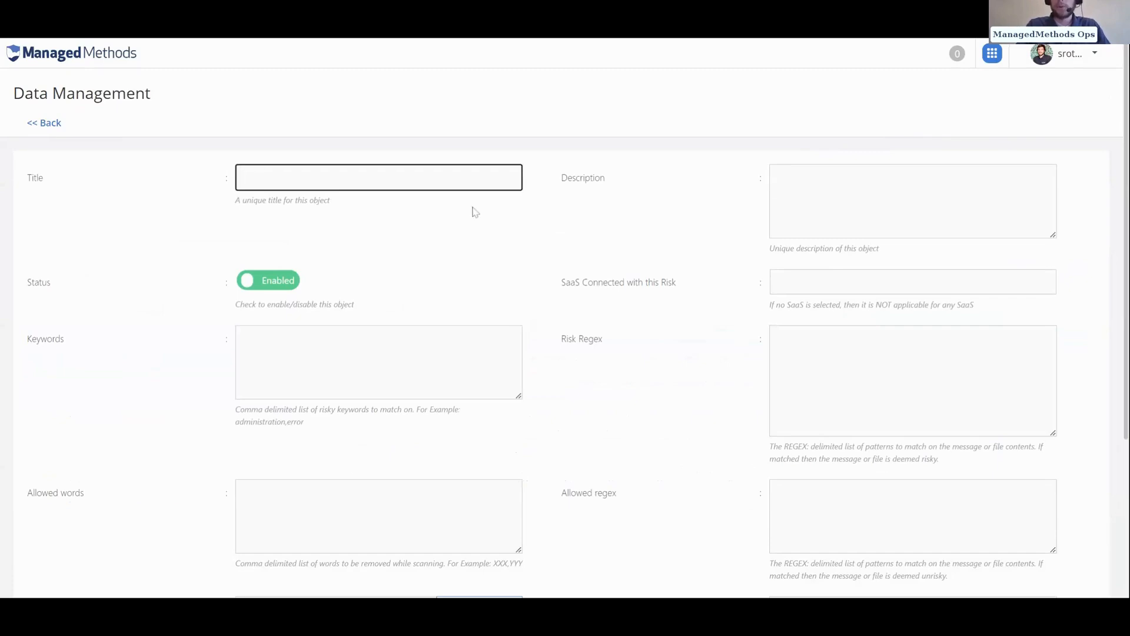
pyautogui.scroll(-1, 472, 212)
pyautogui.scroll(-1, 405, 207)
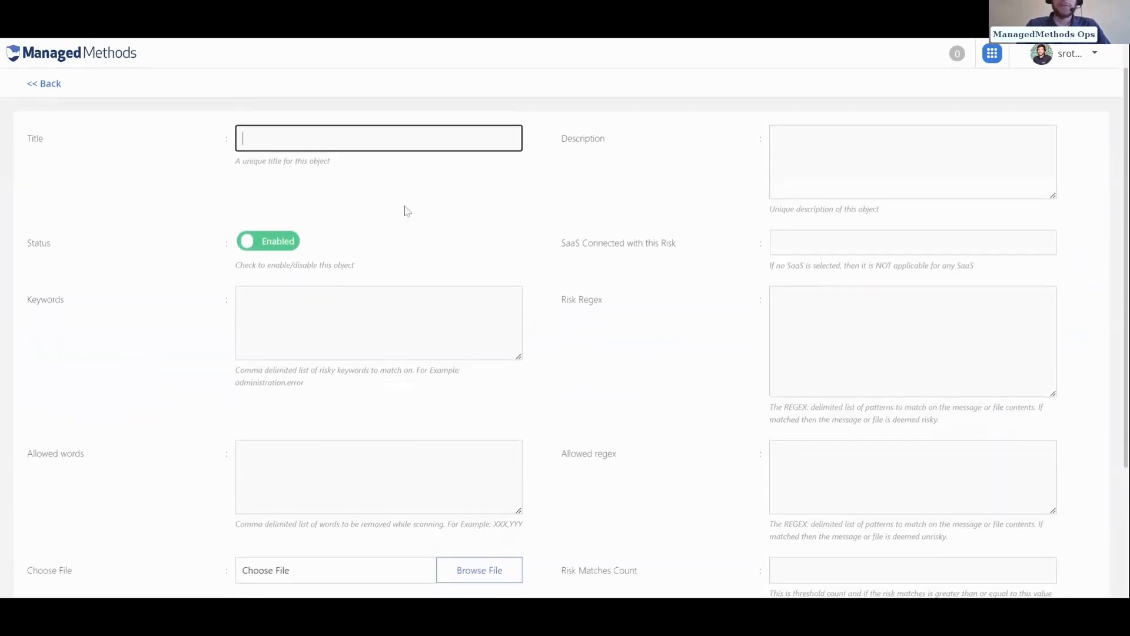
pyautogui.scroll(1, 377, 183)
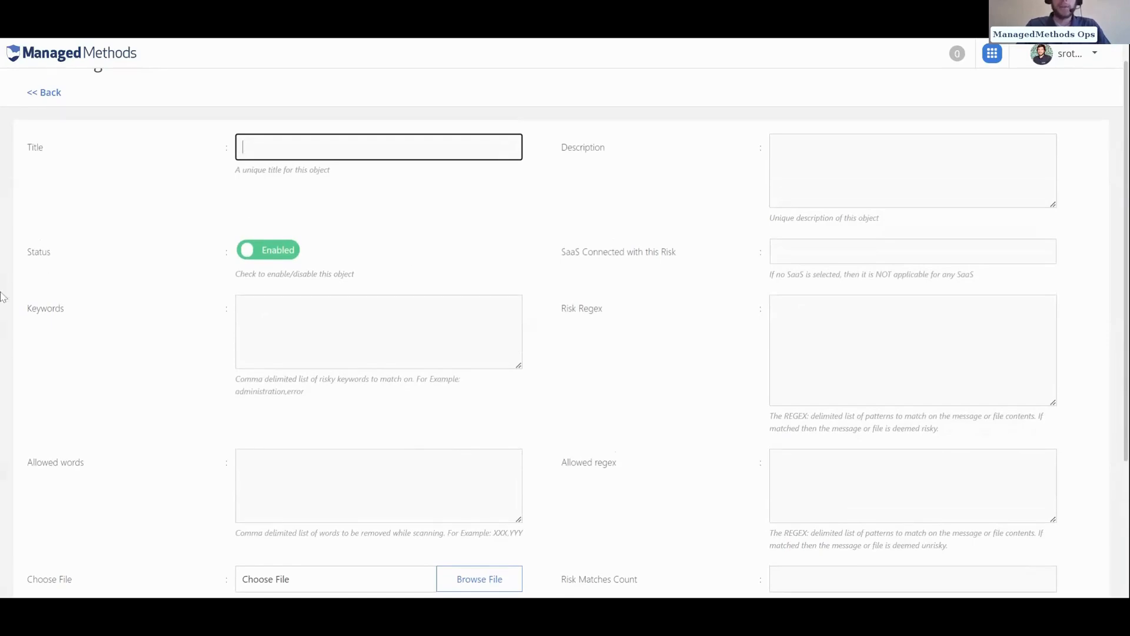
pyautogui.scroll(-1, 561, 333)
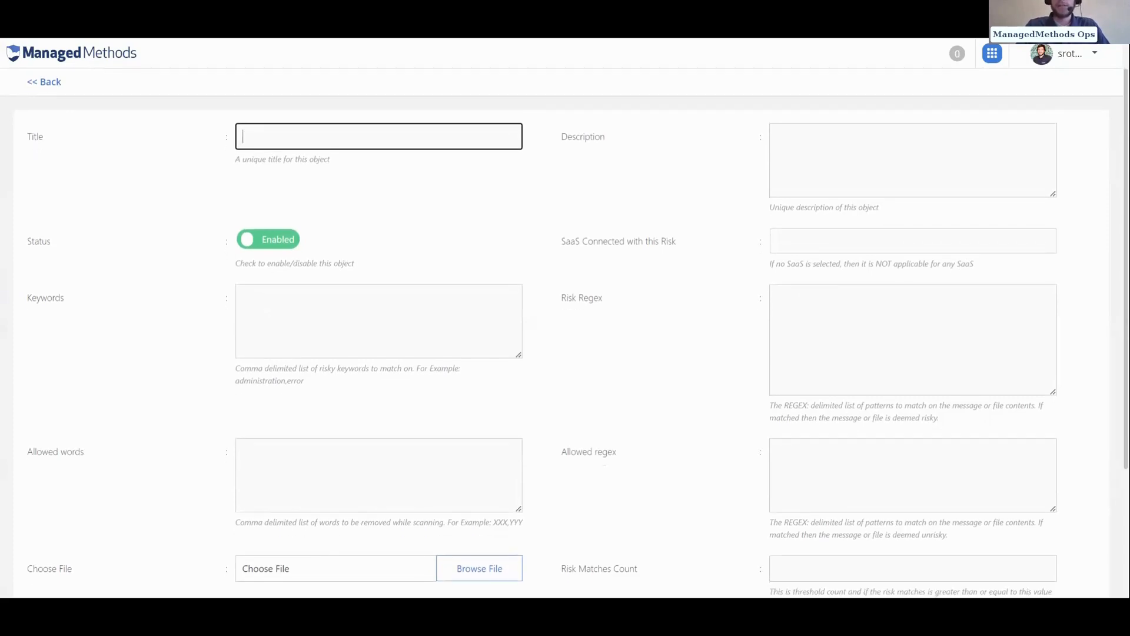
# - Enter "vpn, proxy" as the keywords of the new risk
pyautogui.click(378, 321)
pyautogui.scroll(-1, 379, 321)
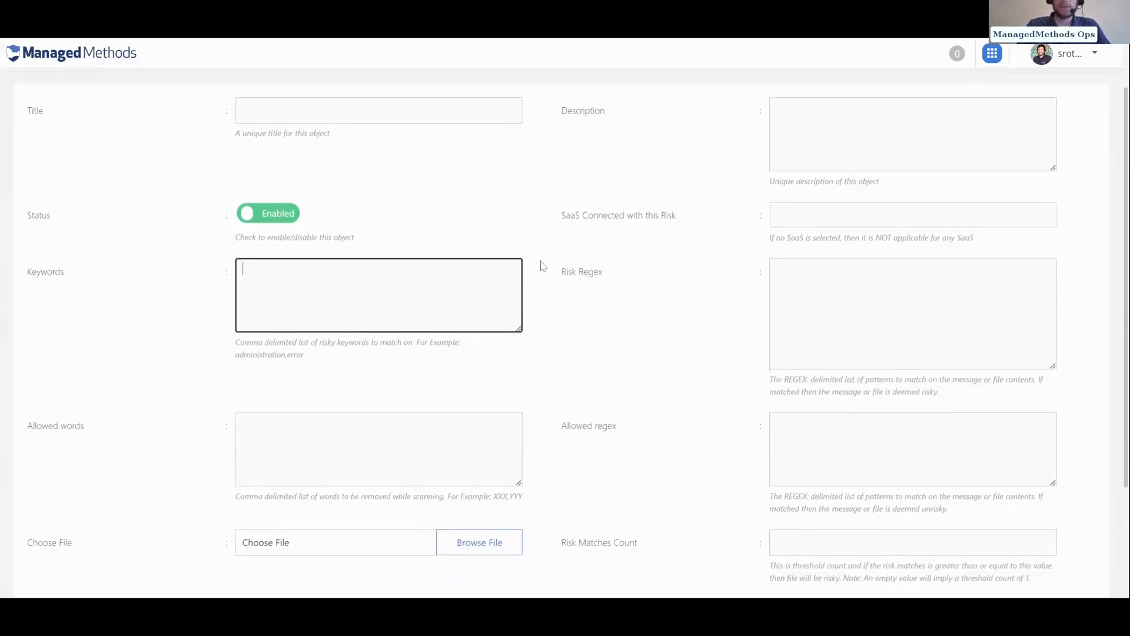
pyautogui.scroll(-1, 542, 264)
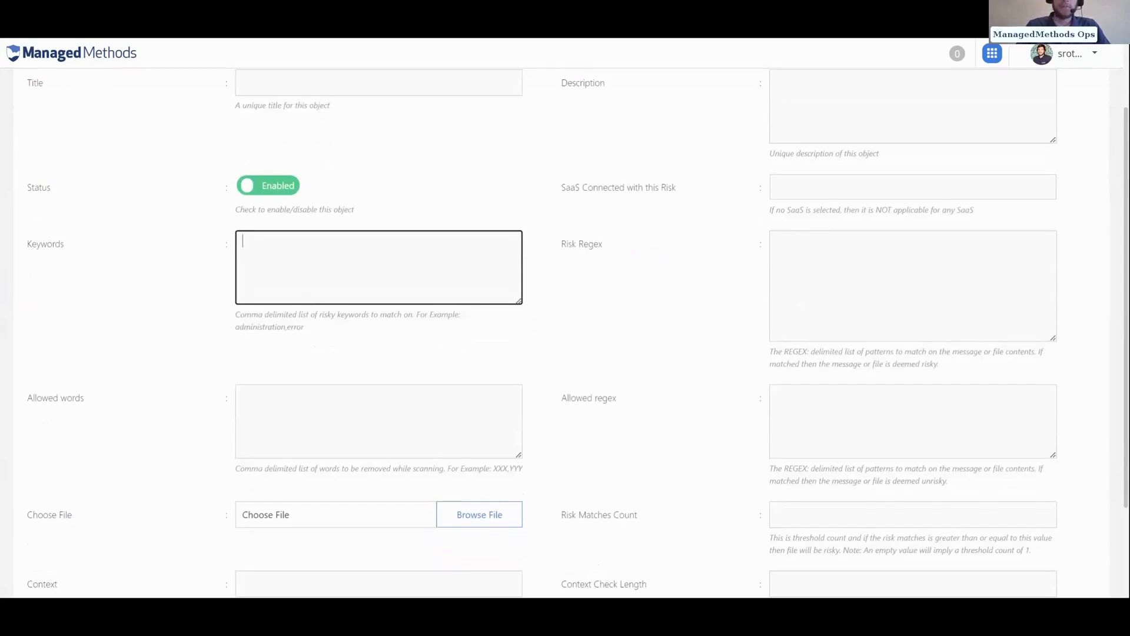
pyautogui.scroll(-1, 562, 333)
pyautogui.scroll(2, 562, 333)
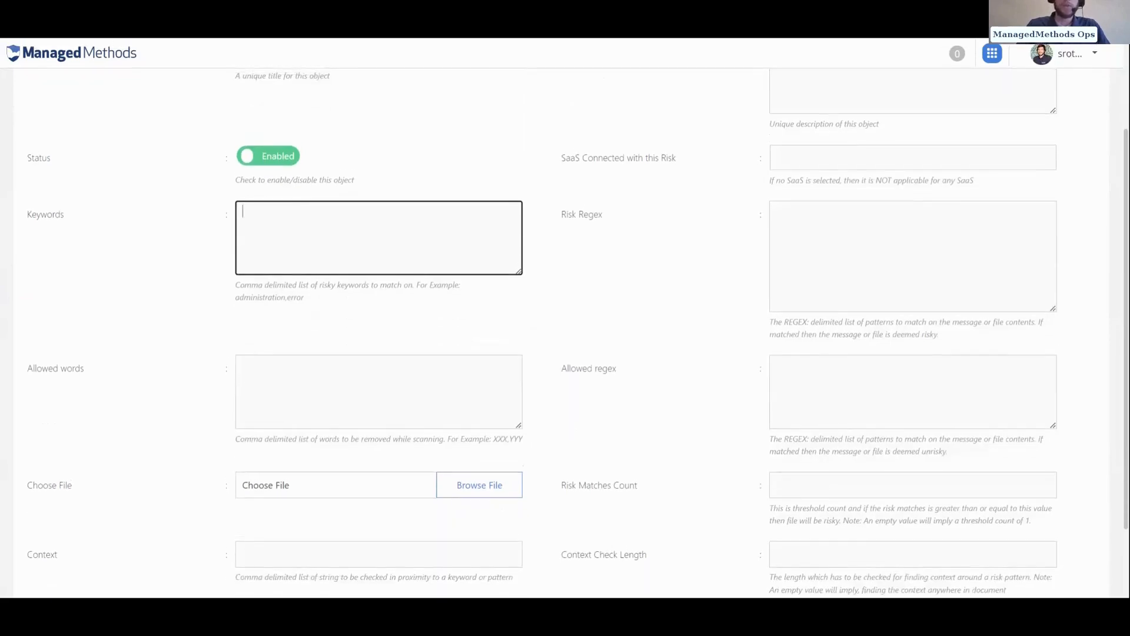
pyautogui.scroll(-1, 563, 332)
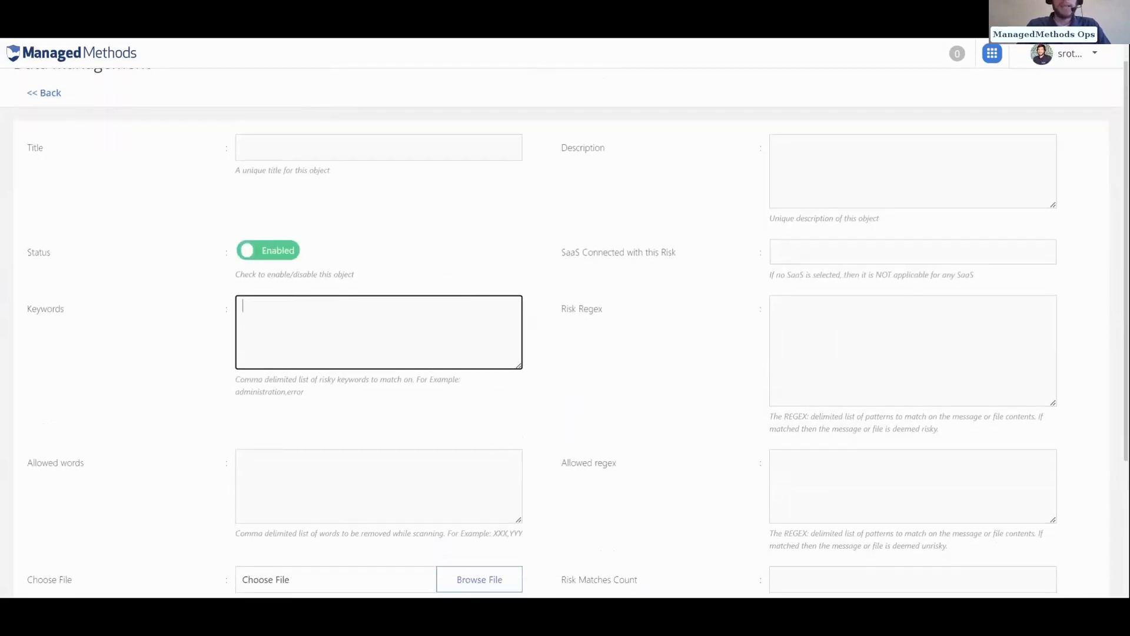
pyautogui.scroll(-1, 562, 333)
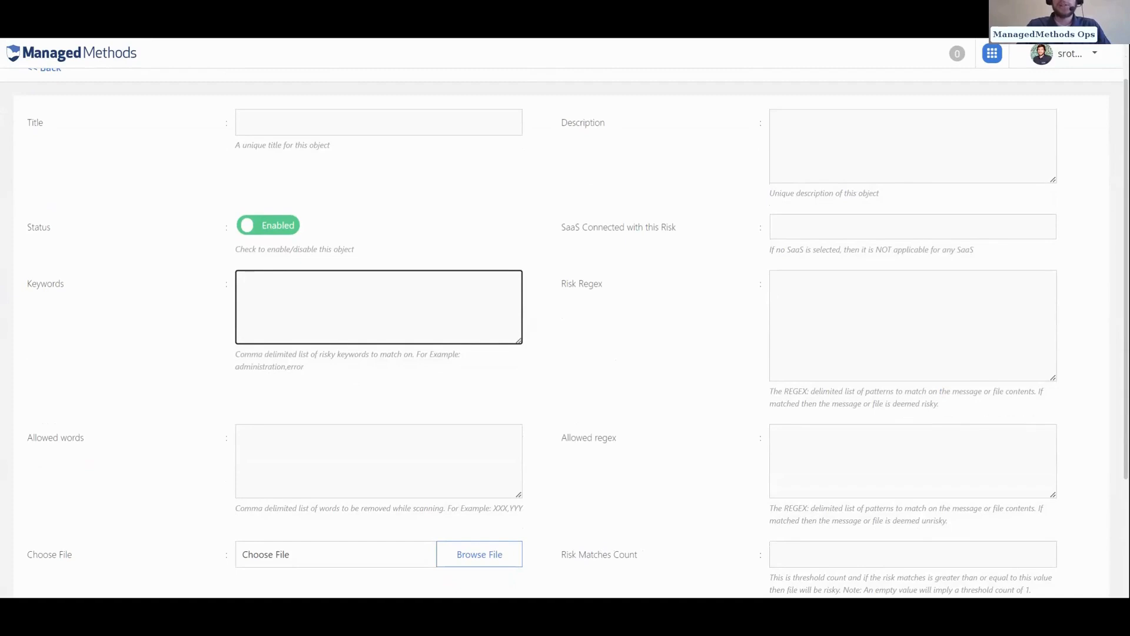
pyautogui.scroll(-1, 580, 356)
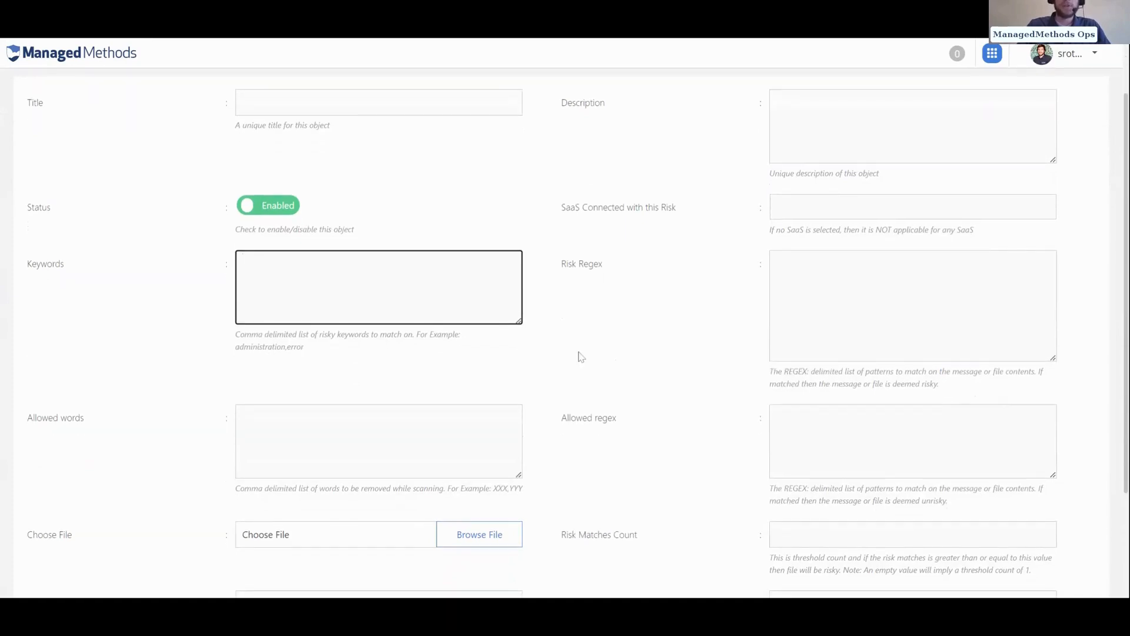
pyautogui.scroll(1, 581, 356)
pyautogui.scroll(1, 547, 328)
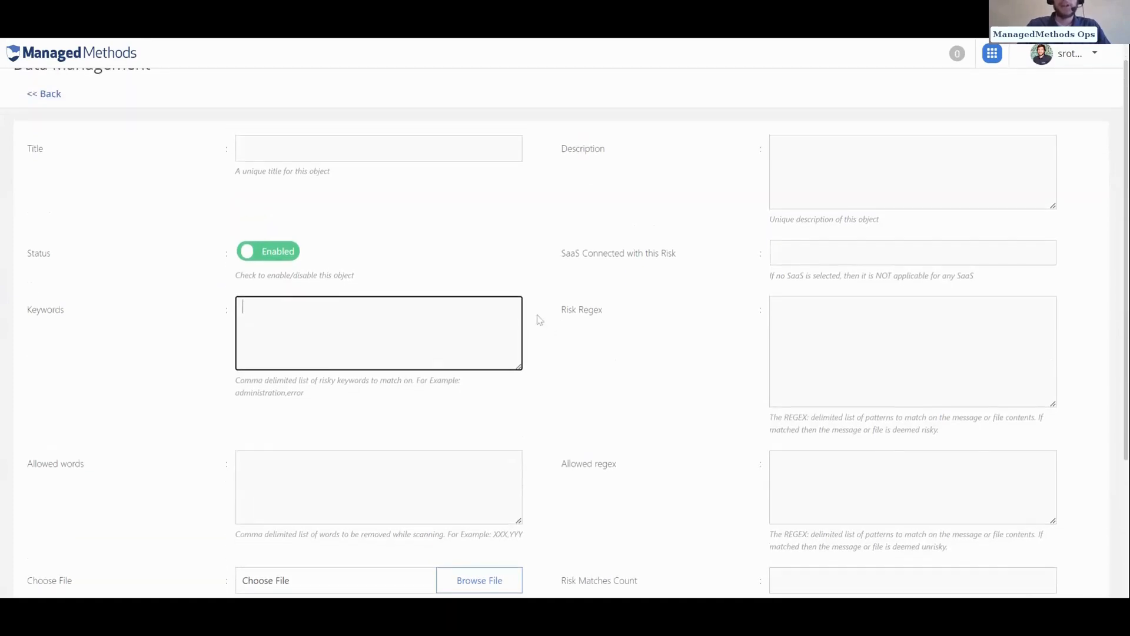
pyautogui.scroll(-2, 539, 320)
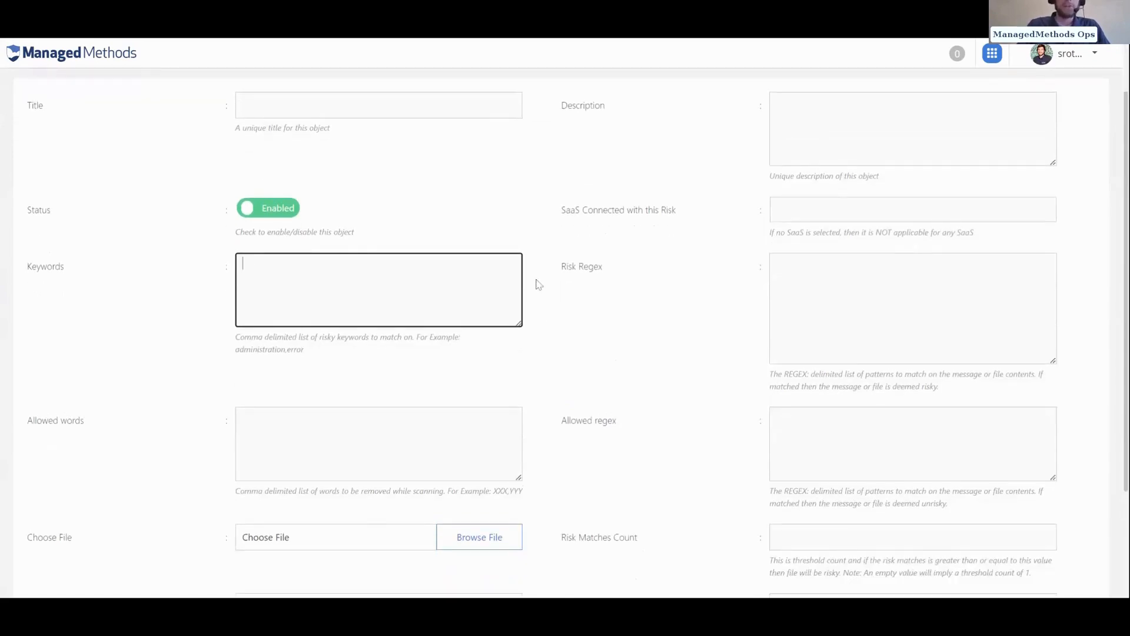
pyautogui.scroll(-1, 545, 272)
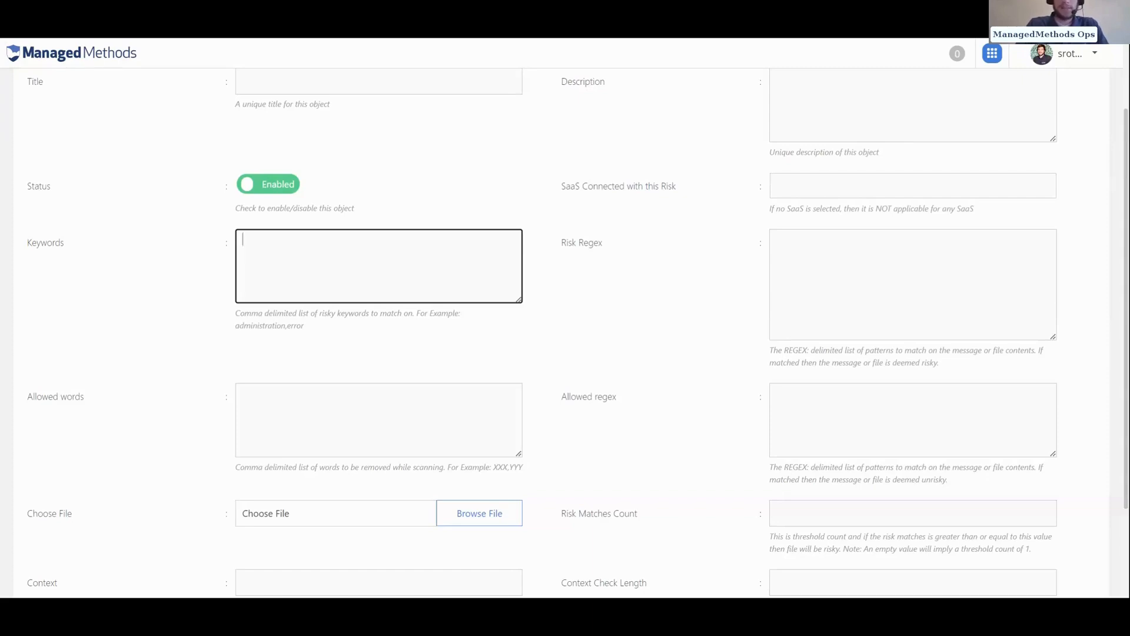
pyautogui.write('vpn, proxy')
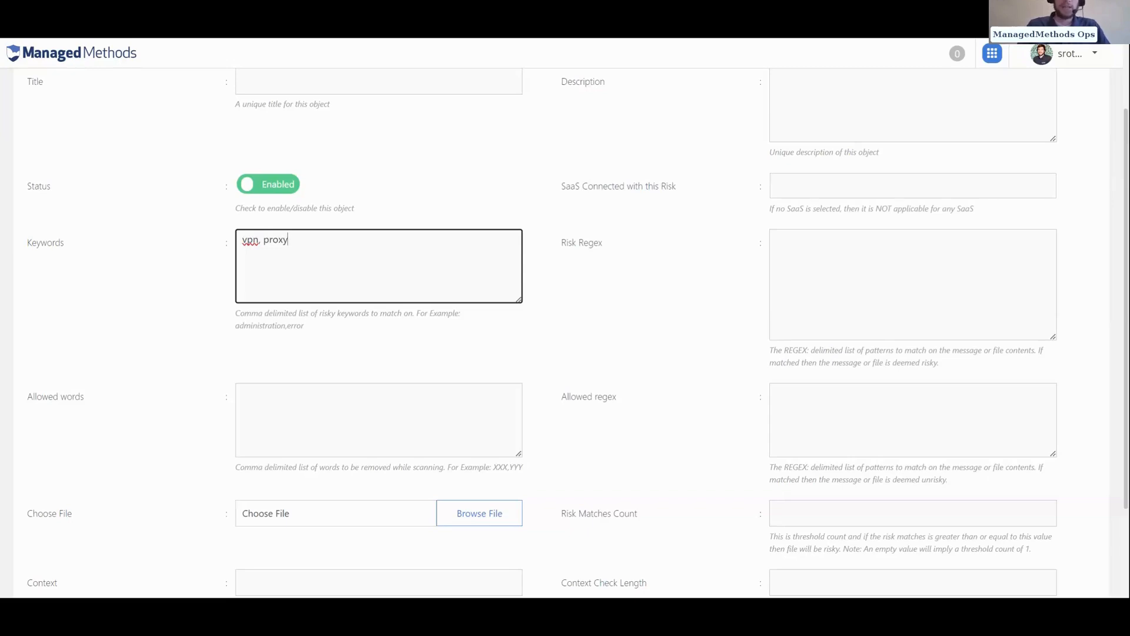
# - Examine the new risk's remaining settings, including allowed words, regex patterns, file upload, risk matches count and context options
pyautogui.scroll(-1, 565, 332)
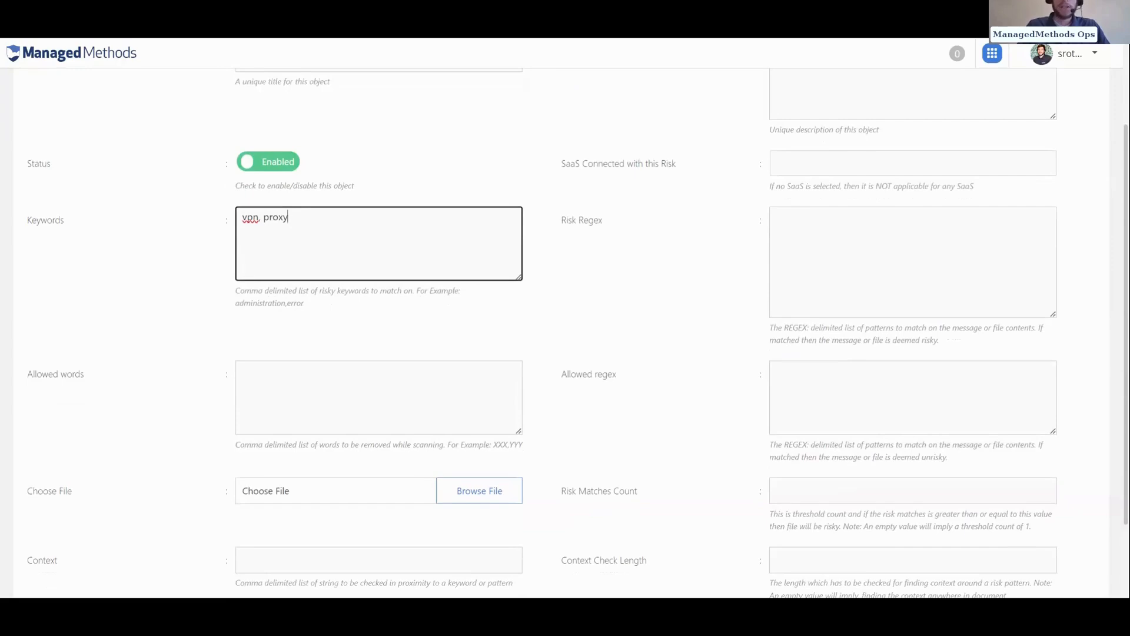
pyautogui.scroll(-1, 566, 332)
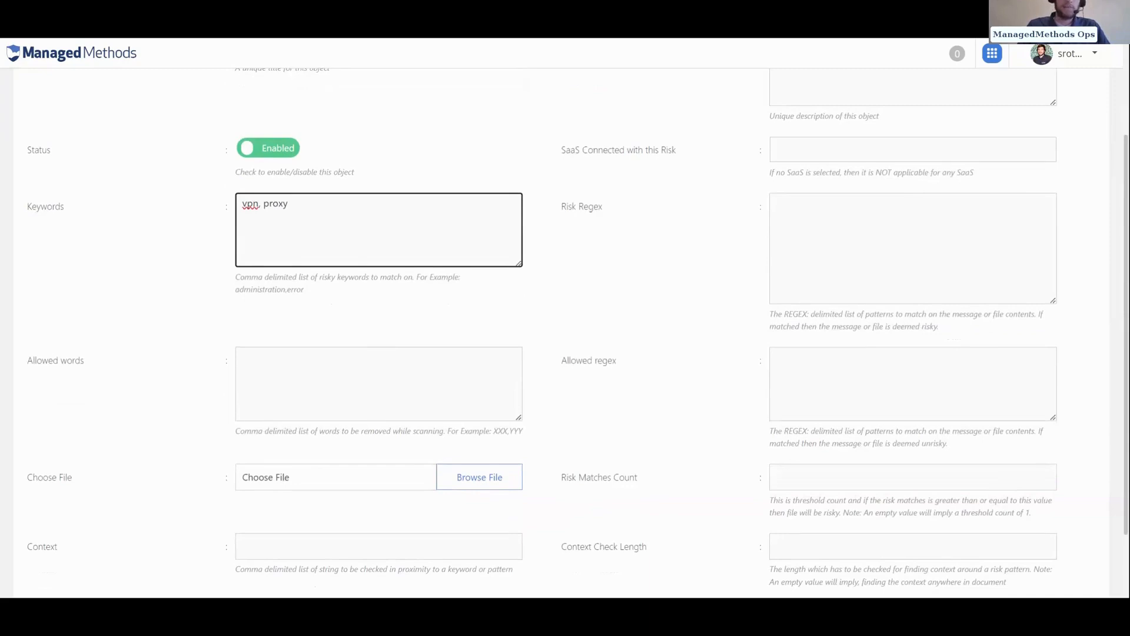
pyautogui.scroll(-1, 565, 332)
pyautogui.scroll(-2, 565, 332)
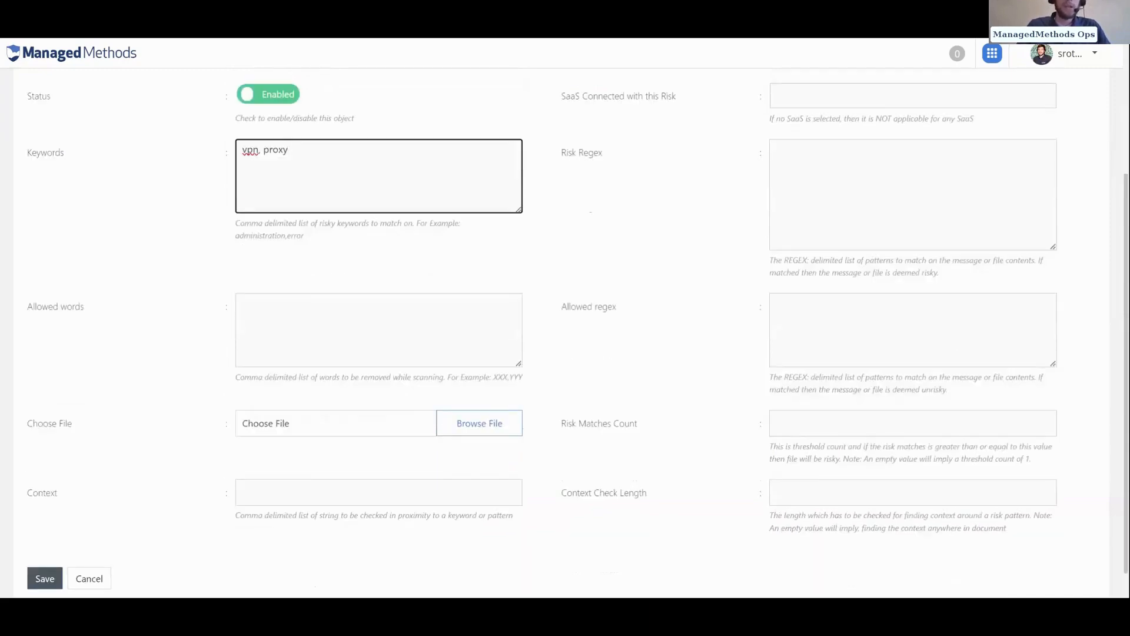
pyautogui.scroll(3, 553, 261)
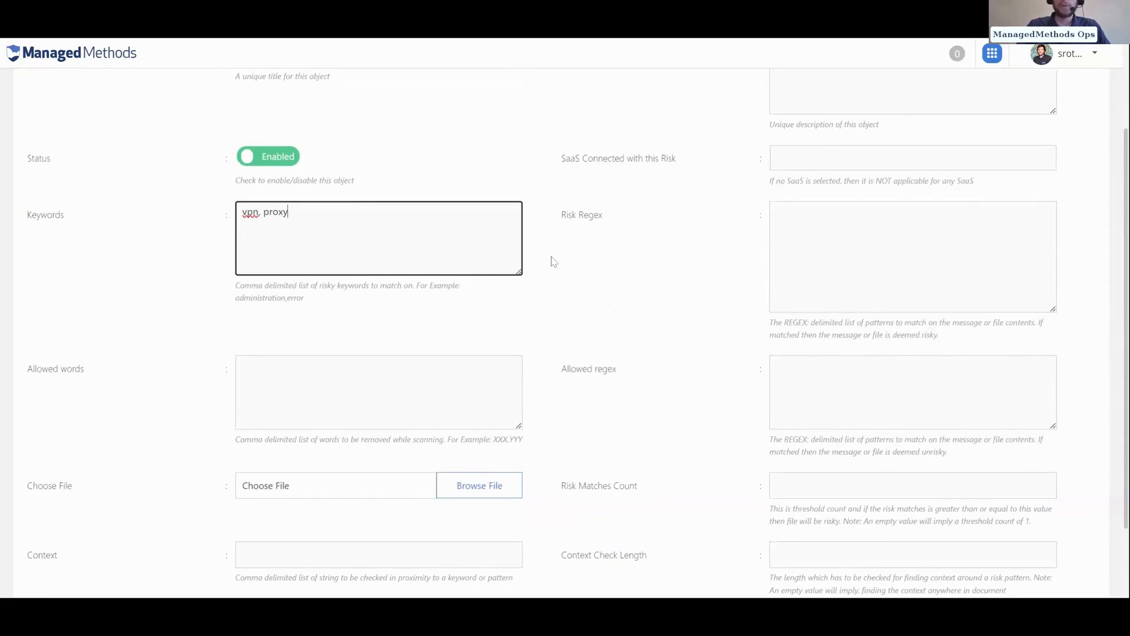
pyautogui.scroll(-2, 505, 374)
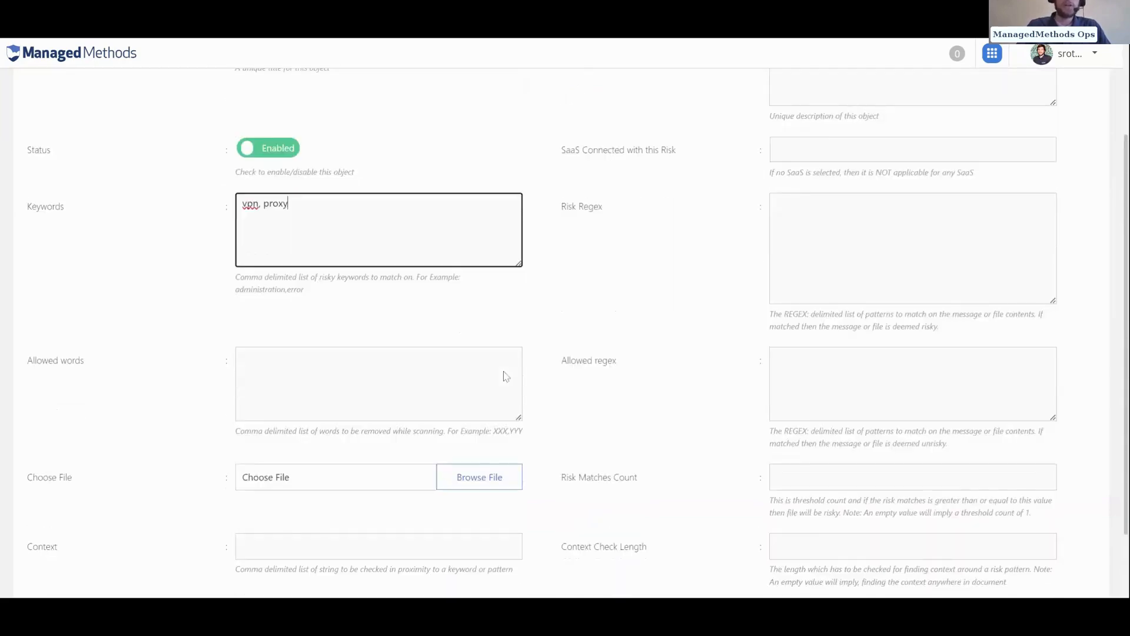
pyautogui.scroll(1, 506, 376)
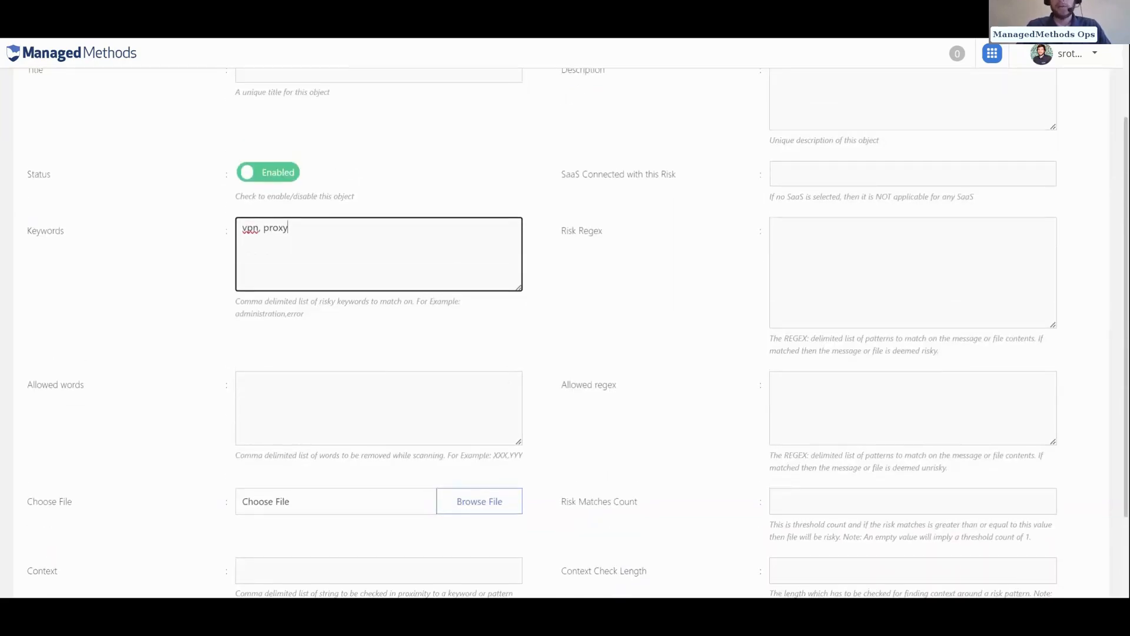
pyautogui.scroll(-1, 530, 269)
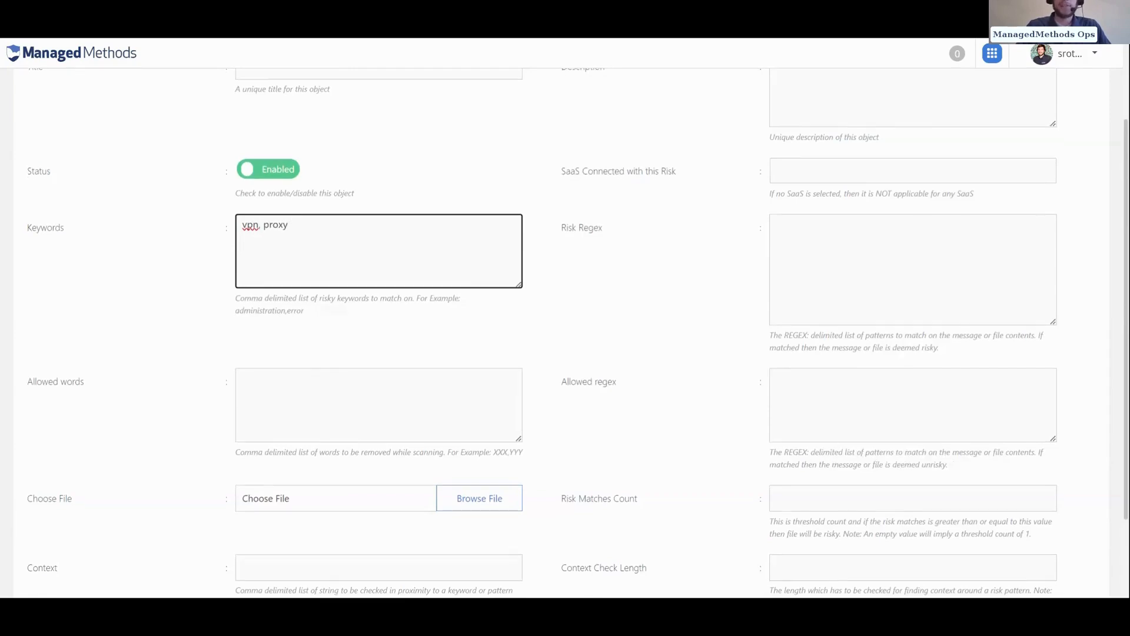
pyautogui.scroll(-1, 530, 270)
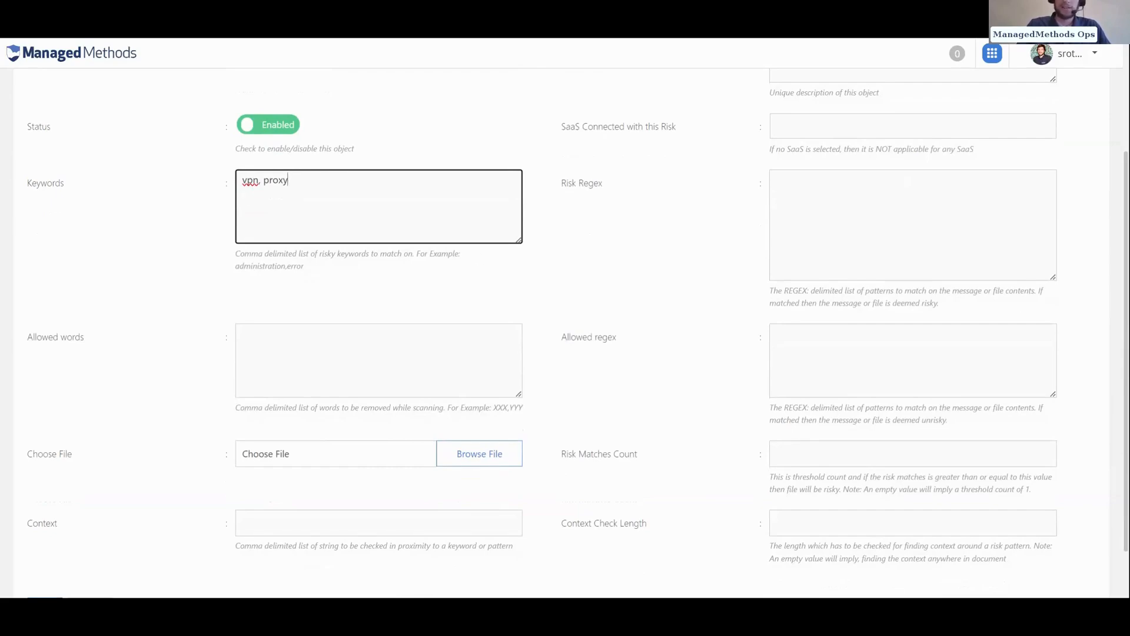
# - Review the new risk's Context, Risk Regex, SaaS Connected with this Risk and Keywords fields
pyautogui.scroll(-1, 405, 284)
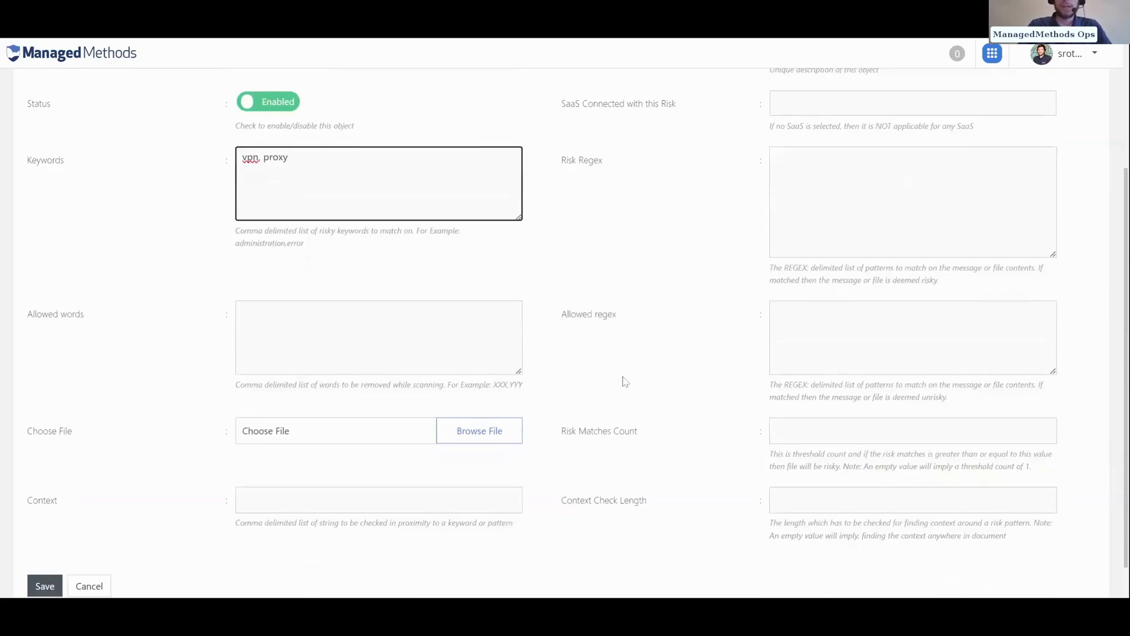
pyautogui.click(424, 507)
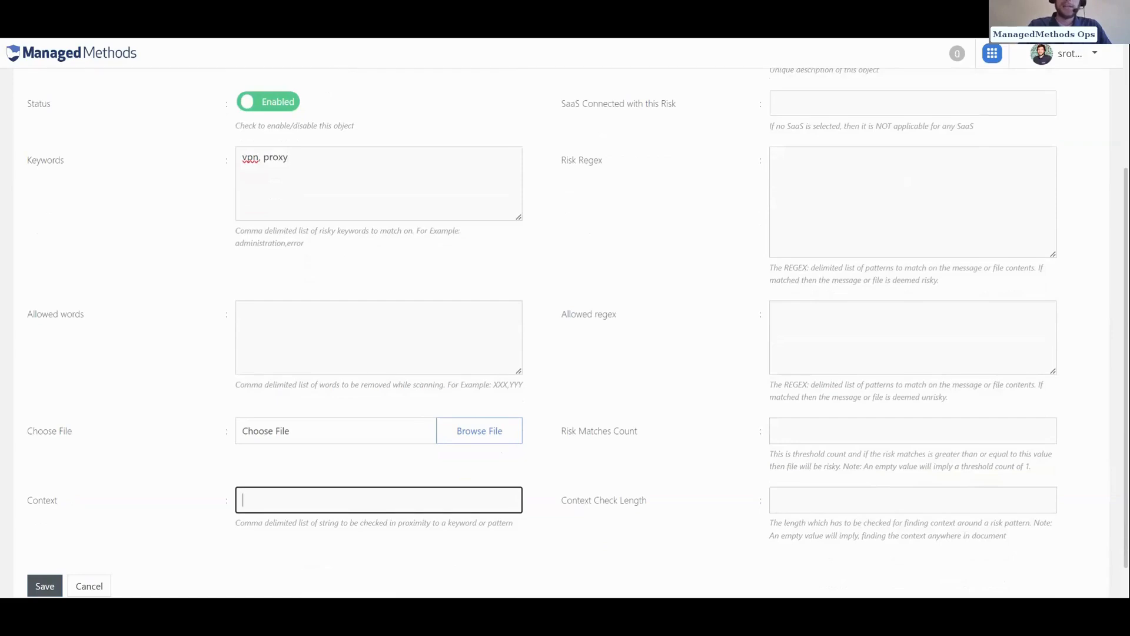
pyautogui.click(824, 219)
pyautogui.scroll(1, 736, 252)
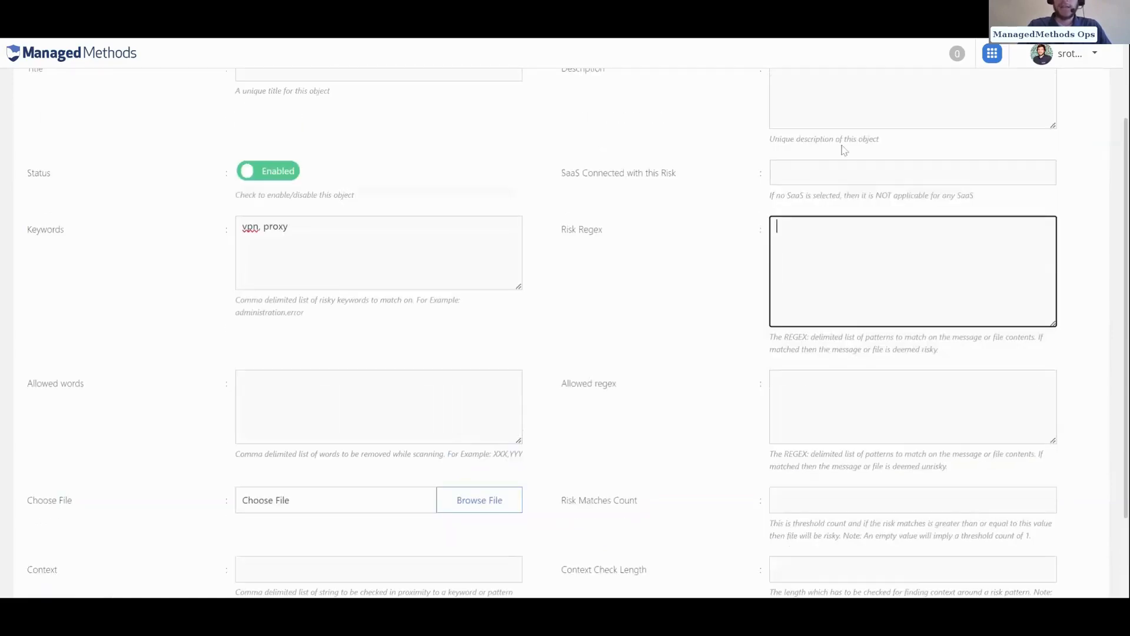
pyautogui.click(836, 172)
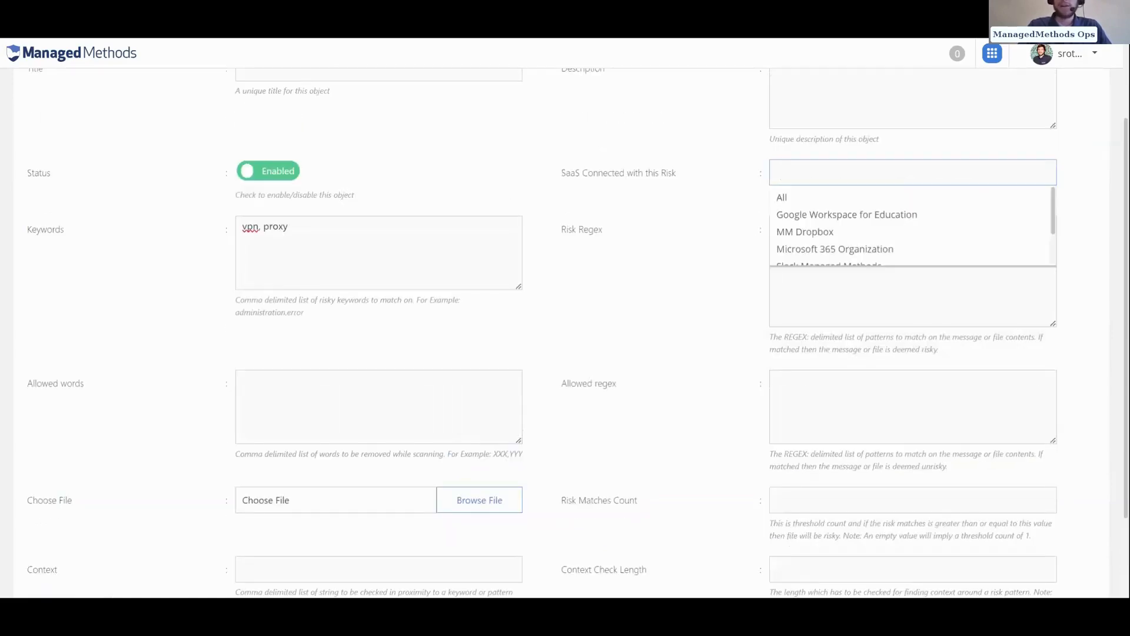
pyautogui.click(578, 279)
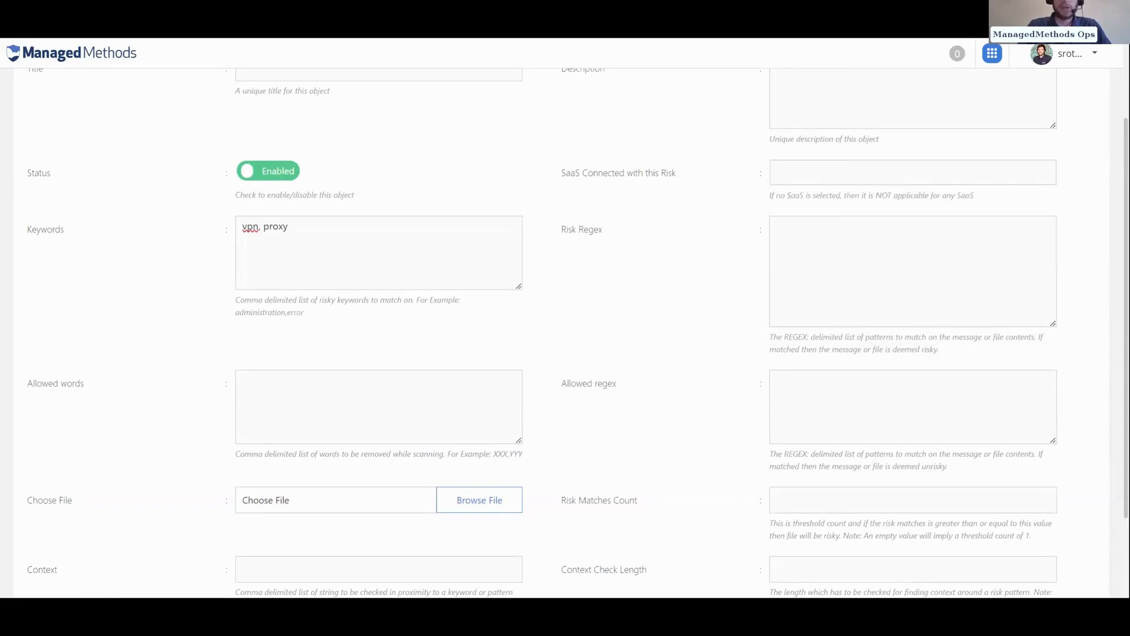
pyautogui.click(389, 252)
pyautogui.scroll(1, 389, 253)
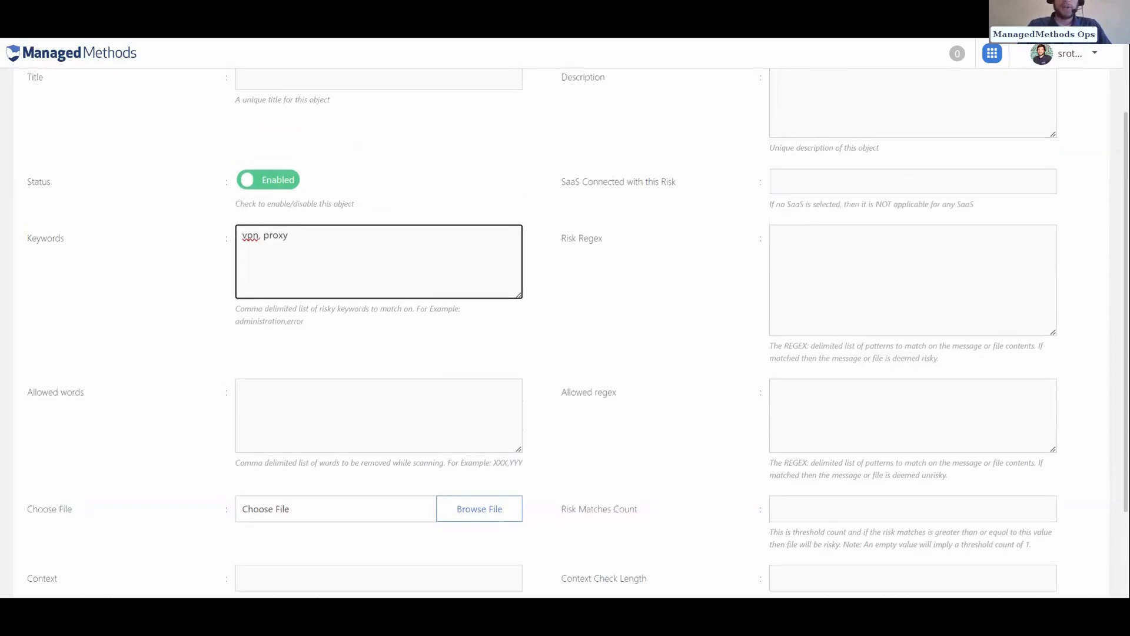
pyautogui.scroll(-1, 388, 253)
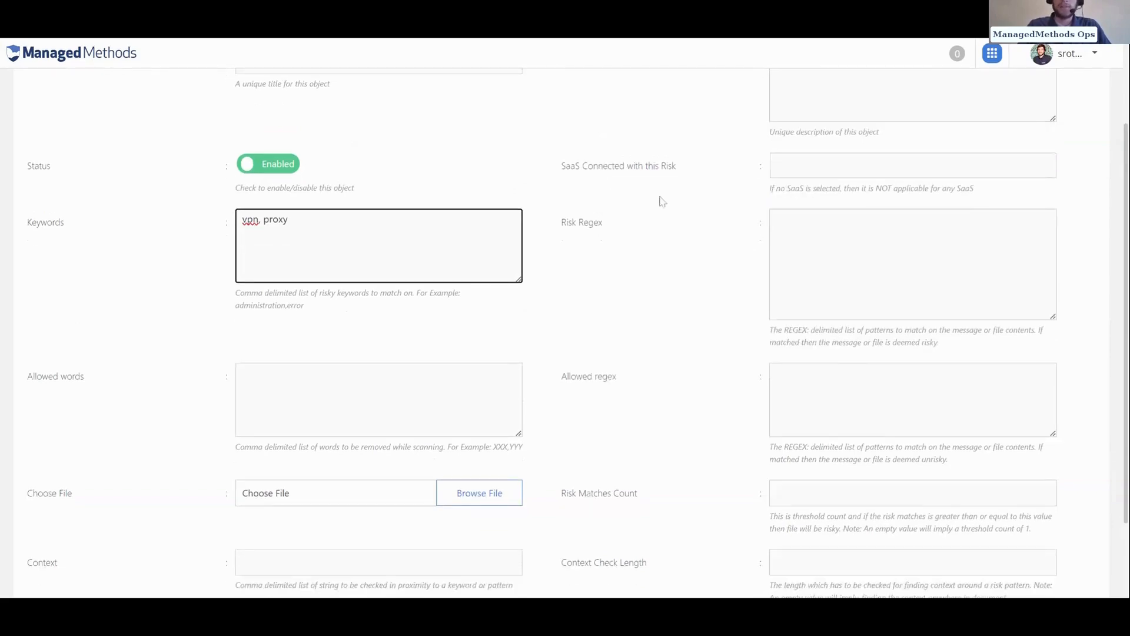
pyautogui.scroll(-1, 524, 321)
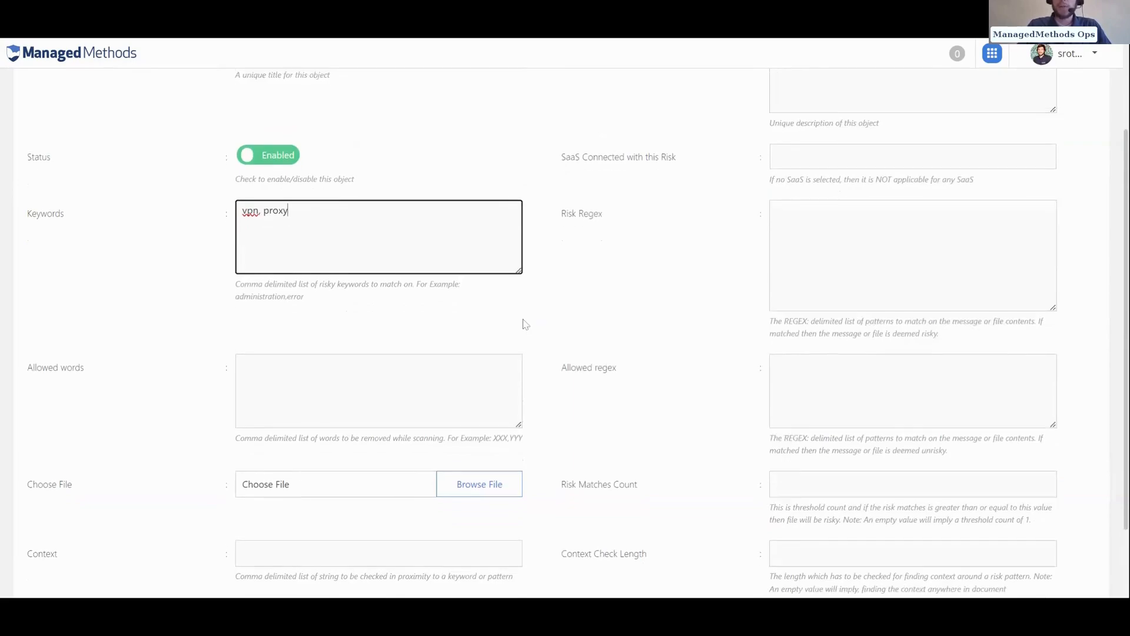
# - Connect the new risk to the Students SaaS
pyautogui.click(862, 157)
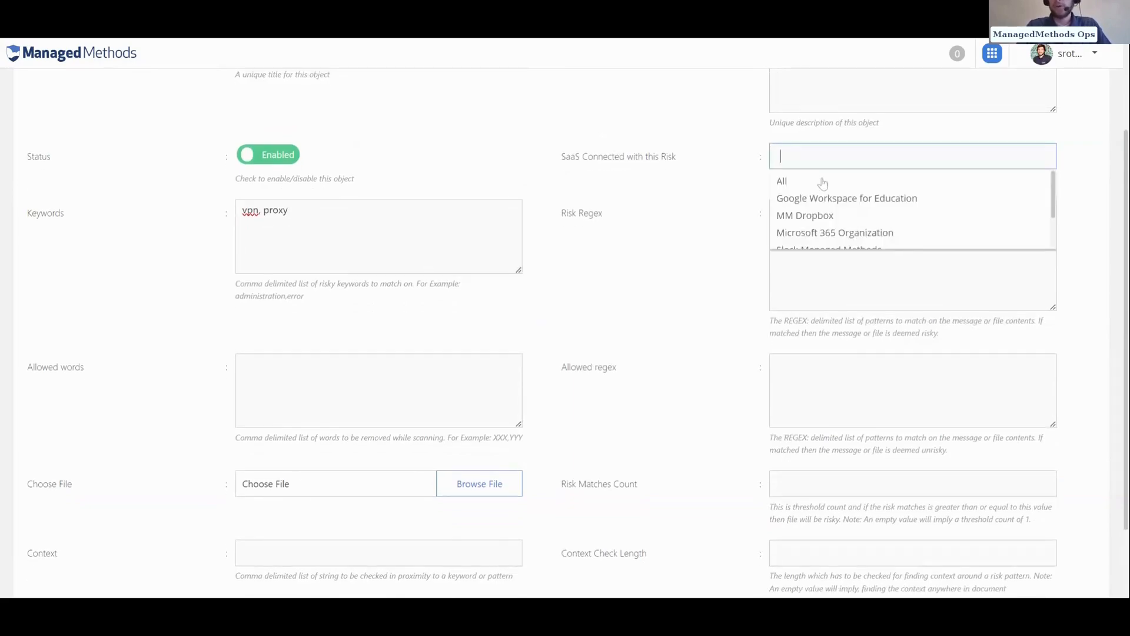
pyautogui.scroll(-1, 820, 194)
pyautogui.scroll(-2, 820, 197)
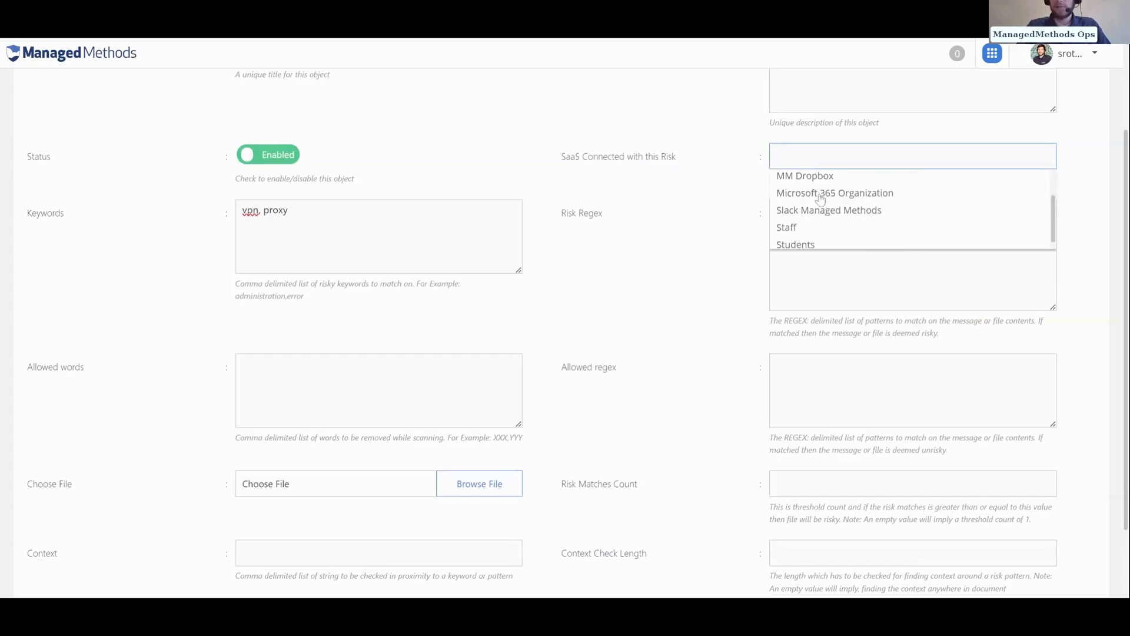
pyautogui.click(804, 244)
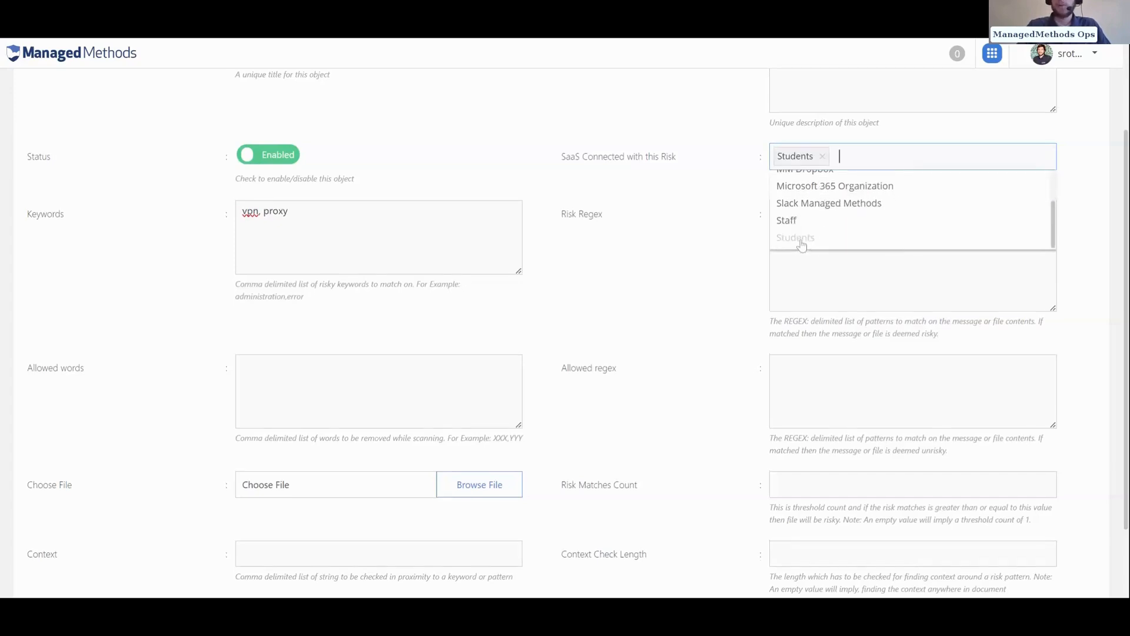
pyautogui.click(621, 180)
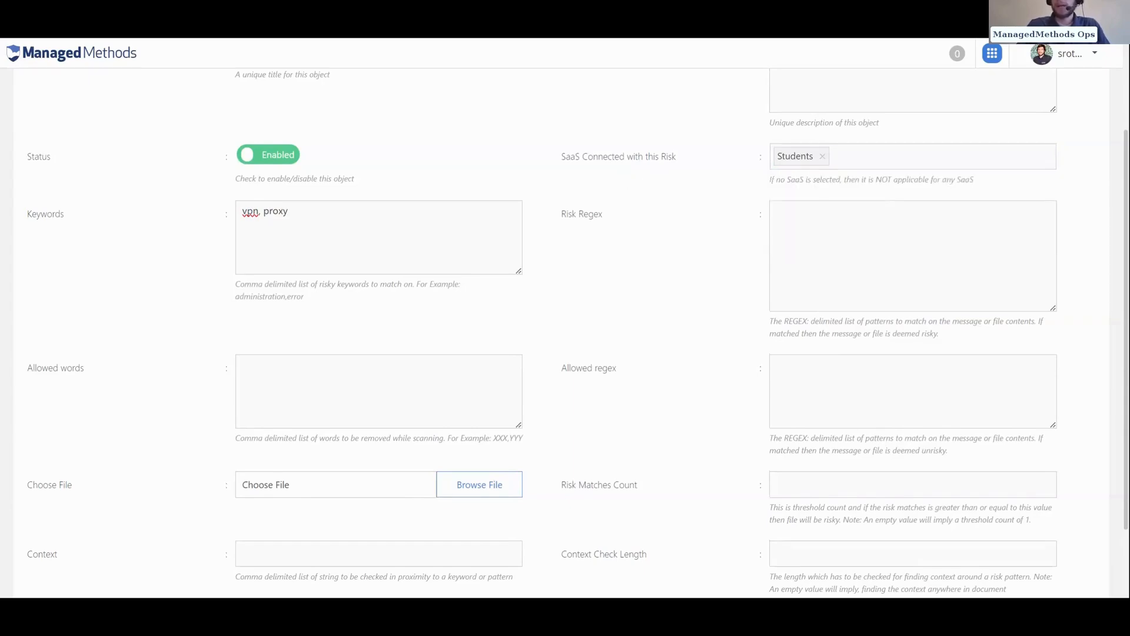
pyautogui.click(839, 155)
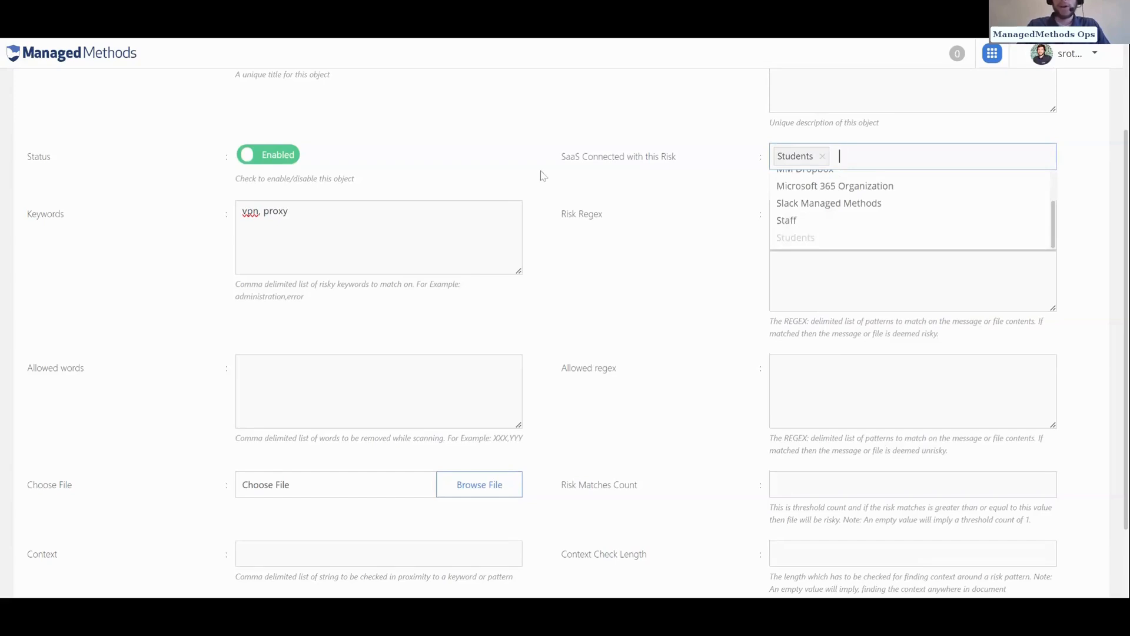
pyautogui.click(83, 57)
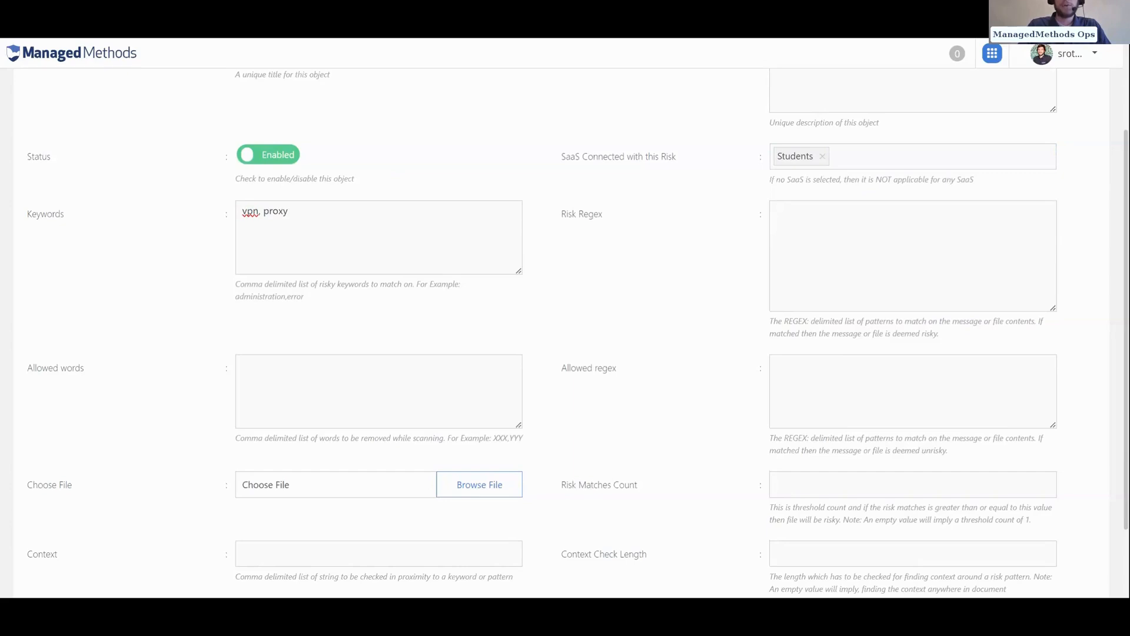
pyautogui.click(288, 211)
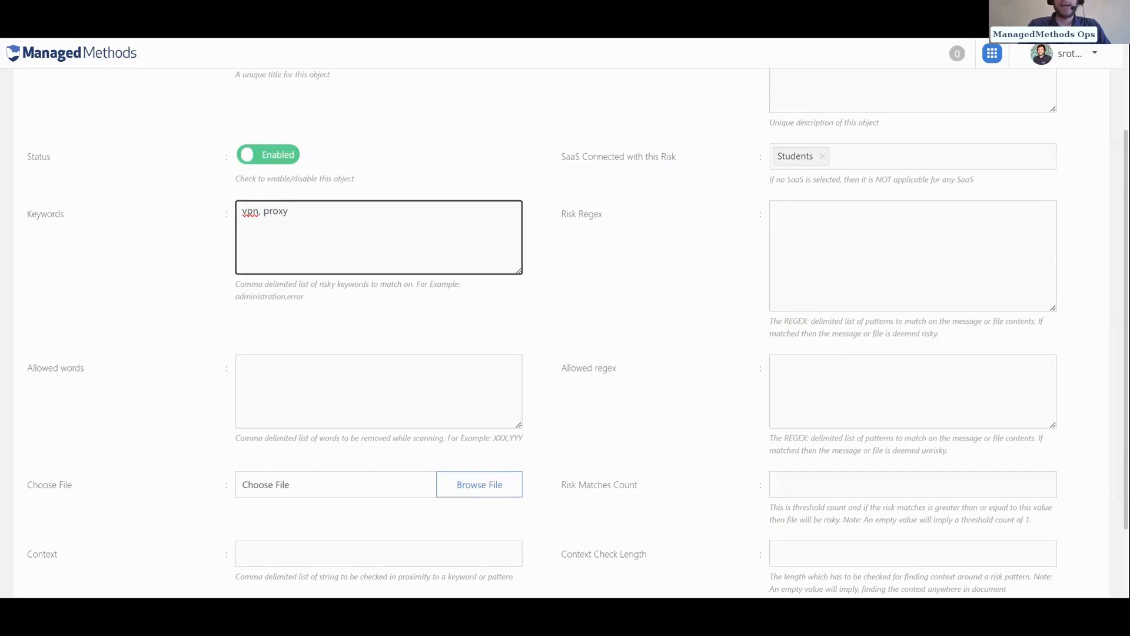
pyautogui.click(840, 156)
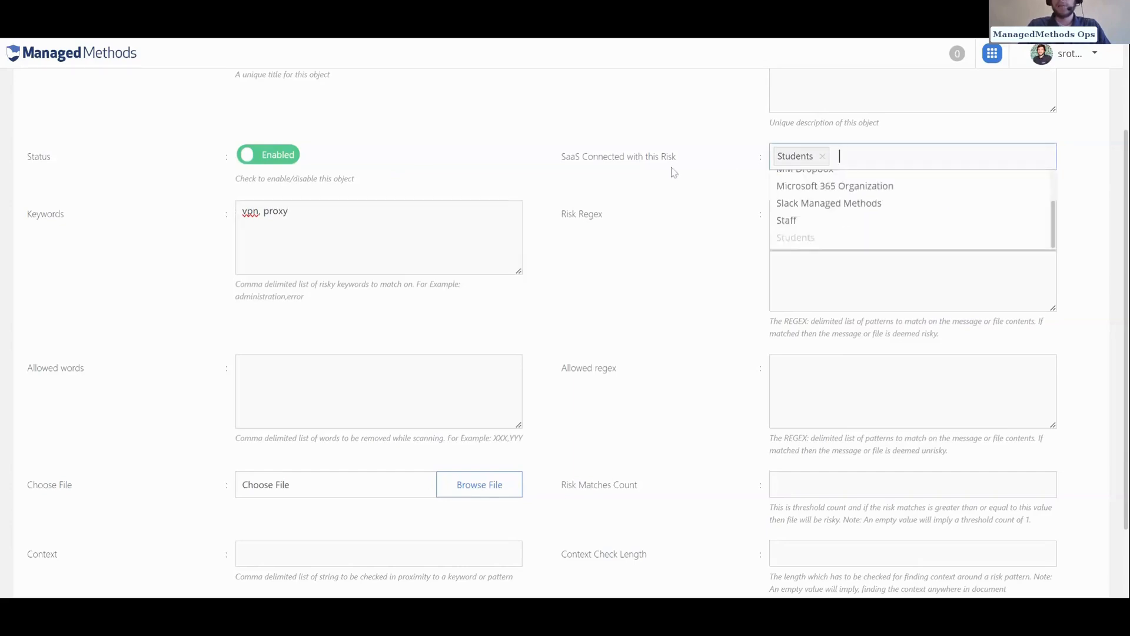
# - Look at the Students filtered view in Audit & Control and return to the new risk form in Data Management
pyautogui.scroll(3, 435, 136)
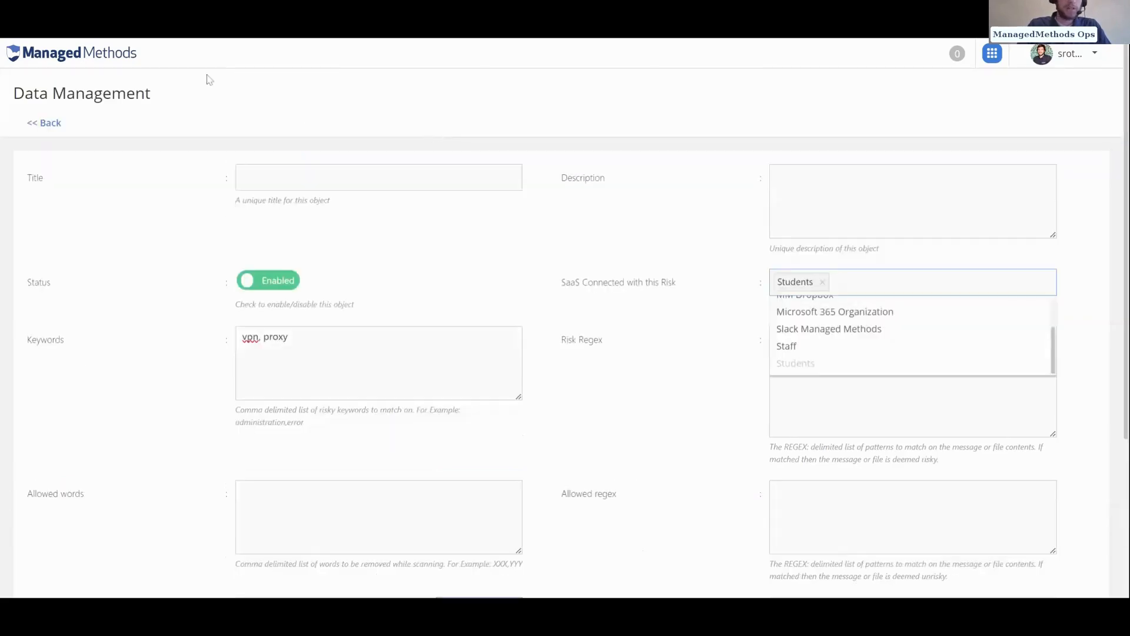
pyautogui.click(121, 57)
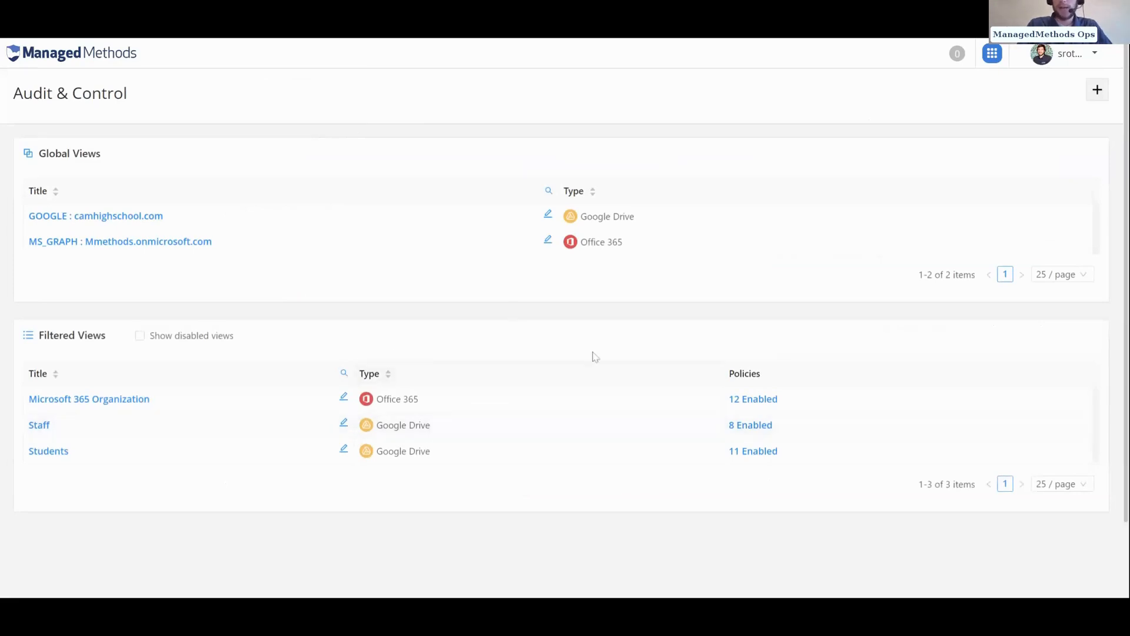
pyautogui.moveTo(100, 455); pyautogui.dragTo(30, 466)
pyautogui.click(30, 466)
pyautogui.click(6, 40)
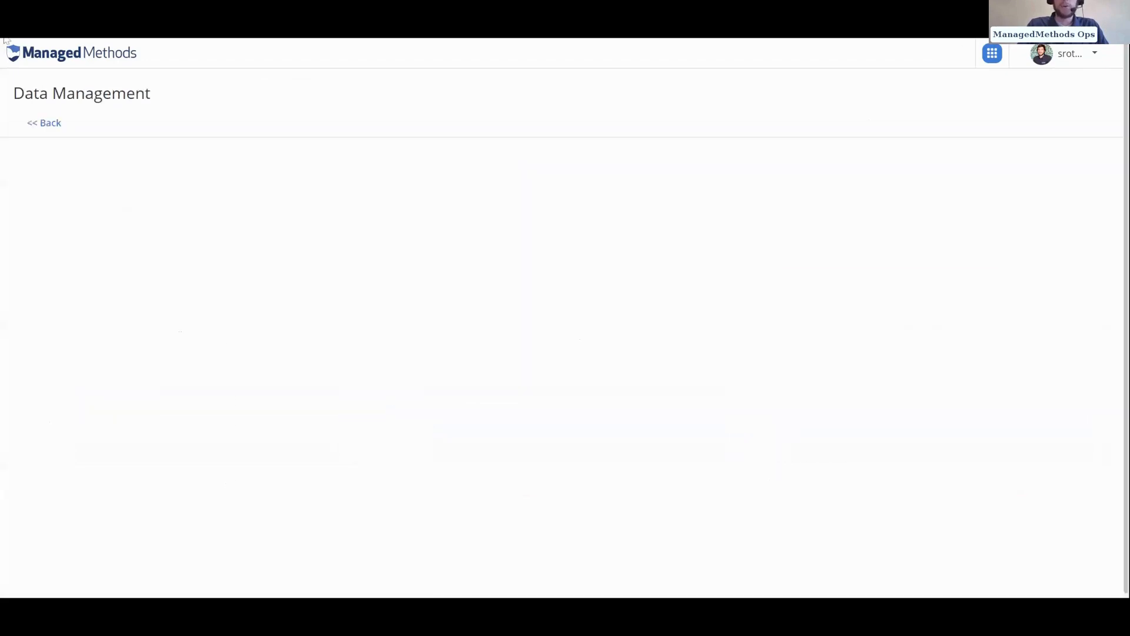
# - Enter "vpn, prox" as the keywords in the blank risk form
pyautogui.click(289, 357)
pyautogui.write('vpn,')
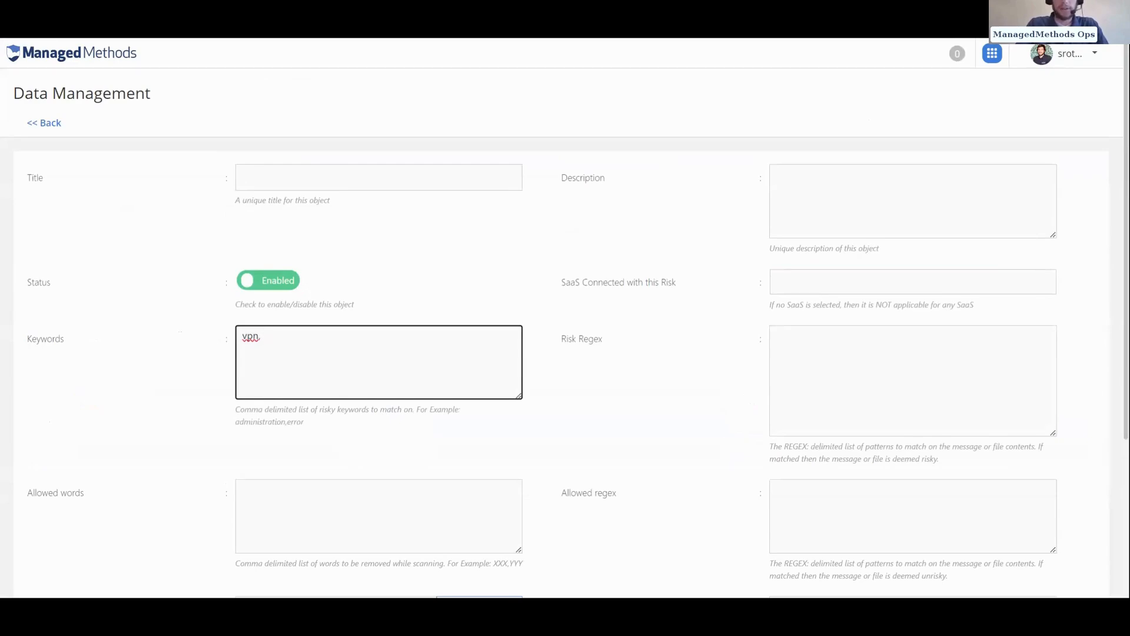
pyautogui.write('prox')
pyautogui.scroll(-2, 528, 354)
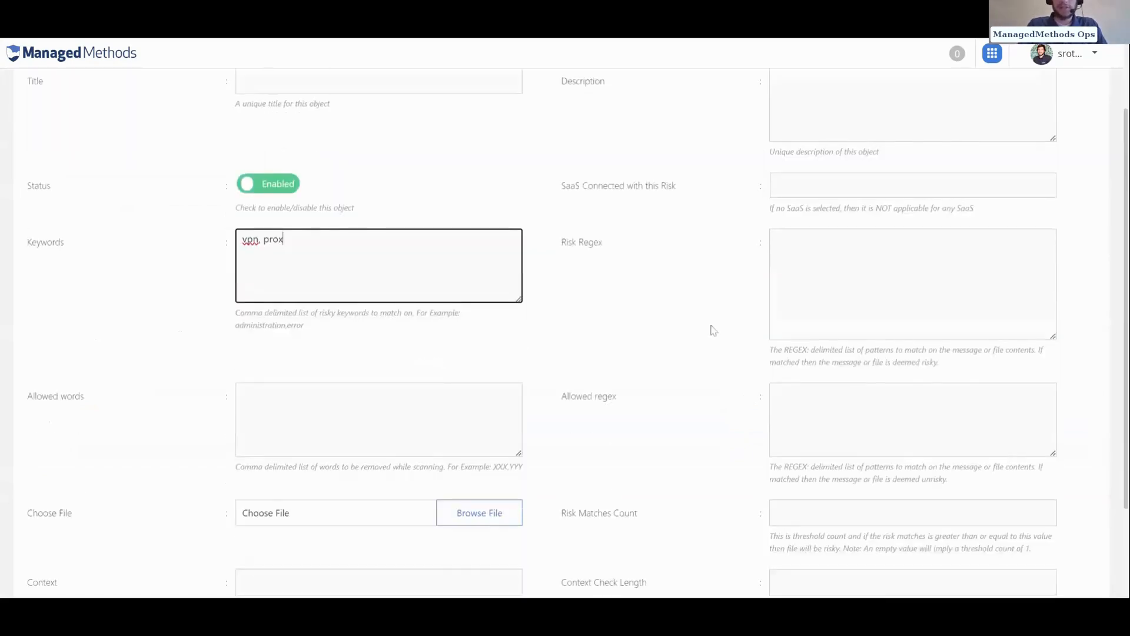
pyautogui.scroll(-2, 712, 328)
pyautogui.scroll(4, 712, 328)
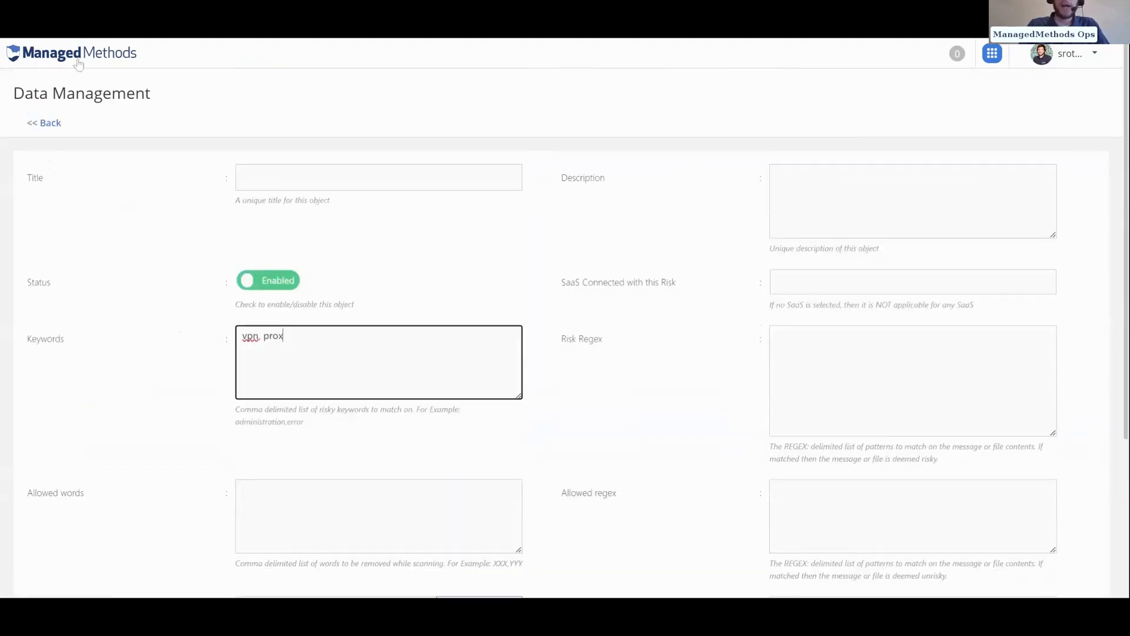
# - Select Students as the SaaS connected with the risk and complete the second keyword as "proxy"
pyautogui.click(815, 283)
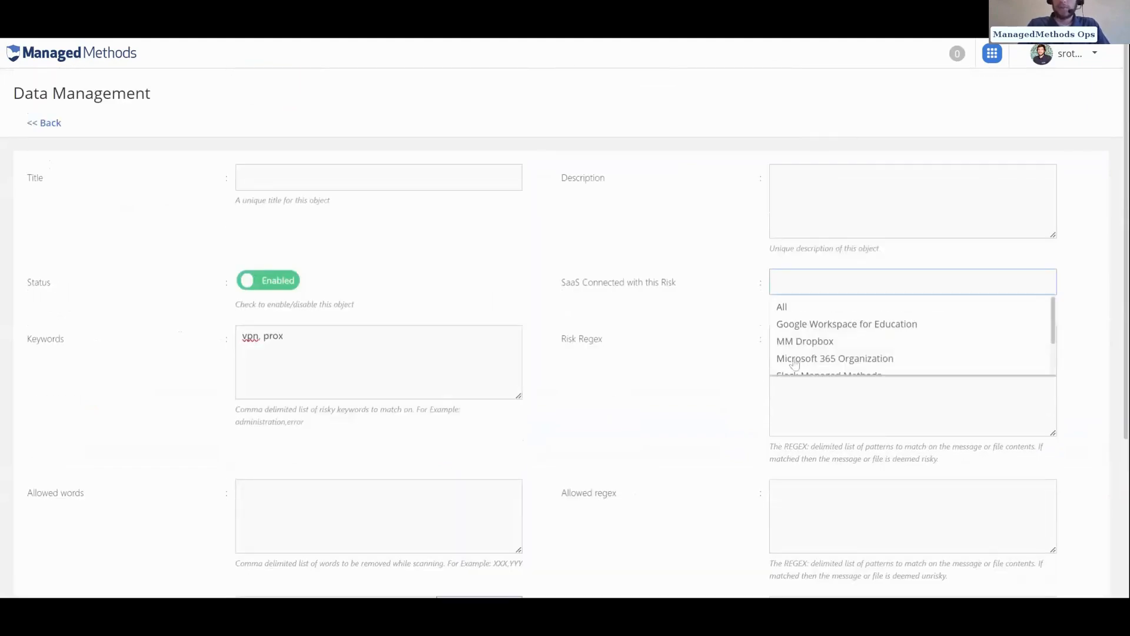
pyautogui.scroll(-2, 821, 365)
pyautogui.click(821, 365)
pyautogui.click(377, 359)
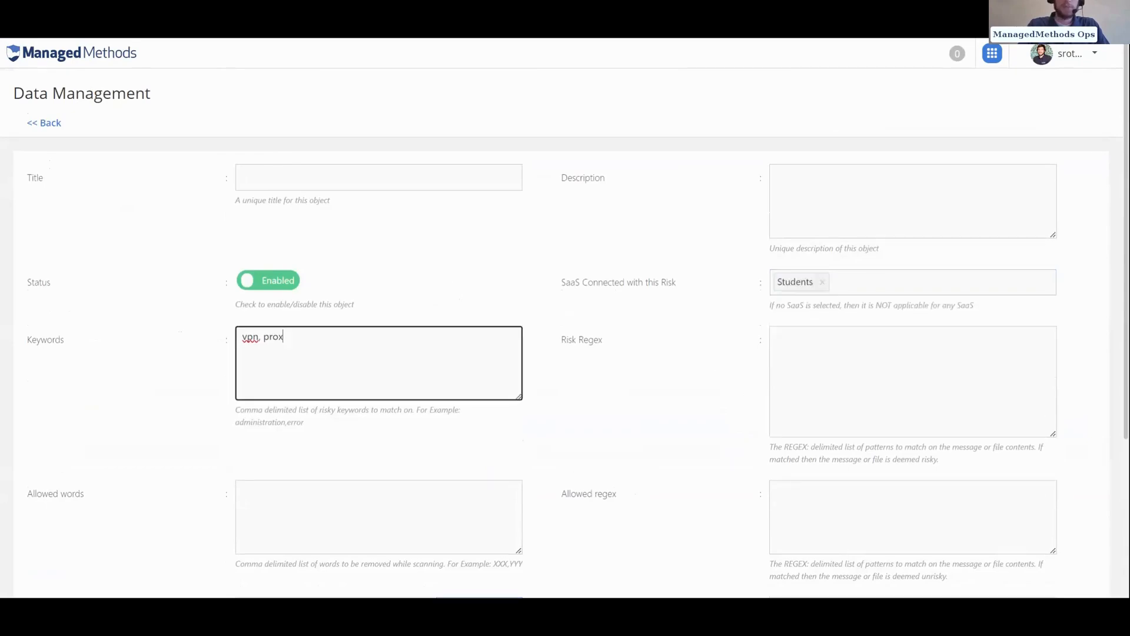
pyautogui.write('y')
# - Open the Risks page of the GOOGLE : camhighschool.com global view from Audit & Control
pyautogui.click(72, 57)
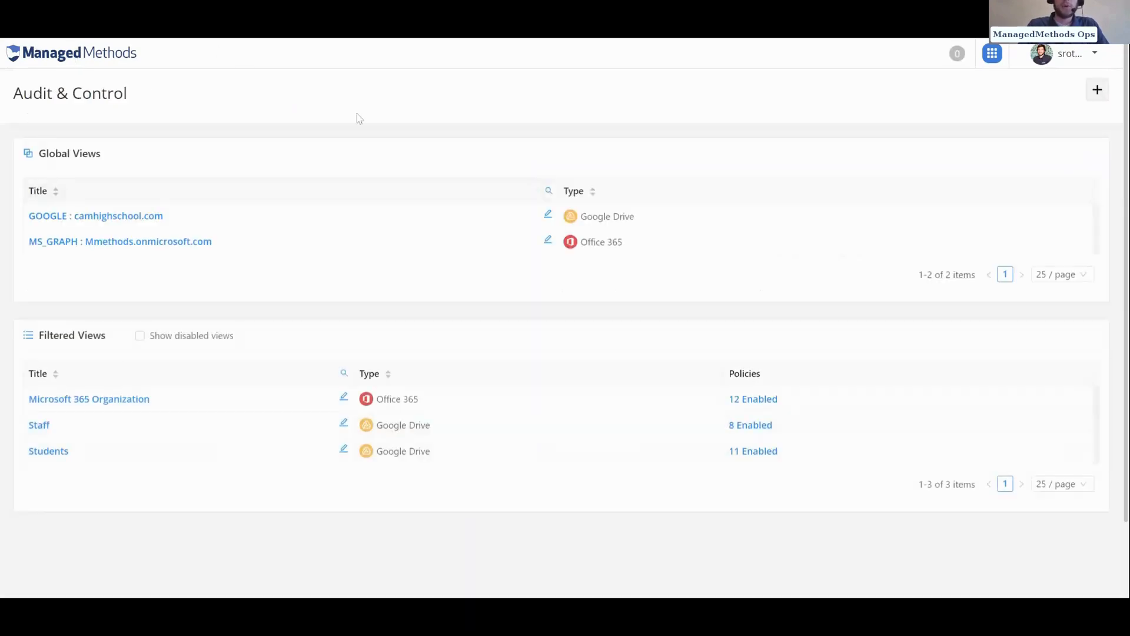
pyautogui.click(93, 219)
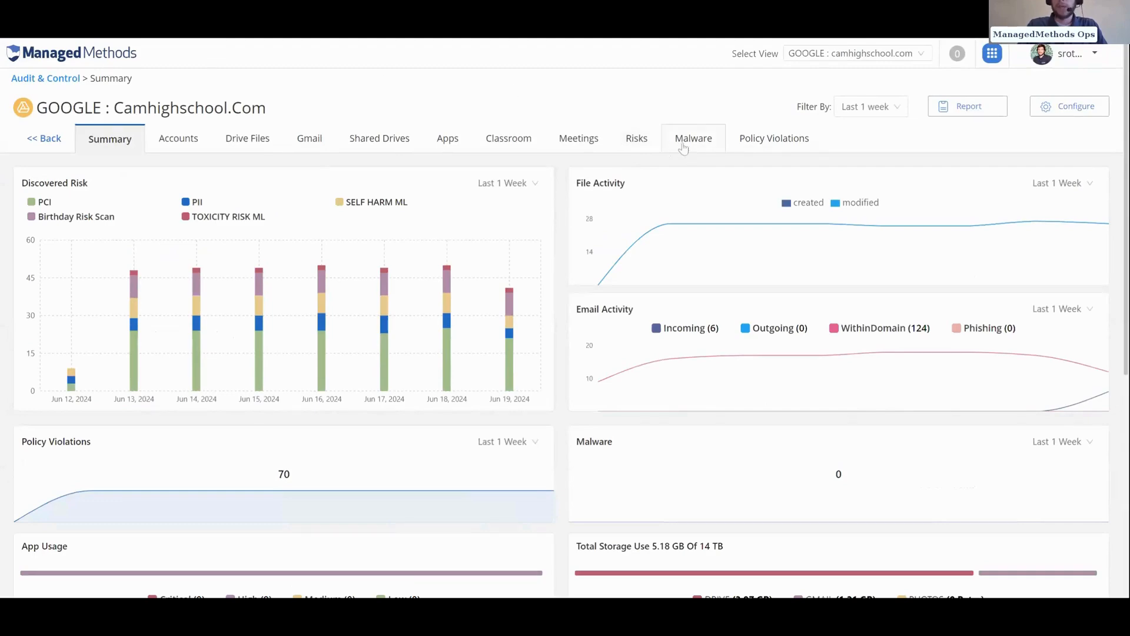
pyautogui.click(646, 147)
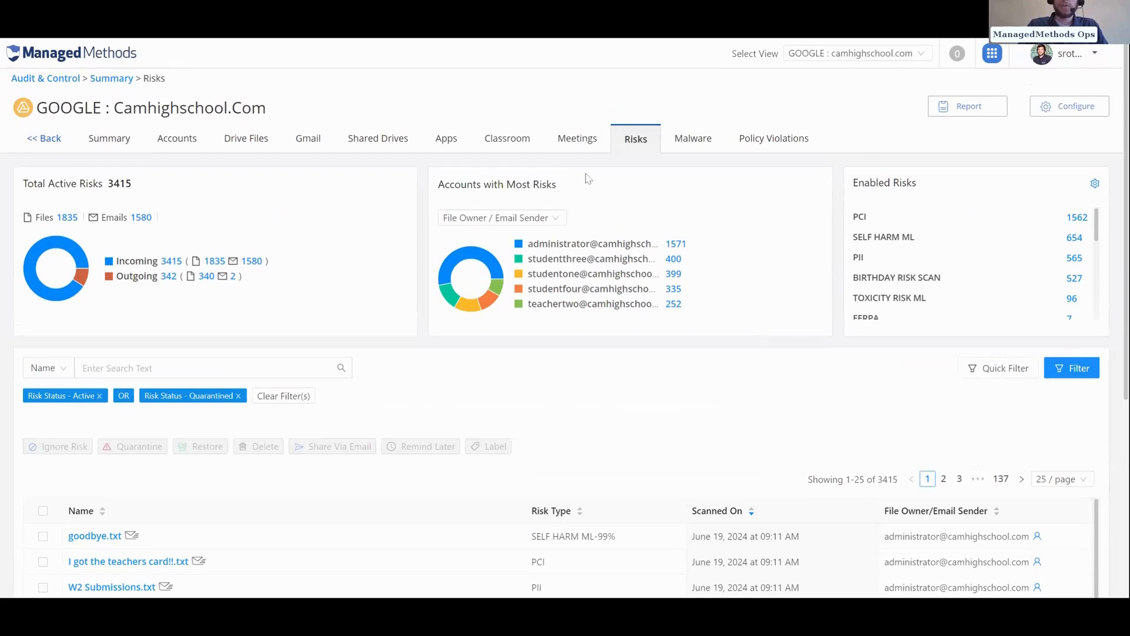
# - Examine the Risks page, including the active risk totals, the enabled risks and the list of flagged files
pyautogui.scroll(-1, 675, 396)
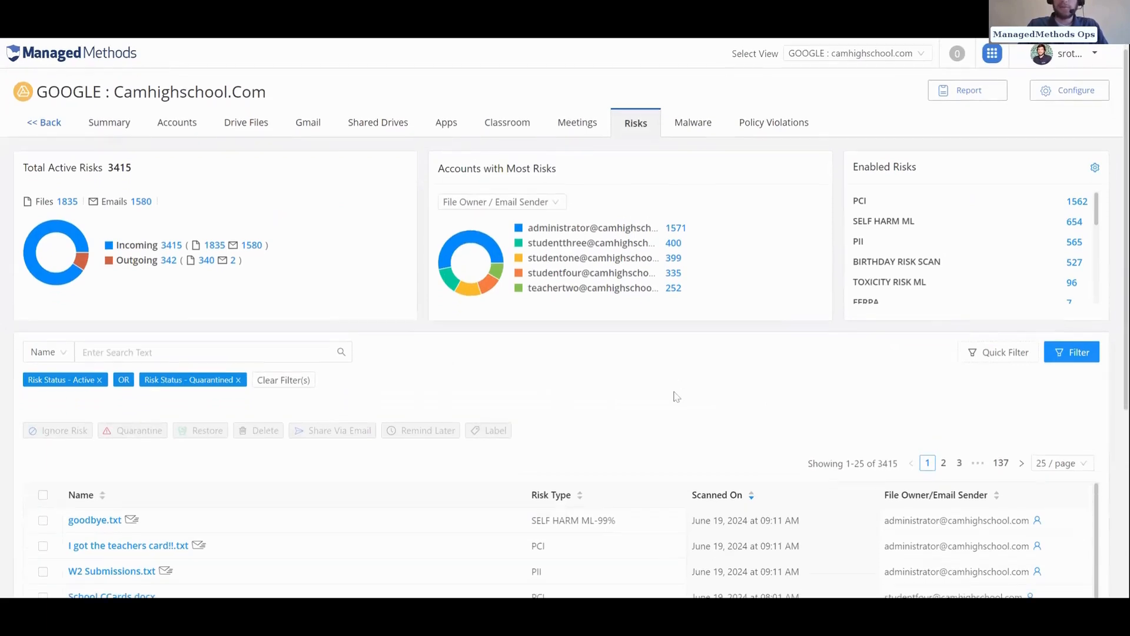
pyautogui.scroll(-2, 914, 257)
pyautogui.scroll(2, 914, 257)
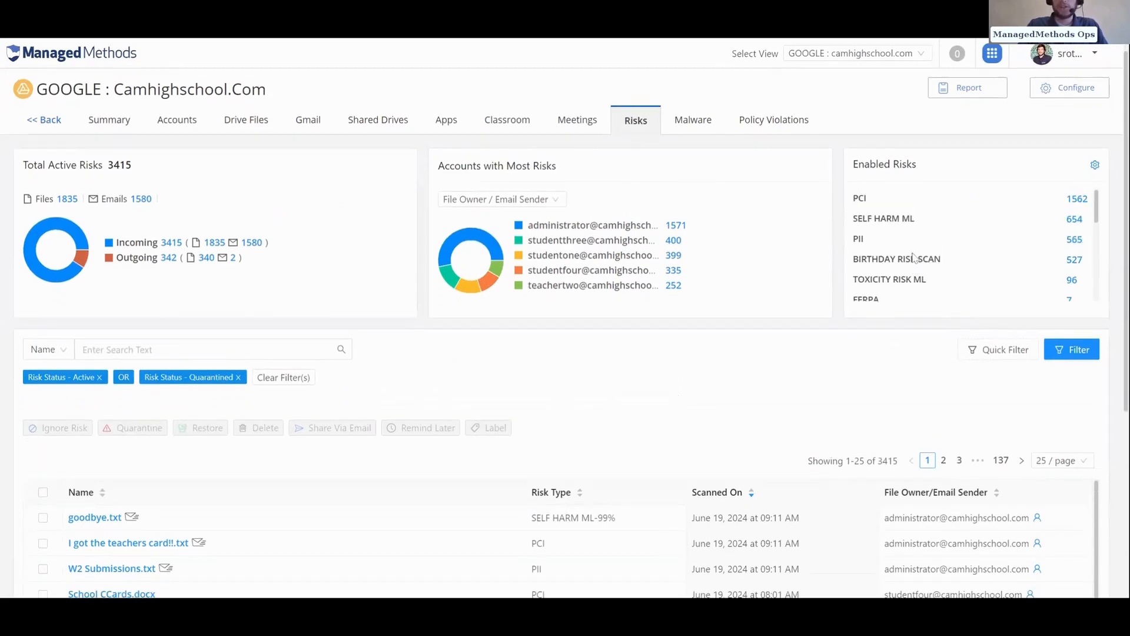
pyautogui.scroll(-1, 730, 339)
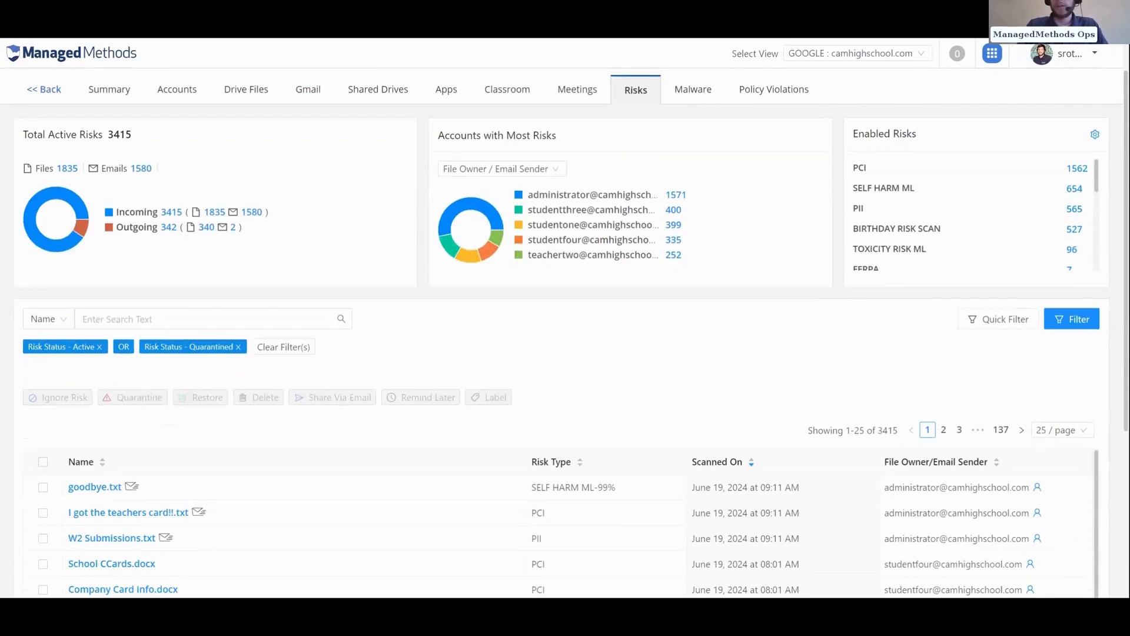
pyautogui.scroll(-1, 681, 353)
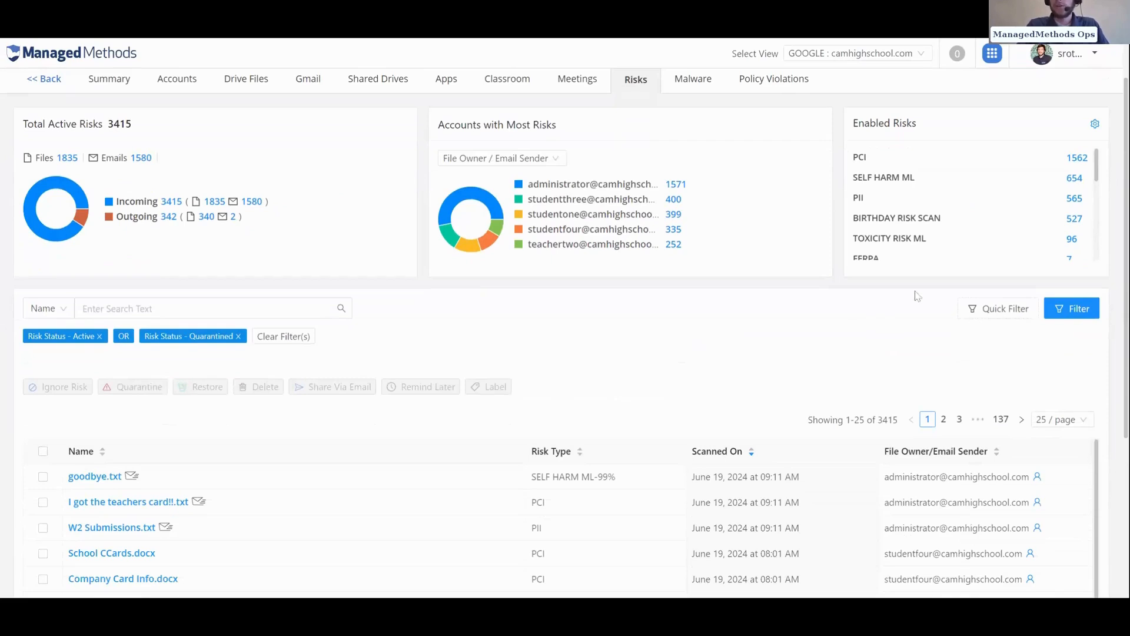
pyautogui.scroll(-1, 923, 253)
pyautogui.scroll(-3, 924, 253)
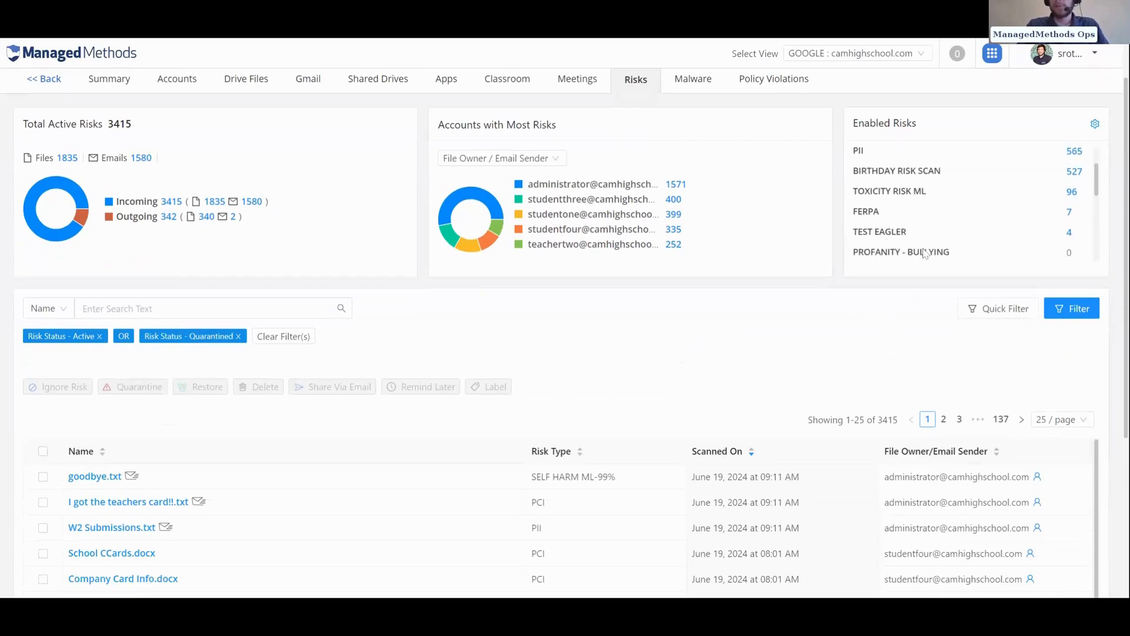
pyautogui.scroll(4, 1009, 179)
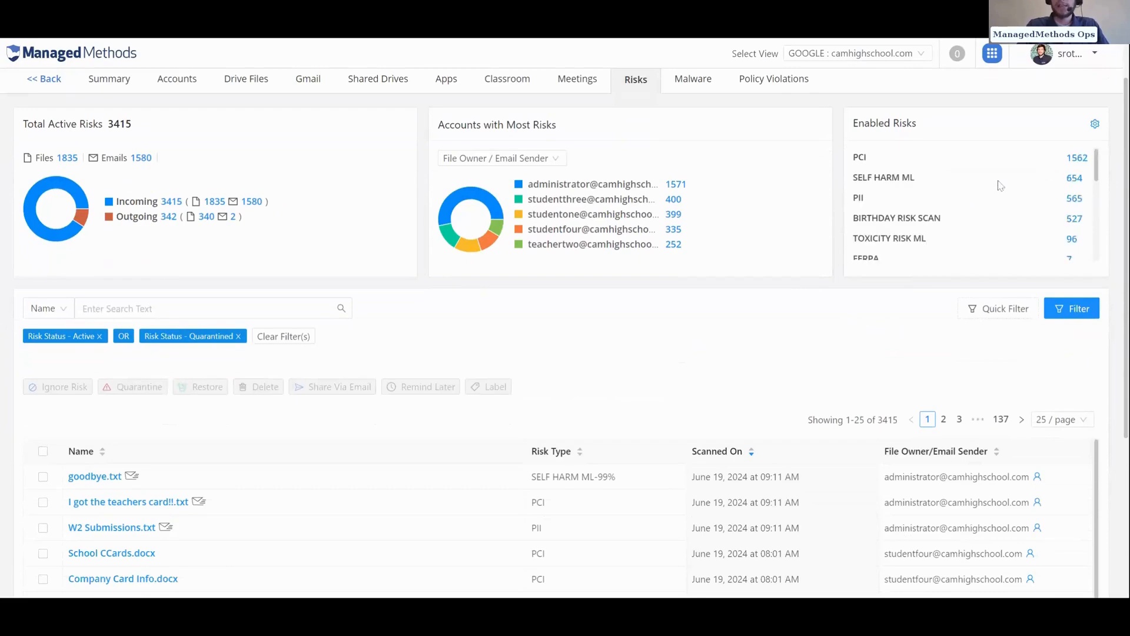
pyautogui.scroll(-1, 171, 422)
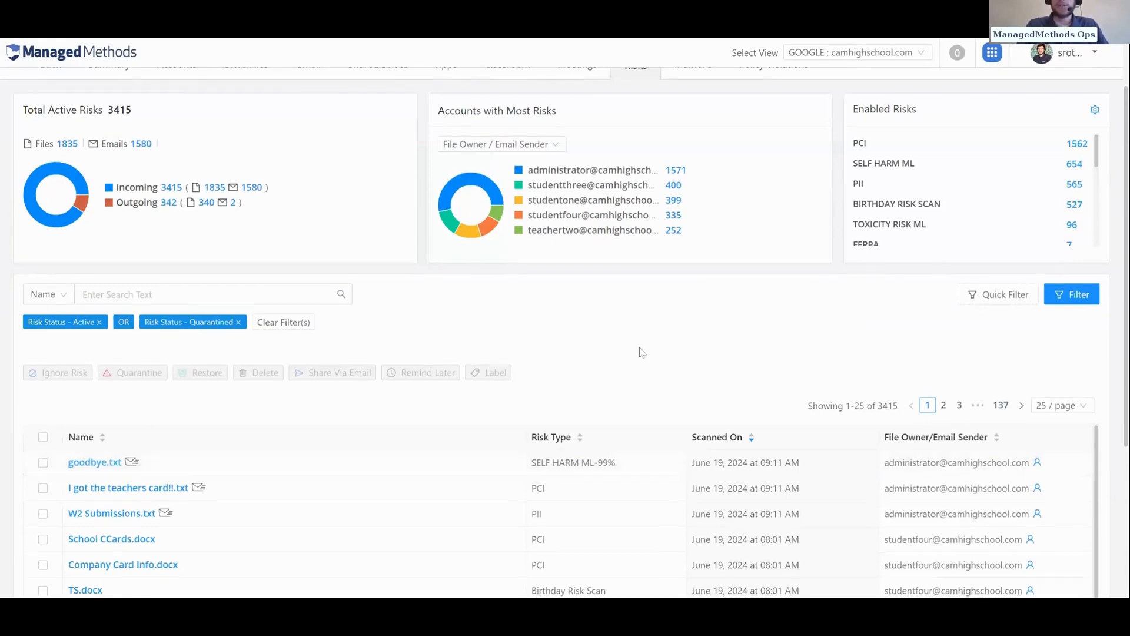
pyautogui.scroll(-1, 642, 352)
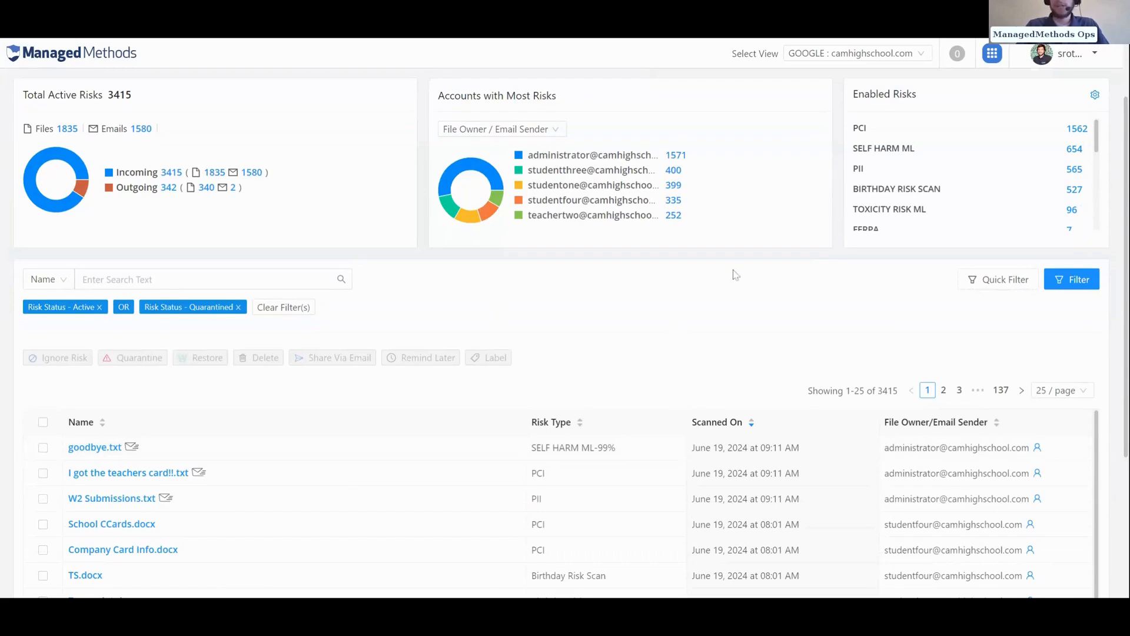
# - Select goodbye.txt, I got the teachers card!!.txt and W2 Submissions.txt in the flagged items list
pyautogui.scroll(-1, 645, 380)
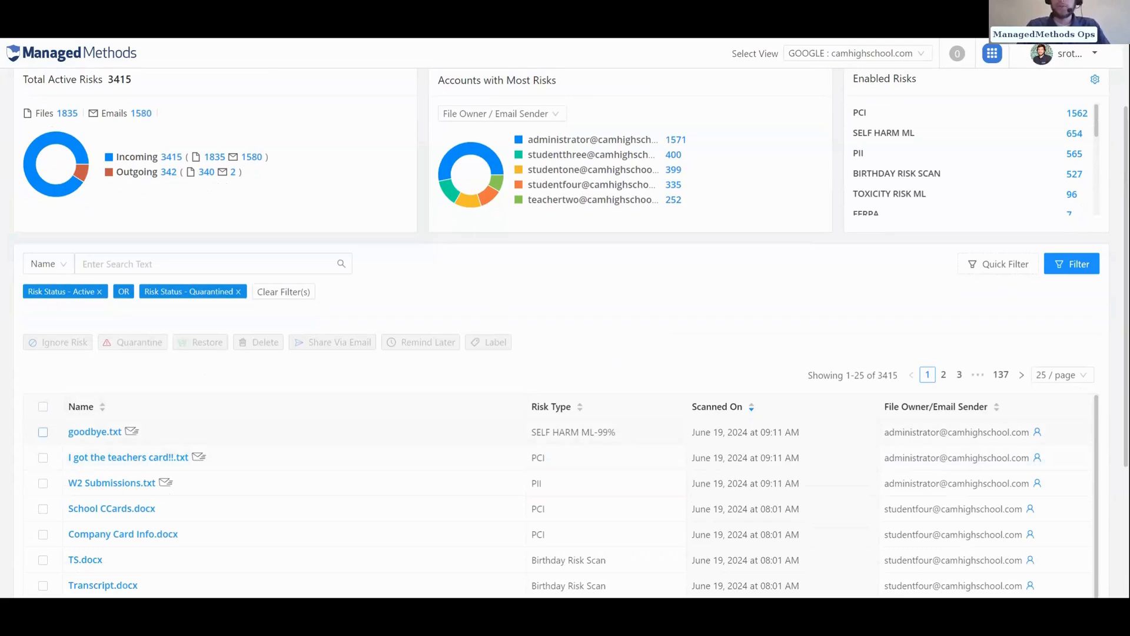
pyautogui.click(43, 432)
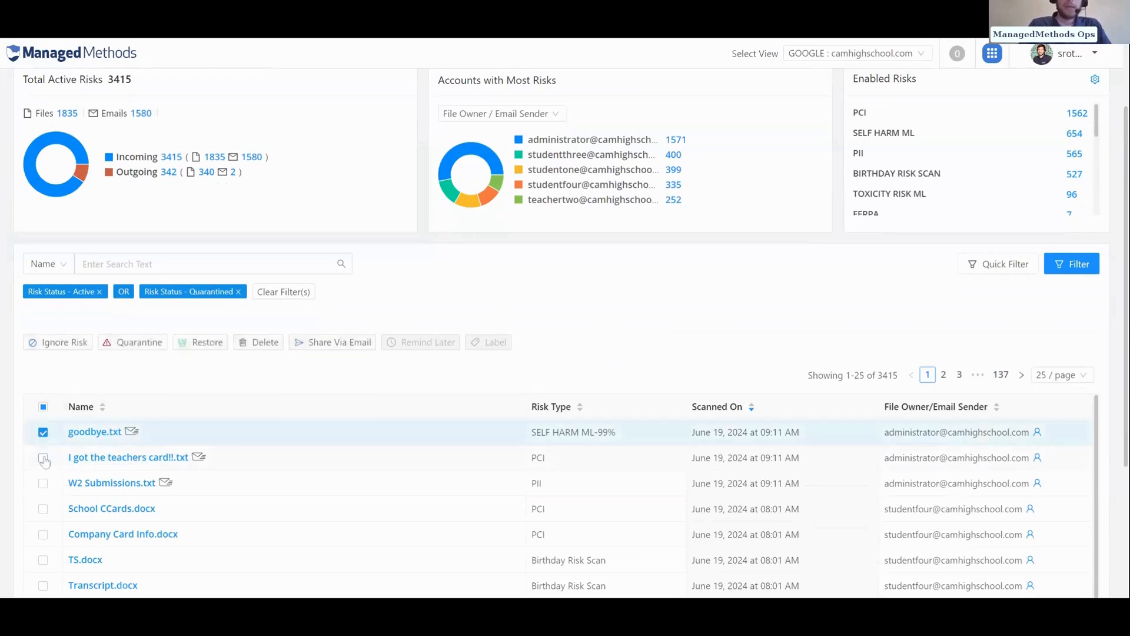
pyautogui.click(43, 457)
pyautogui.click(43, 483)
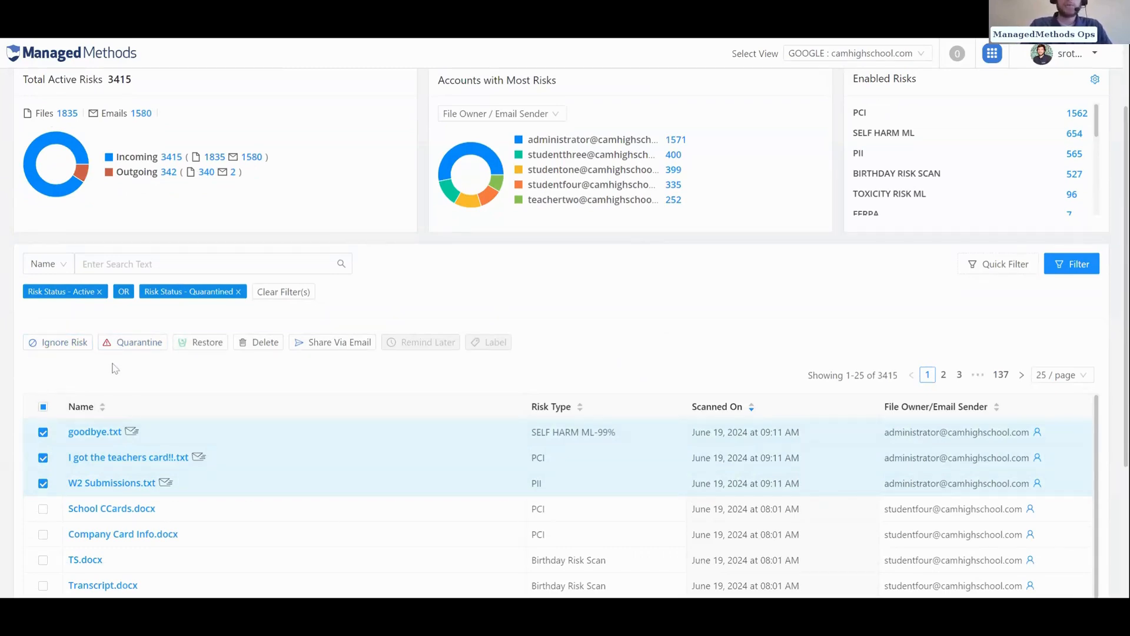
# - Open the risk details of goodbye.txt, examine the Self Harm - Strict and SELF HARM ML entries, and close the details
pyautogui.click(95, 433)
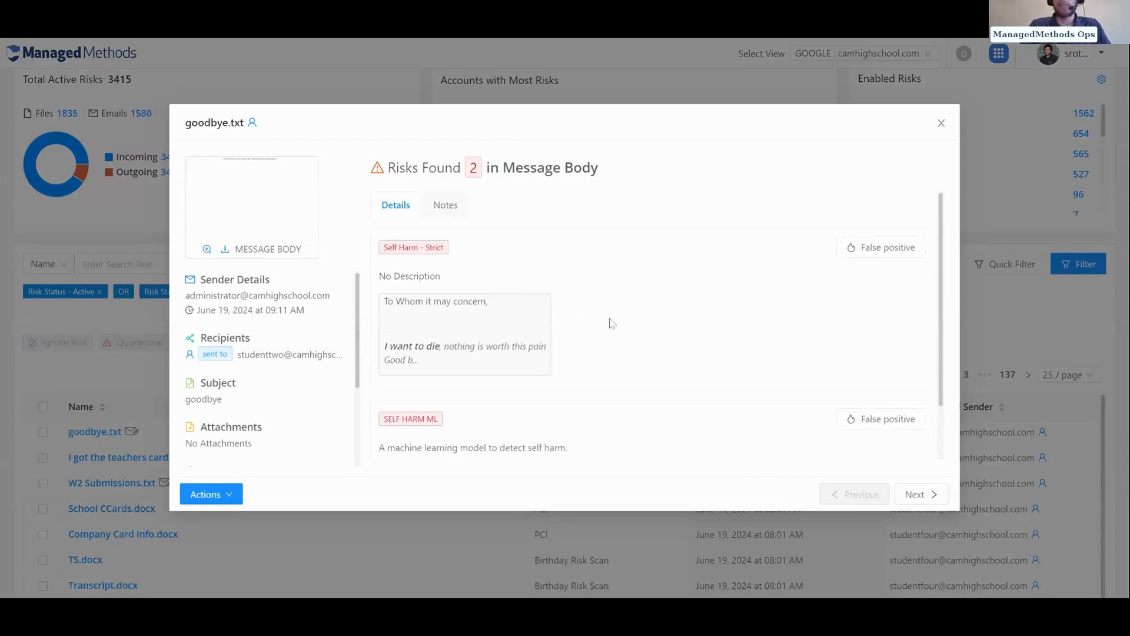
pyautogui.click(138, 374)
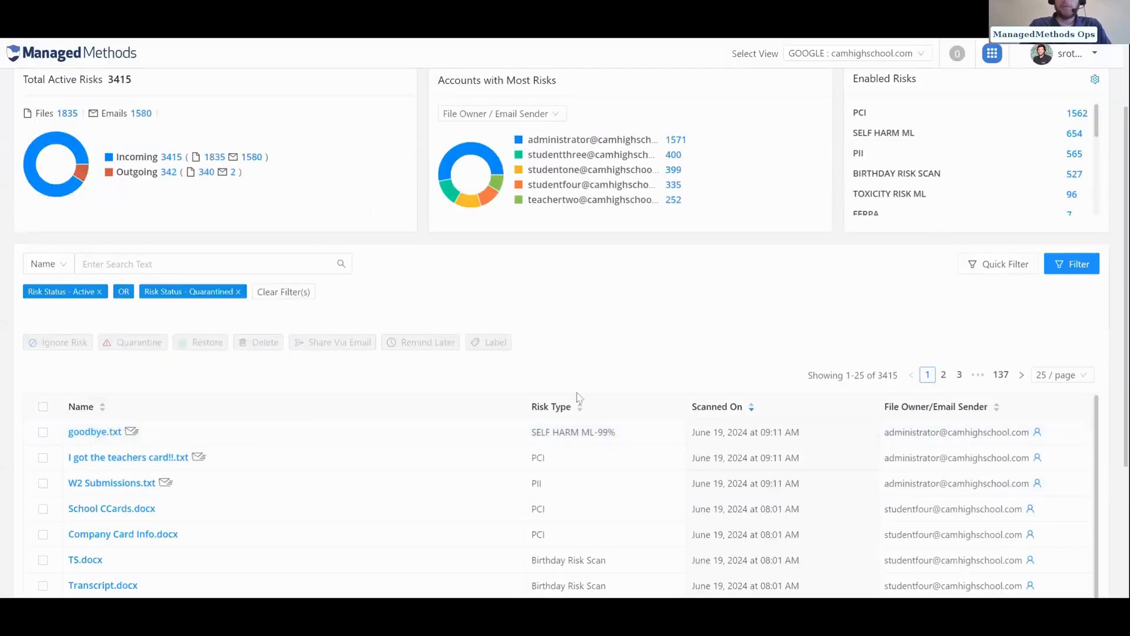
pyautogui.click(95, 433)
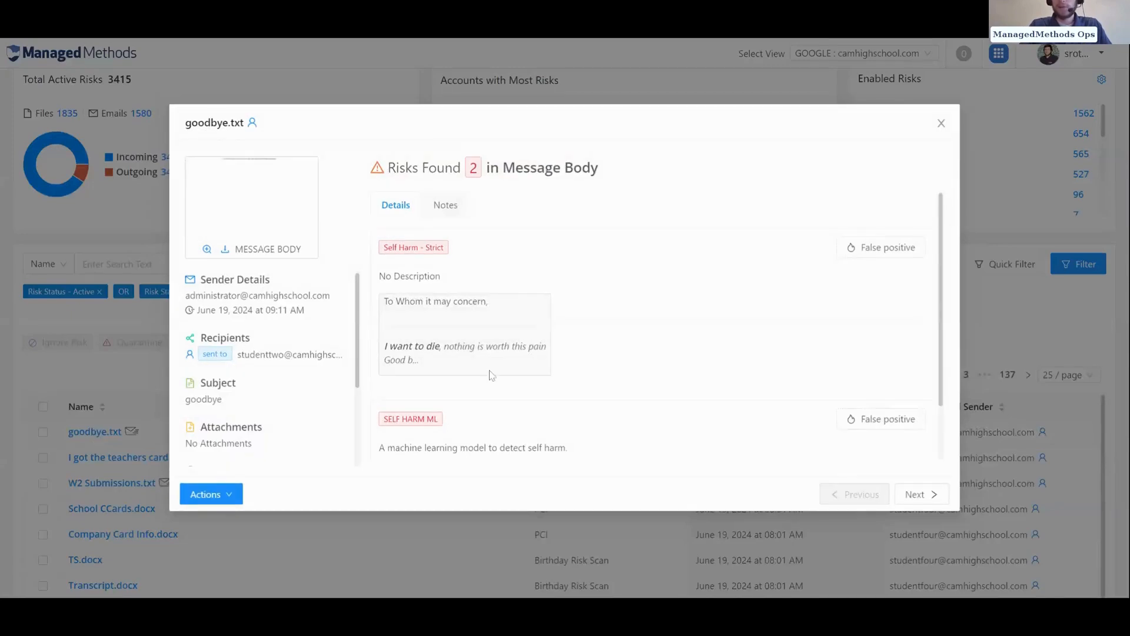
pyautogui.scroll(-2, 491, 375)
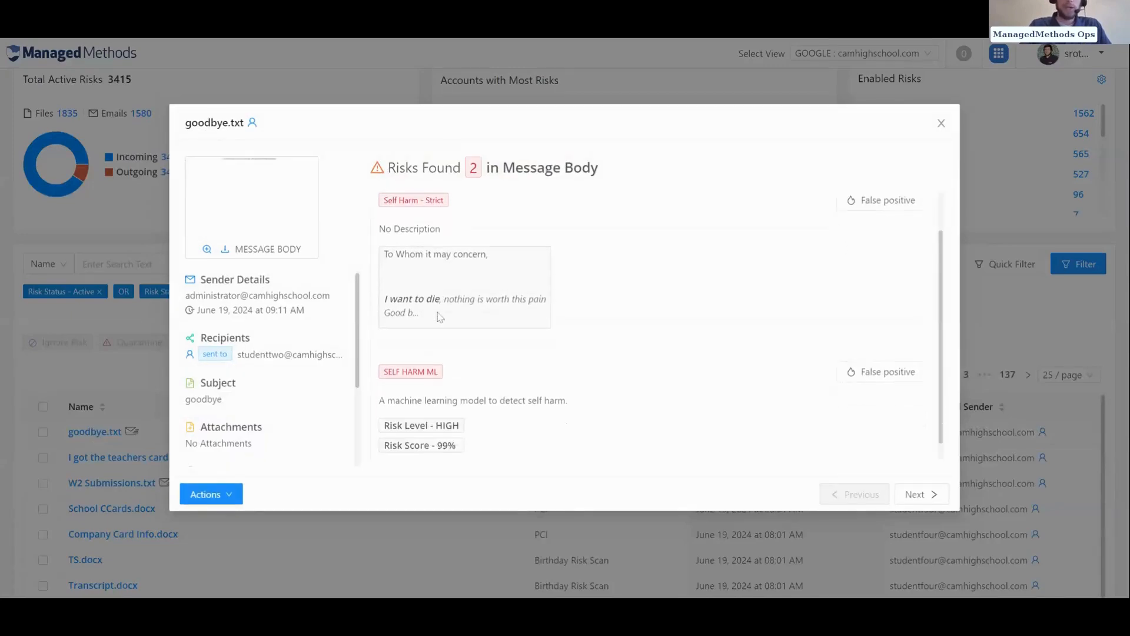
pyautogui.scroll(2, 437, 316)
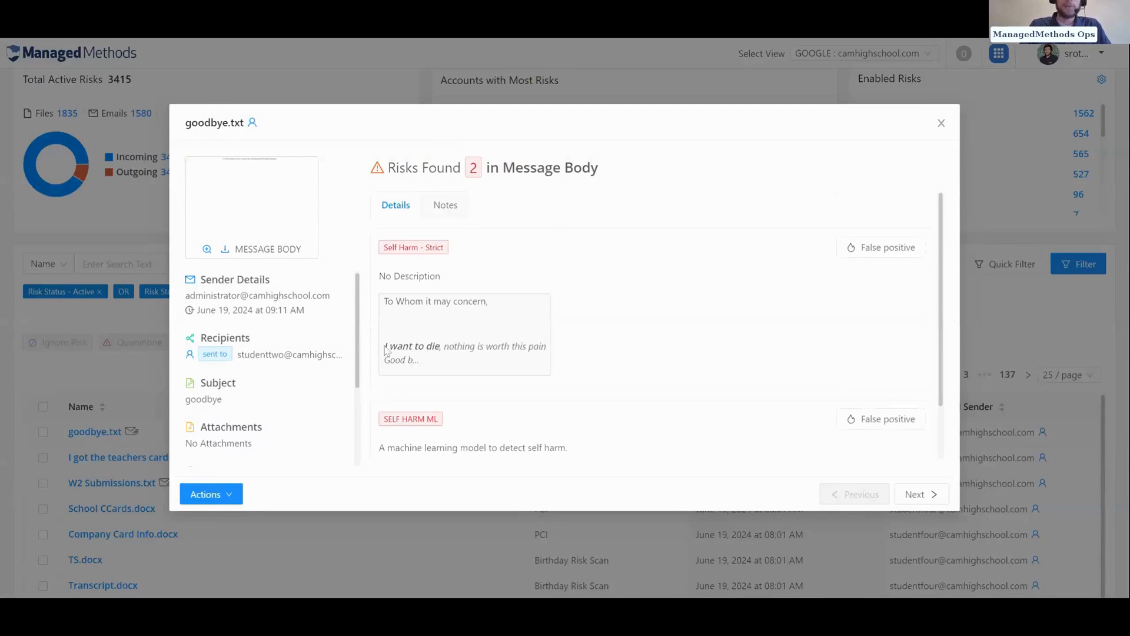
pyautogui.scroll(-2, 430, 360)
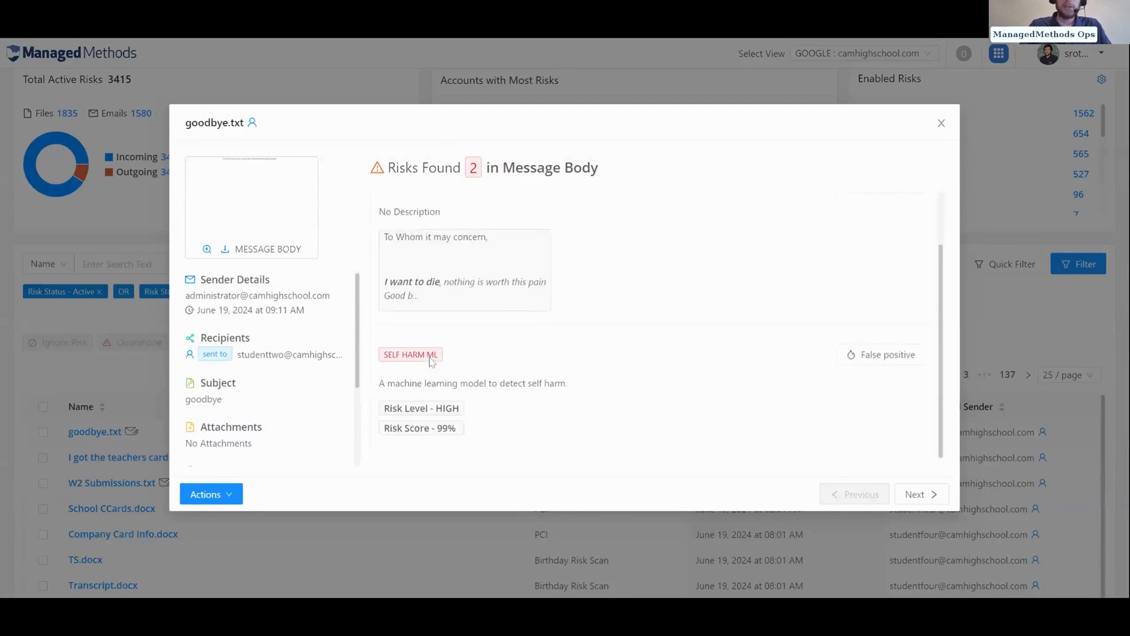
pyautogui.click(115, 369)
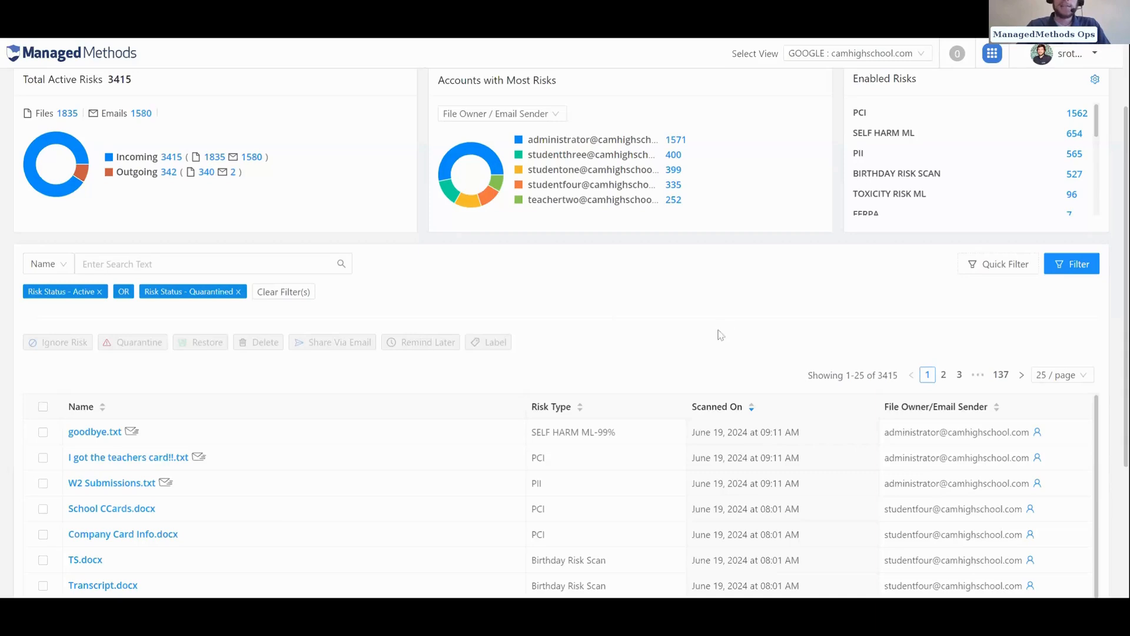
# - Look through the flagged items list and show its second page
pyautogui.scroll(-1, 677, 318)
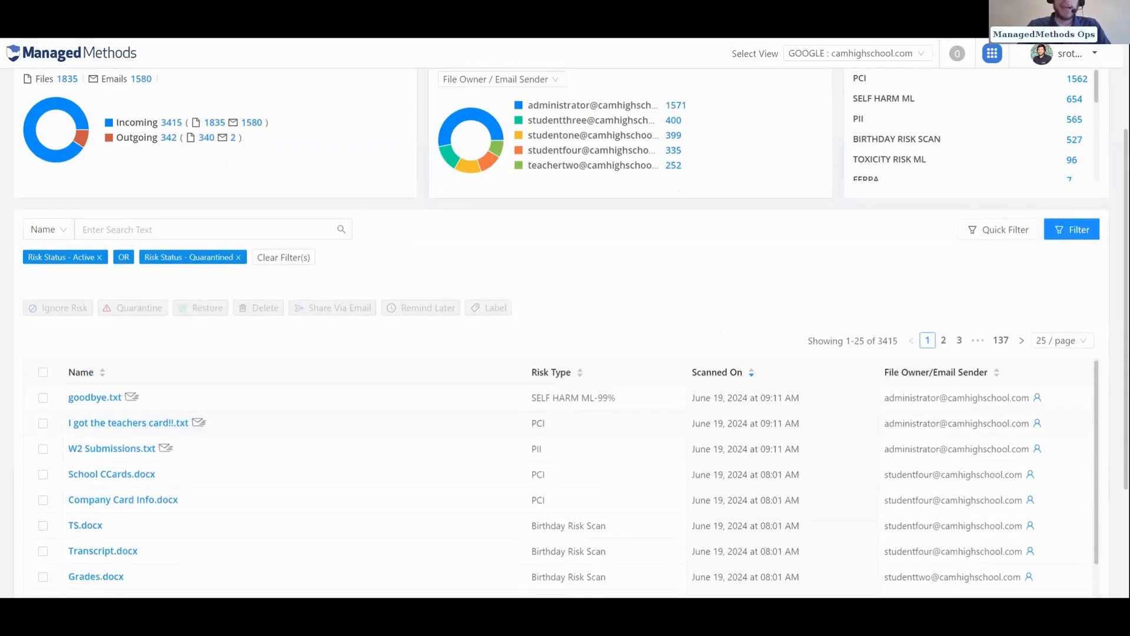
pyautogui.scroll(1, 633, 263)
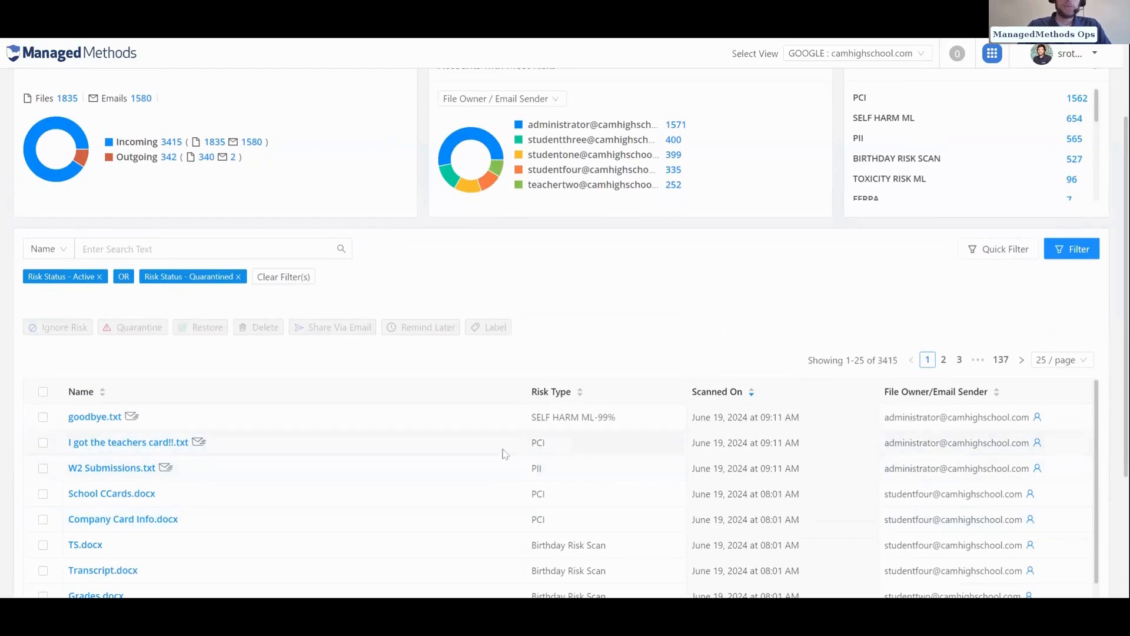
pyautogui.click(944, 360)
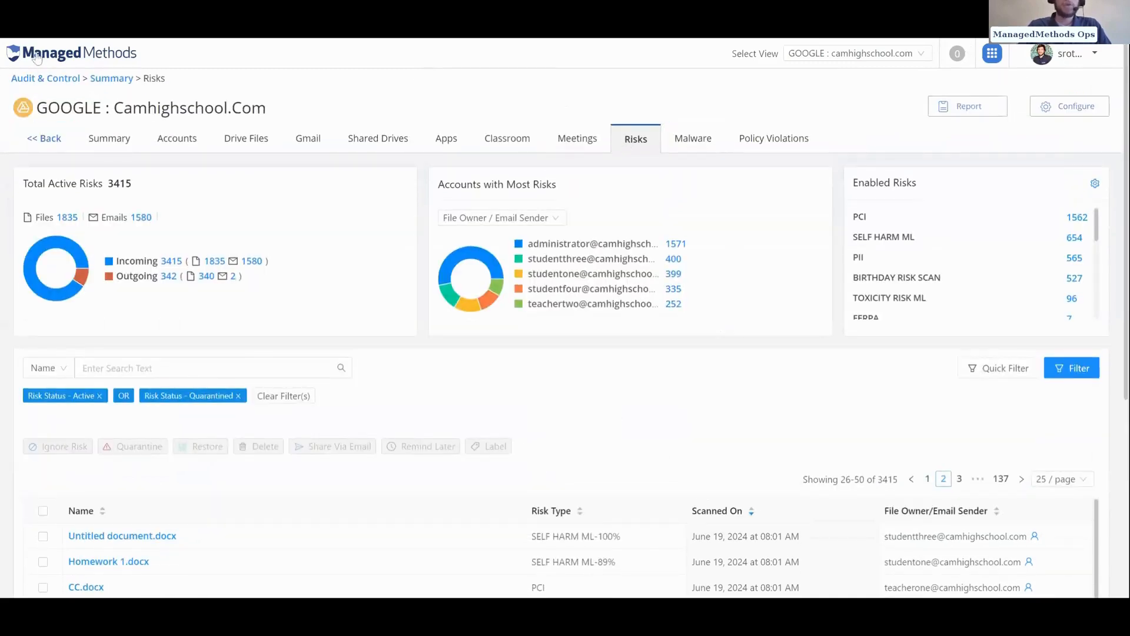
# - Open a blank risk form in the Data Management area of Admin and enter "vpn, proxy" as the keywords
pyautogui.click(992, 54)
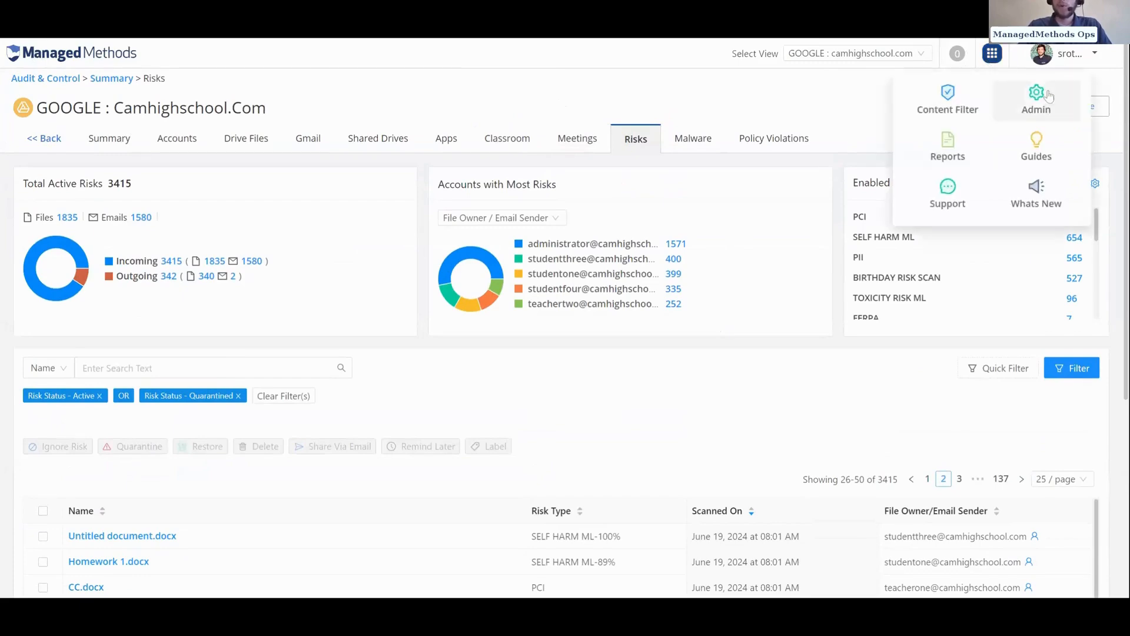
pyautogui.click(1047, 97)
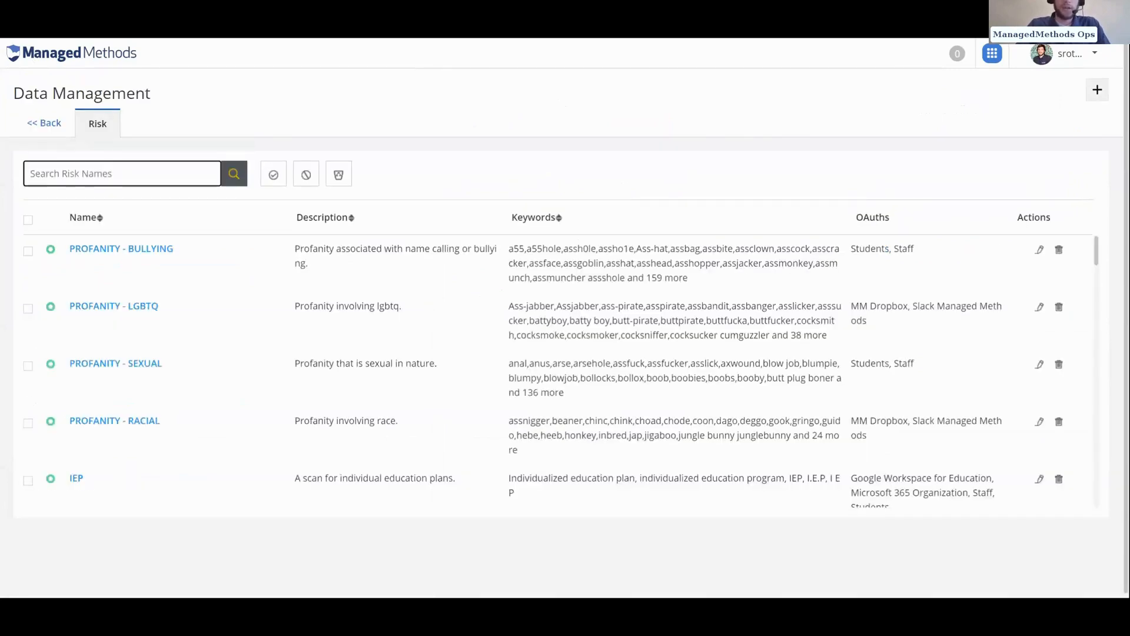
pyautogui.click(1097, 90)
pyautogui.click(379, 362)
pyautogui.write('vp')
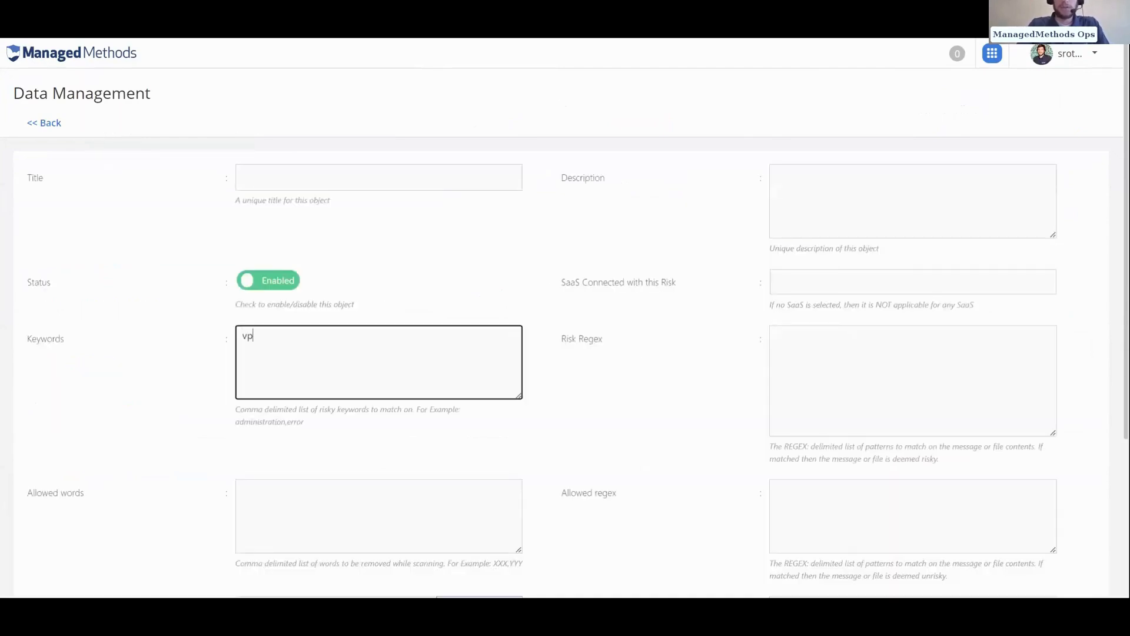
pyautogui.write('n, proxy')
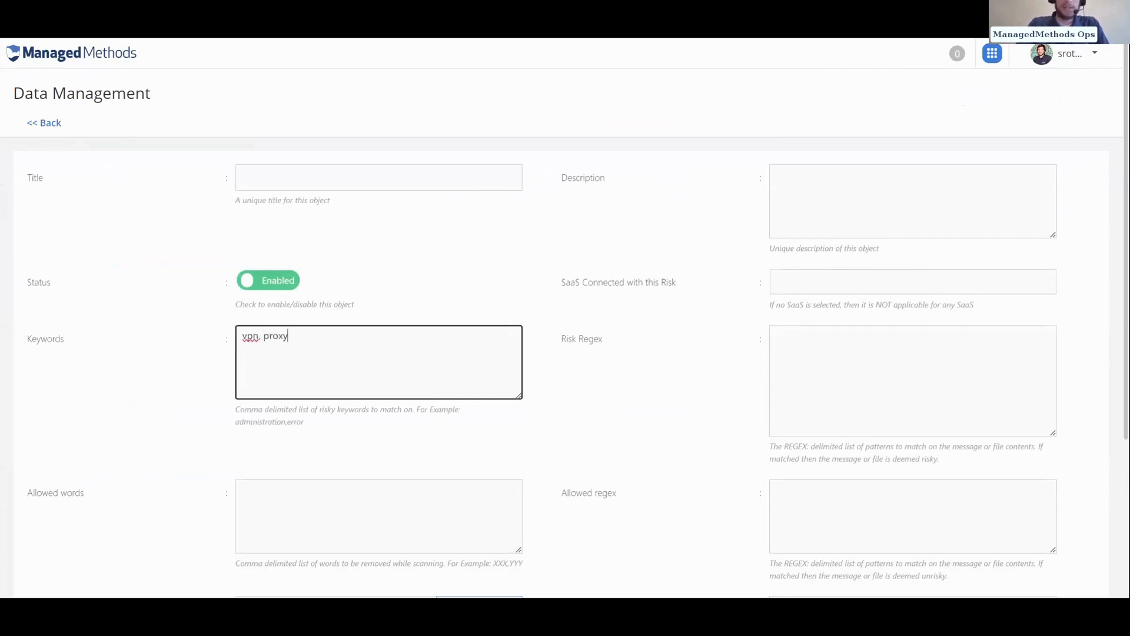
# - Fill in the allowed words with a person's first name followed by "vpn report"
pyautogui.click(378, 516)
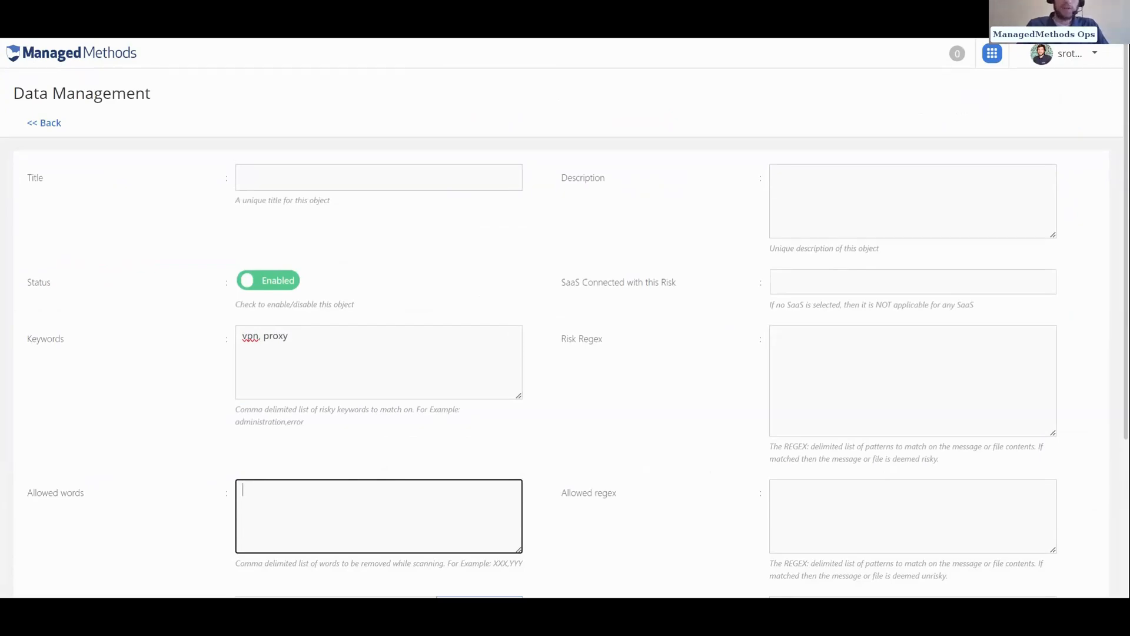
pyautogui.click(377, 366)
pyautogui.scroll(-1, 377, 377)
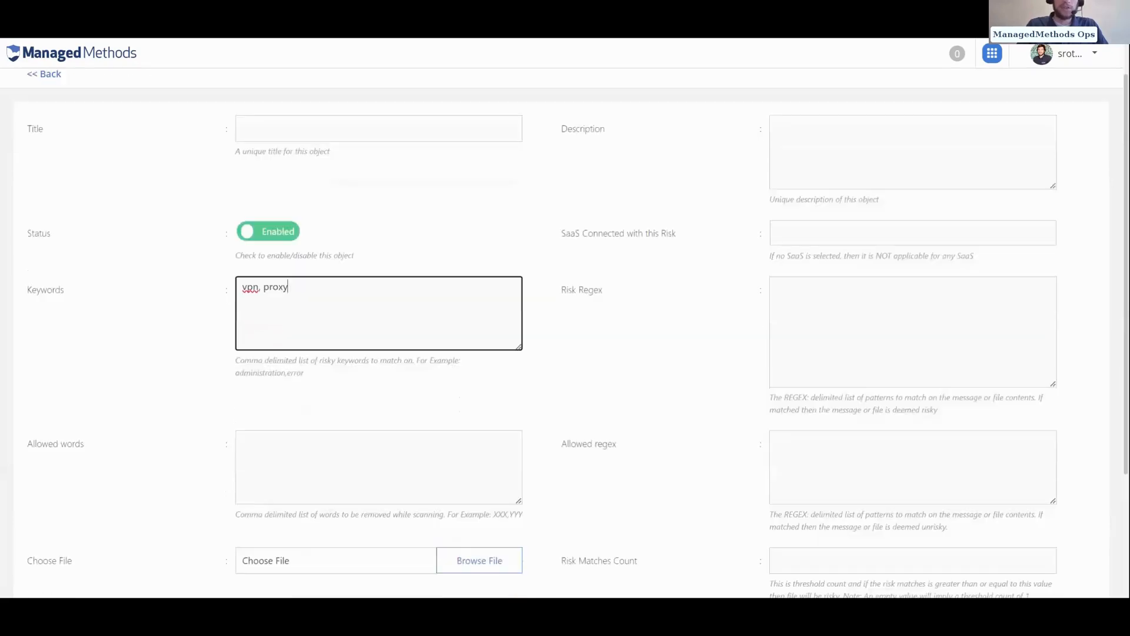
pyautogui.click(370, 452)
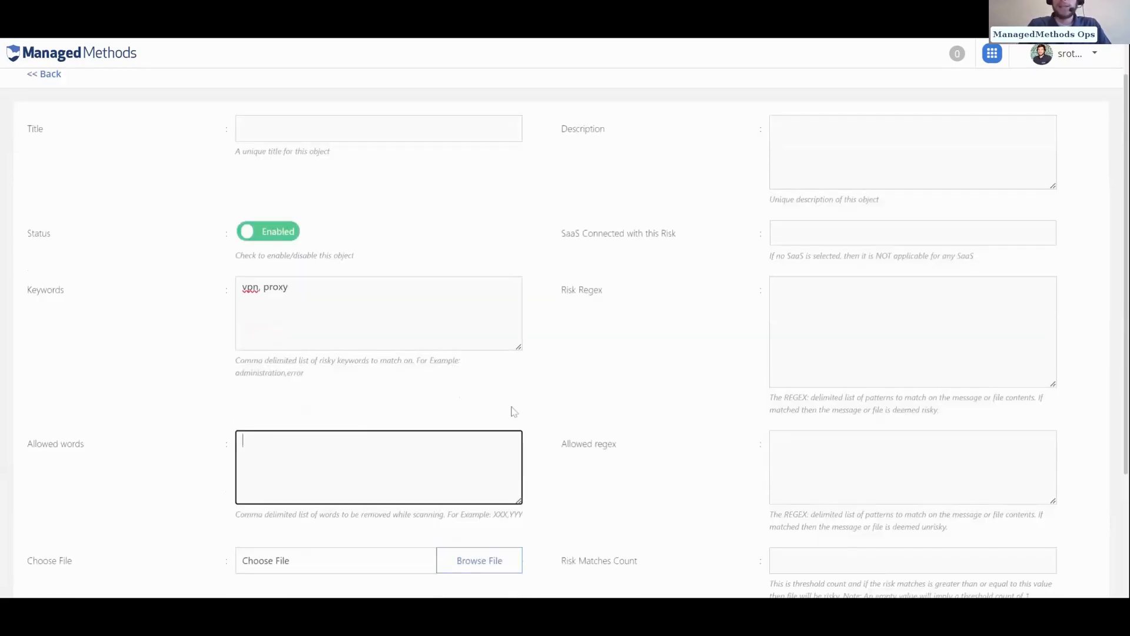
pyautogui.scroll(-2, 512, 411)
pyautogui.scroll(-1, 594, 347)
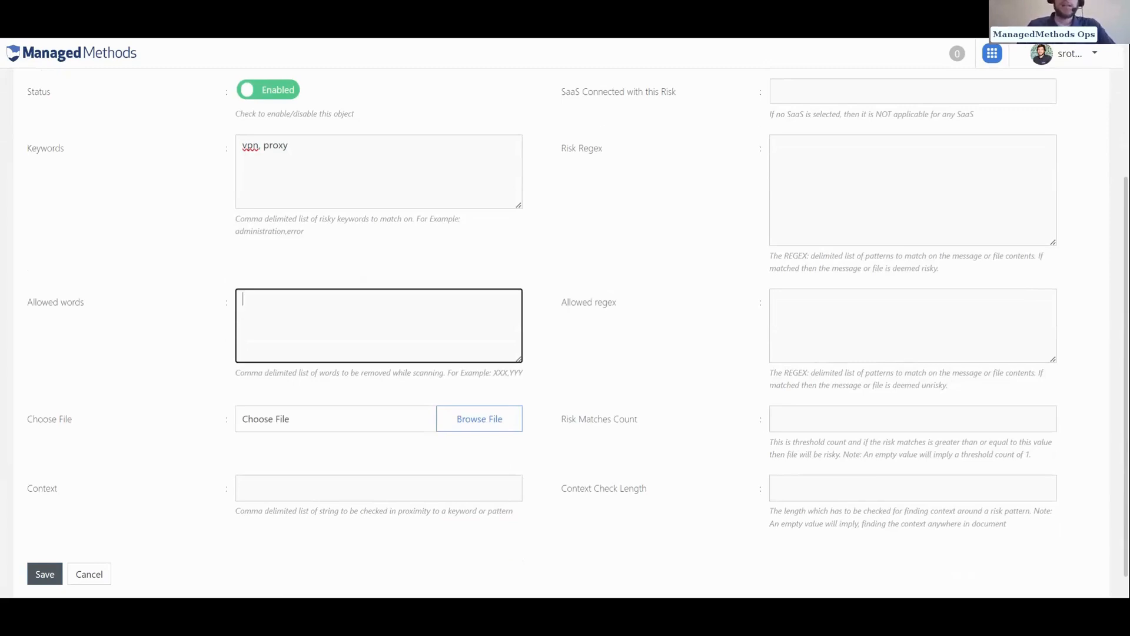
pyautogui.write('dave ')
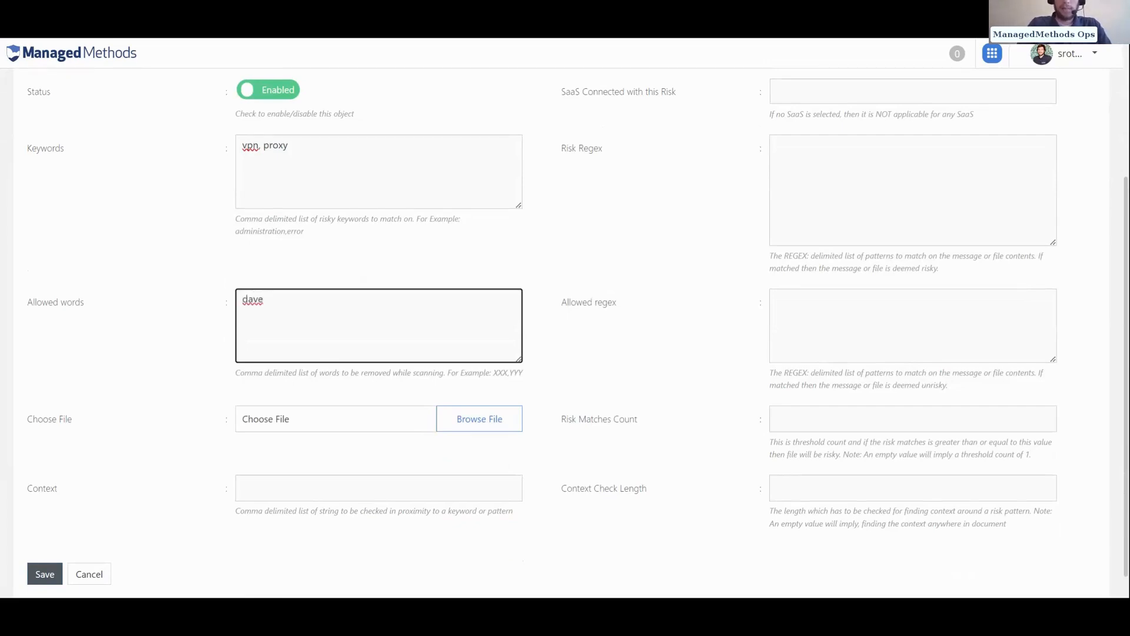
pyautogui.write('vpn rre')
pyautogui.press('BackSpace')
pyautogui.press('BackSpace')
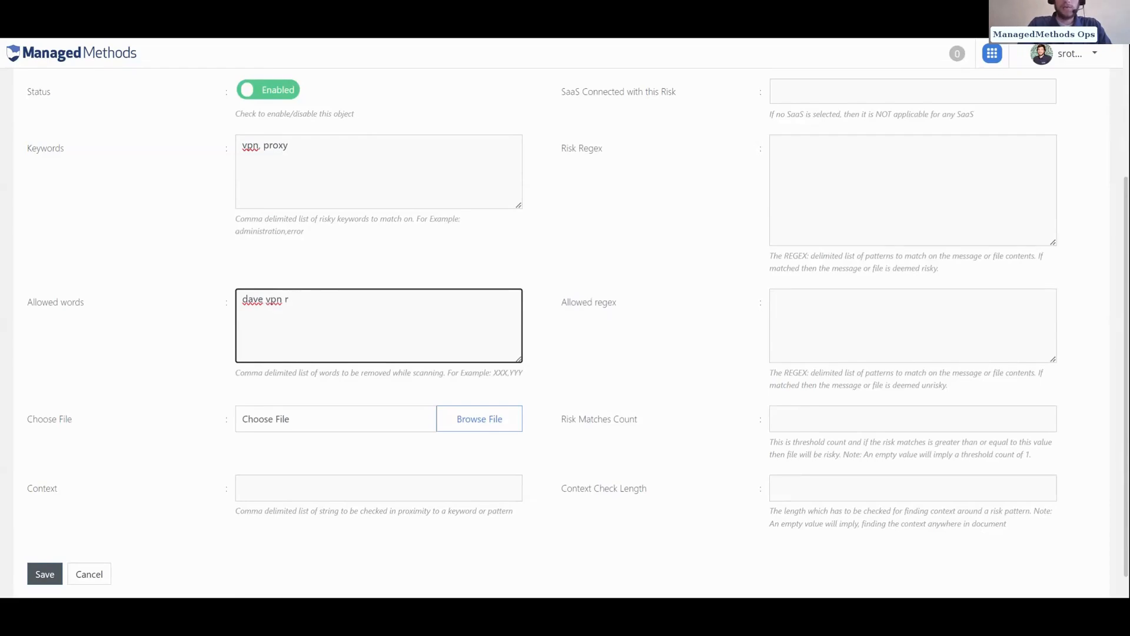
pyautogui.write('eport')
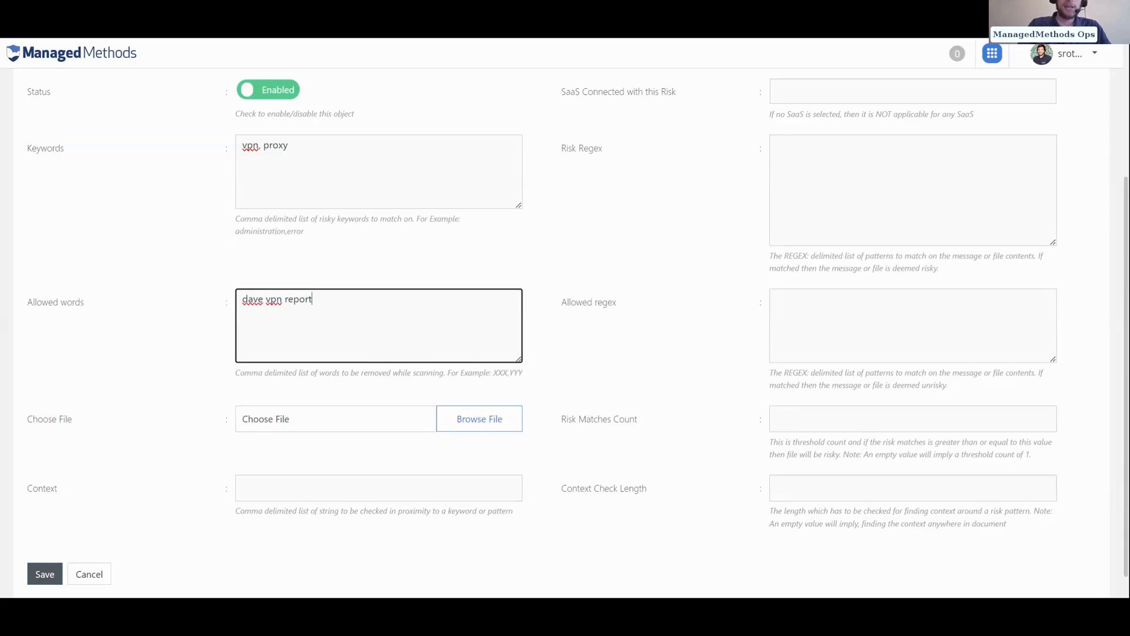
# - Compare the allowed phrase with the vpn and proxy keywords in the risk form
pyautogui.moveTo(313, 300); pyautogui.dragTo(231, 311)
pyautogui.click(312, 300)
pyautogui.moveTo(312, 300); pyautogui.dragTo(209, 317)
pyautogui.click(209, 317)
pyautogui.click(299, 300)
pyautogui.moveTo(259, 146); pyautogui.dragTo(247, 146)
pyautogui.click(241, 147)
pyautogui.click(288, 145)
pyautogui.click(248, 145)
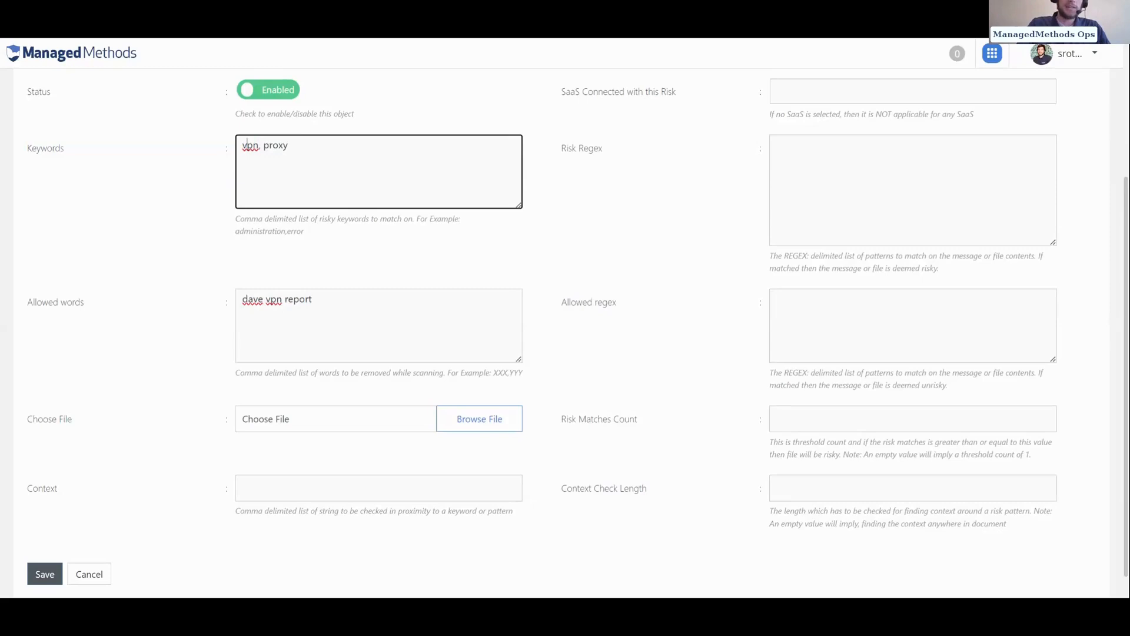
# - Enter "use, found, share," as the context strings and make the Risk Matches Count field active
pyautogui.click(243, 488)
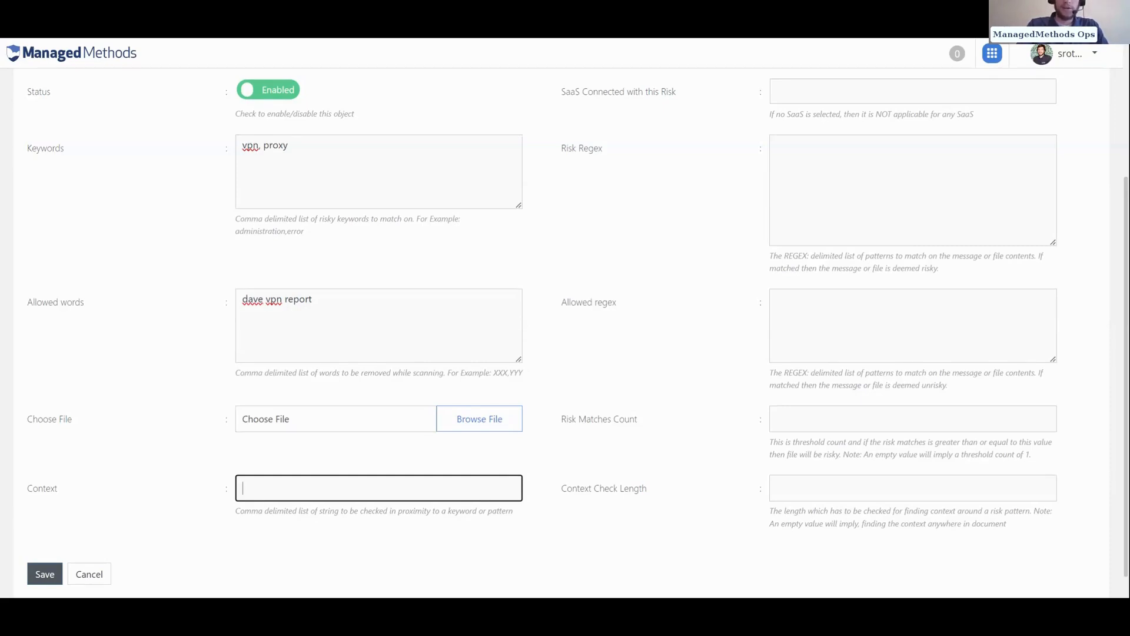
pyautogui.write('use, found, share,')
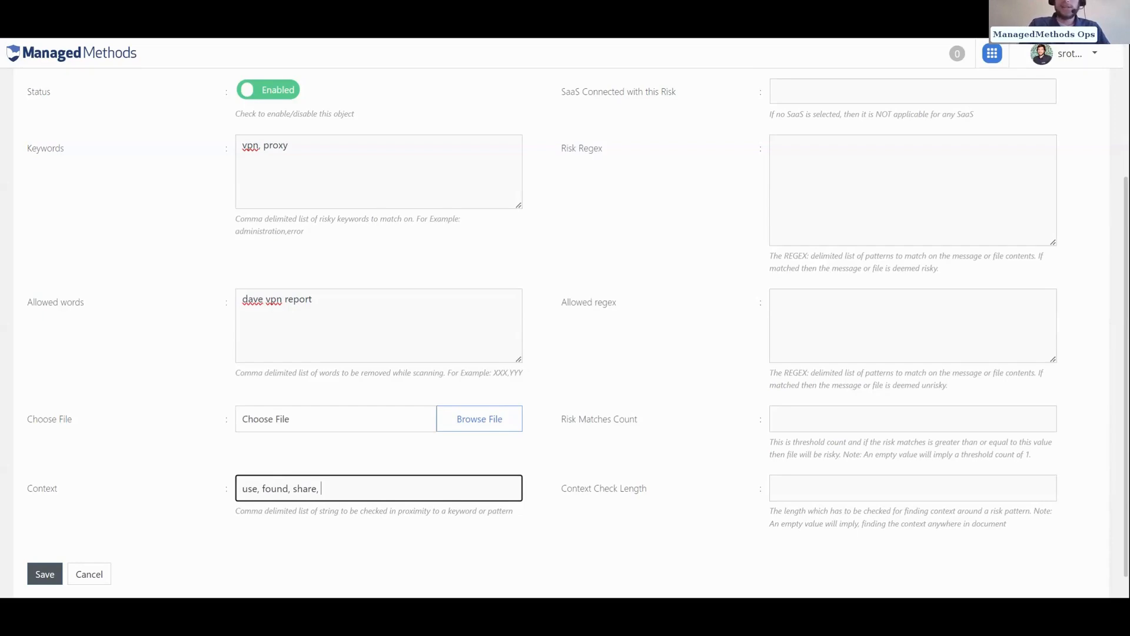
pyautogui.click(913, 488)
pyautogui.click(912, 419)
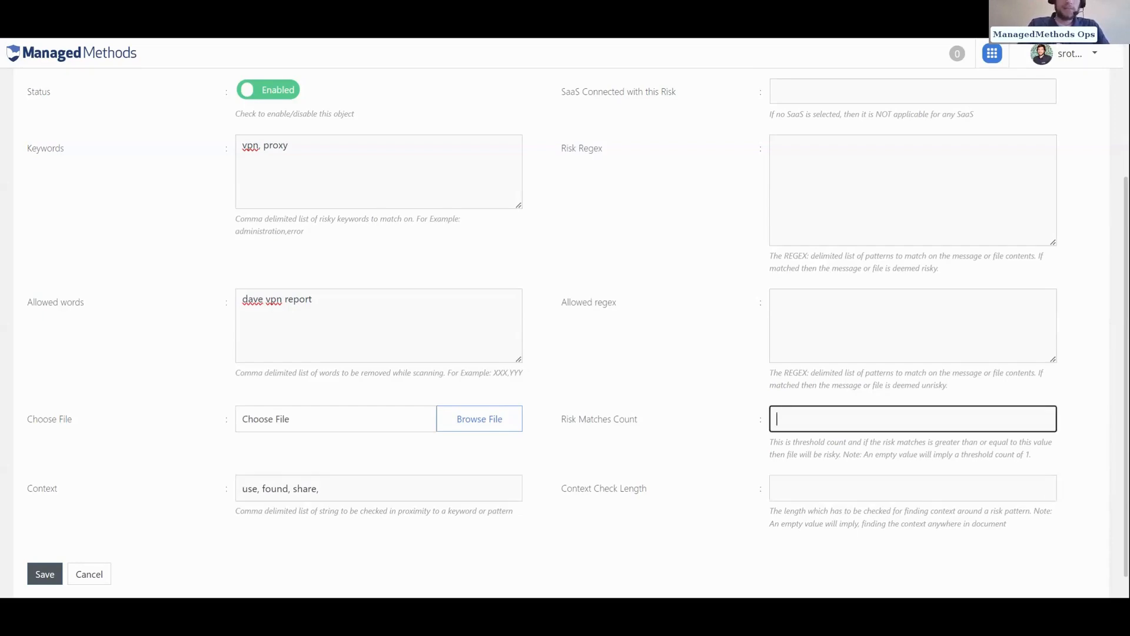
# - Examine the risk form's title, keywords, allowed words, context and matches count settings, ending at the Risk Regex field
pyautogui.scroll(2, 587, 312)
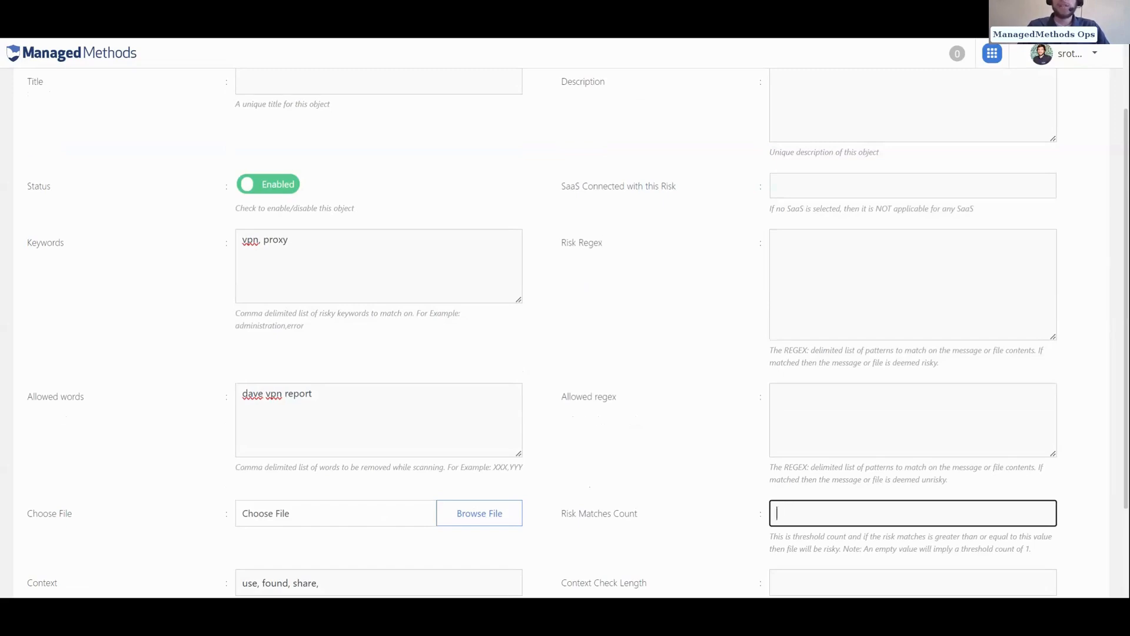
pyautogui.scroll(-2, 642, 300)
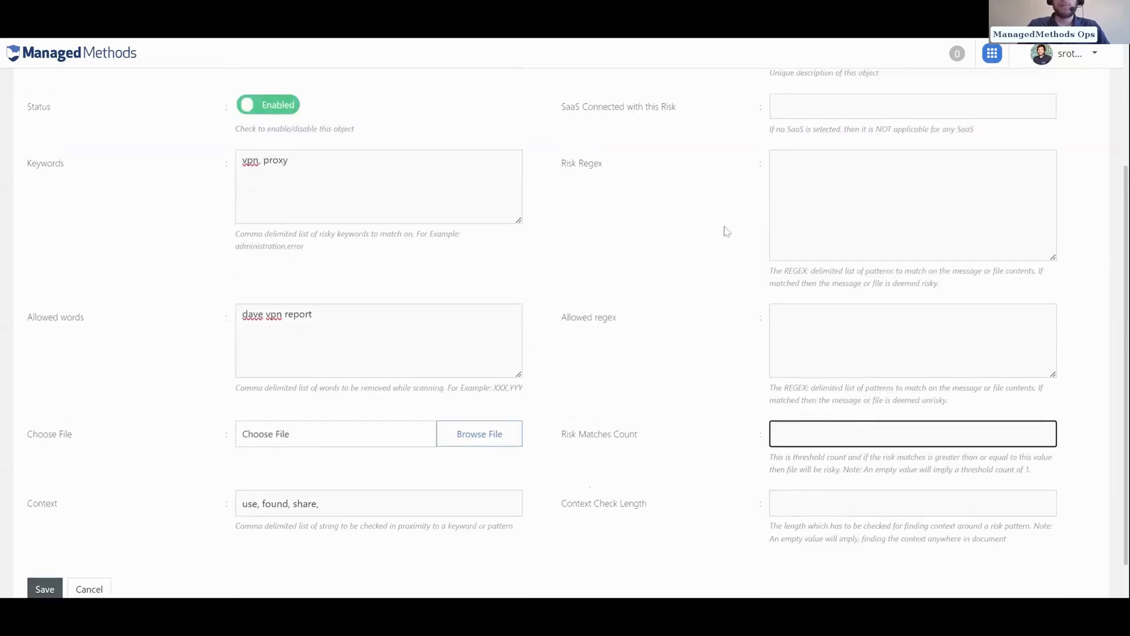
pyautogui.scroll(3, 633, 233)
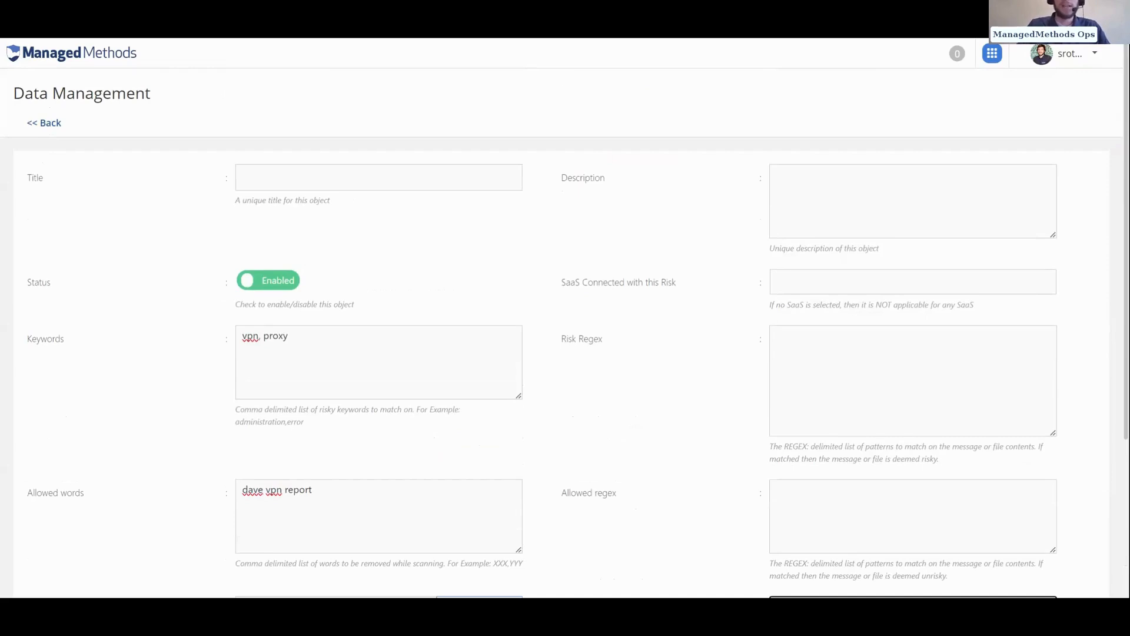
pyautogui.scroll(-1, 83, 132)
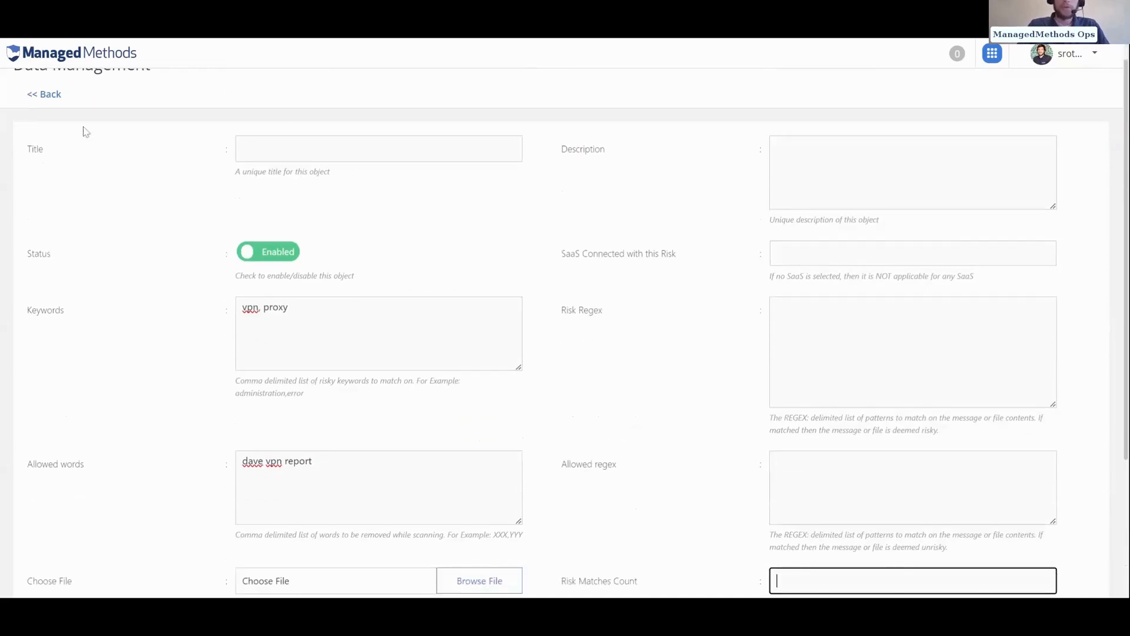
pyautogui.scroll(-2, 173, 287)
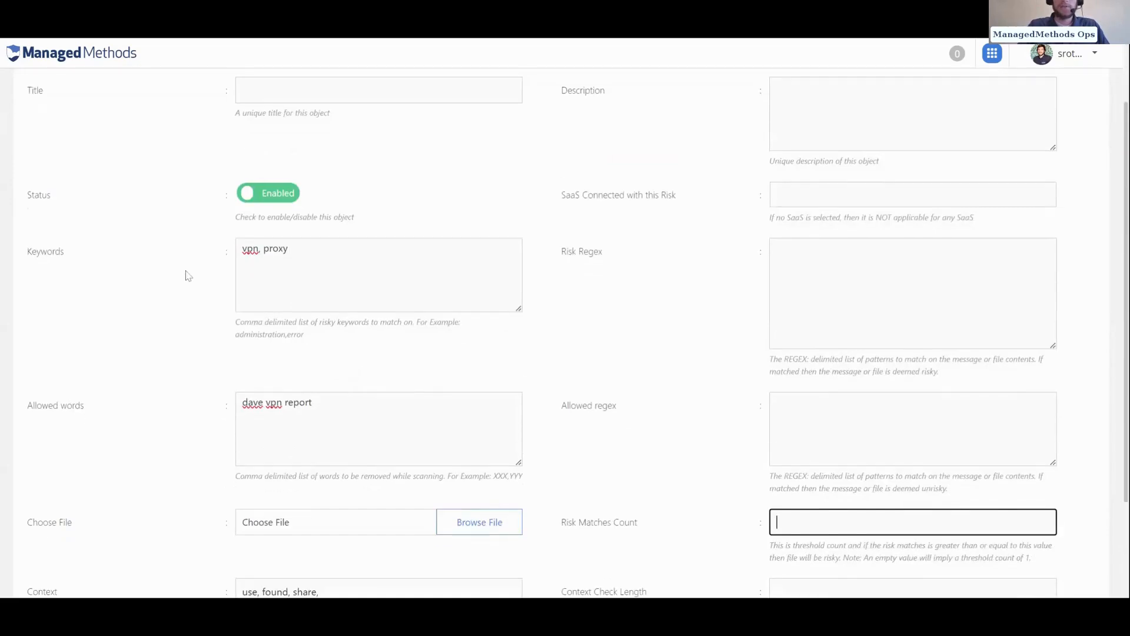
pyautogui.click(316, 265)
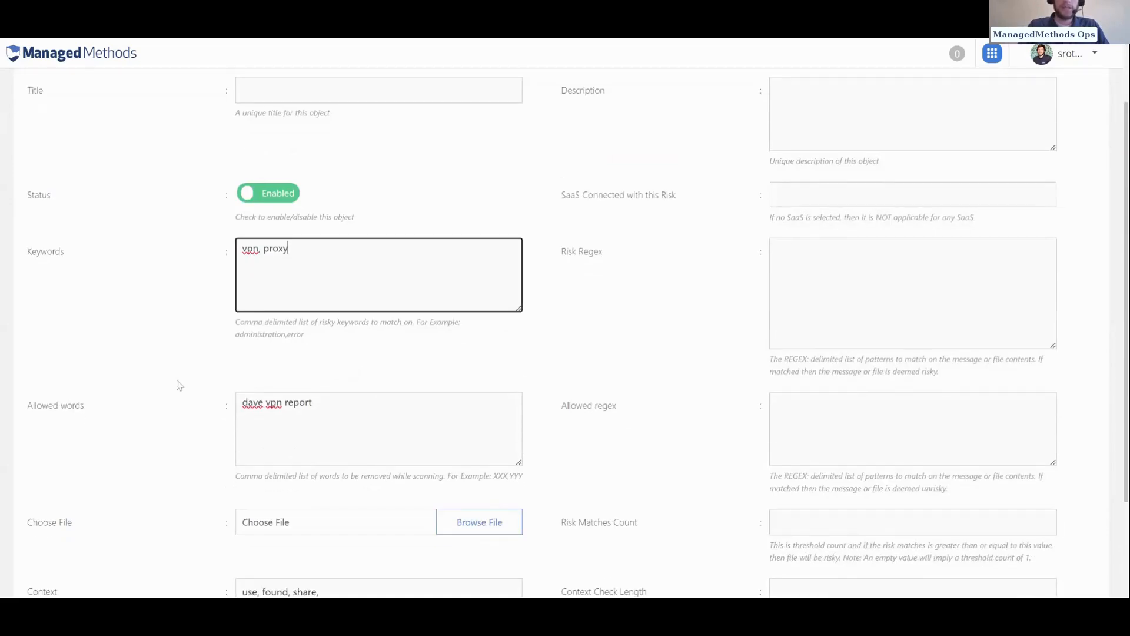
pyautogui.scroll(2, 180, 386)
pyautogui.press('Tab')
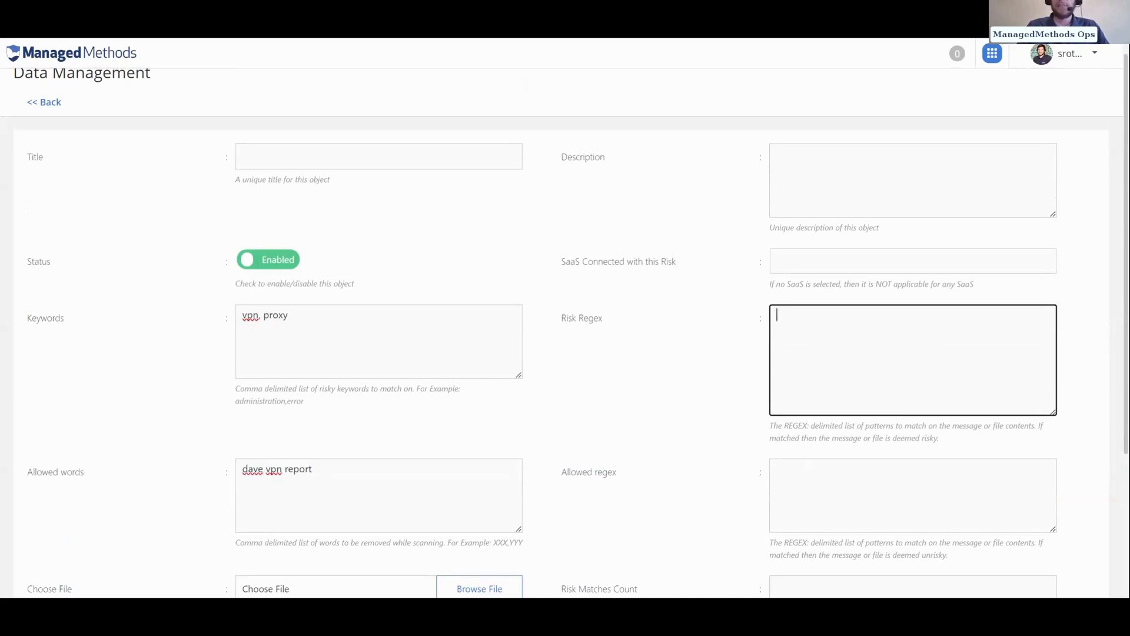
# - Leave the risk form and review the Risks overview of the GOOGLE : camhighschool.com global view
pyautogui.click(289, 316)
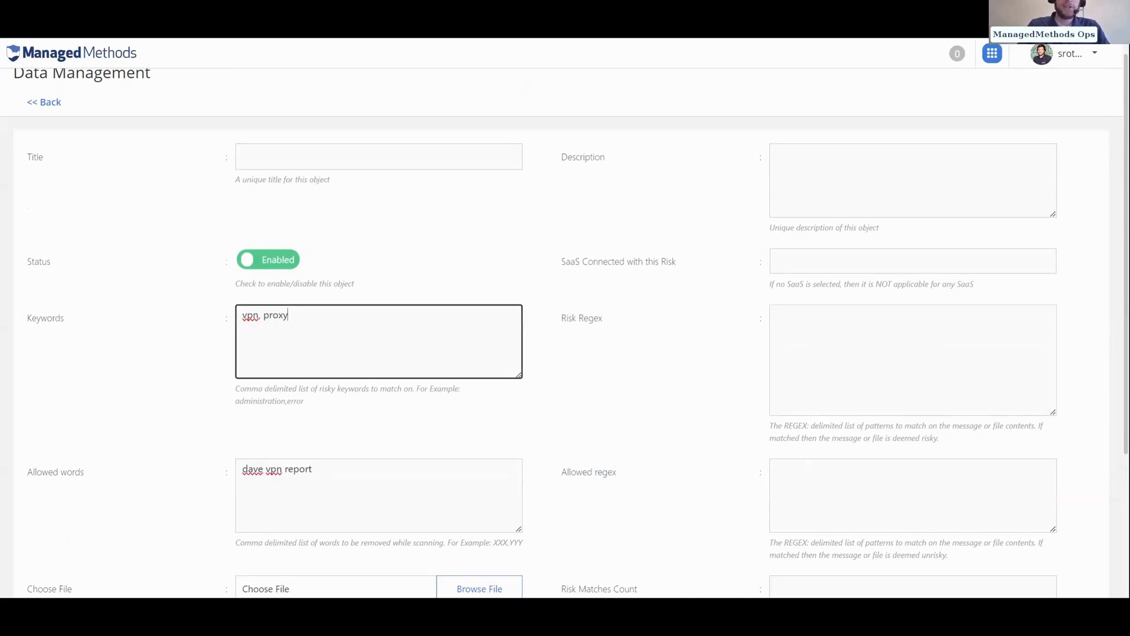
pyautogui.click(87, 57)
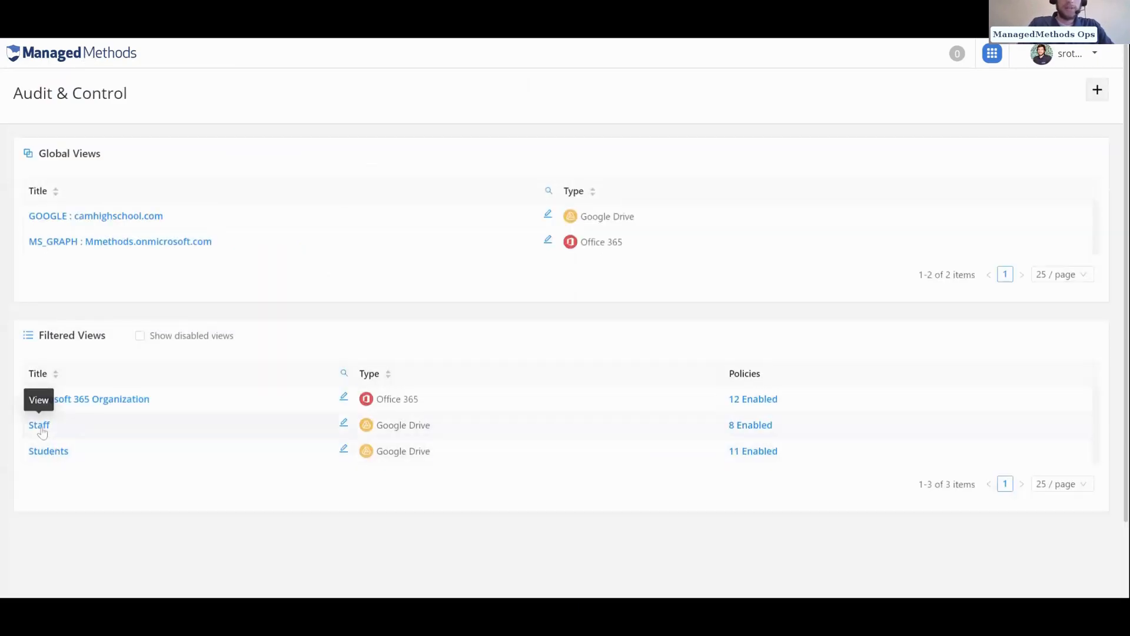
pyautogui.click(94, 217)
pyautogui.click(636, 139)
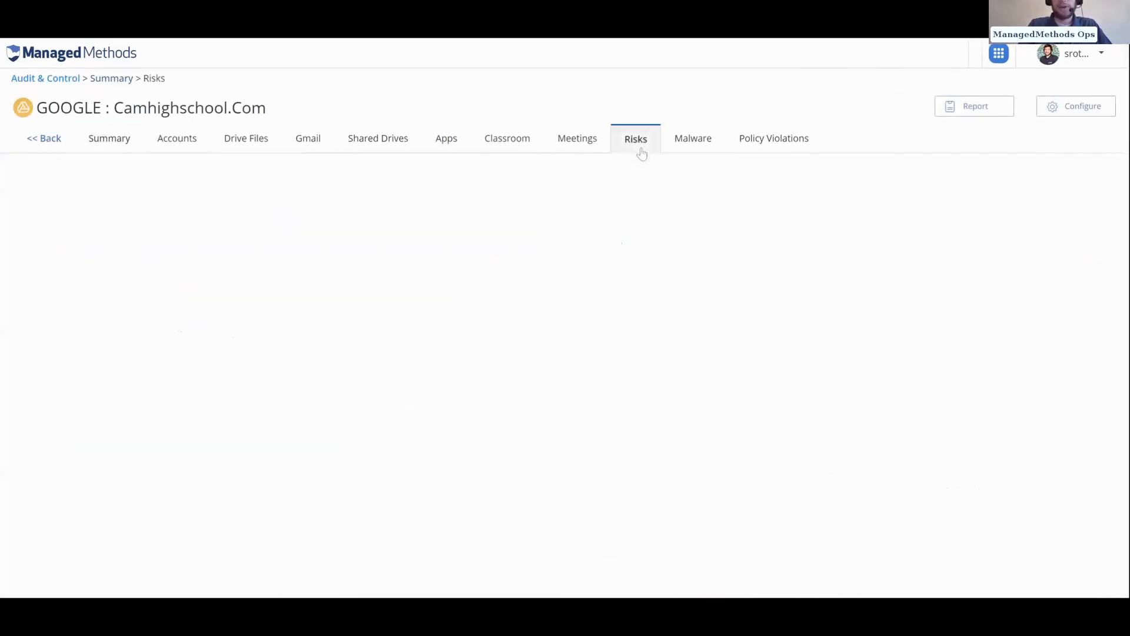
pyautogui.scroll(-2, 576, 441)
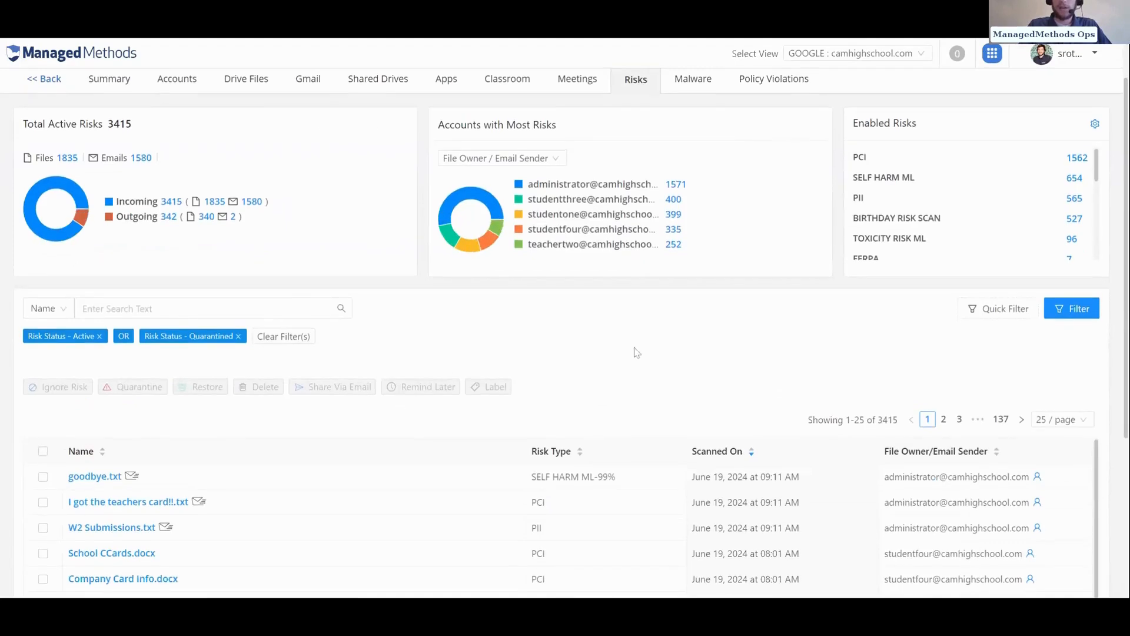
pyautogui.scroll(3, 639, 347)
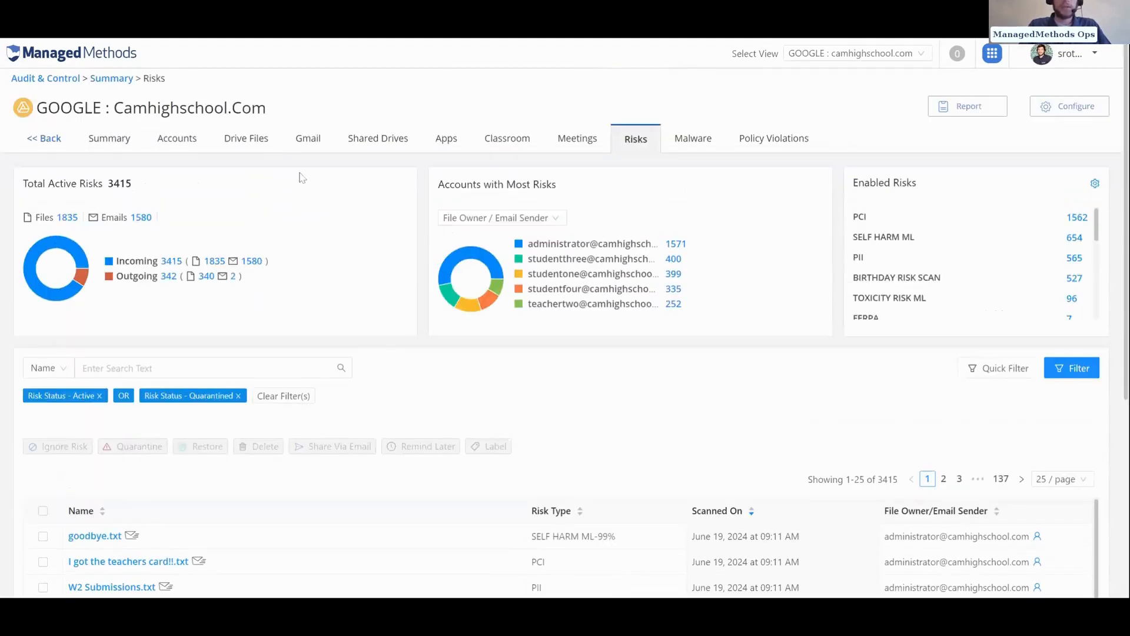
# - Inspect the risk details of CC Info.docx among the Drive files, and close them
pyautogui.click(248, 154)
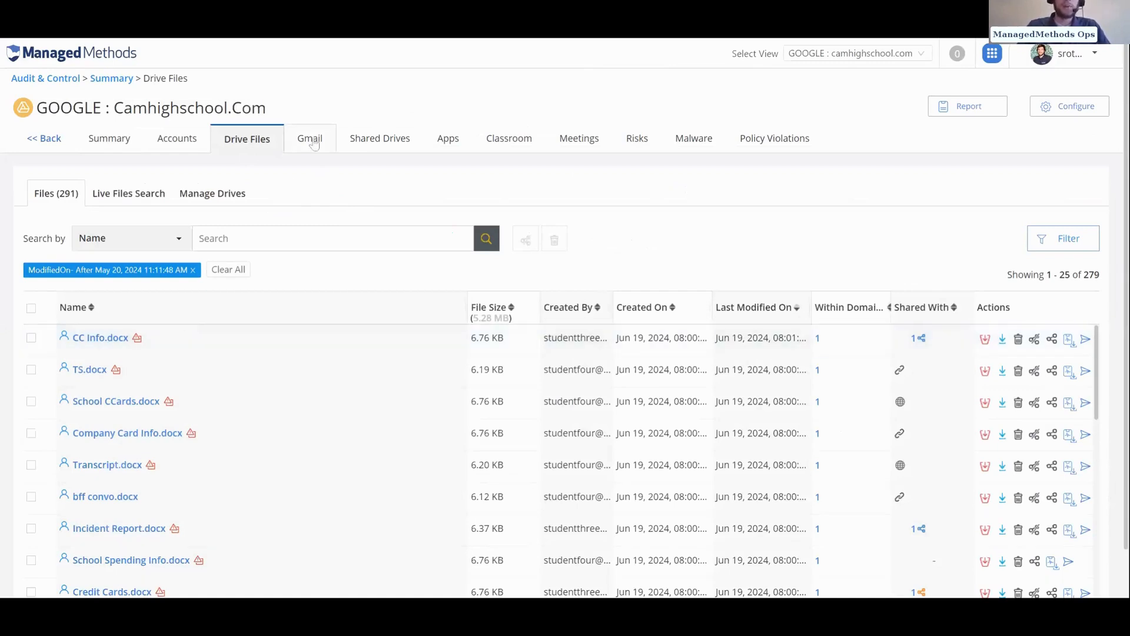
pyautogui.click(137, 338)
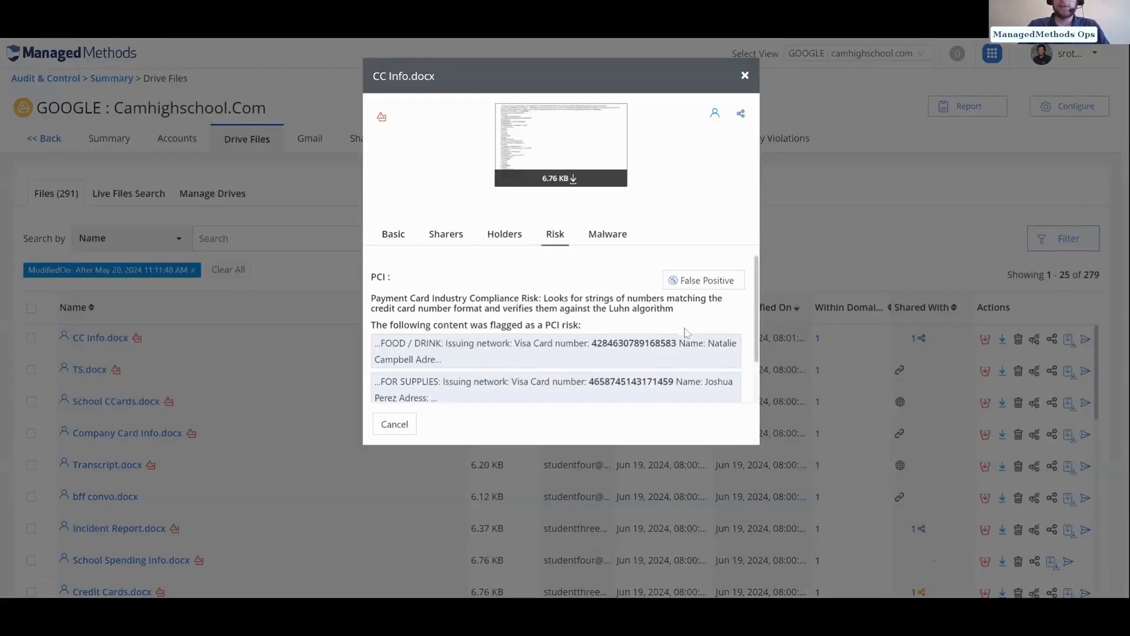
pyautogui.click(821, 256)
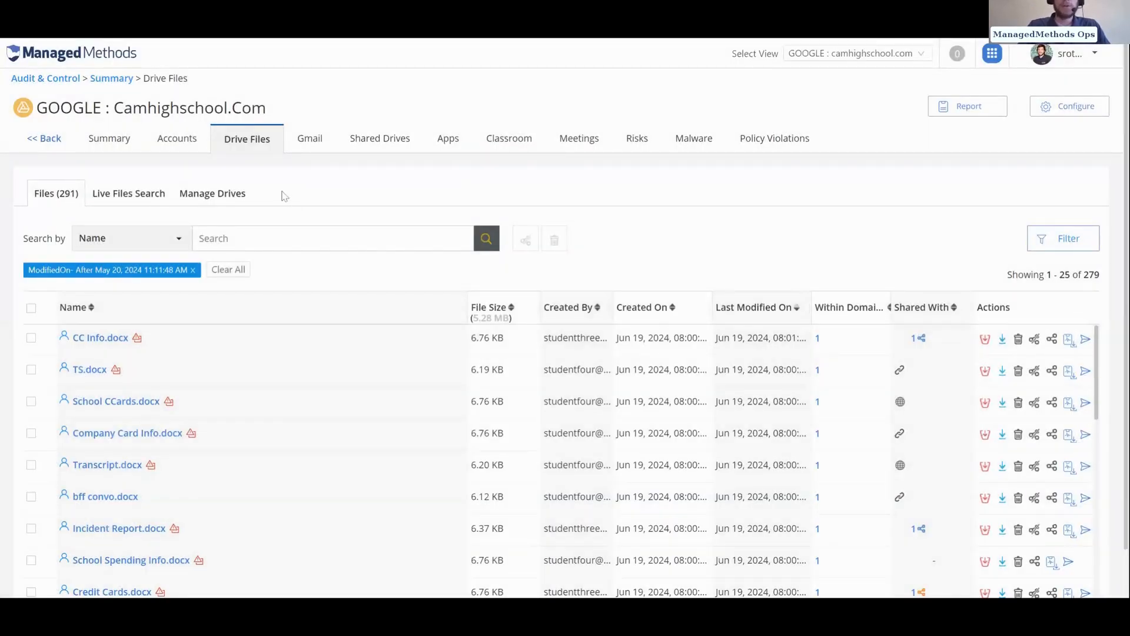
# - Compare the Drive file list with its live files search, and view the live email search for Gmail
pyautogui.click(145, 206)
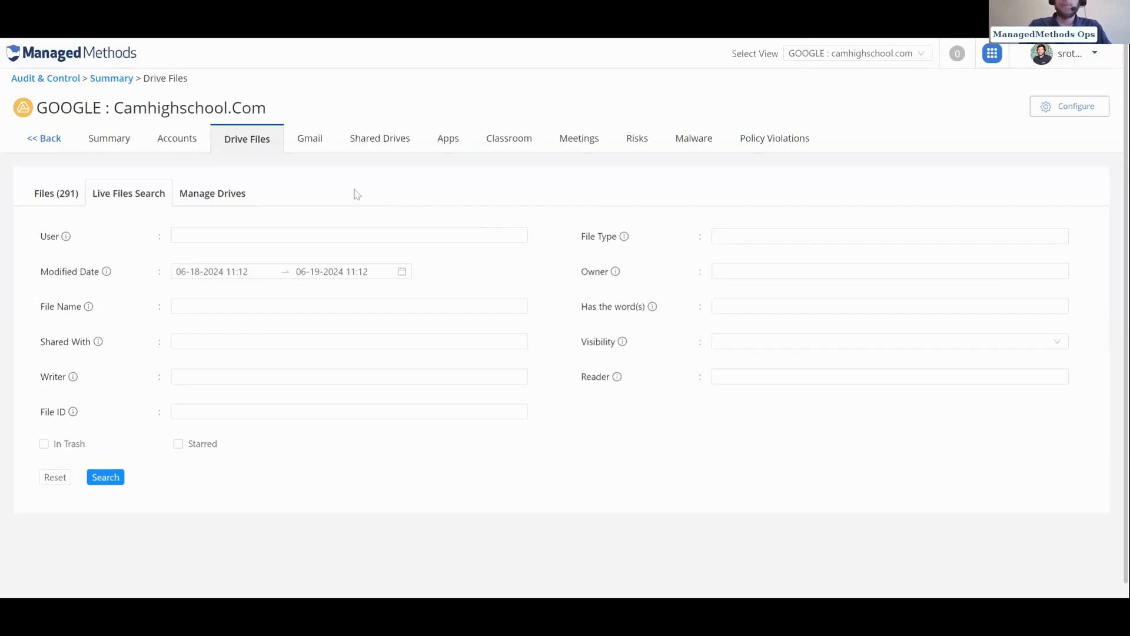
pyautogui.click(63, 207)
pyautogui.click(145, 201)
pyautogui.click(306, 140)
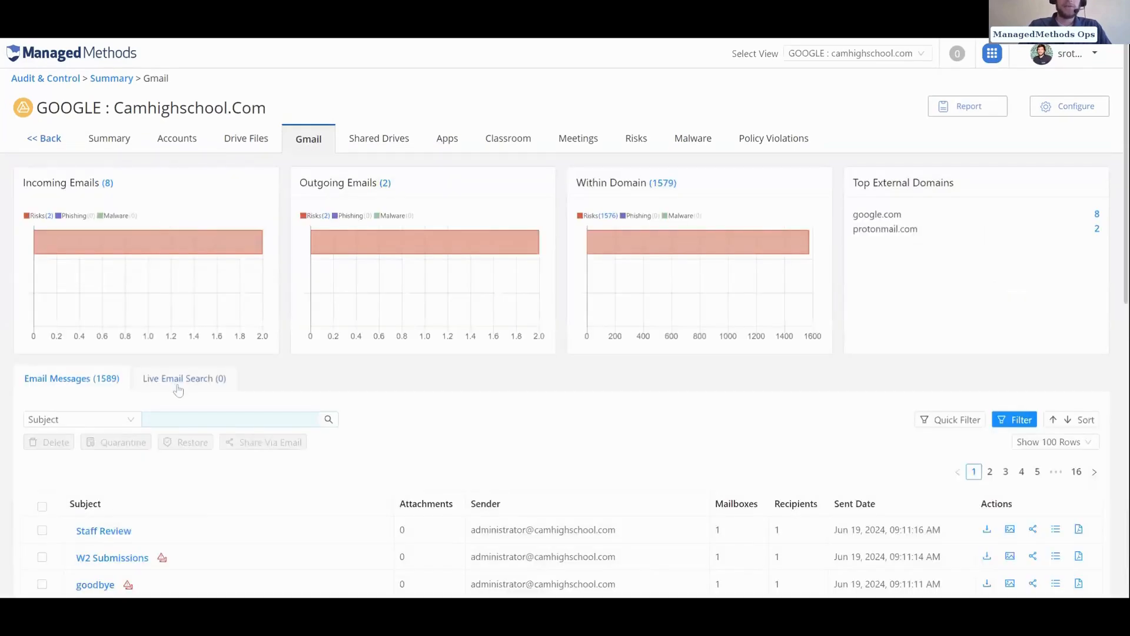
pyautogui.click(177, 386)
# - Return to the live search for Drive files and examine its File Type and Has the word(s) criteria
pyautogui.click(247, 142)
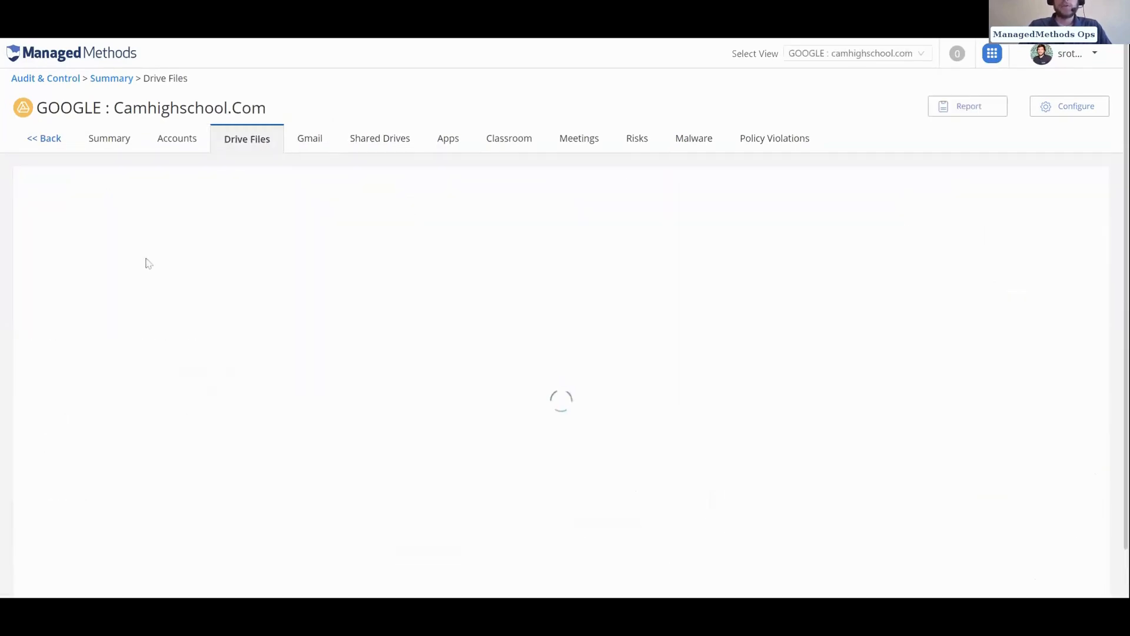
pyautogui.click(128, 202)
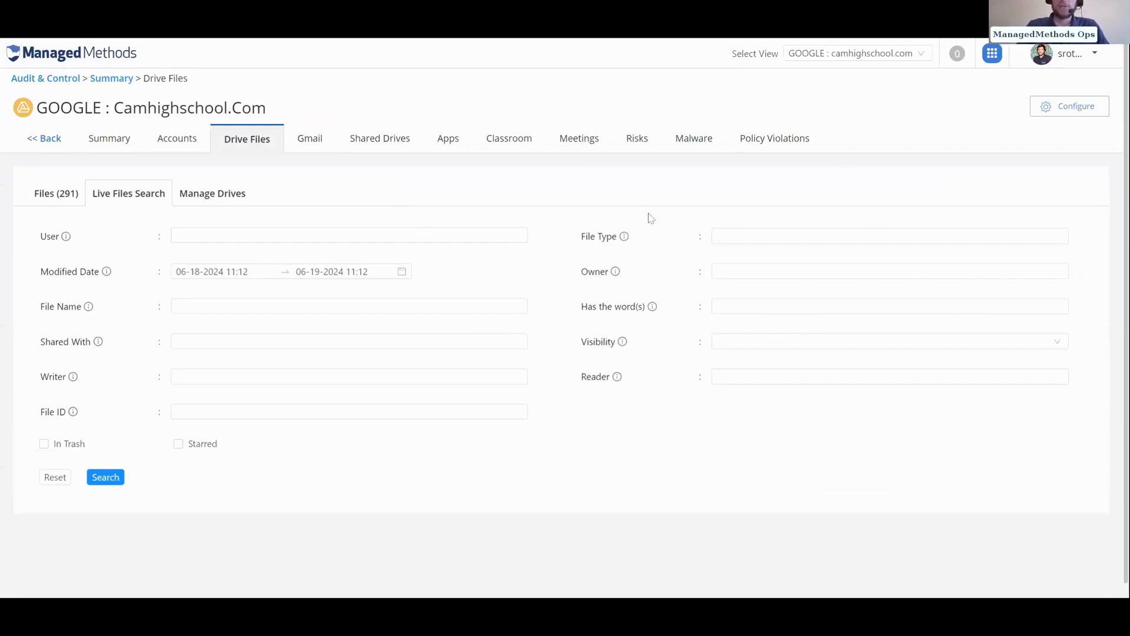
pyautogui.click(714, 236)
pyautogui.click(715, 305)
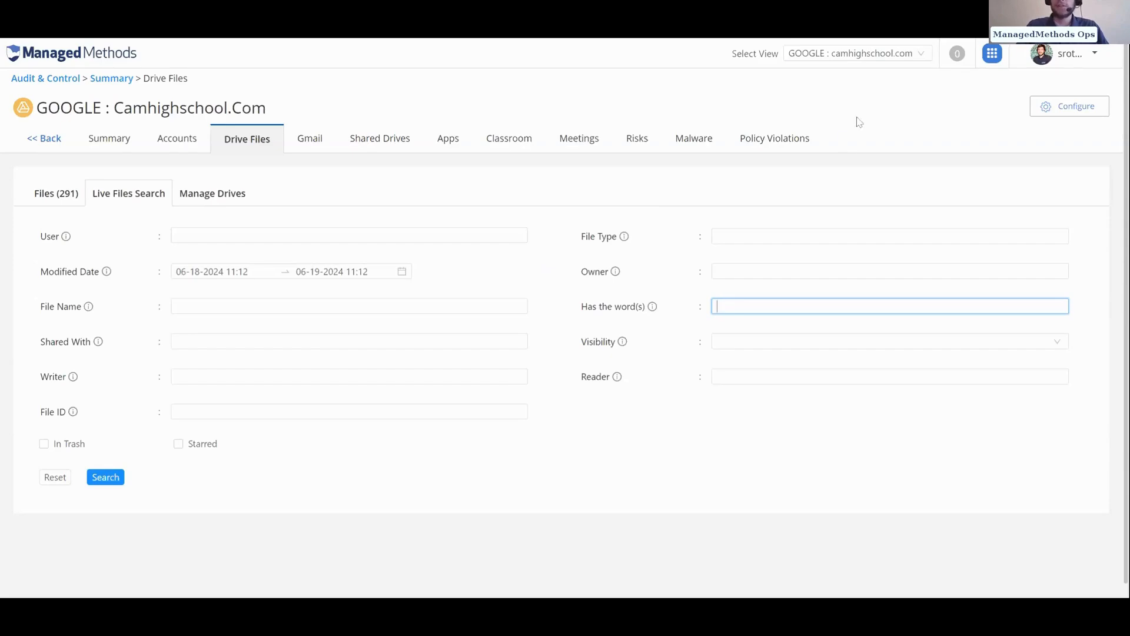
pyautogui.click(577, 89)
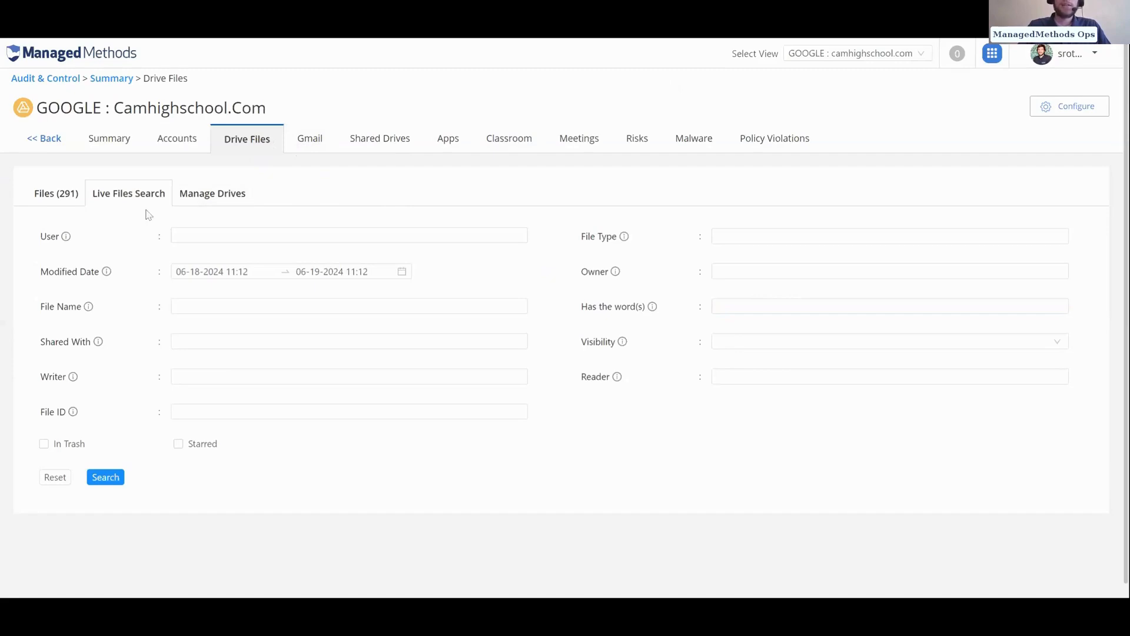
pyautogui.click(52, 205)
pyautogui.click(123, 199)
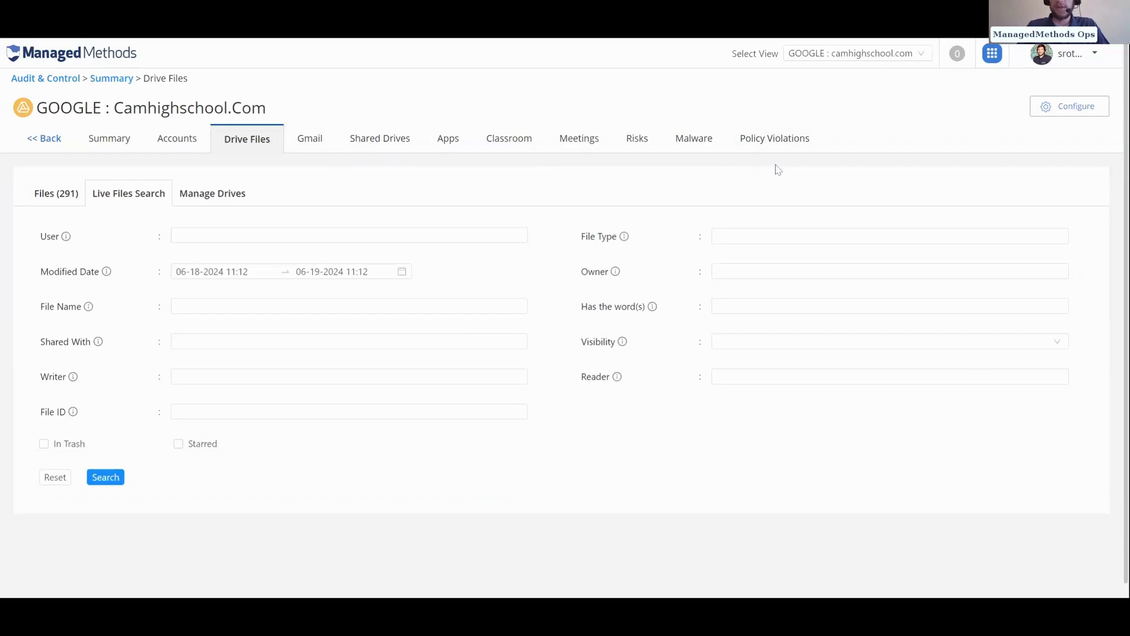
# - Review the policy violations of the GOOGLE : camhighschool.com view, including the violation charts and the entity list
pyautogui.click(754, 143)
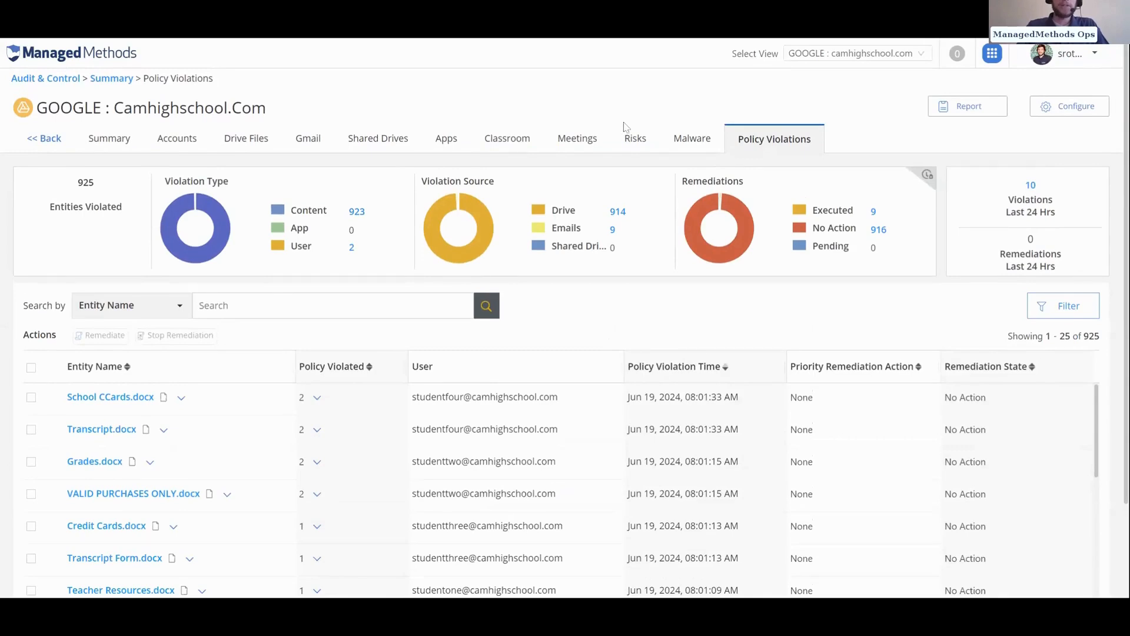
pyautogui.scroll(-1, 625, 128)
pyautogui.scroll(-1, 625, 129)
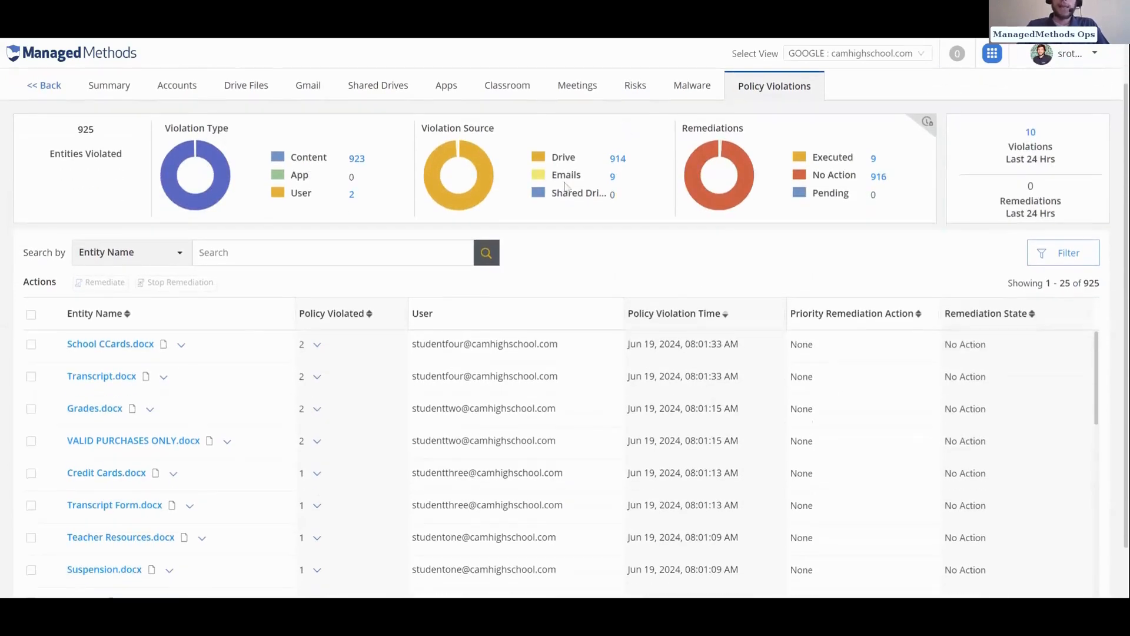
pyautogui.scroll(2, 304, 312)
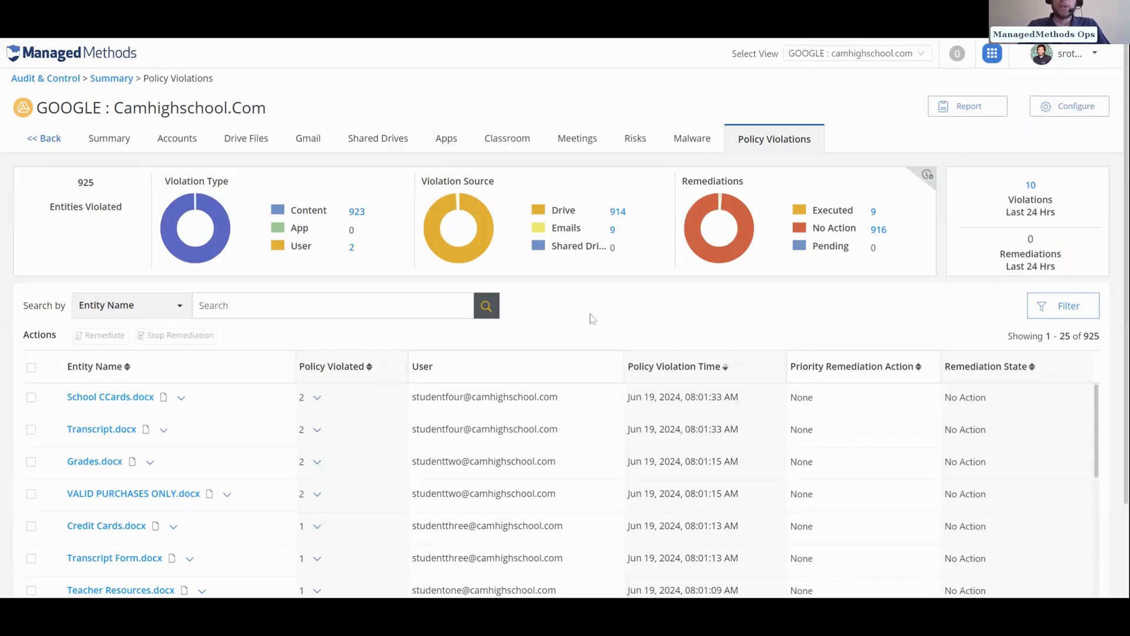
# - Return to Audit & Control, open the enabled policies of the Students filtered view and dismiss the guided tour
pyautogui.click(109, 58)
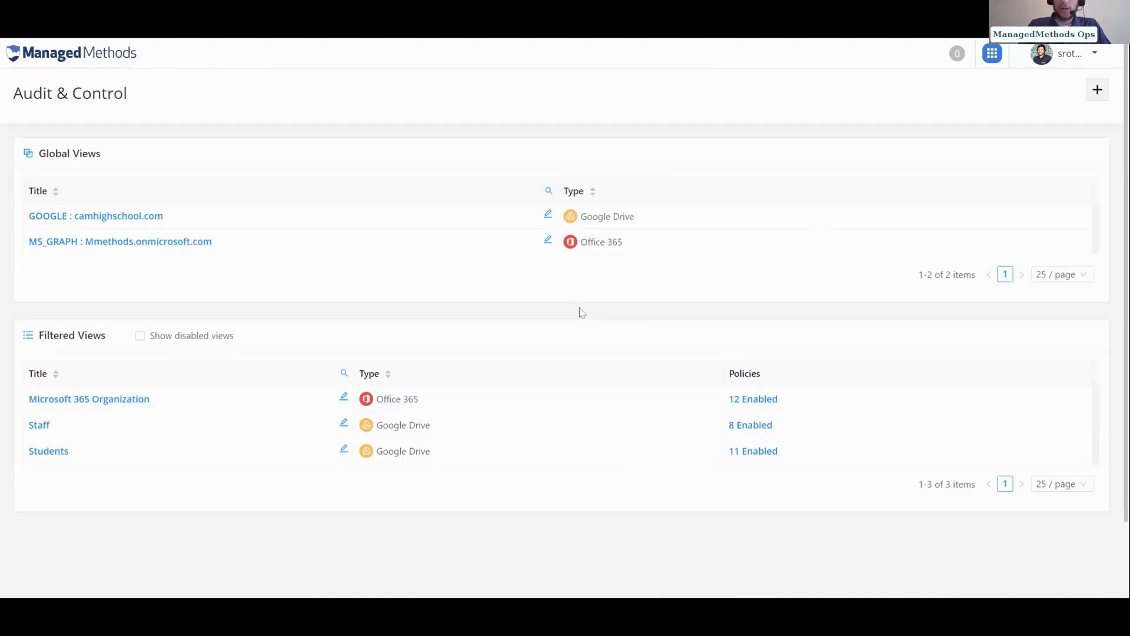
pyautogui.click(992, 54)
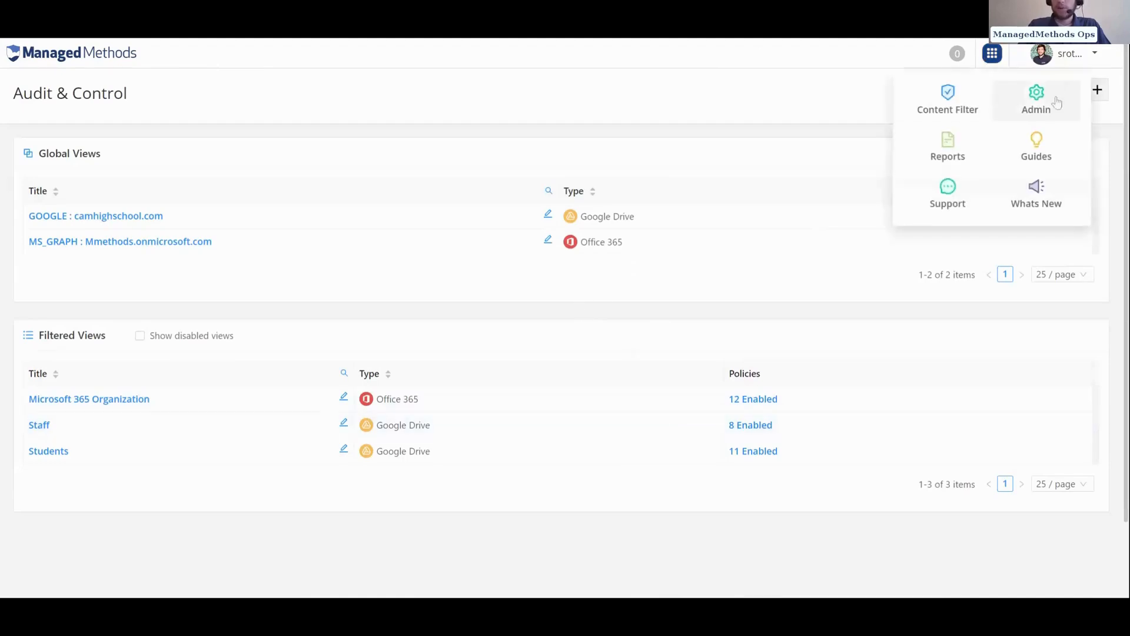
pyautogui.click(654, 372)
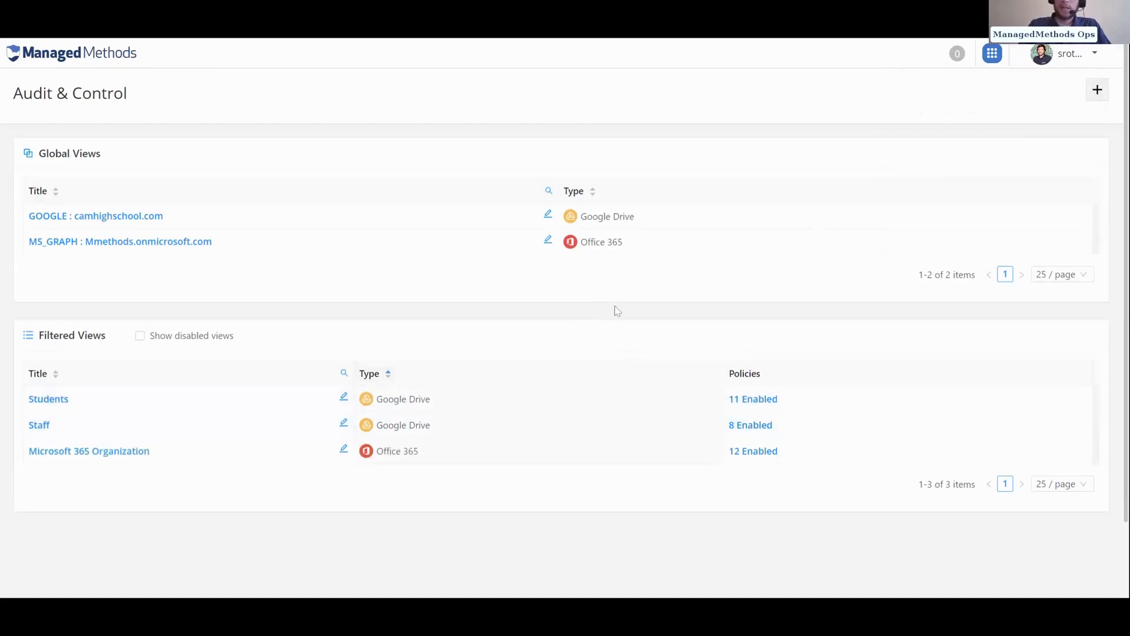
pyautogui.scroll(-3, 702, 314)
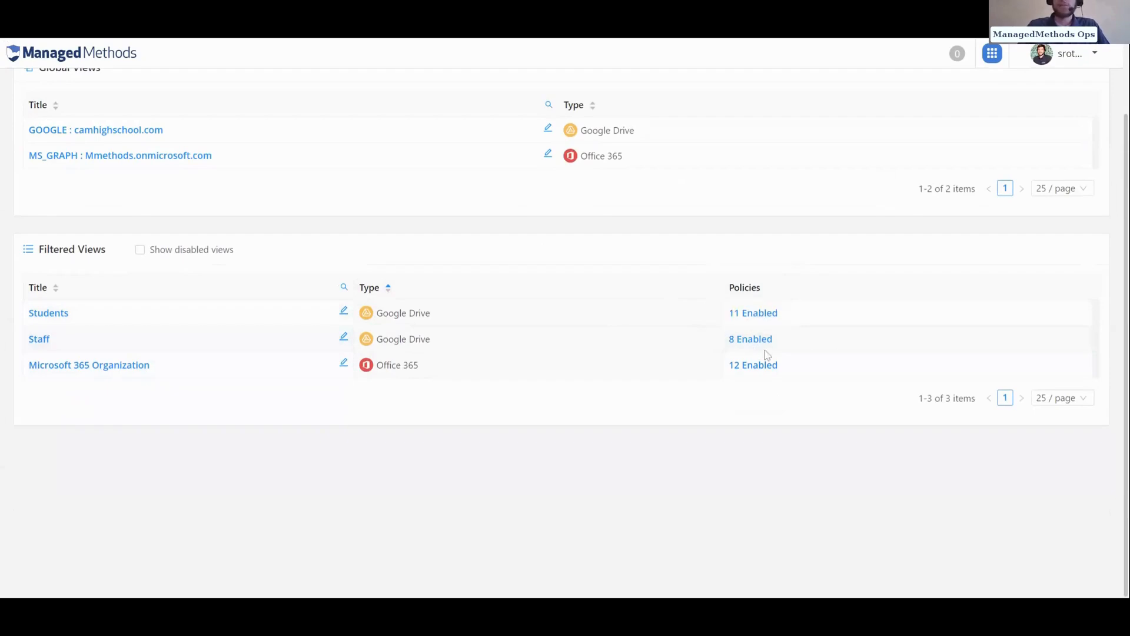
pyautogui.click(774, 313)
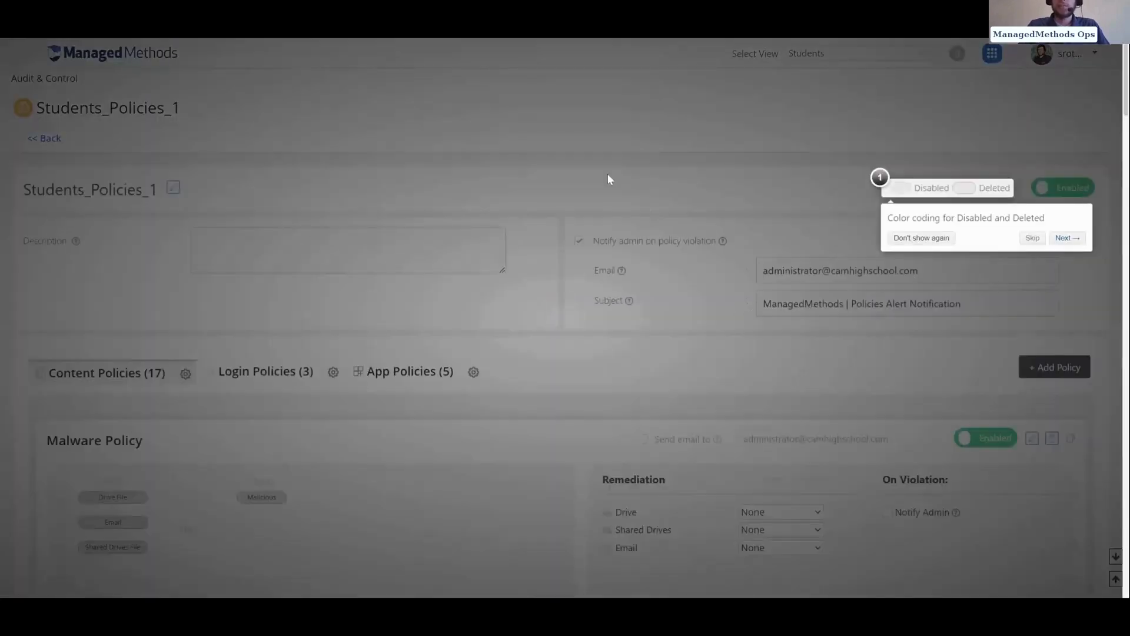
pyautogui.click(607, 174)
# - Examine the Students content policies, including the malware and SSN or credit card policies with their remediation settings
pyautogui.scroll(-2, 534, 227)
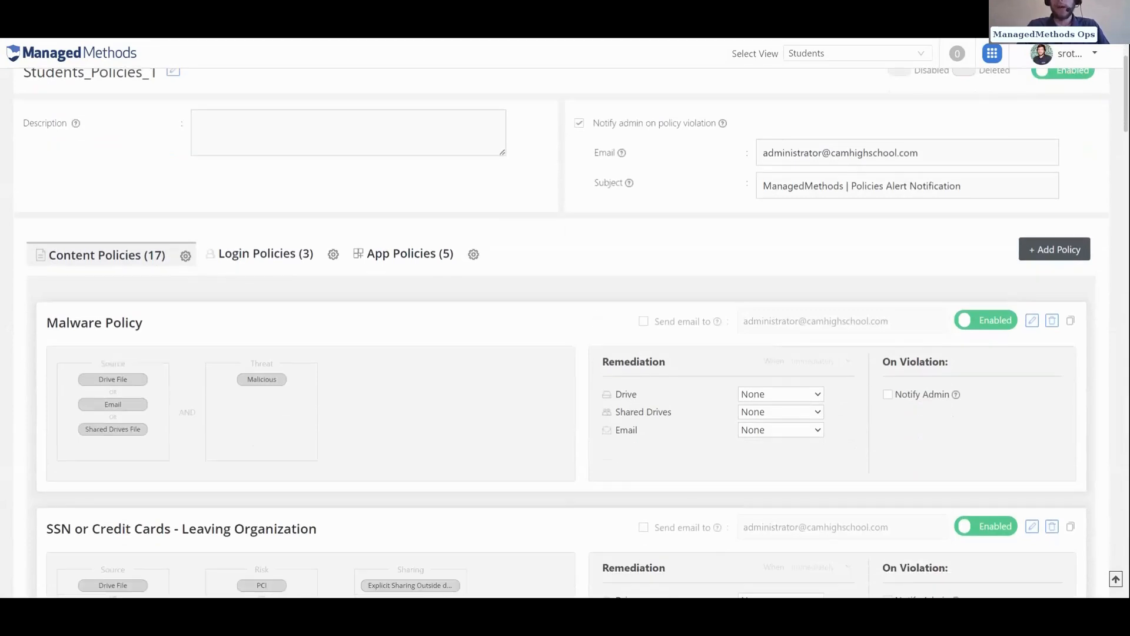
pyautogui.scroll(-2, 568, 308)
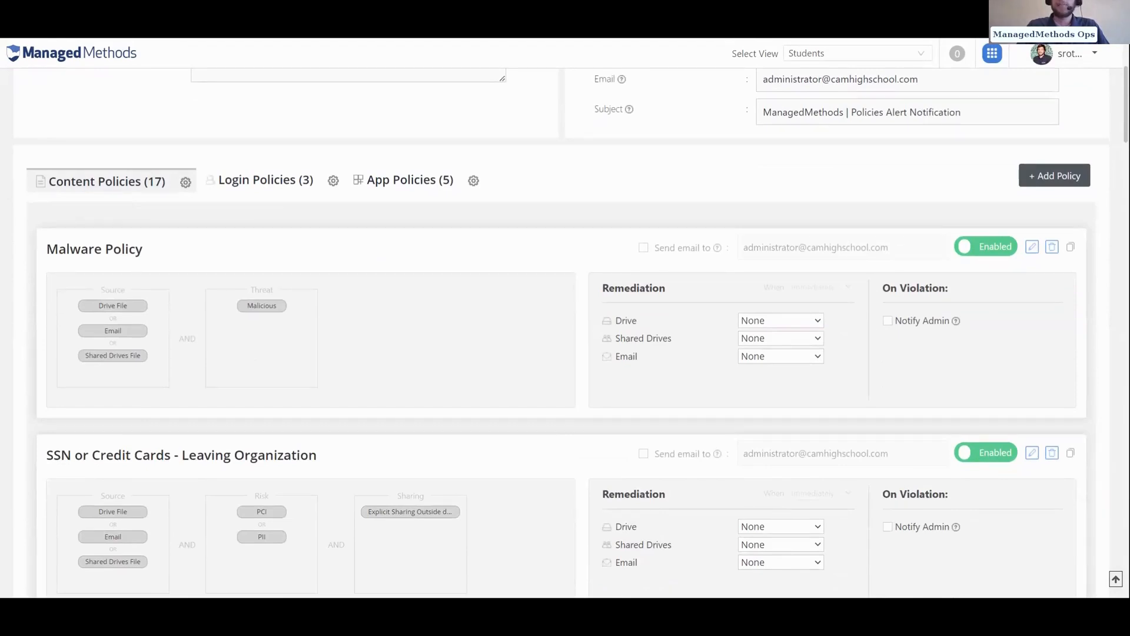
pyautogui.scroll(-1, 561, 312)
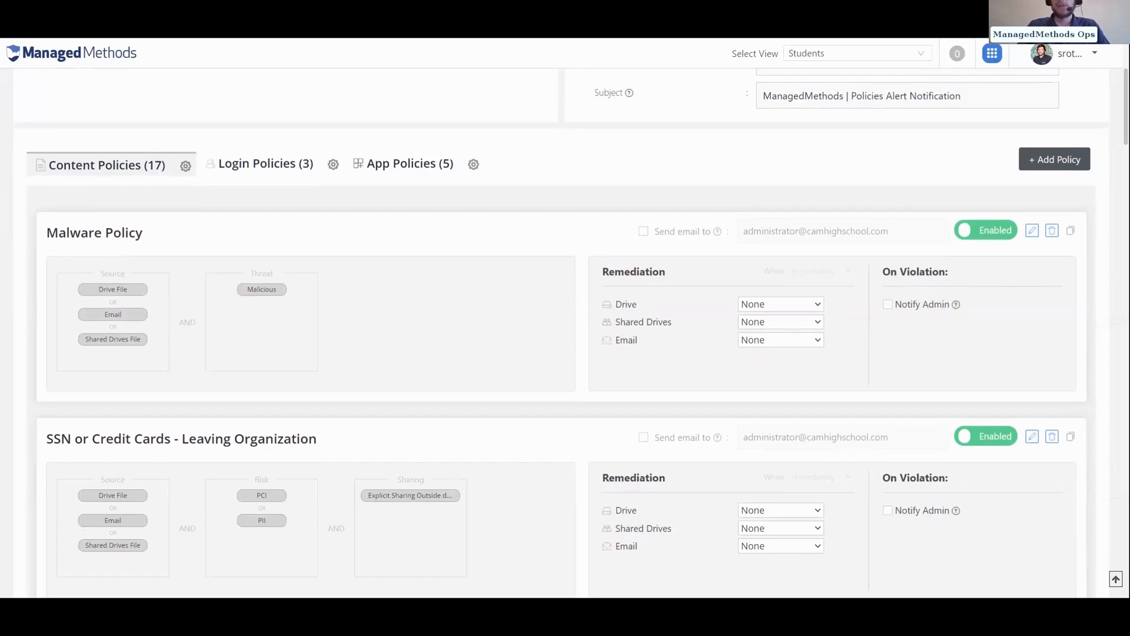
pyautogui.scroll(-1, 562, 313)
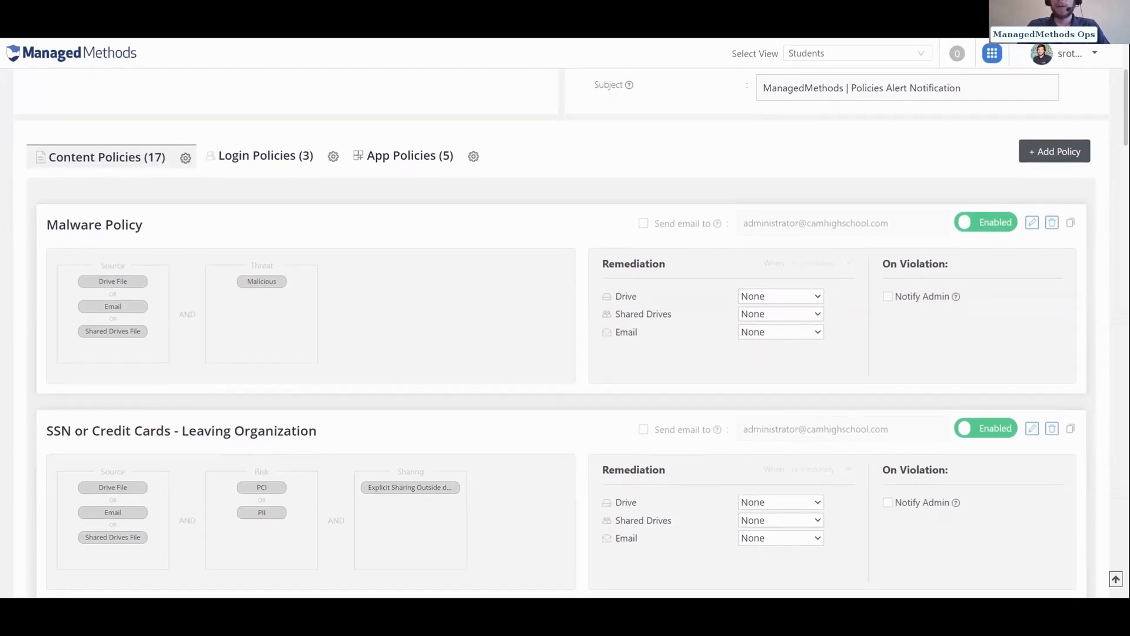
pyautogui.scroll(-5, 580, 319)
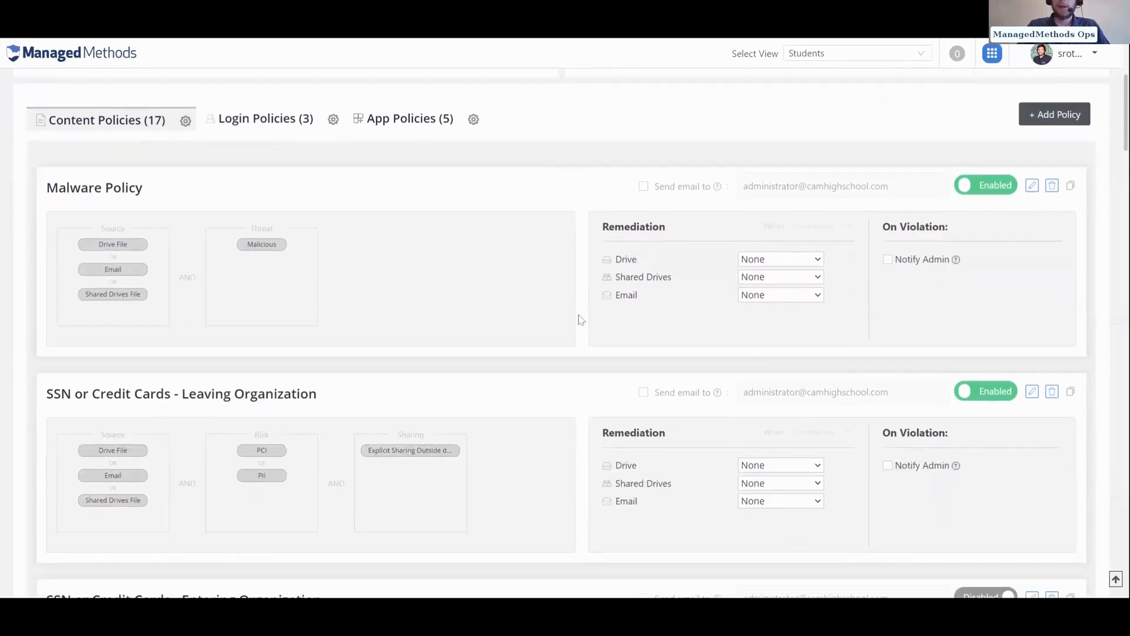
pyautogui.scroll(-1, 577, 338)
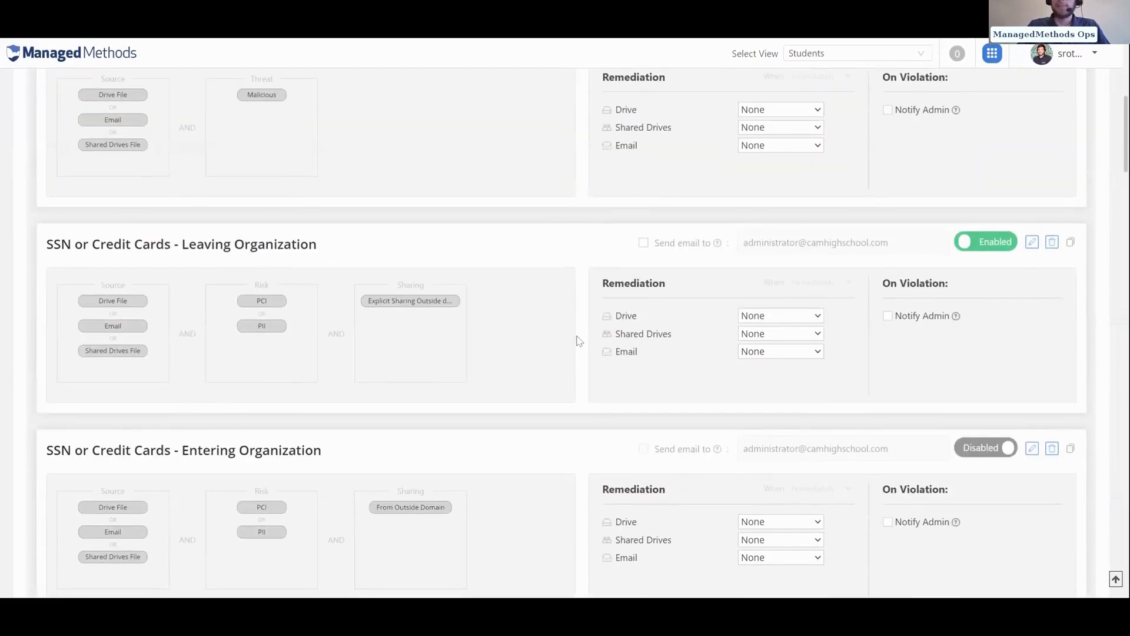
pyautogui.scroll(-1, 578, 340)
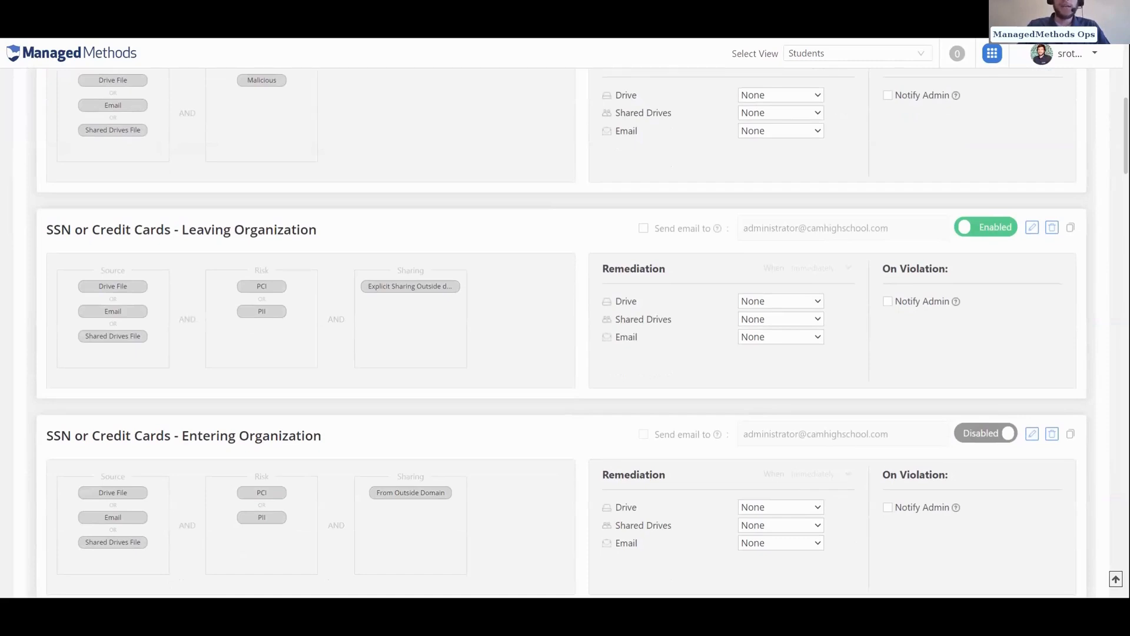
pyautogui.scroll(6, 562, 333)
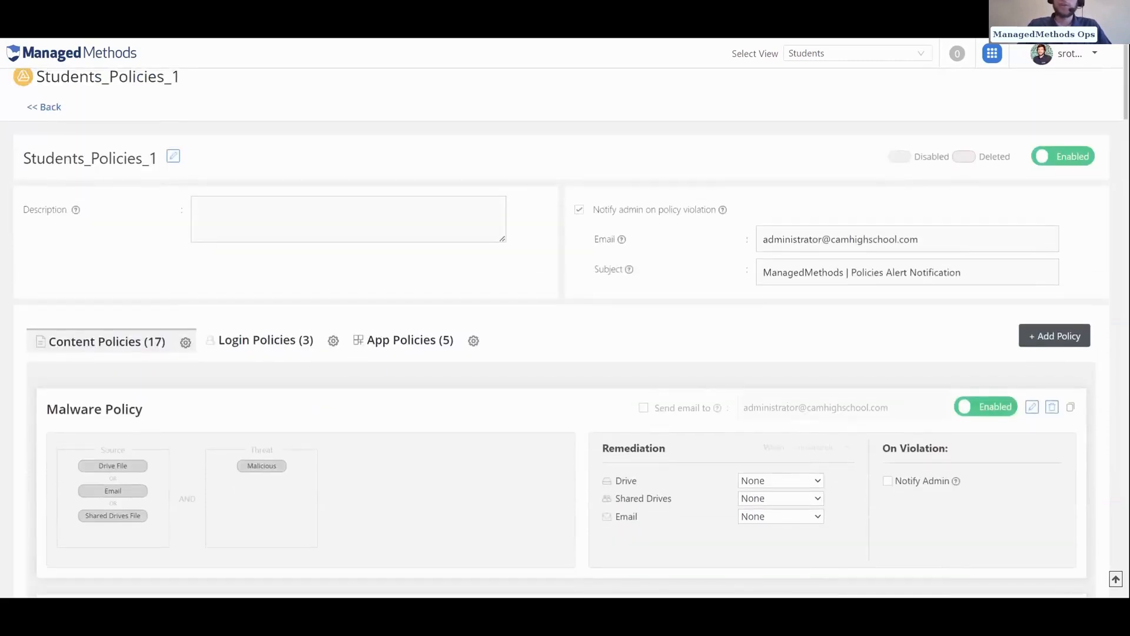
# - Start a new content policy for Students and enable its Risk condition with the BIRTHDAY RISK SCAN risk type
pyautogui.scroll(-1, 824, 279)
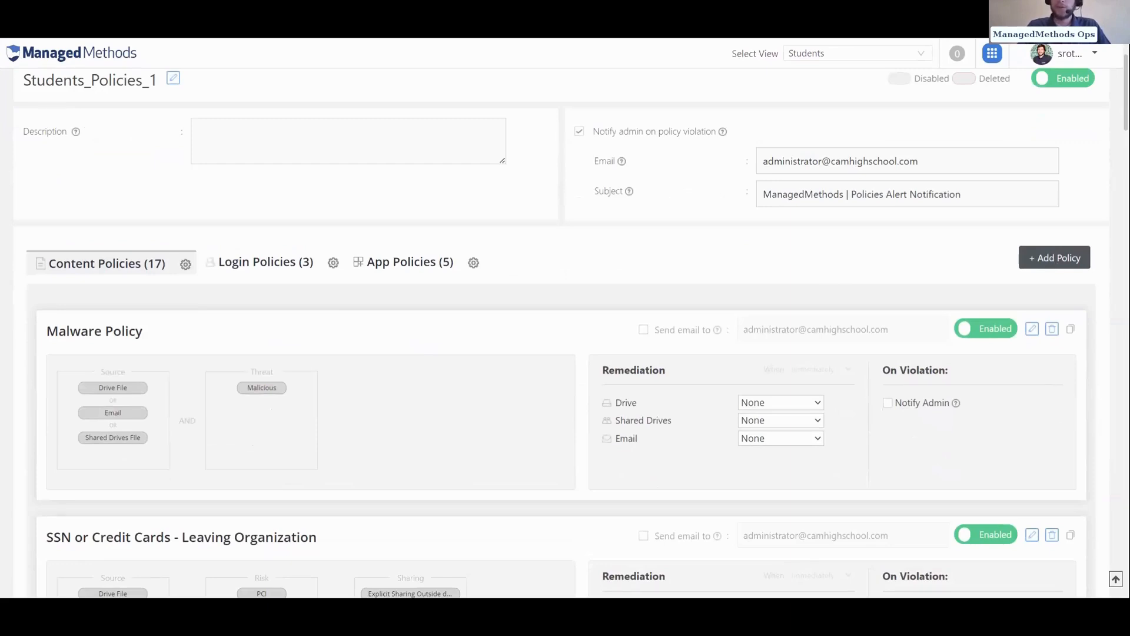
pyautogui.click(1051, 259)
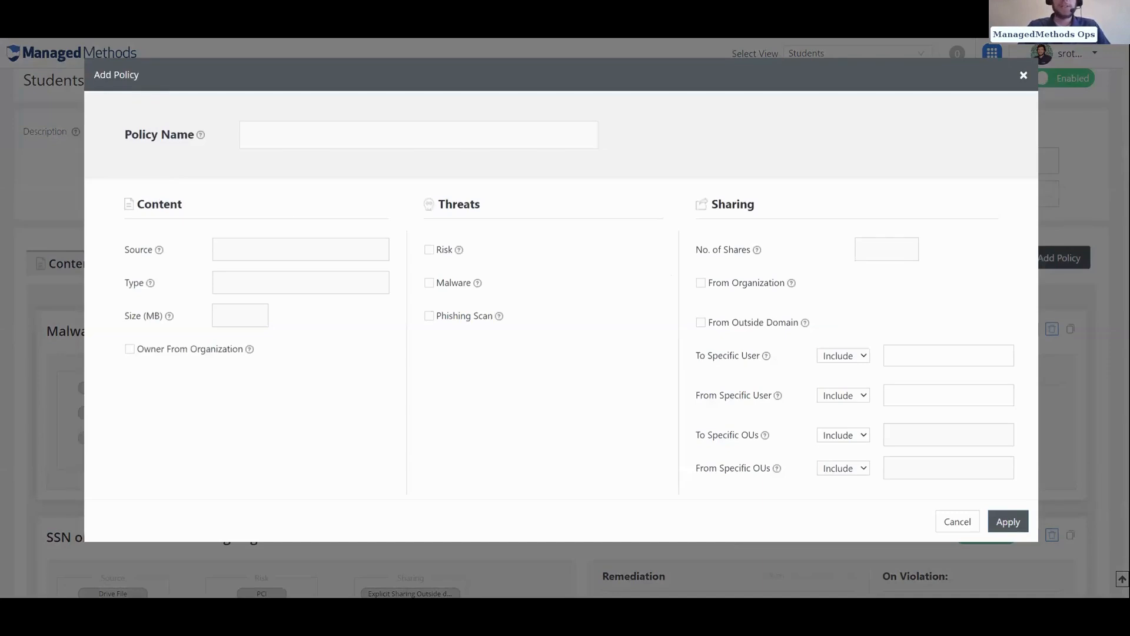
pyautogui.click(429, 250)
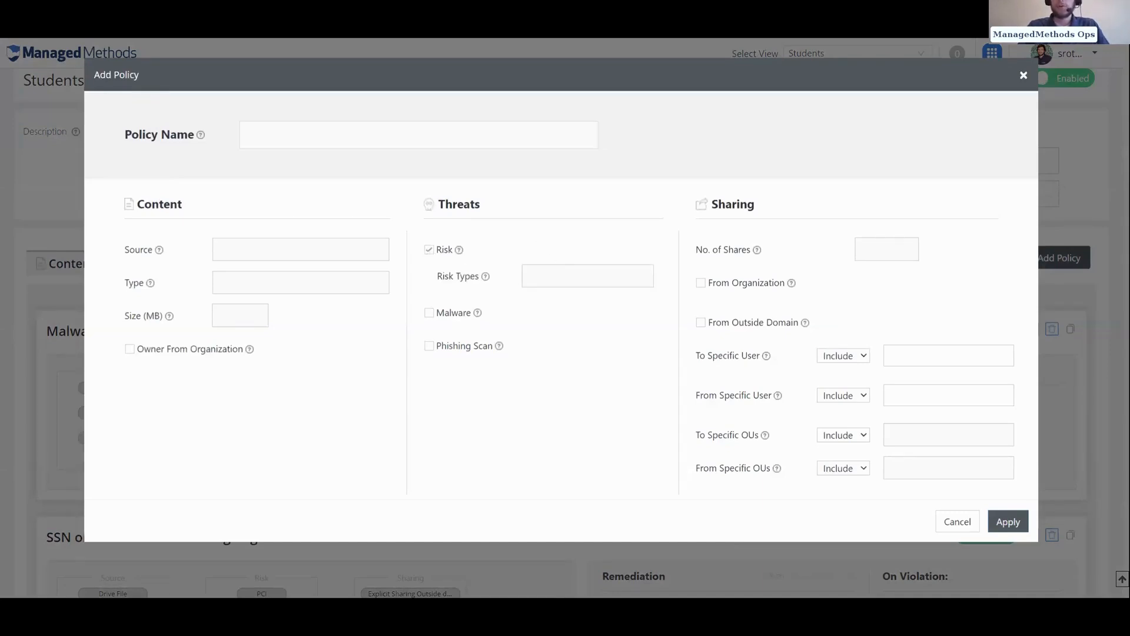
pyautogui.click(588, 276)
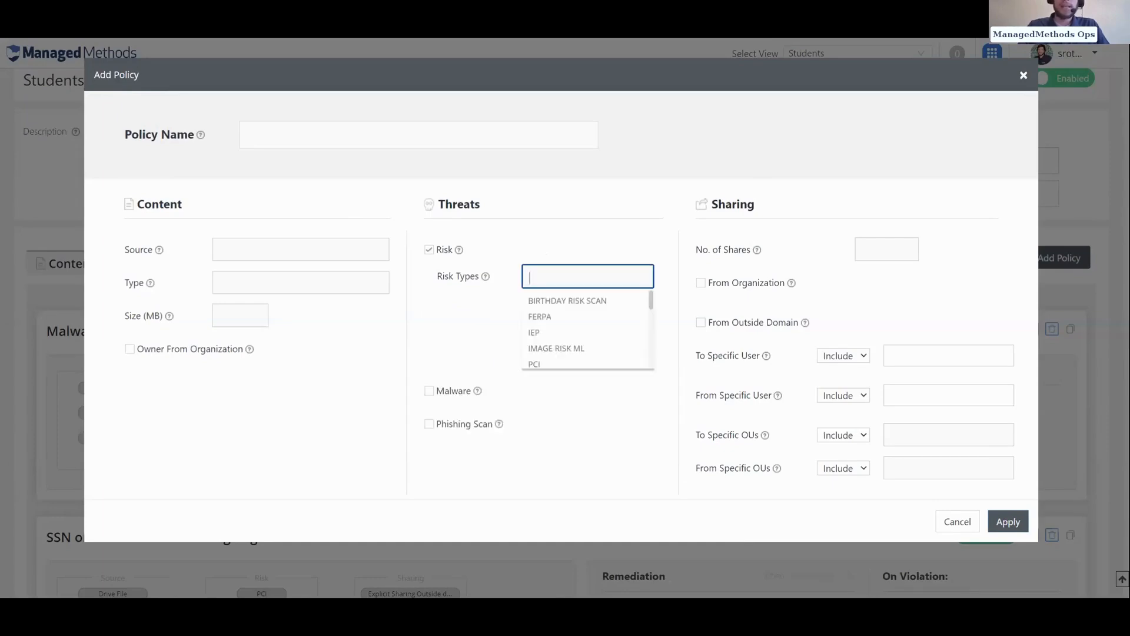
pyautogui.scroll(-1, 584, 360)
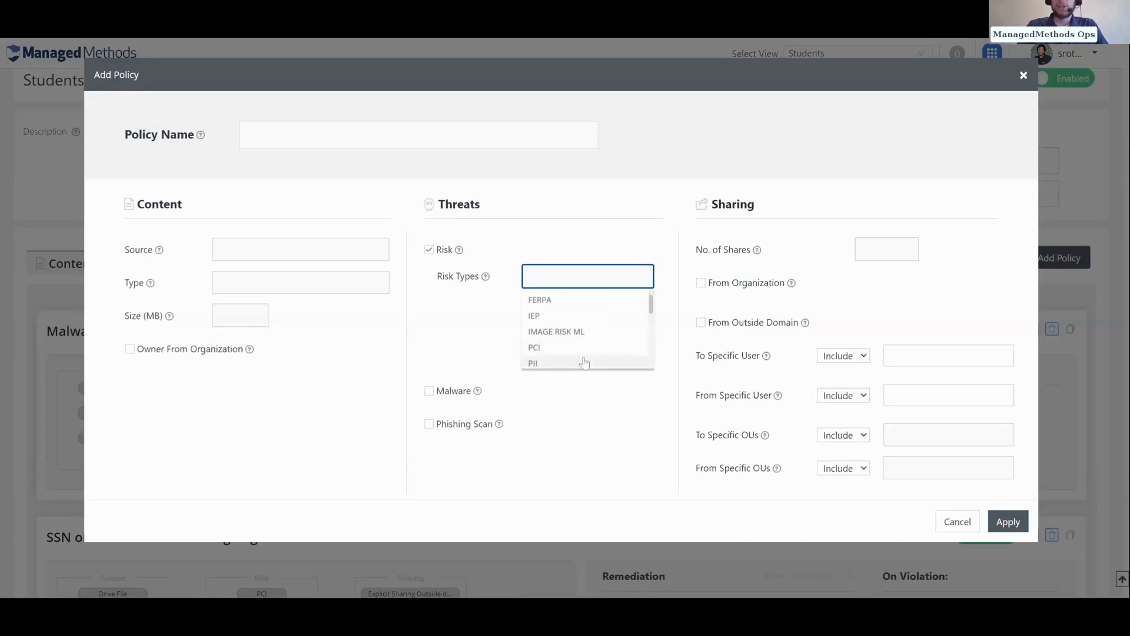
pyautogui.scroll(1, 573, 315)
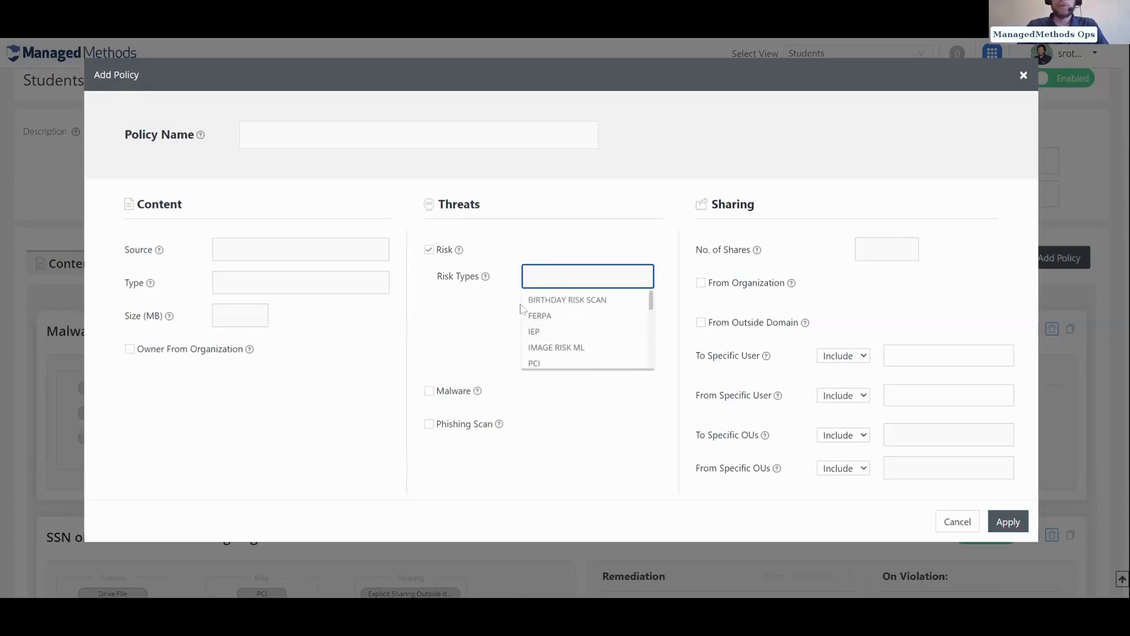
pyautogui.click(561, 302)
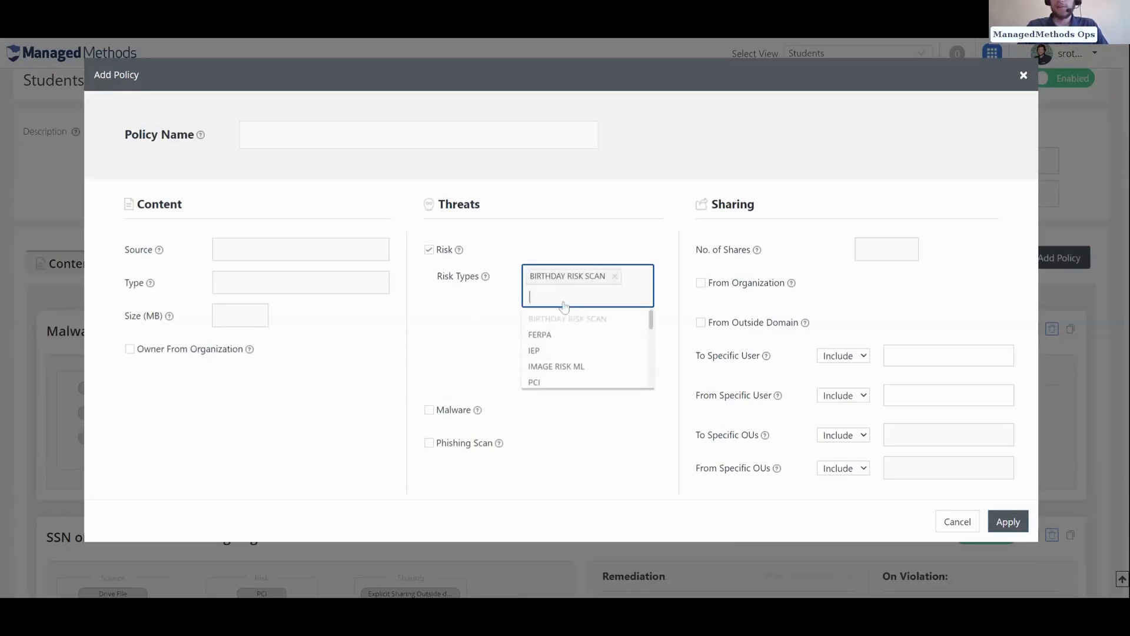
pyautogui.click(446, 320)
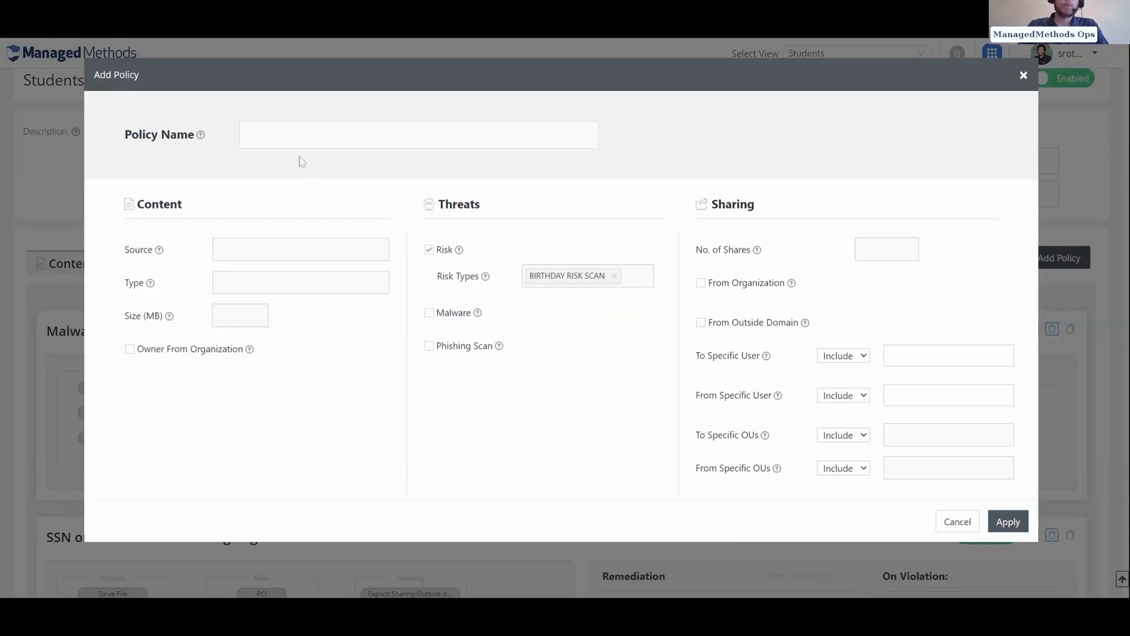
# - Name the new policy Example and set its content sources to Drive File and Email
pyautogui.click(301, 136)
pyautogui.write('Example')
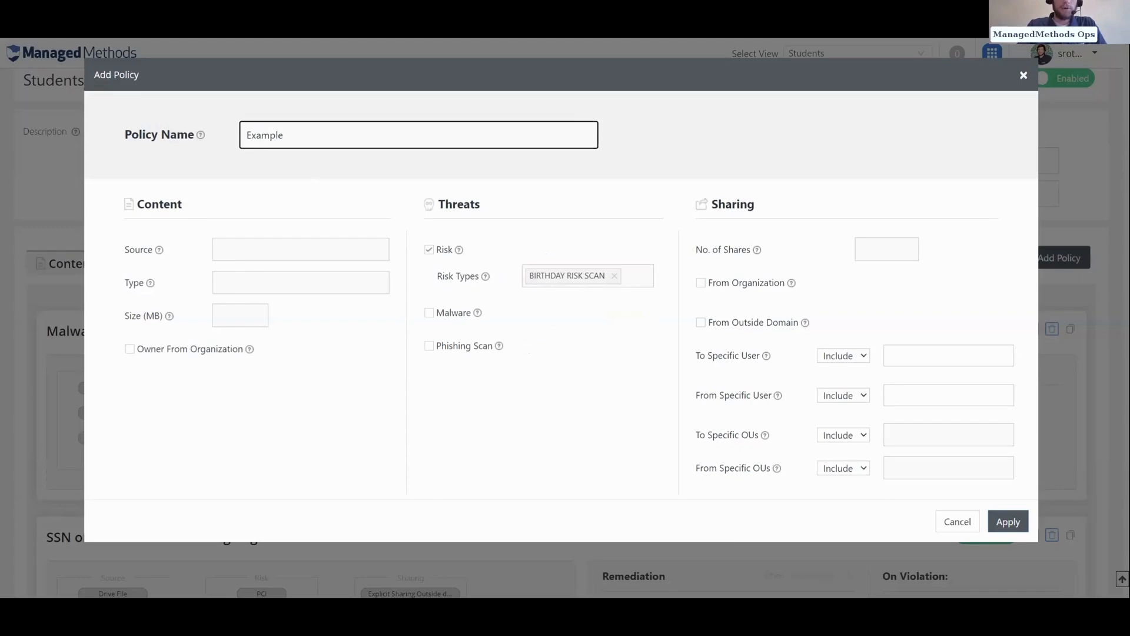
pyautogui.click(289, 250)
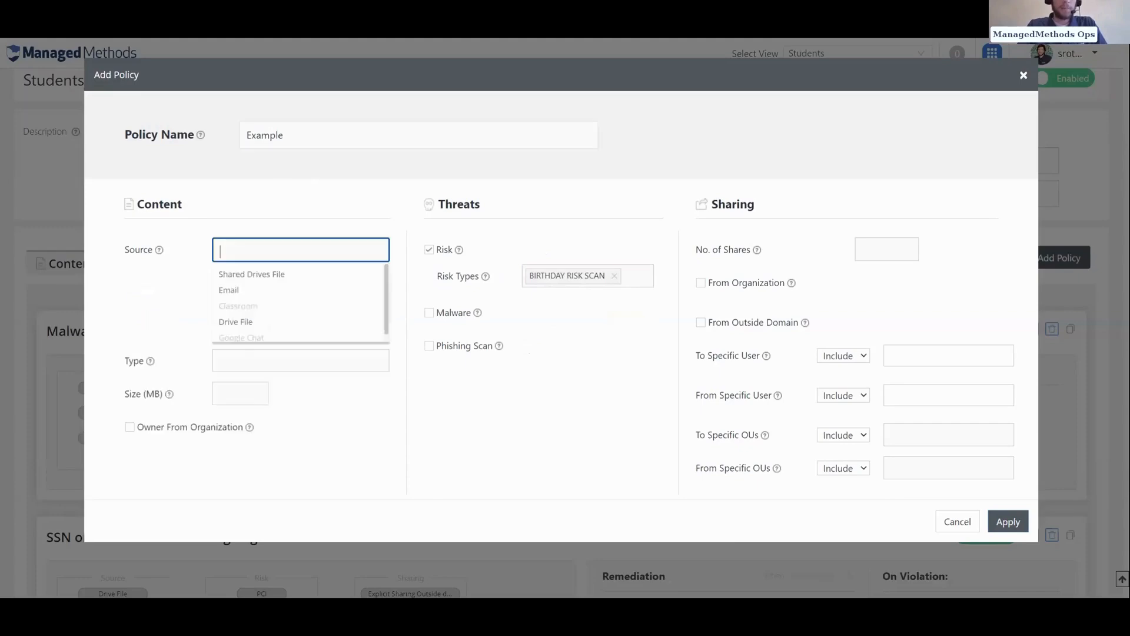
pyautogui.click(255, 322)
pyautogui.click(229, 297)
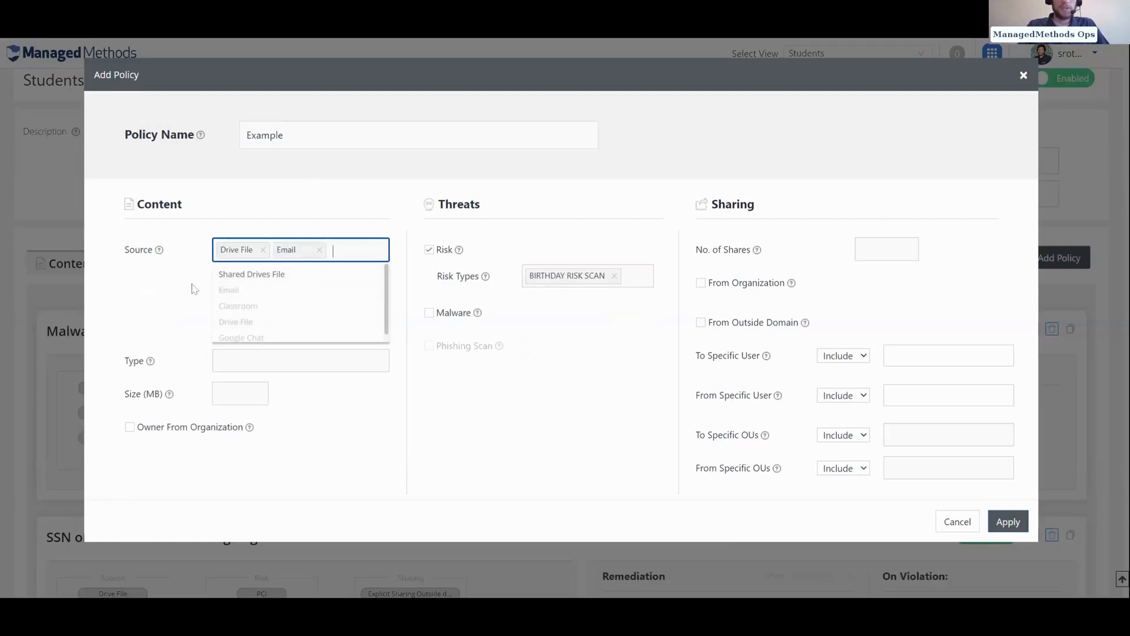
pyautogui.click(194, 289)
# - Examine the file types available for the policy, filter them by exe, and clear the filter without selecting a type
pyautogui.click(220, 287)
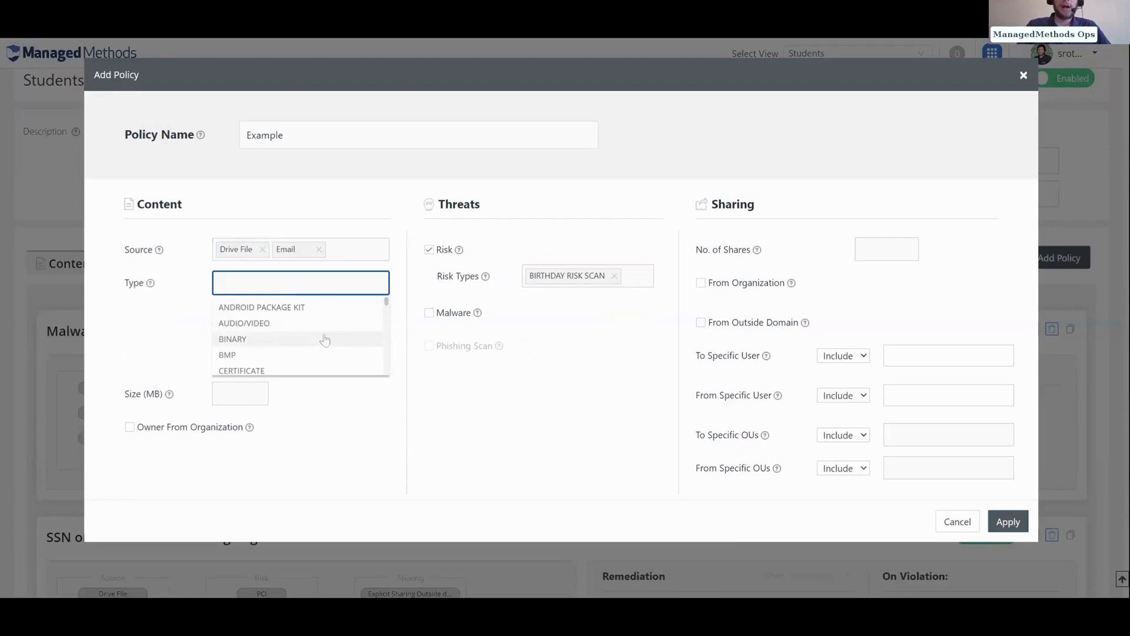
pyautogui.scroll(-1, 340, 339)
pyautogui.scroll(-8, 340, 339)
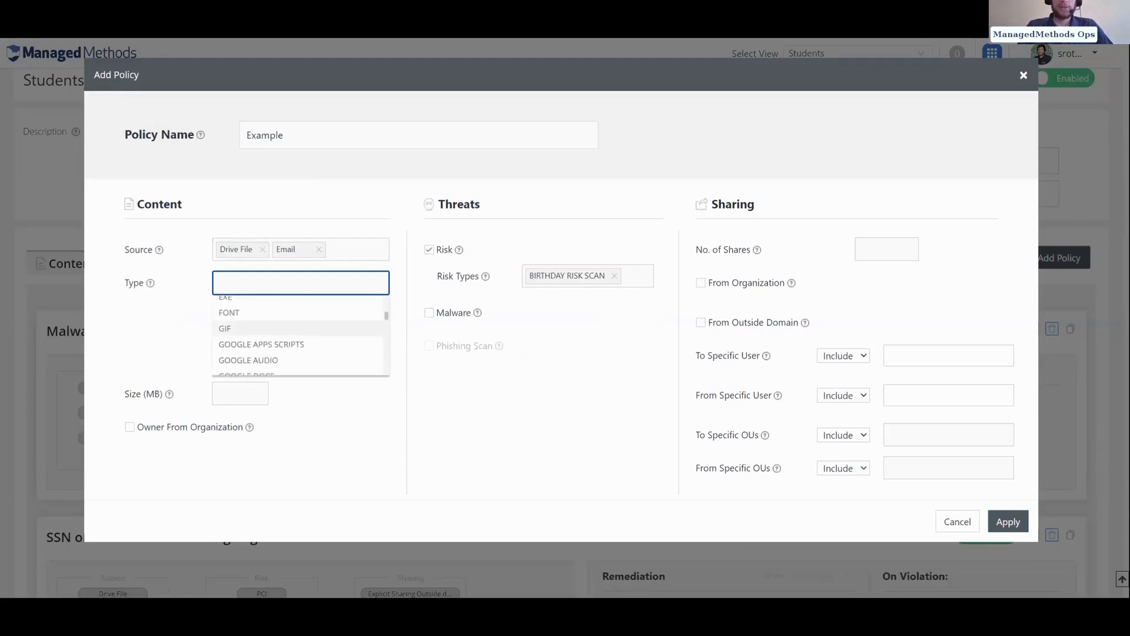
pyautogui.scroll(-2, 341, 330)
pyautogui.scroll(-2, 340, 333)
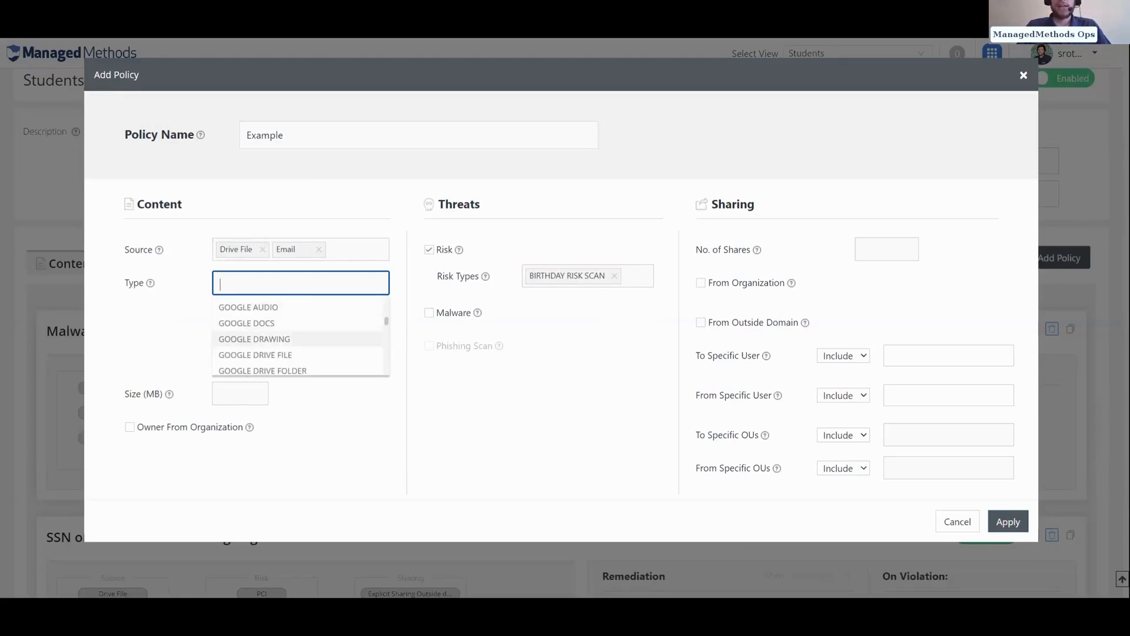
pyautogui.scroll(10, 340, 336)
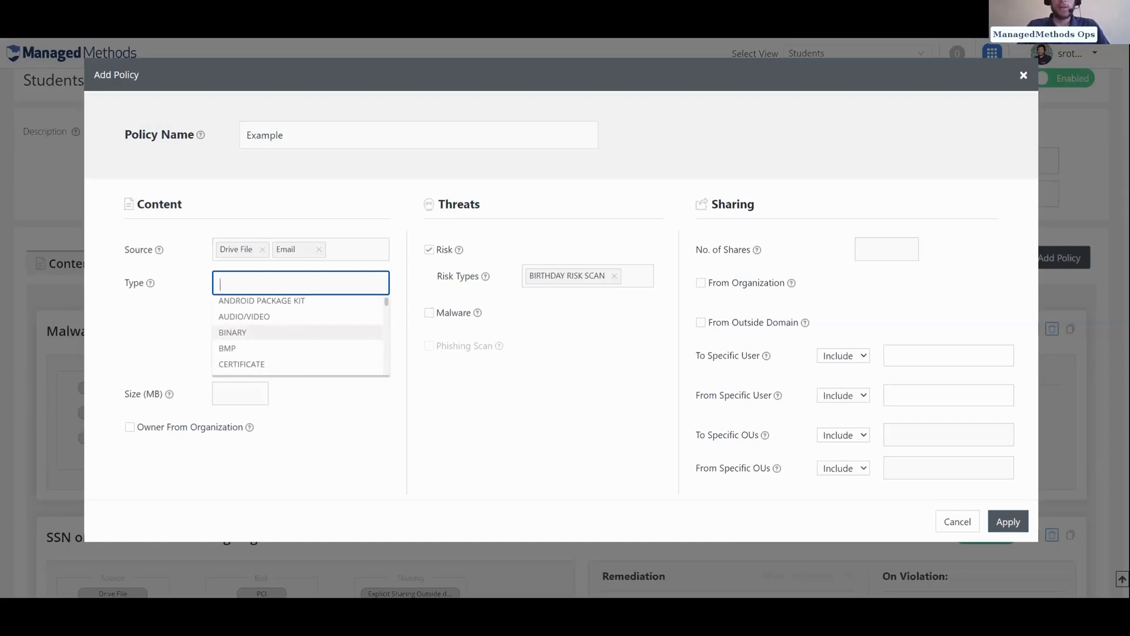
pyautogui.write('exe')
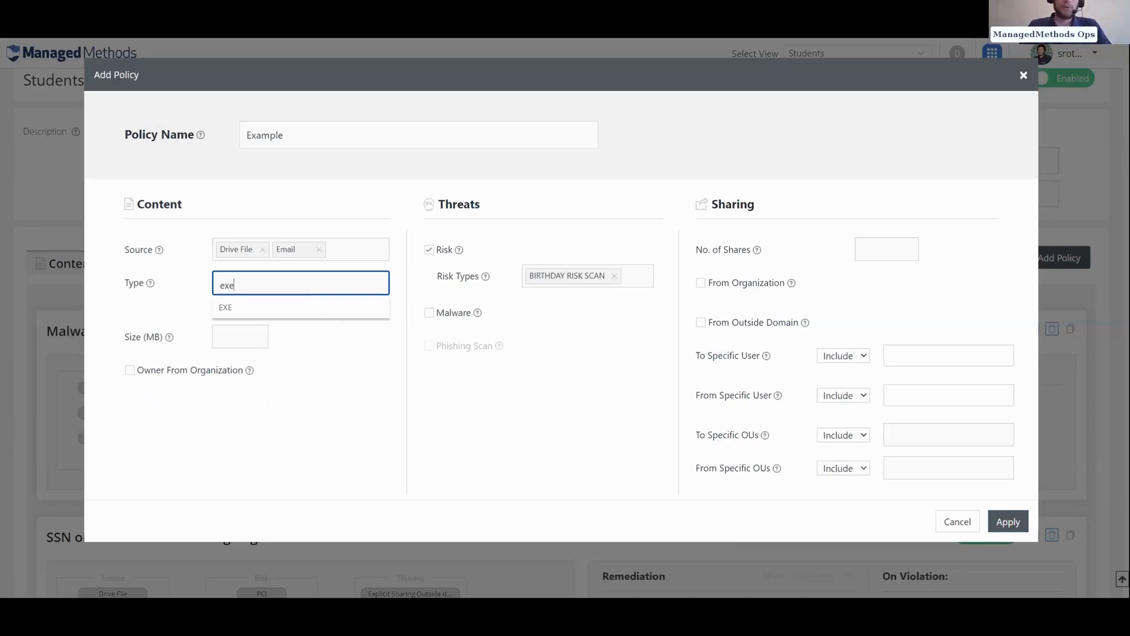
pyautogui.moveTo(219, 285); pyautogui.dragTo(234, 308)
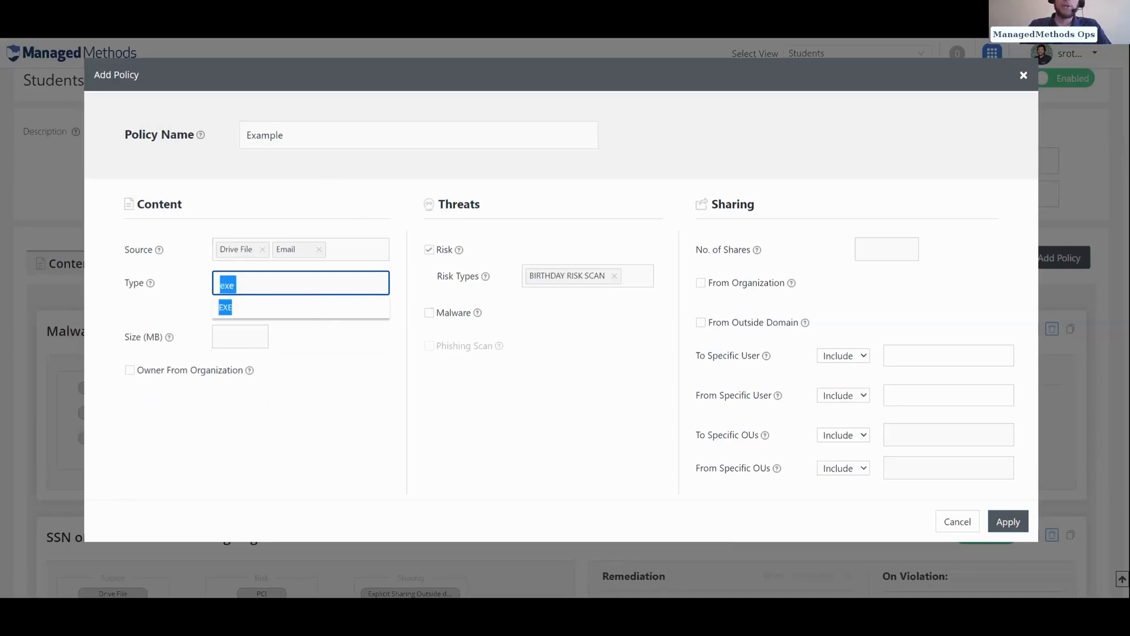
pyautogui.click(235, 285)
pyautogui.press('BackSpace')
pyautogui.press('BackSpace')
pyautogui.press('BackSpace')
pyautogui.click(529, 396)
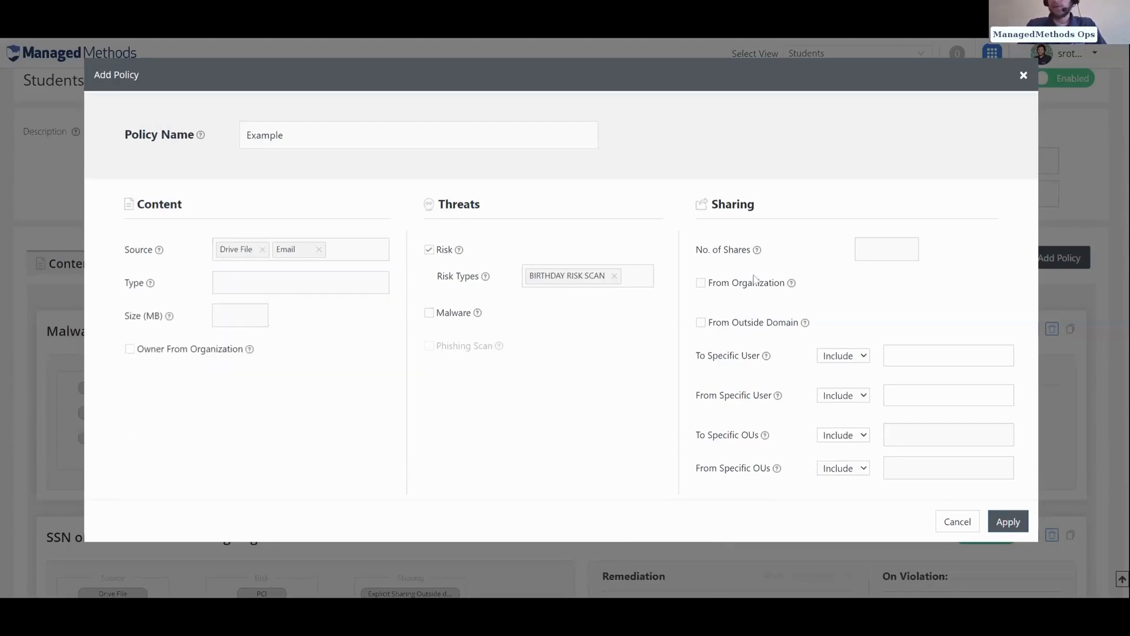
# - Try the From Outside Domain sharing condition, inspect its domain and specific-user fields, and turn the condition off again
pyautogui.moveTo(754, 263)
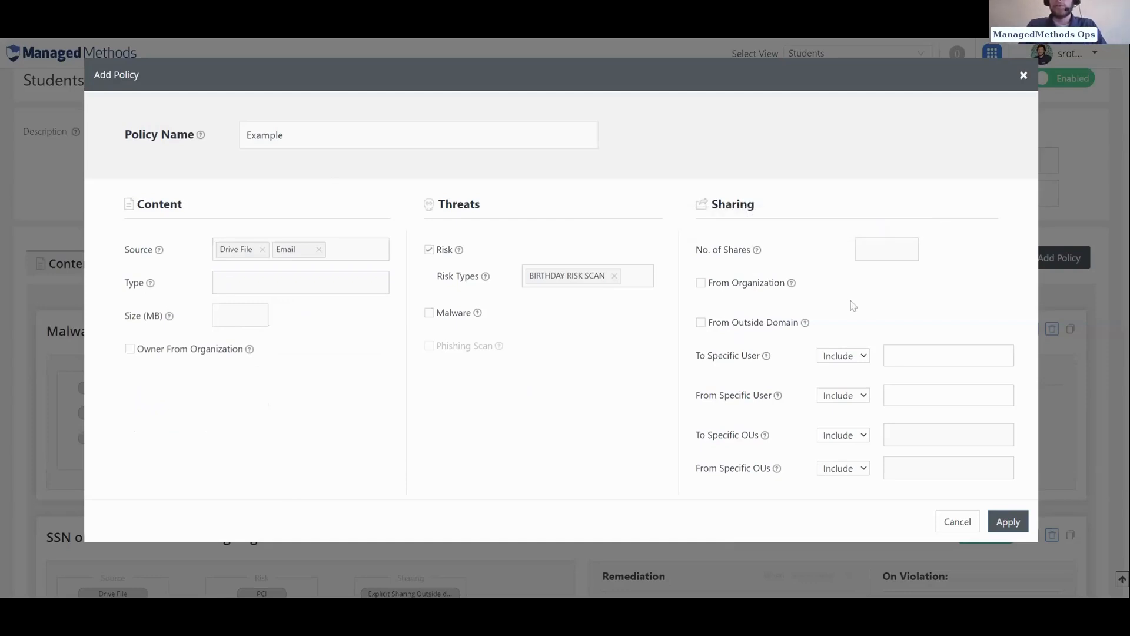
pyautogui.moveTo(748, 205); pyautogui.dragTo(711, 204)
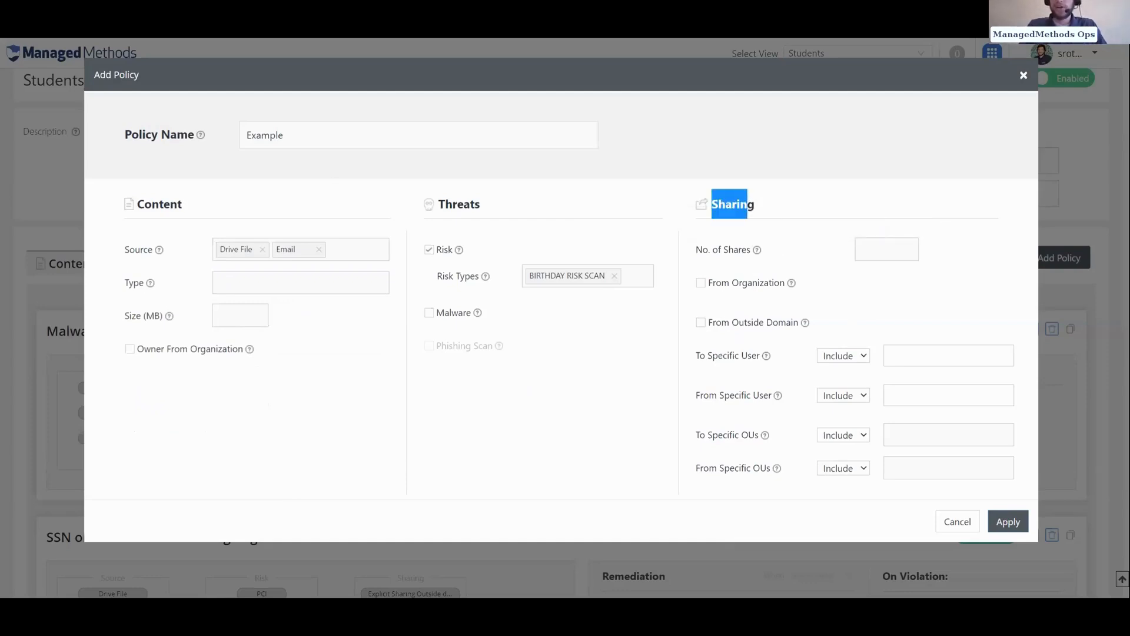
pyautogui.click(786, 236)
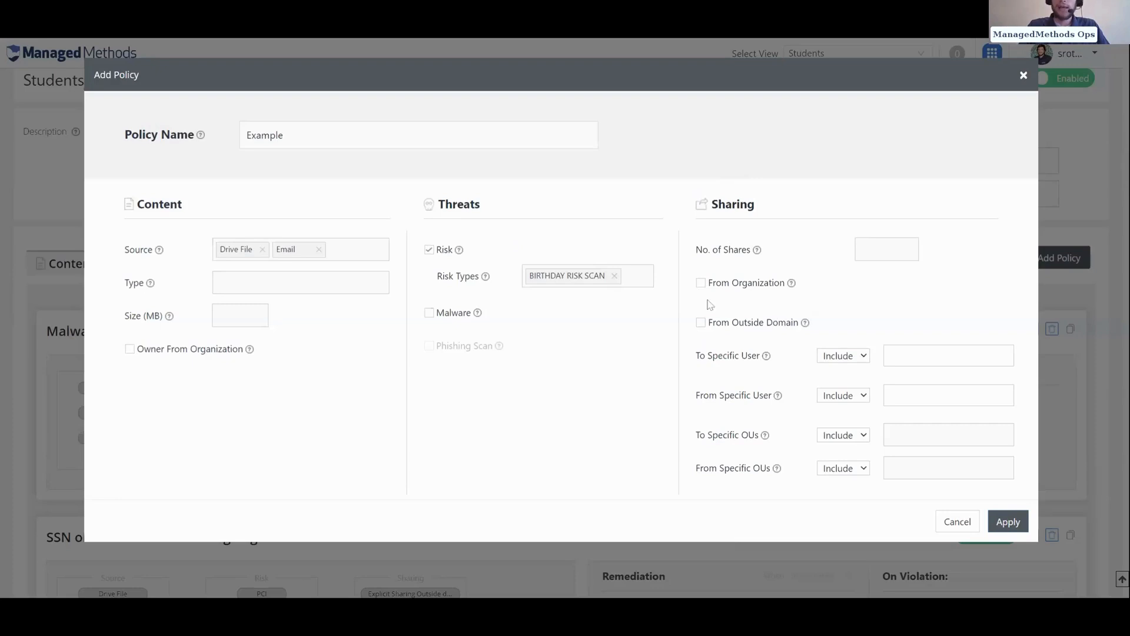
pyautogui.click(704, 323)
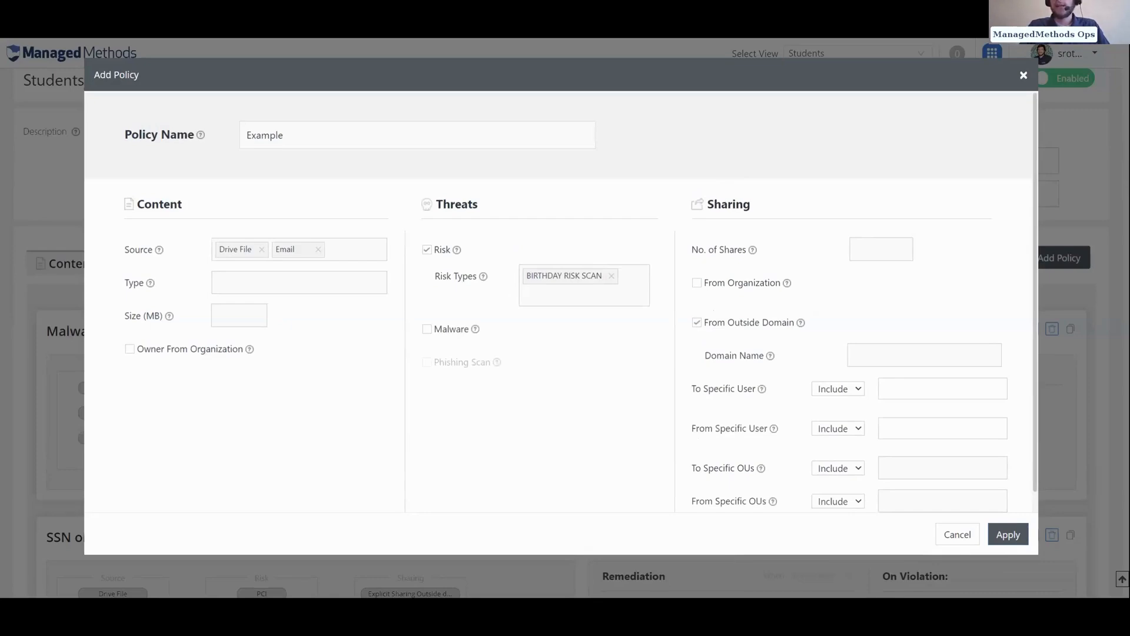
pyautogui.scroll(-1, 811, 343)
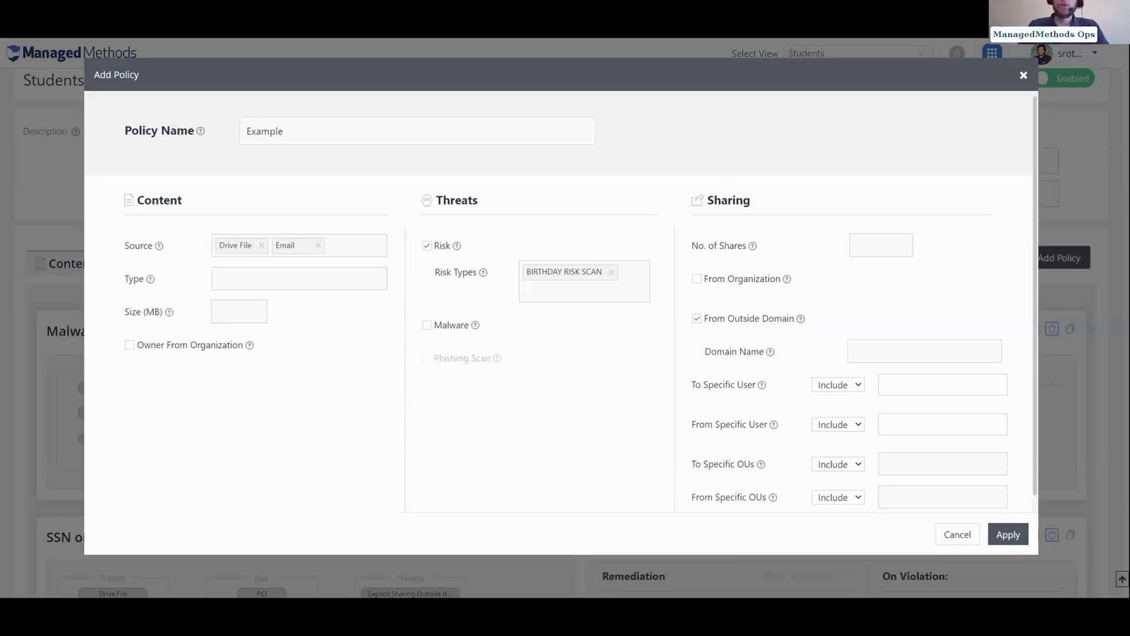
pyautogui.scroll(1, 559, 300)
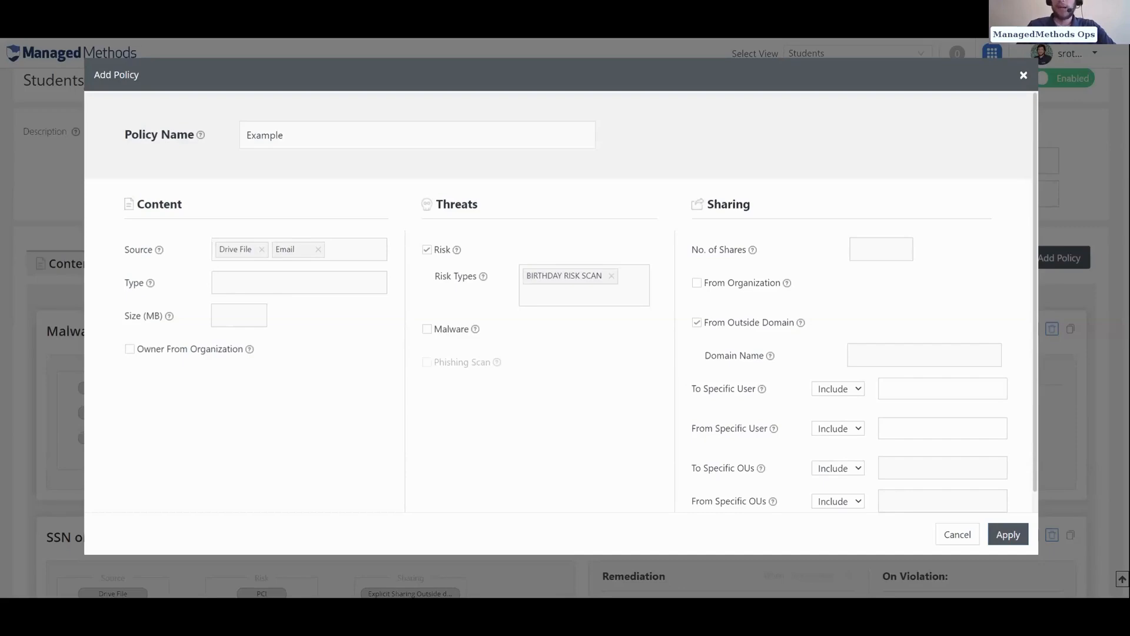
pyautogui.scroll(-1, 858, 343)
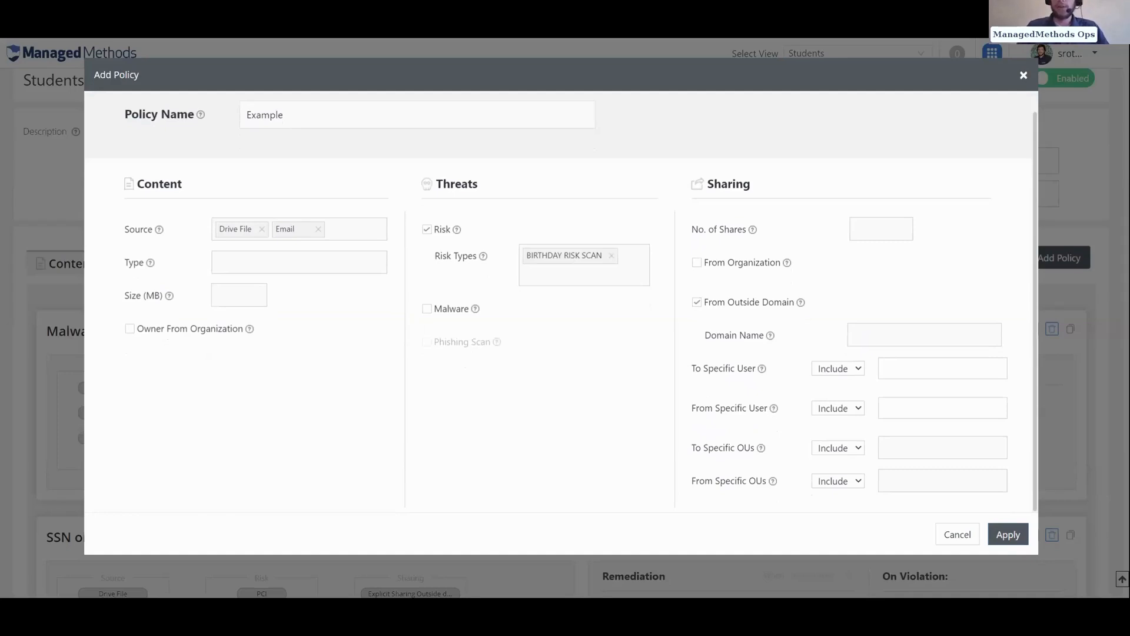
pyautogui.click(923, 336)
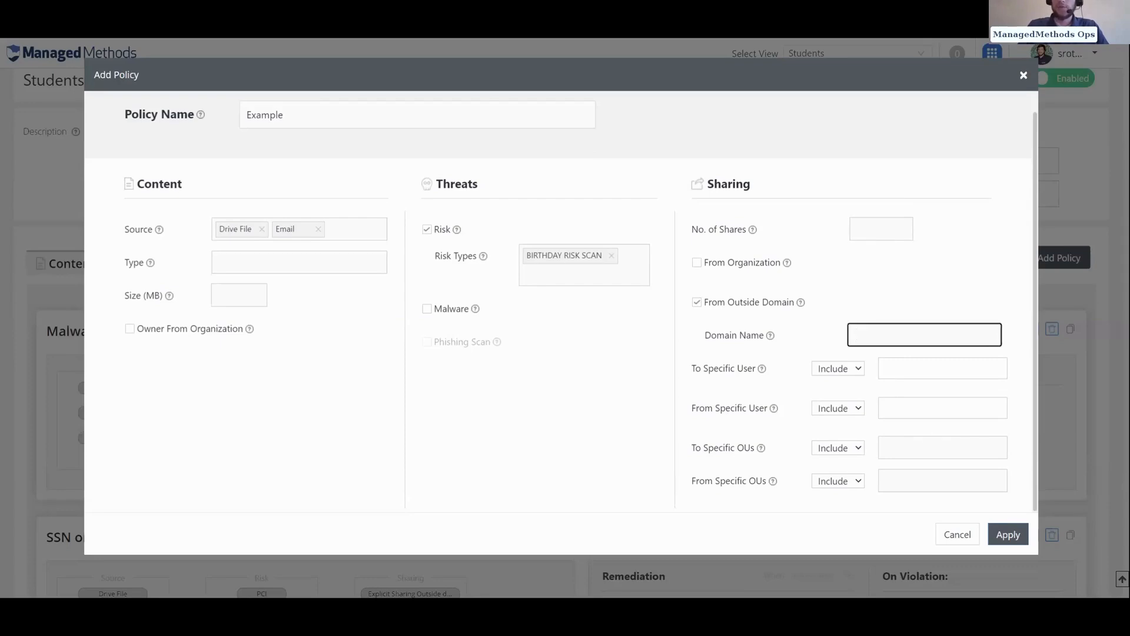
pyautogui.click(942, 408)
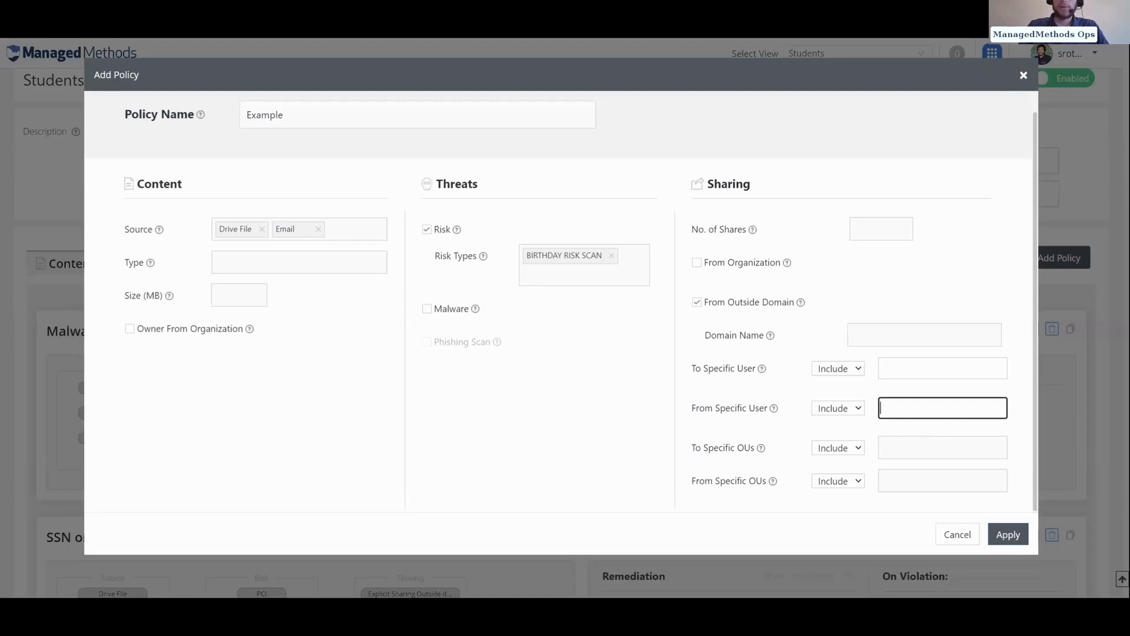
pyautogui.click(697, 303)
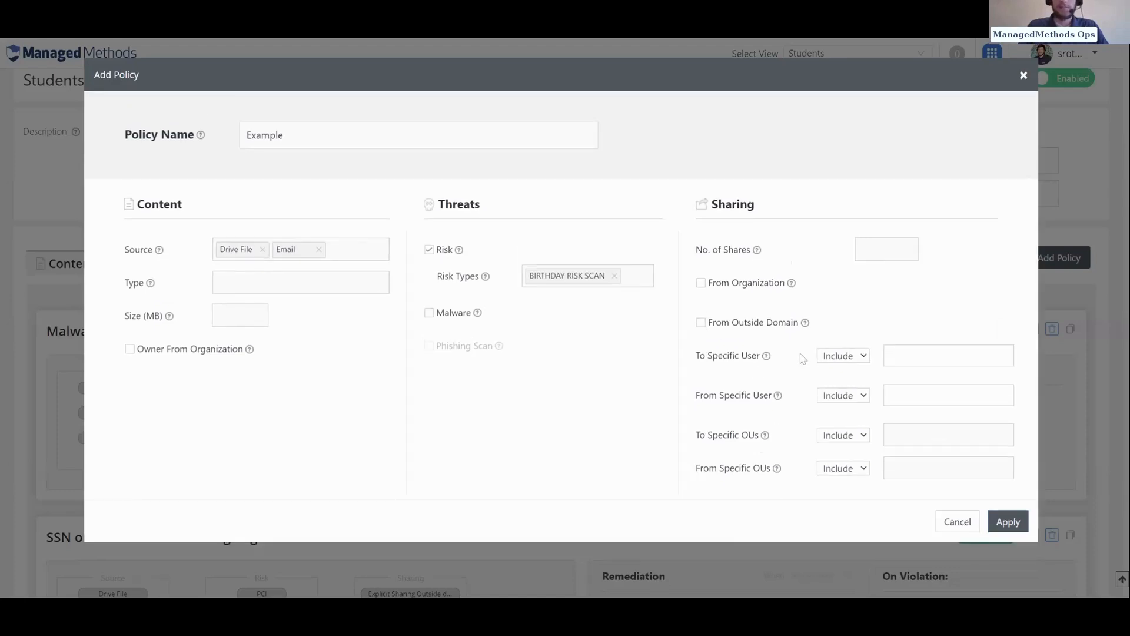
# - Apply the Example policy and locate its entry at the end of the content policies
pyautogui.click(1008, 522)
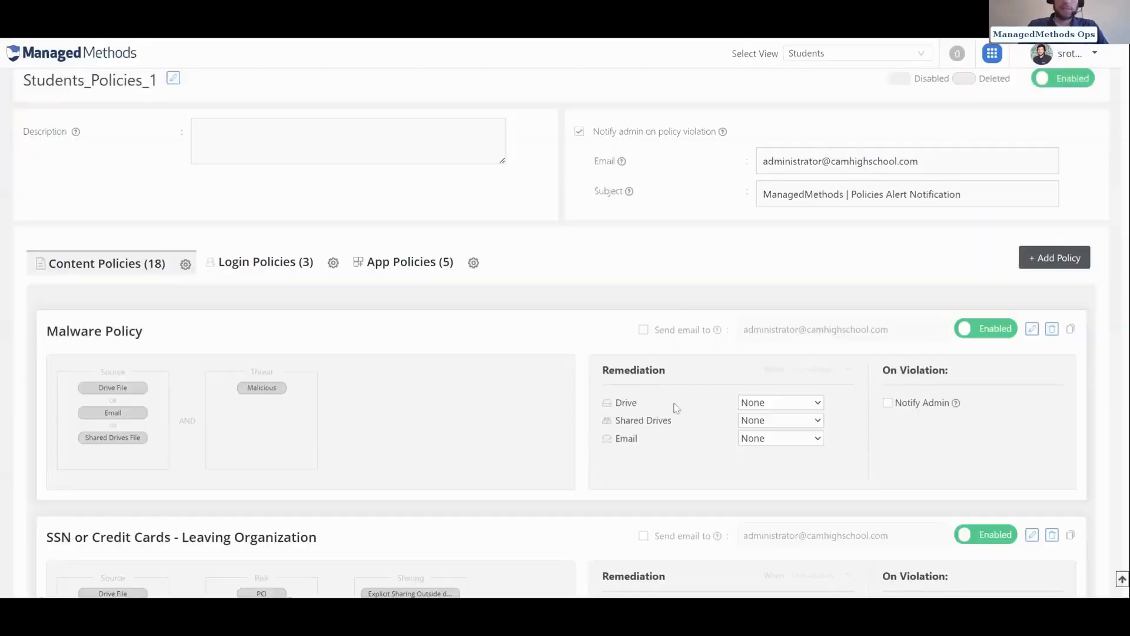
pyautogui.scroll(-15, 674, 403)
pyautogui.scroll(-10, 454, 385)
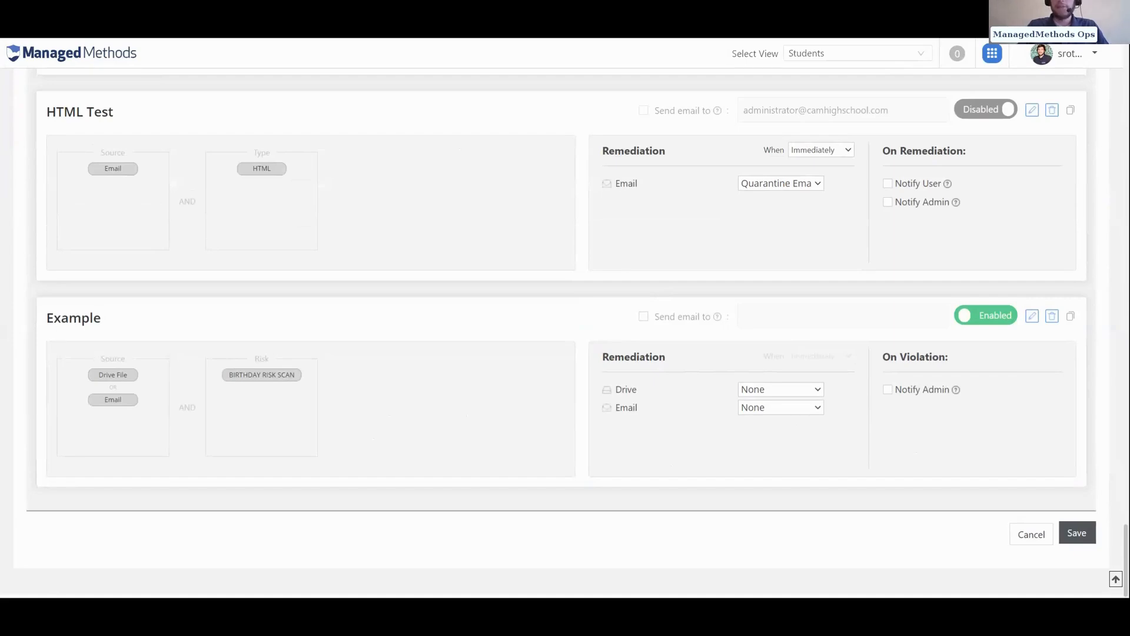
# - Review the admin email address that receives violation notifications in the Students_Policies_1 settings
pyautogui.scroll(10, 707, 356)
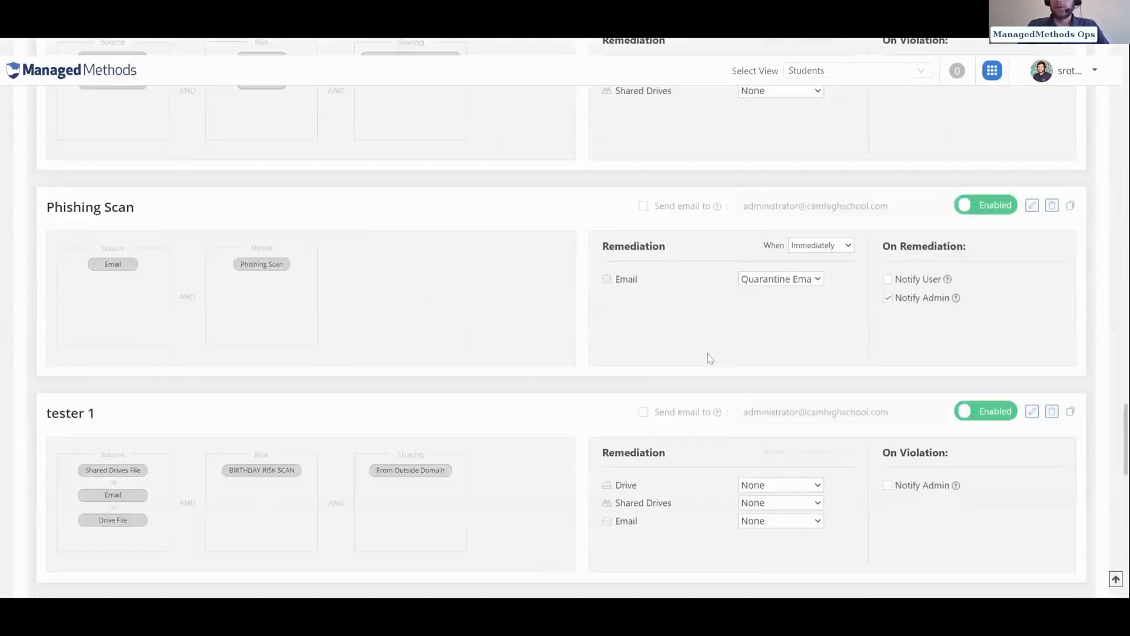
pyautogui.scroll(15, 710, 358)
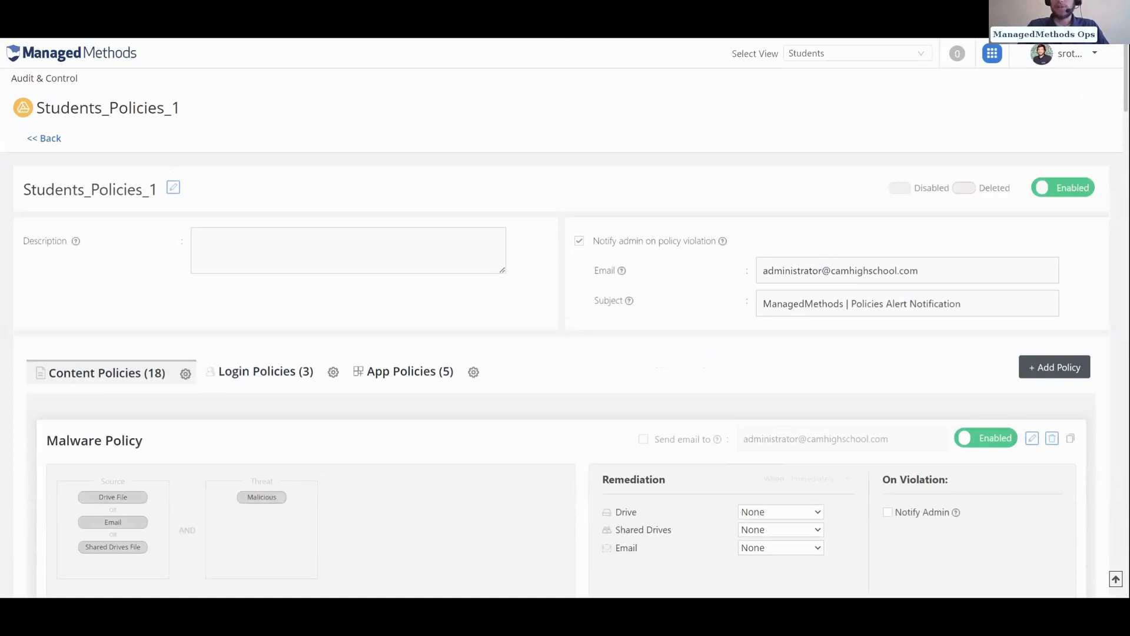
pyautogui.tripleClick(840, 271)
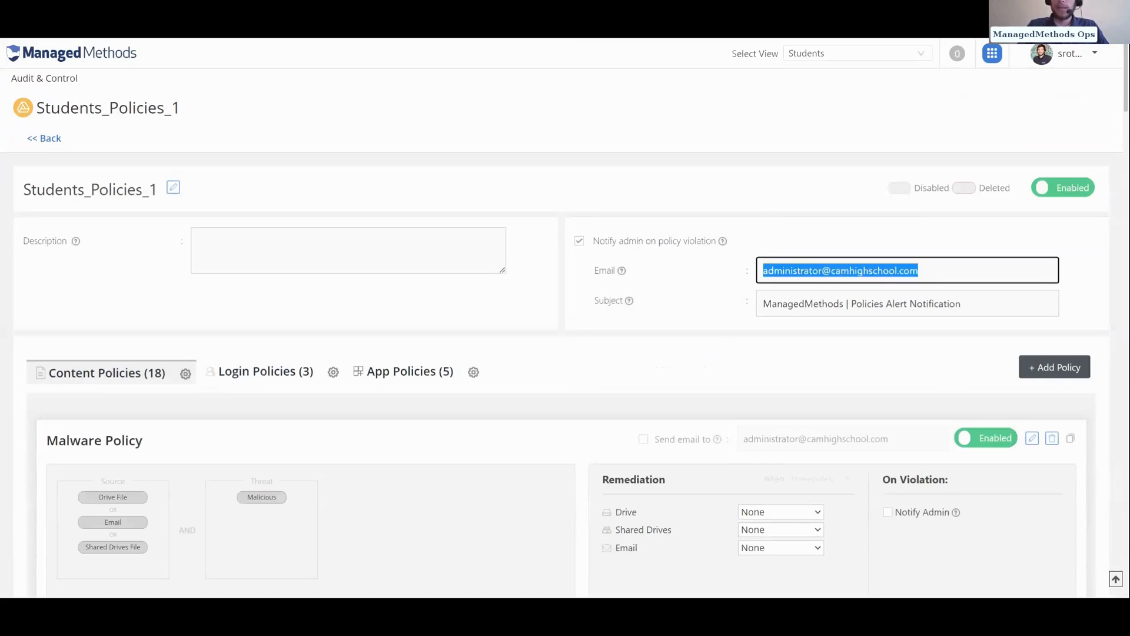
pyautogui.click(763, 270)
pyautogui.moveTo(763, 271); pyautogui.dragTo(919, 271)
pyautogui.click(919, 271)
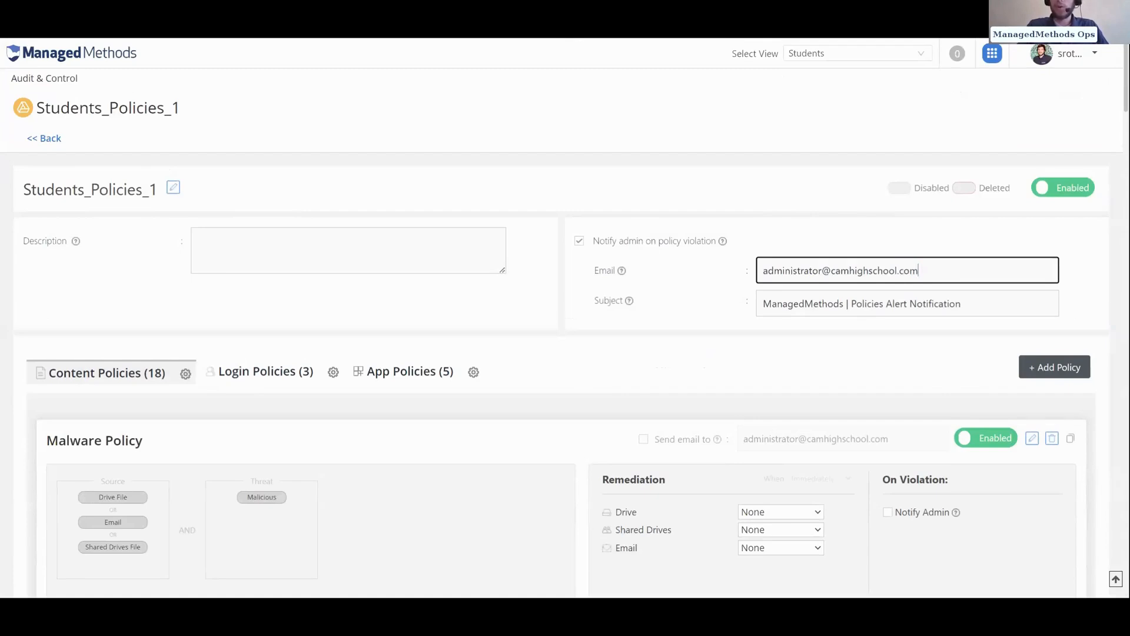
pyautogui.scroll(-2, 783, 376)
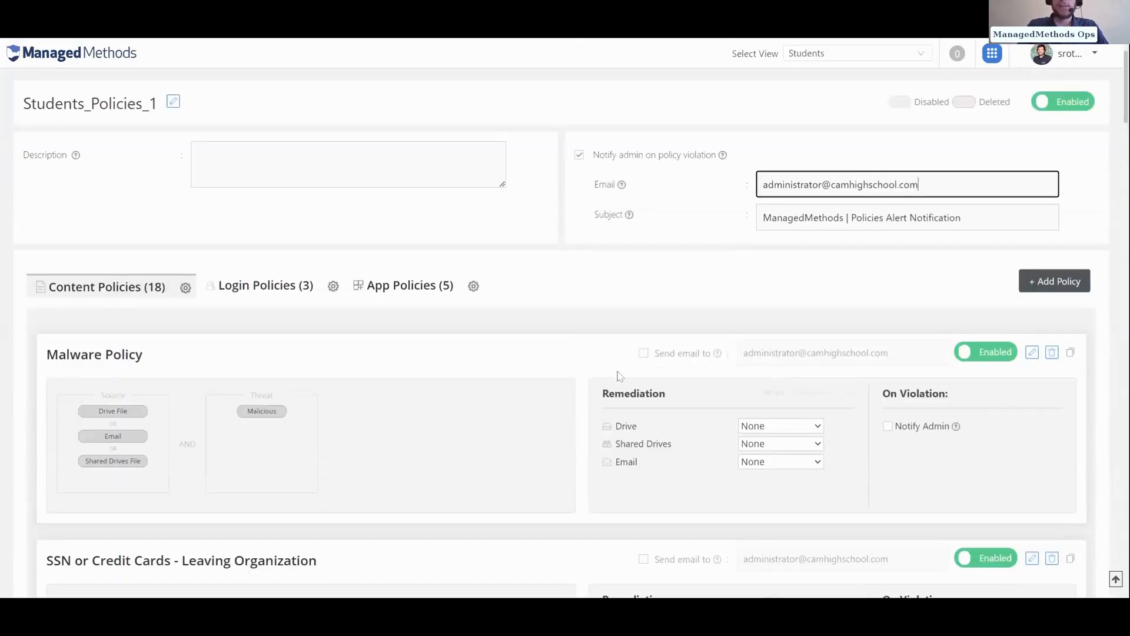
# - Turn on email sending for the Example policy and enter the recipient's email address followed by a comma
pyautogui.scroll(-2, 642, 344)
pyautogui.scroll(-2, 540, 452)
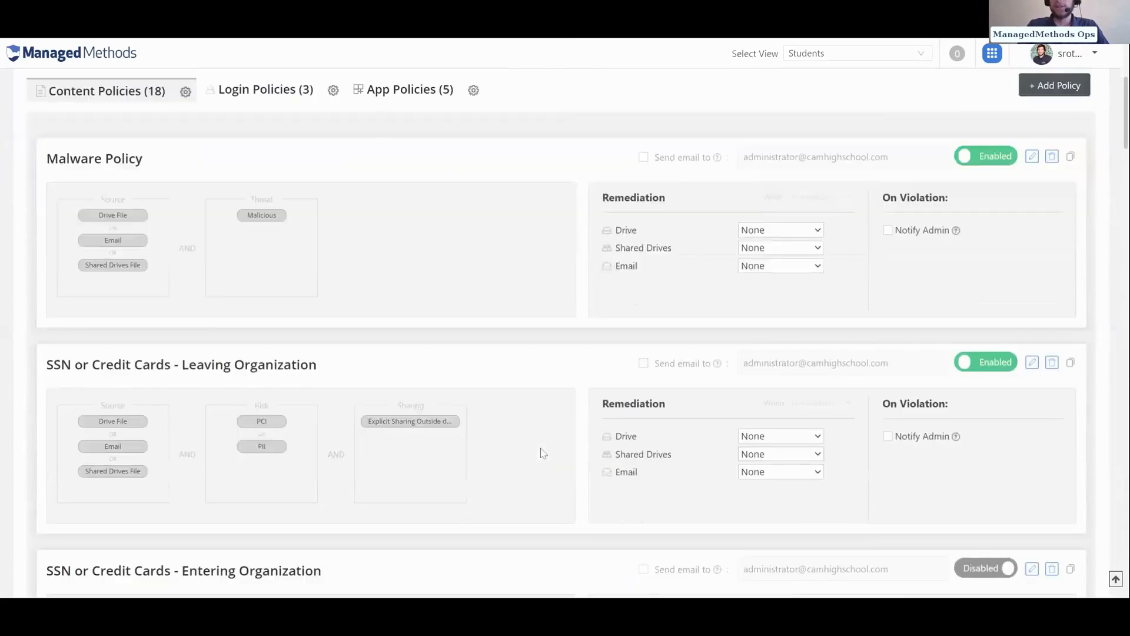
pyautogui.scroll(4, 540, 452)
pyautogui.scroll(-20, 673, 307)
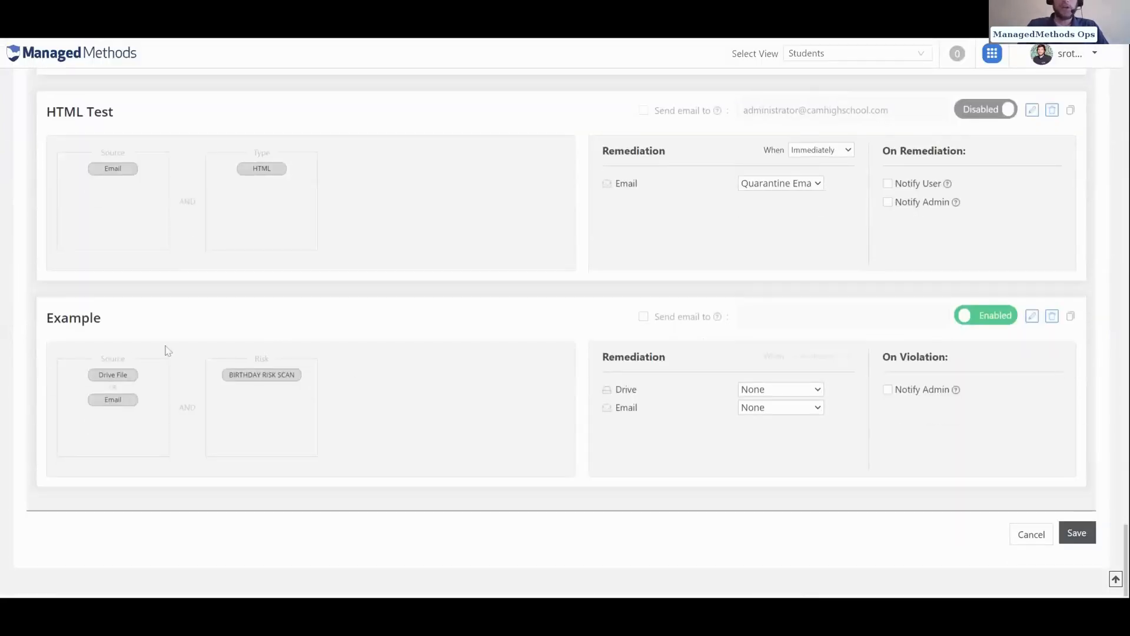
pyautogui.click(643, 317)
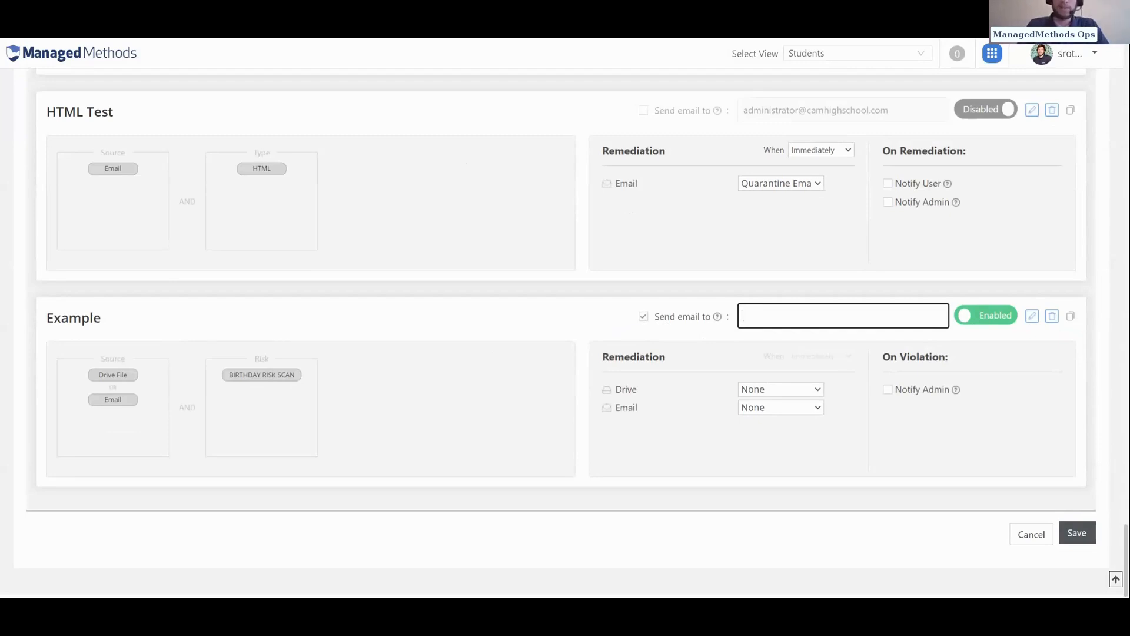
pyautogui.write('test@test')
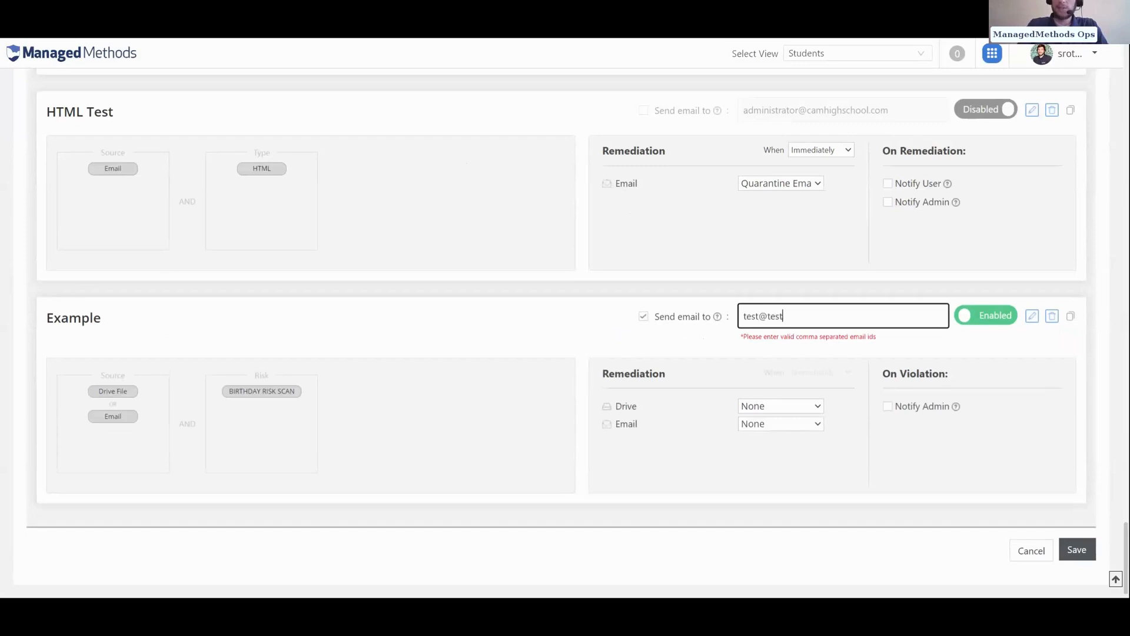
pyautogui.write('.com,')
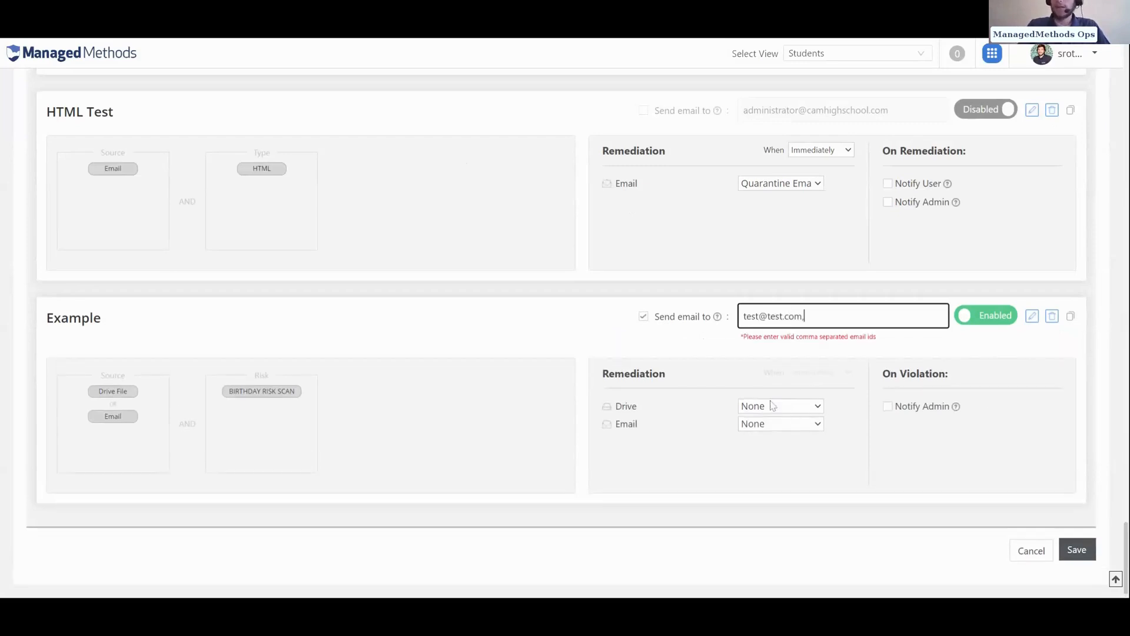
pyautogui.click(687, 400)
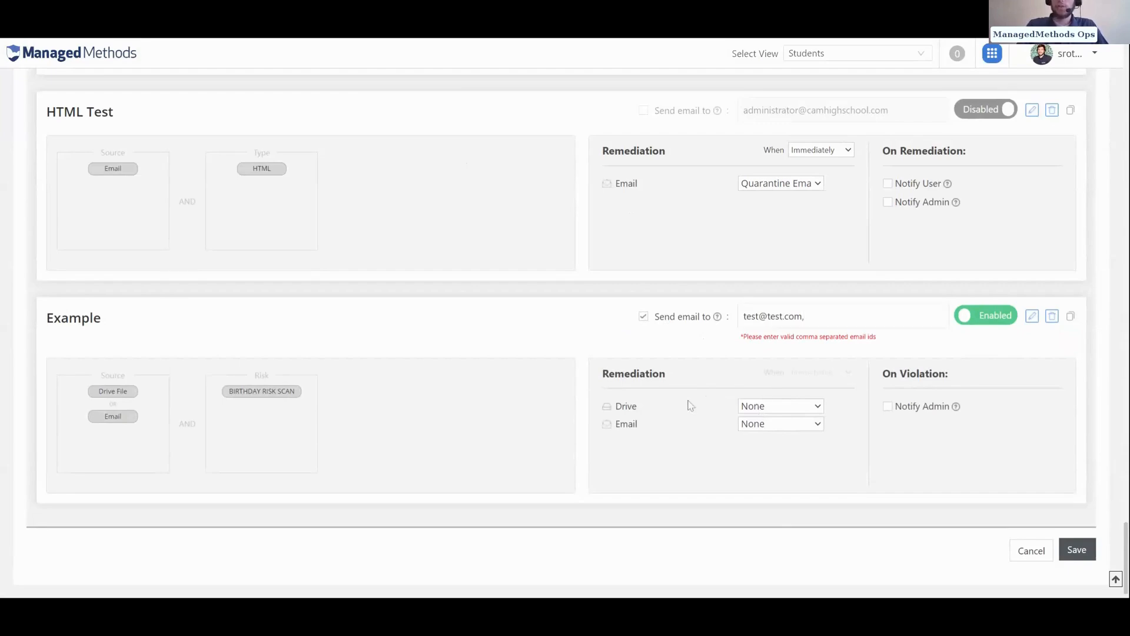
# - Set the Example policy's Drive remediation to Revoke share
pyautogui.scroll(-1, 688, 400)
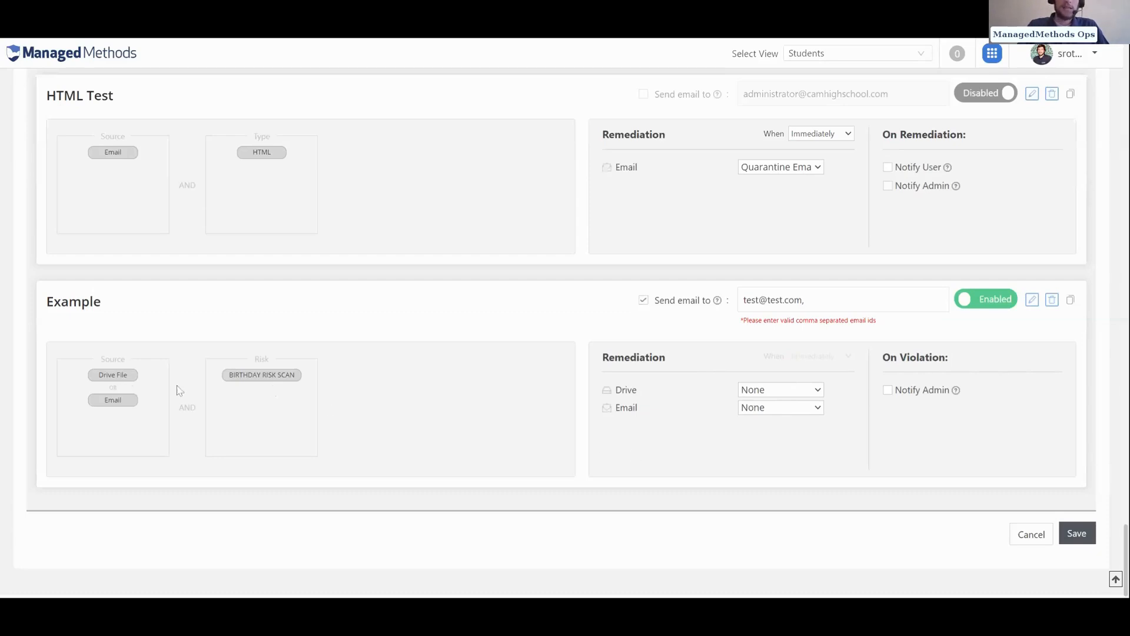
pyautogui.moveTo(222, 374); pyautogui.dragTo(236, 385)
pyautogui.click(234, 382)
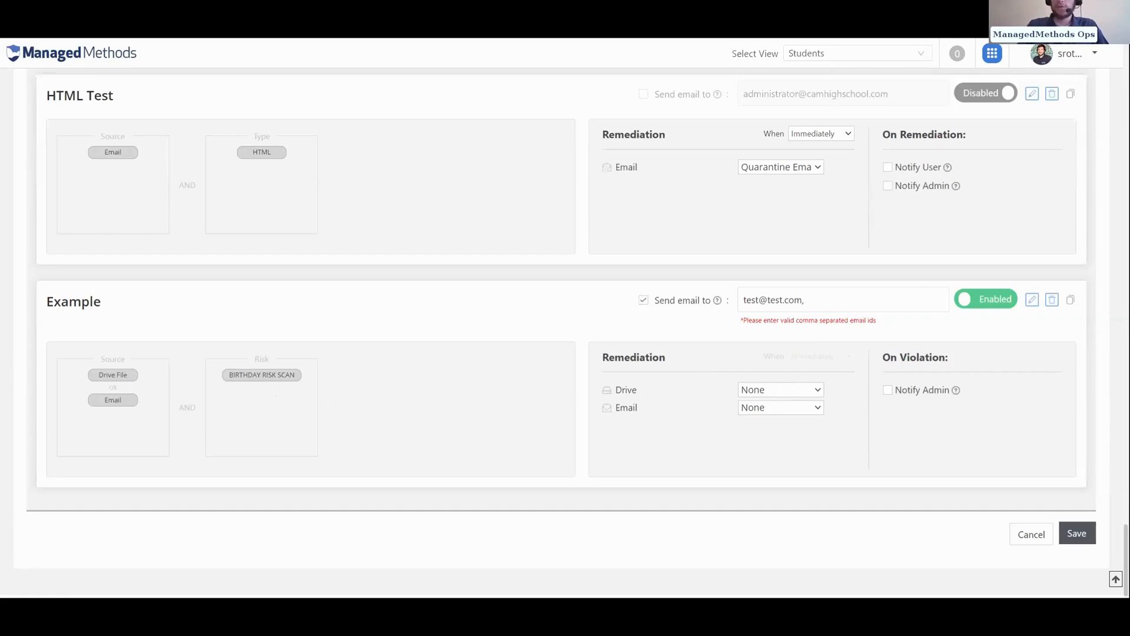
pyautogui.click(760, 433)
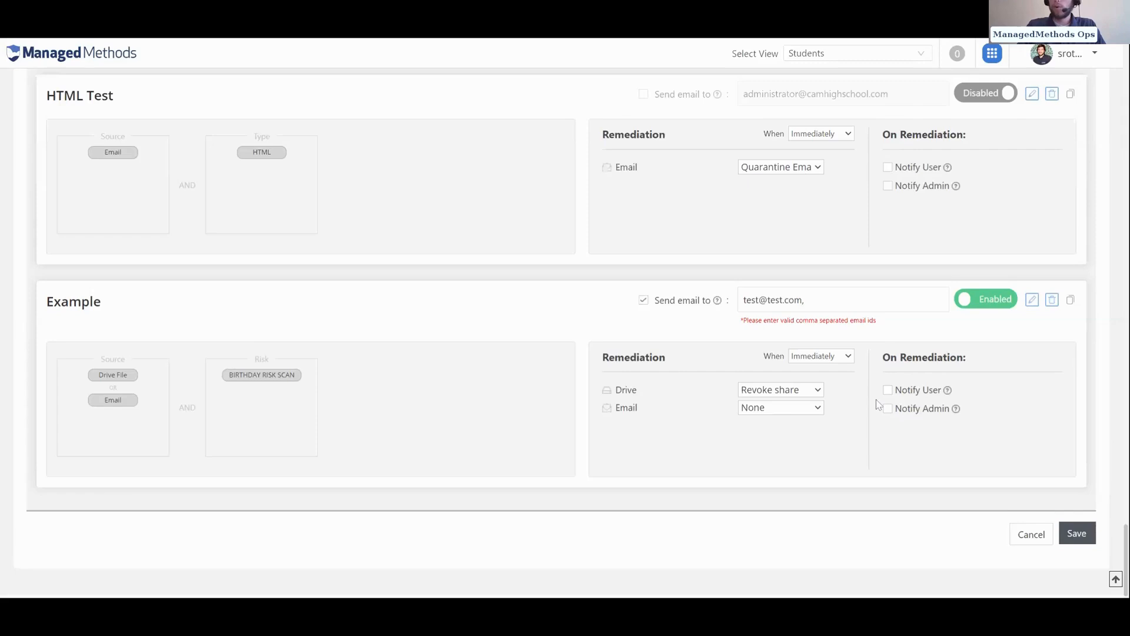
# - Enable both Notify User and Notify Admin on remediation for the Example policy
pyautogui.scroll(1, 877, 405)
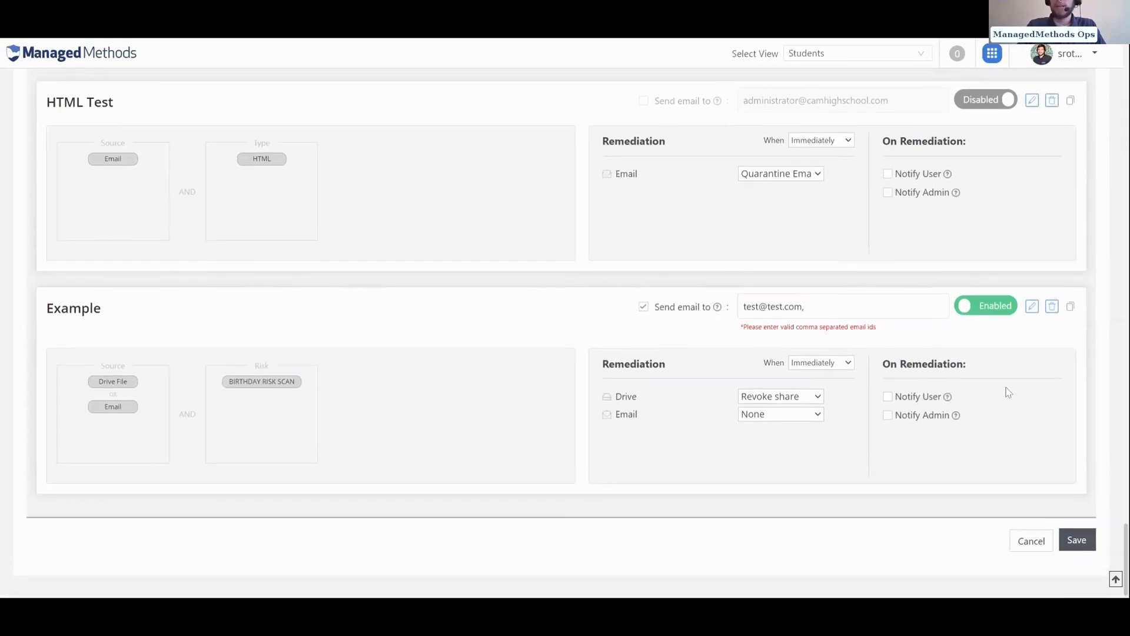
pyautogui.scroll(1, 1006, 393)
pyautogui.scroll(-2, 1023, 396)
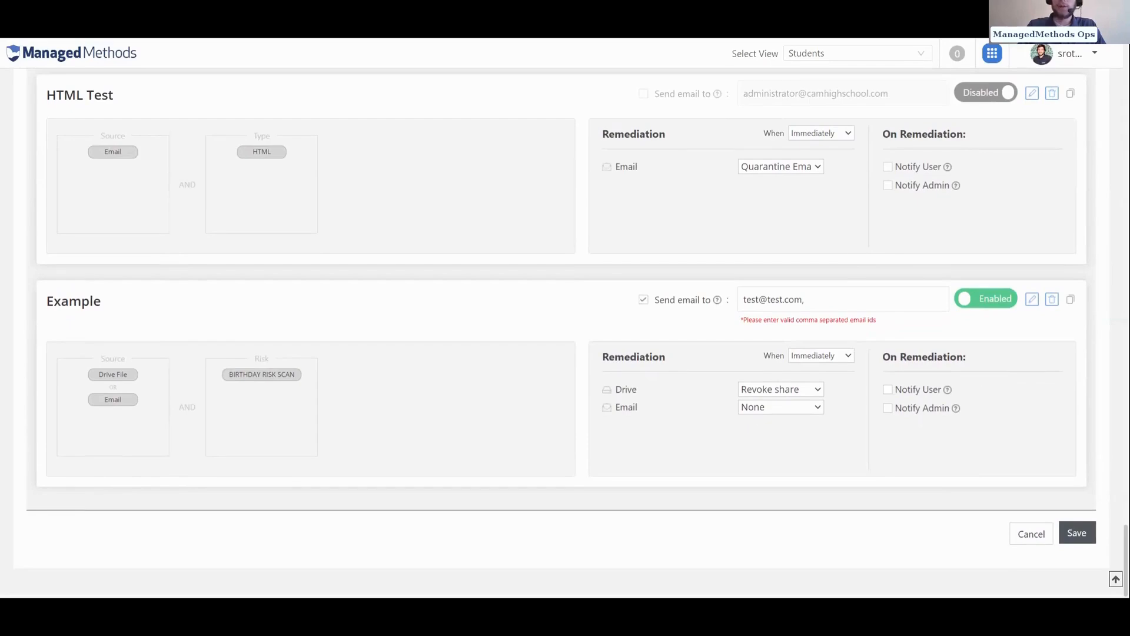
pyautogui.click(888, 391)
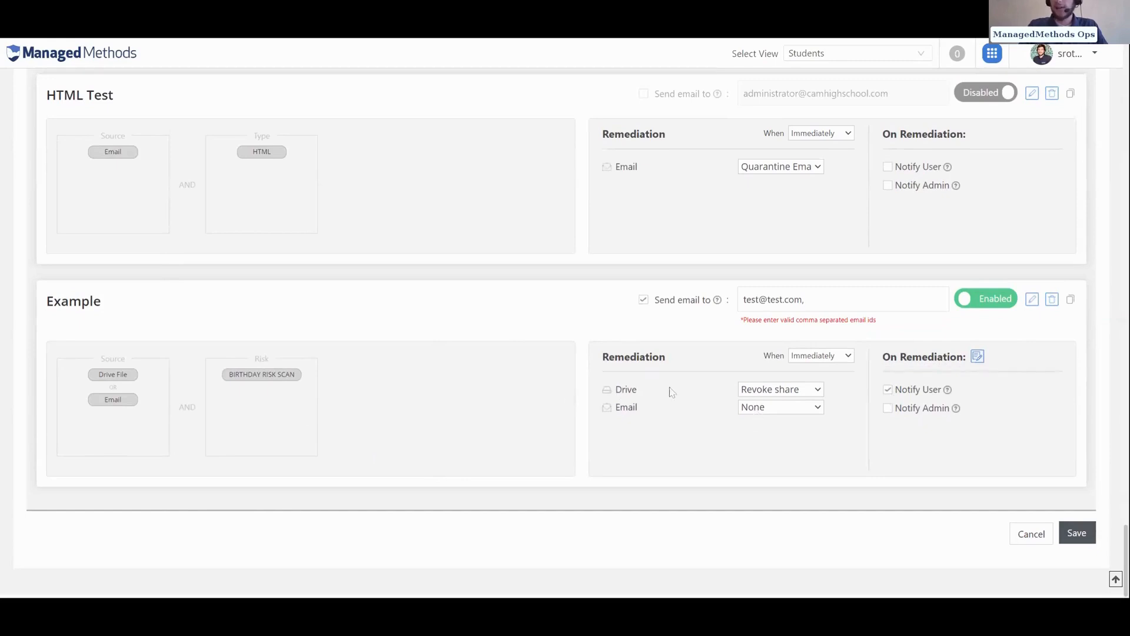
pyautogui.click(889, 411)
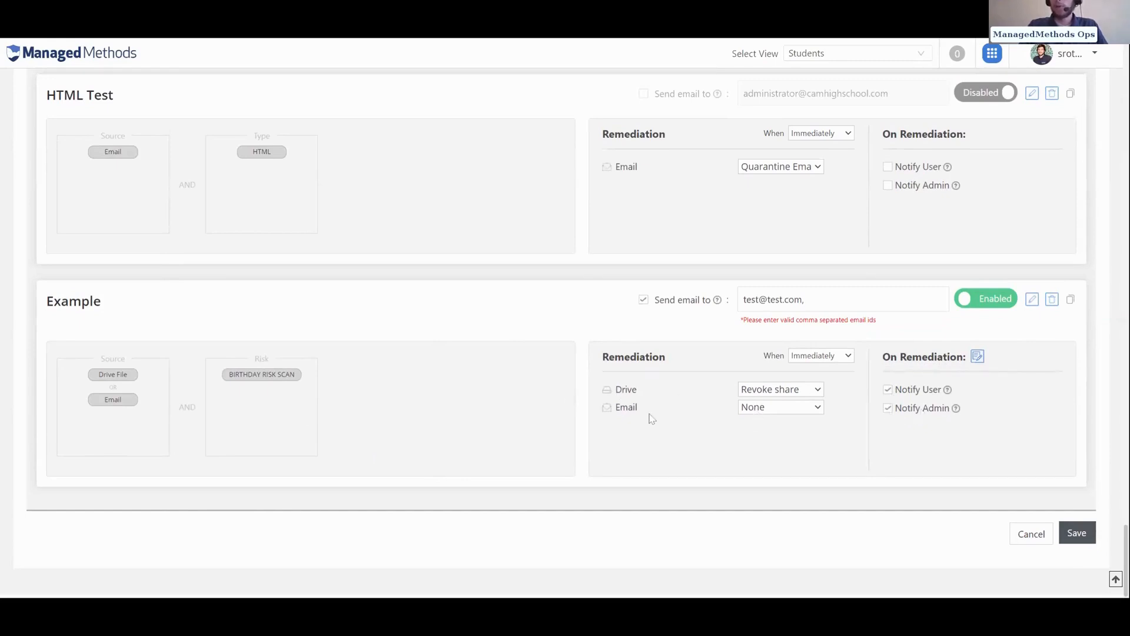
# - Set the Malware Policy's Drive remediation to Delete Files and enable Notify Admin on remediation
pyautogui.scroll(15, 652, 419)
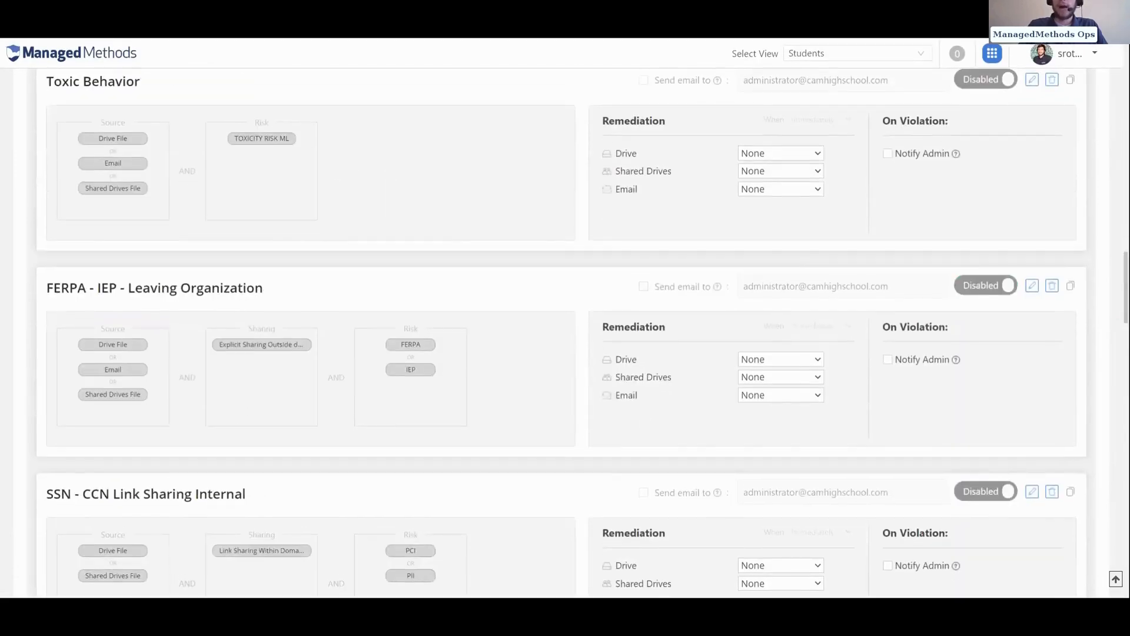
pyautogui.scroll(15, 652, 419)
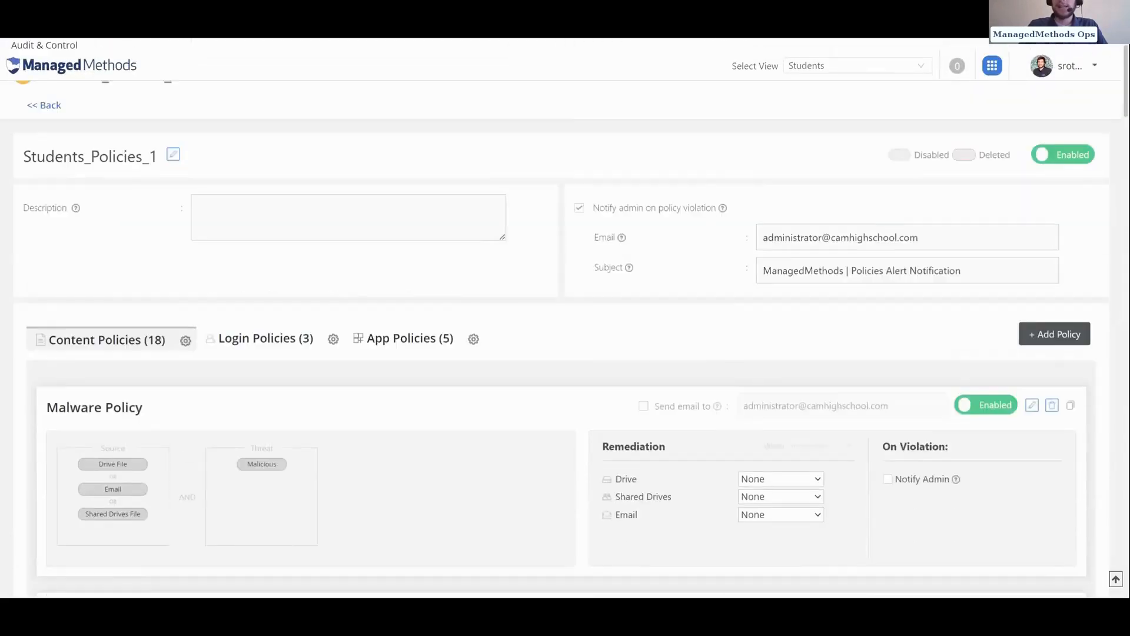
pyautogui.scroll(-1, 525, 405)
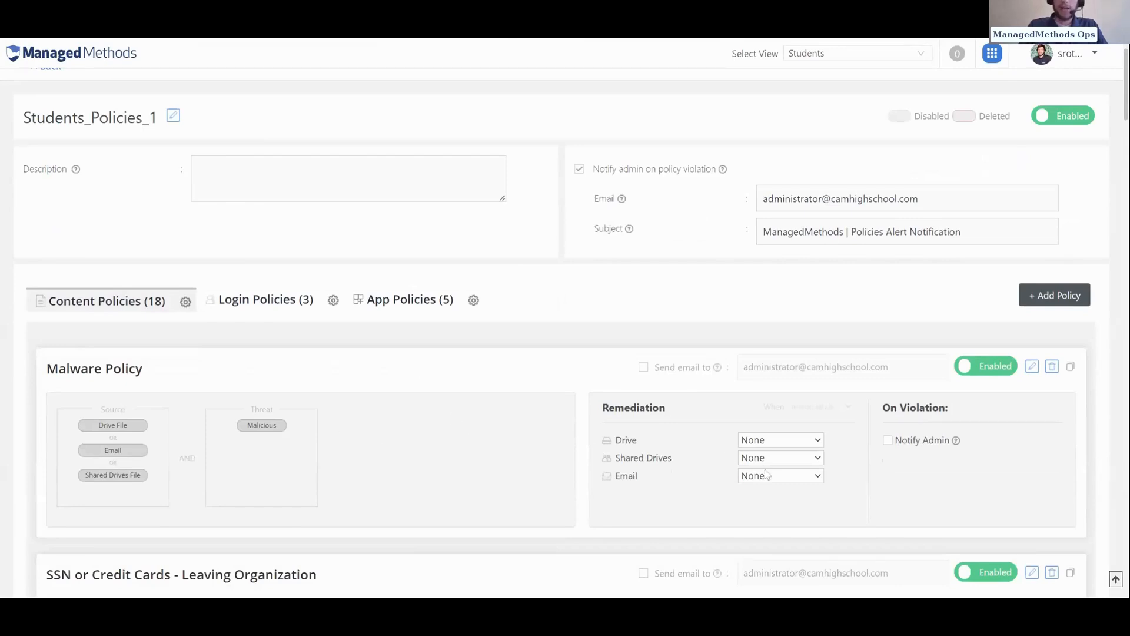
pyautogui.click(791, 441)
pyautogui.click(806, 469)
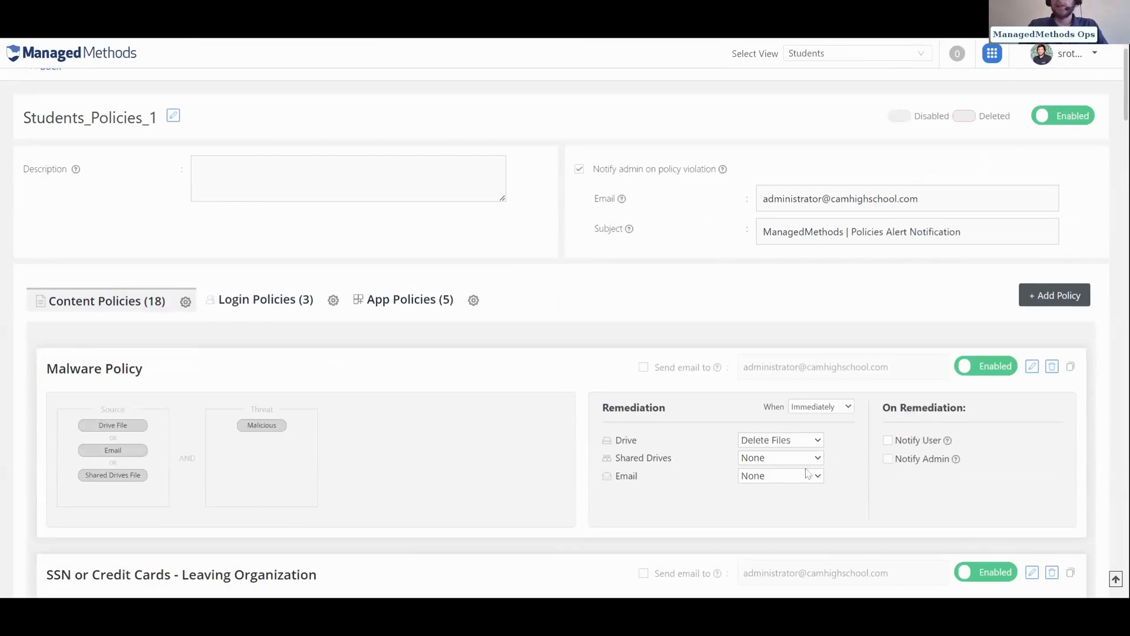
pyautogui.click(888, 458)
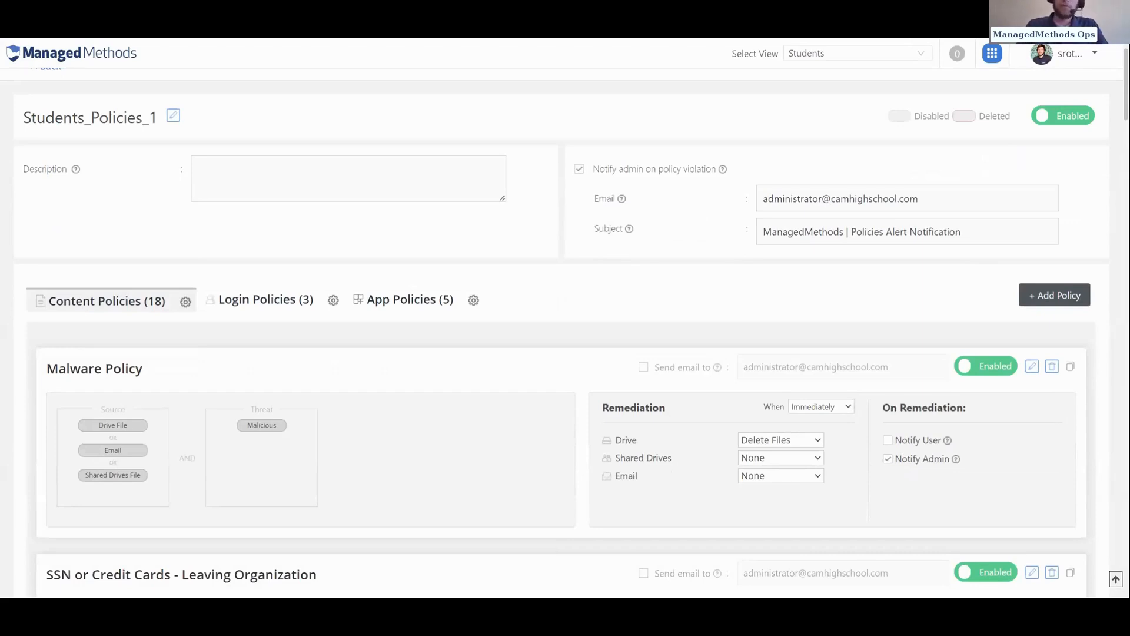
# - Inspect the Example policy's user warning message editor, enlarge its text area, and close it without adding a message
pyautogui.scroll(-15, 562, 333)
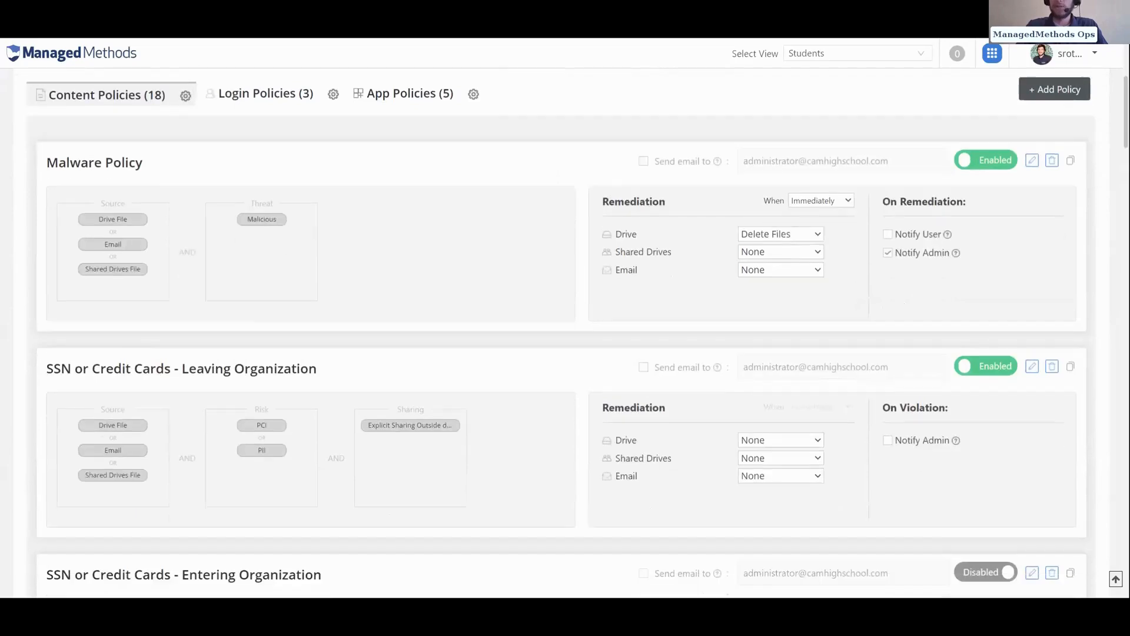
pyautogui.scroll(-10, 928, 447)
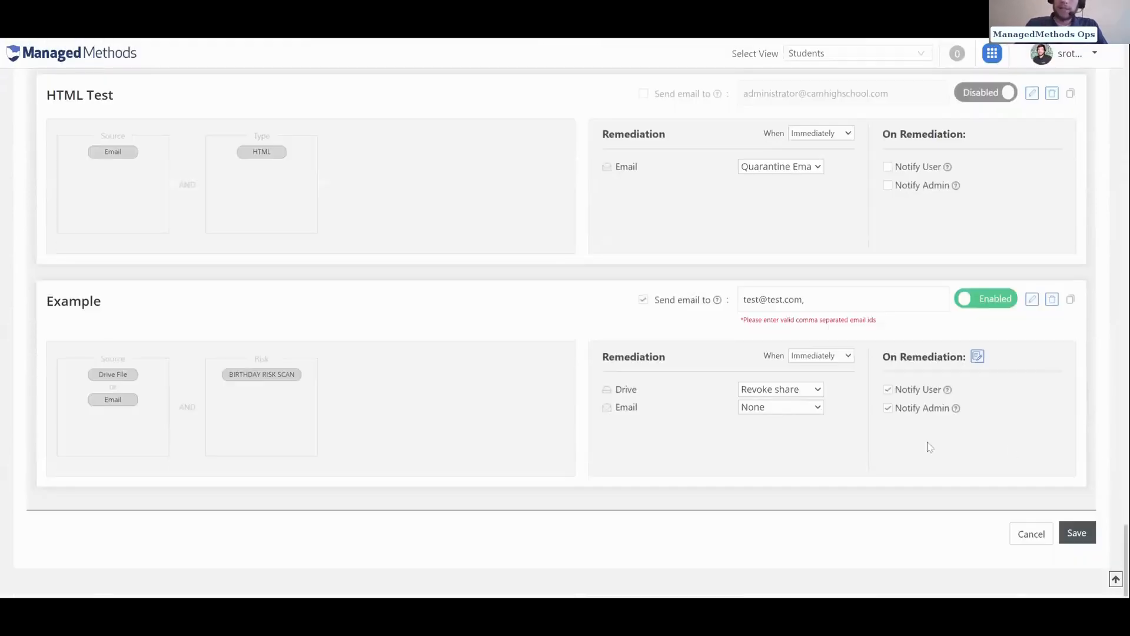
pyautogui.click(977, 357)
pyautogui.click(602, 118)
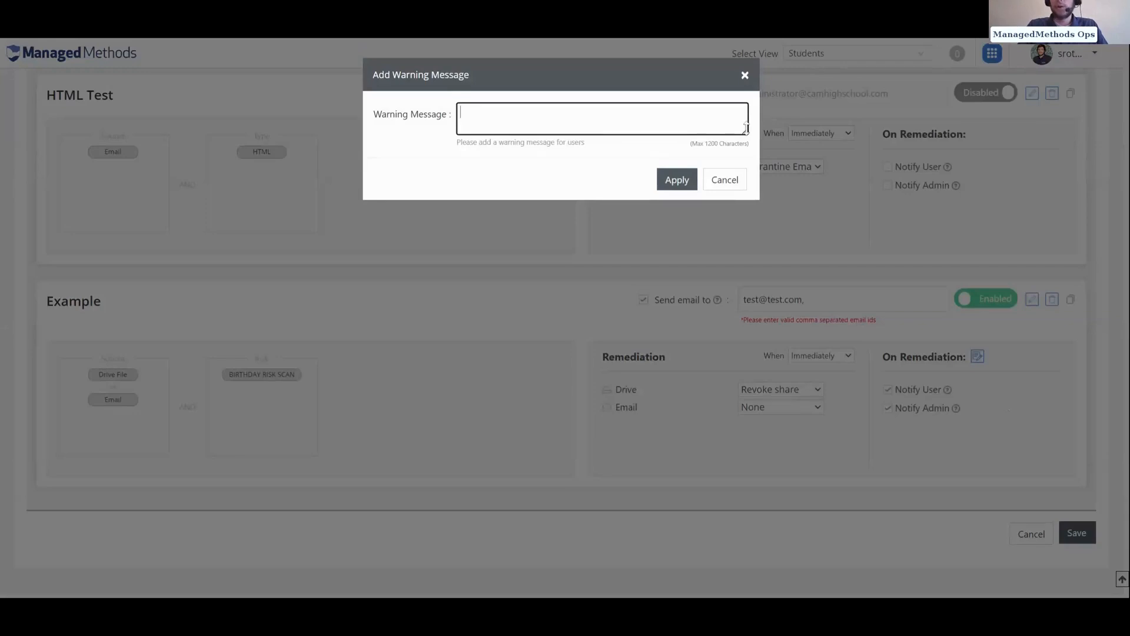
pyautogui.moveTo(746, 132); pyautogui.dragTo(745, 190)
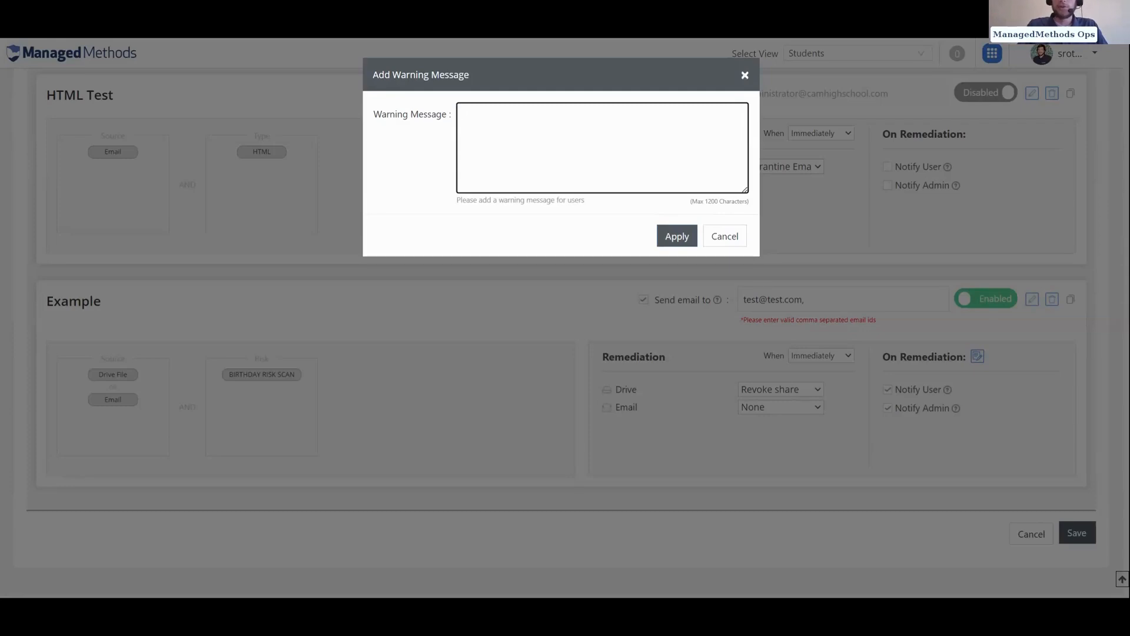
pyautogui.click(745, 75)
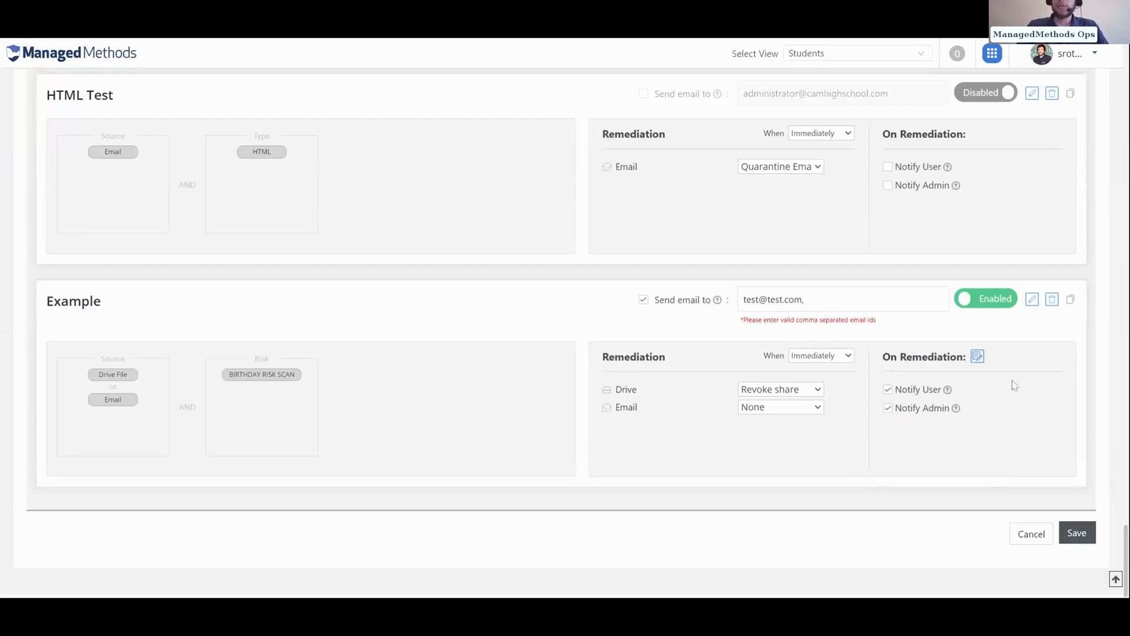
pyautogui.click(977, 356)
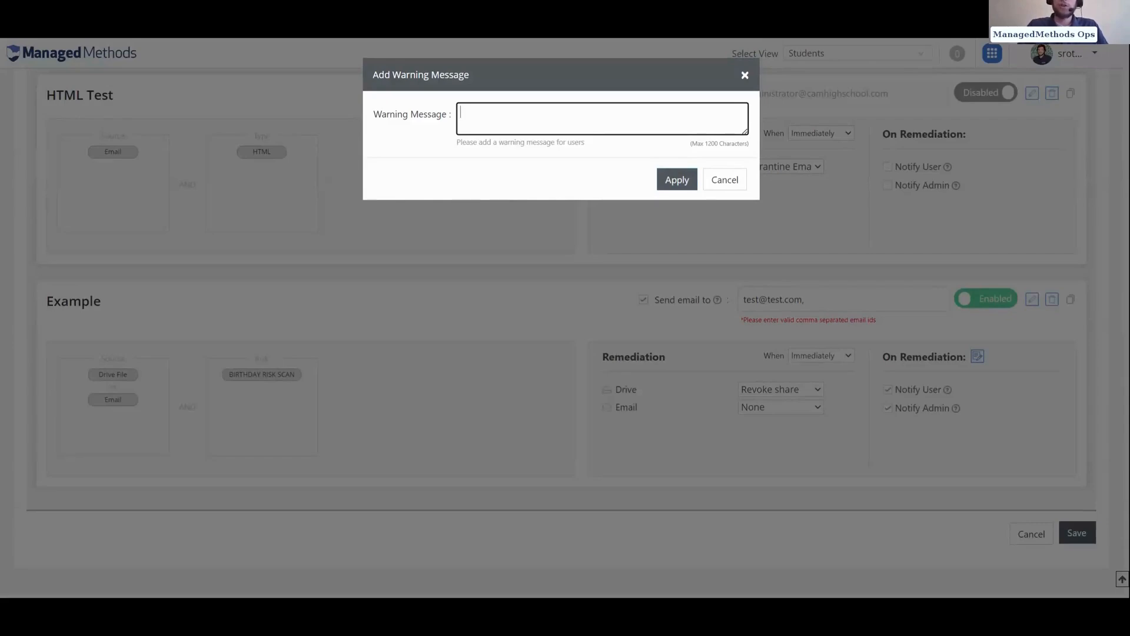
pyautogui.click(745, 76)
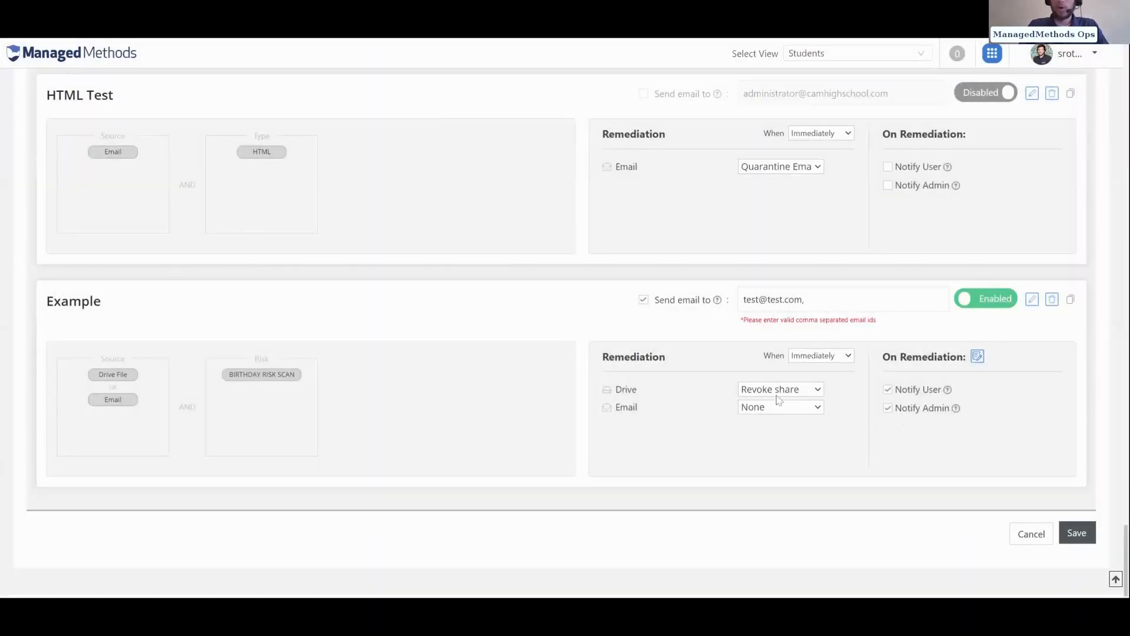
# - Open the user email template configuration in the Admin area and review its general header, contact and footer information
pyautogui.click(996, 55)
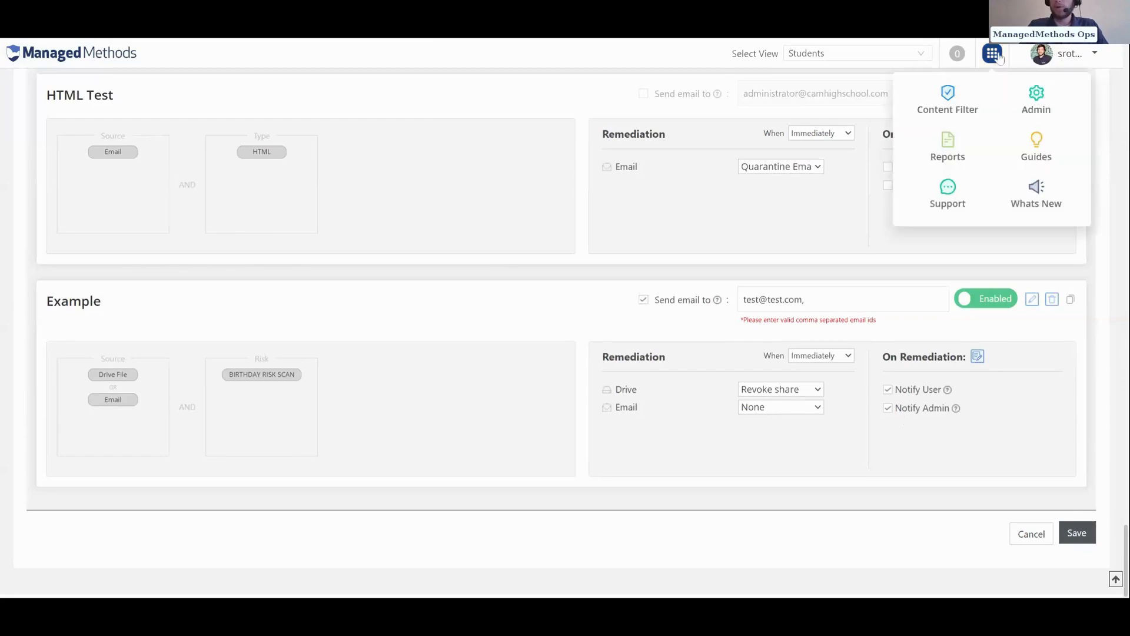
pyautogui.click(1027, 111)
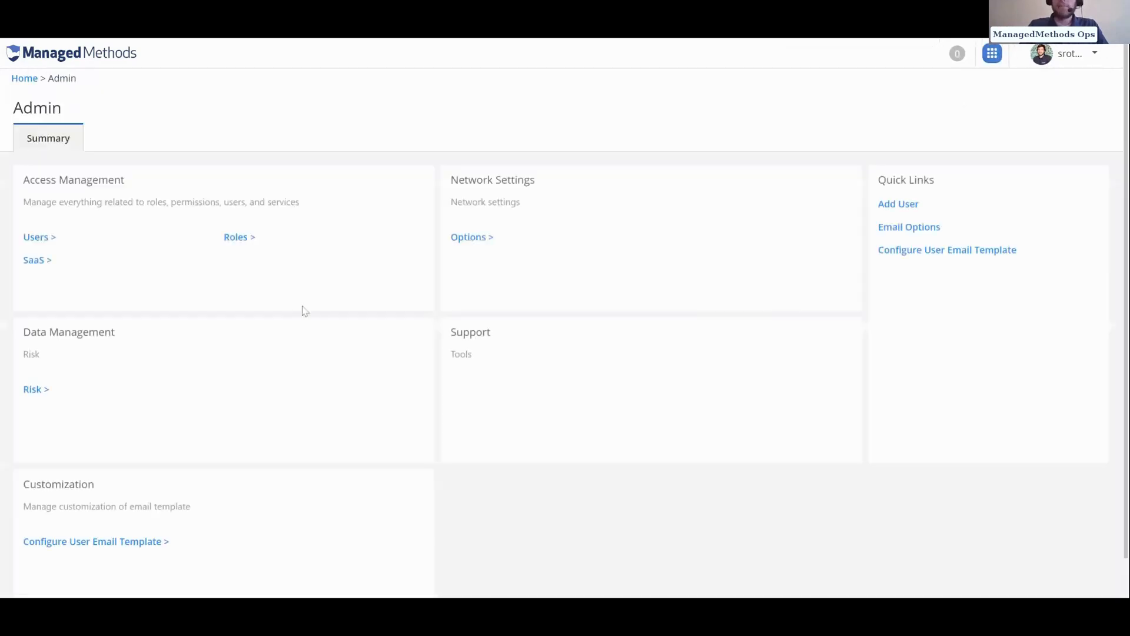
pyautogui.scroll(-1, 24, 419)
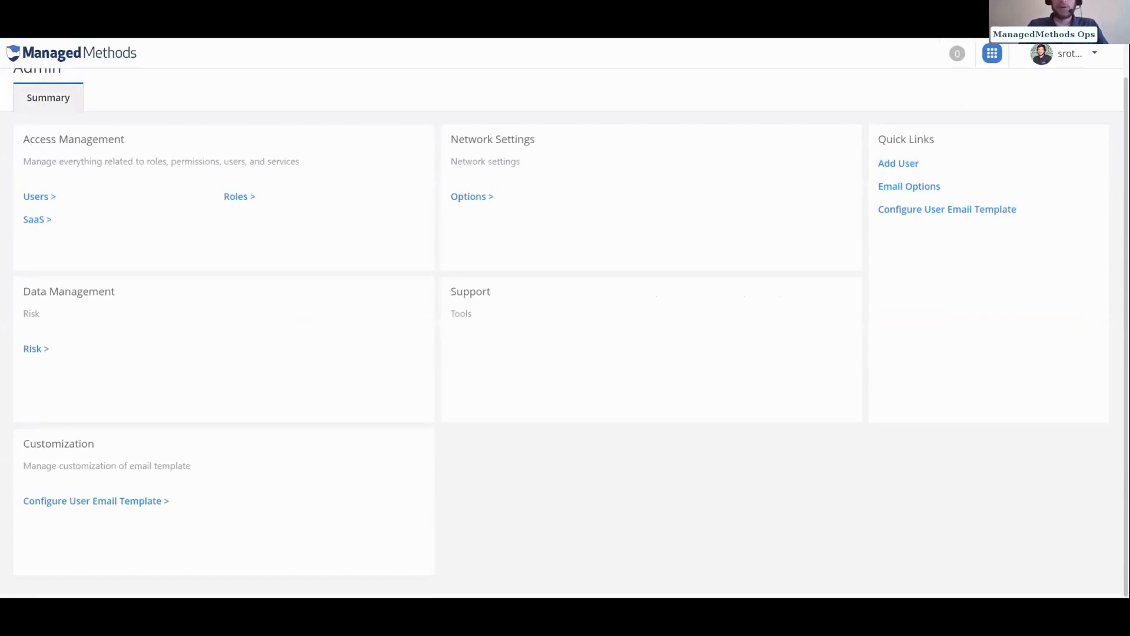
pyautogui.click(83, 501)
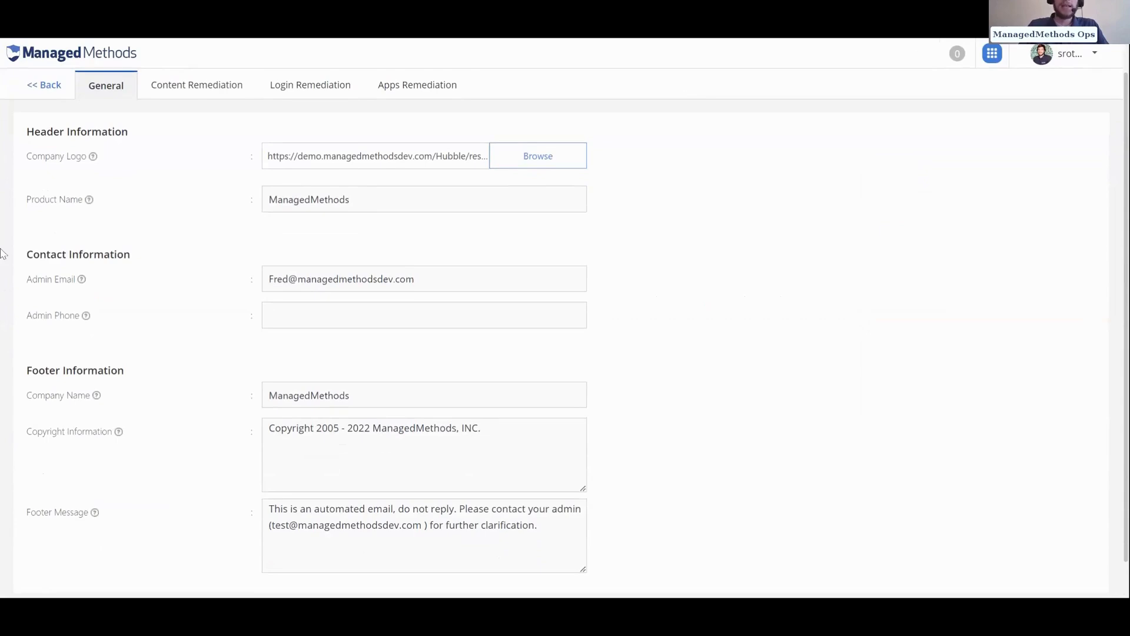
pyautogui.scroll(1, 3, 254)
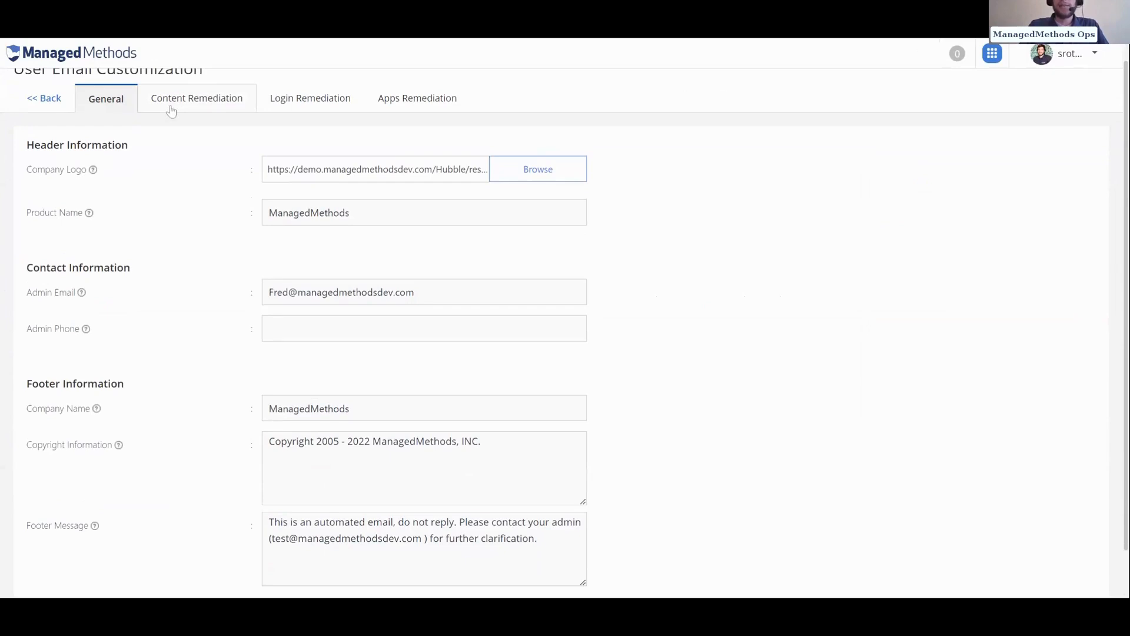
pyautogui.moveTo(352, 213); pyautogui.dragTo(250, 222)
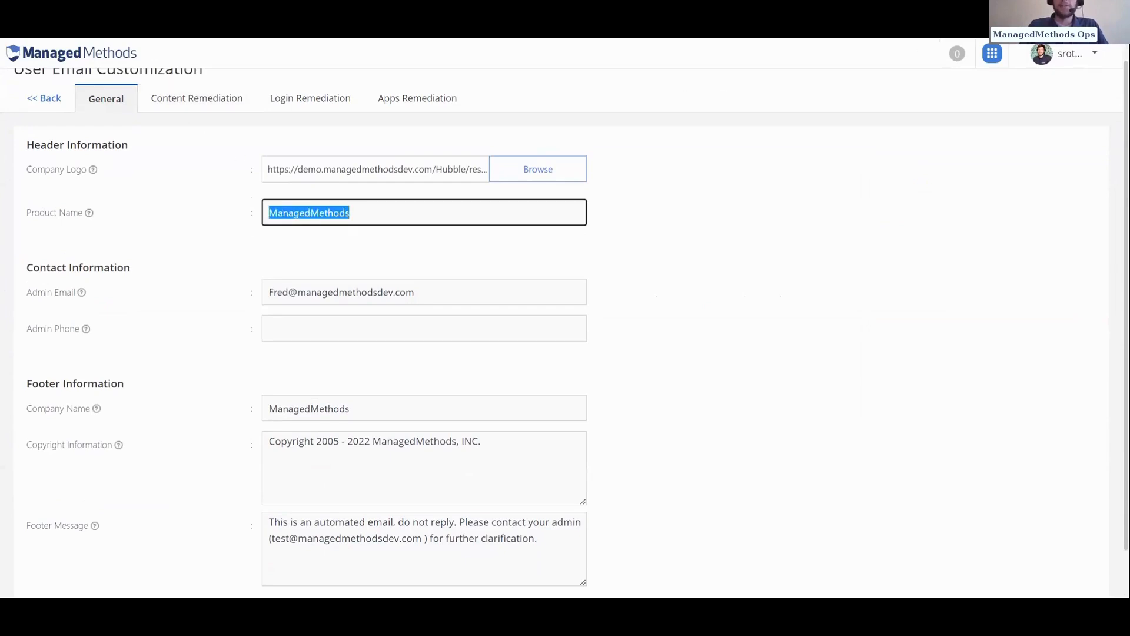
pyautogui.click(287, 213)
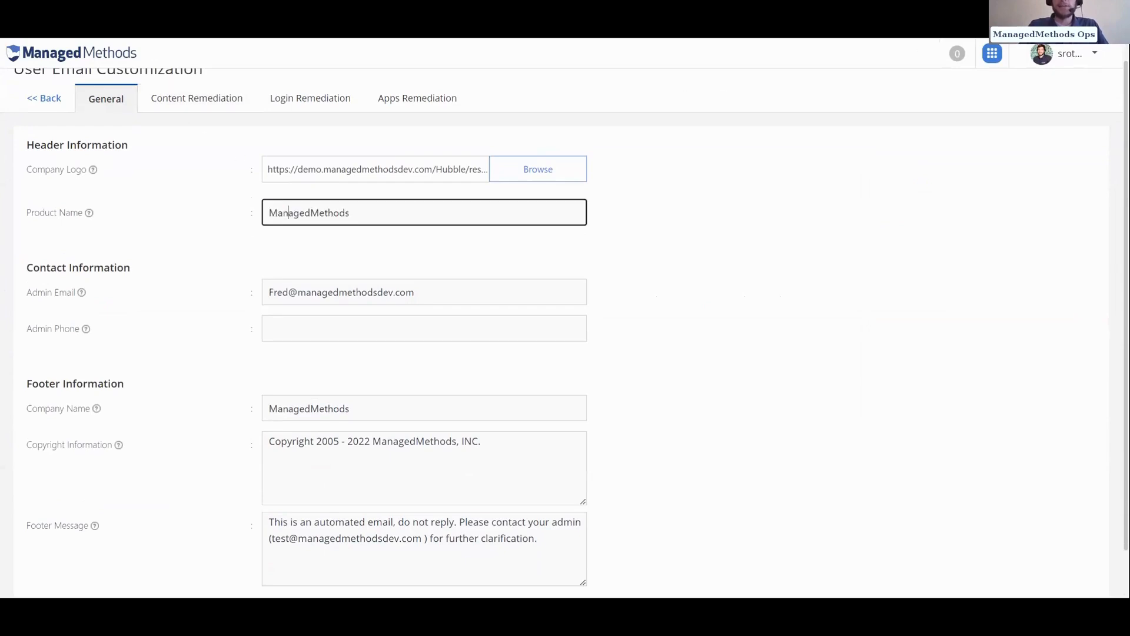
# - Review the Content Remediation email templates for immediate actions, scheduled actions and warnings
pyautogui.click(188, 108)
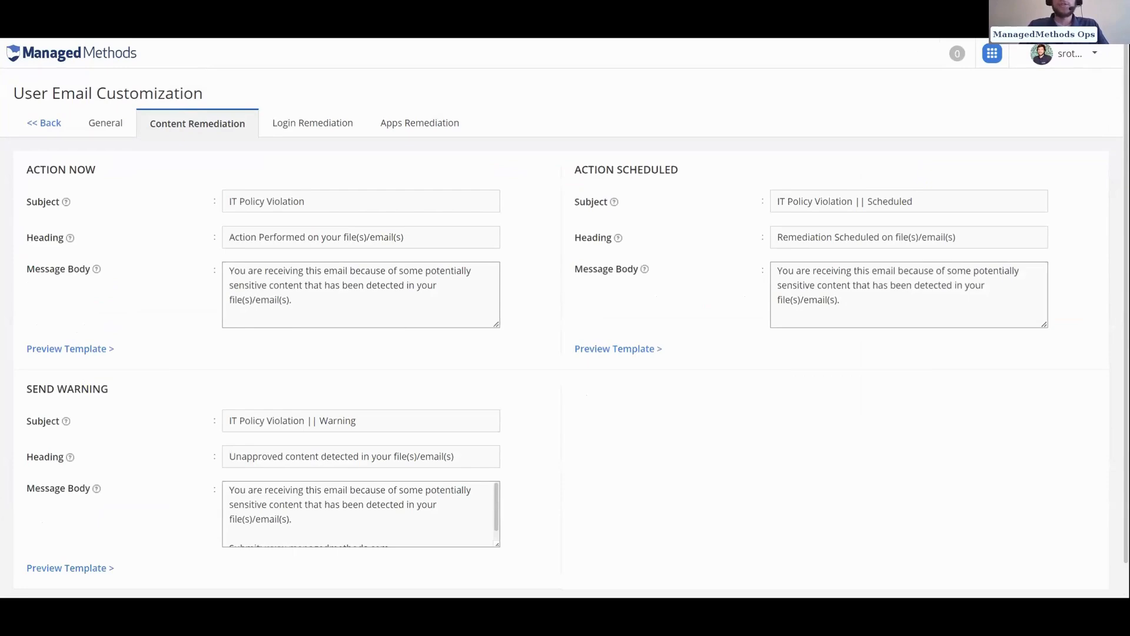
pyautogui.click(993, 54)
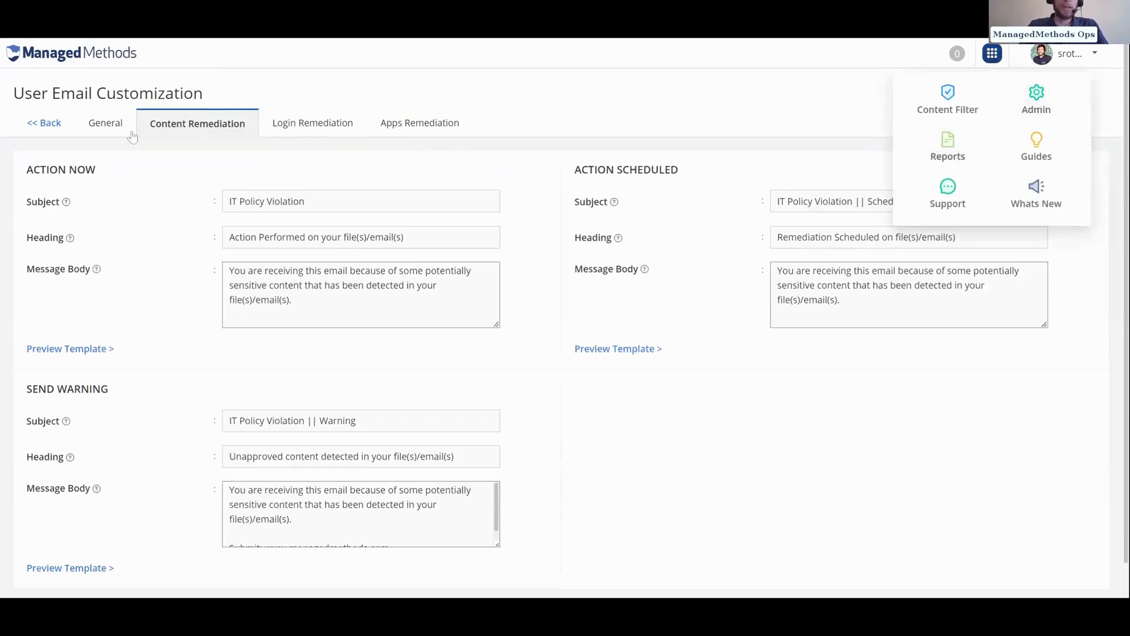
pyautogui.click(157, 227)
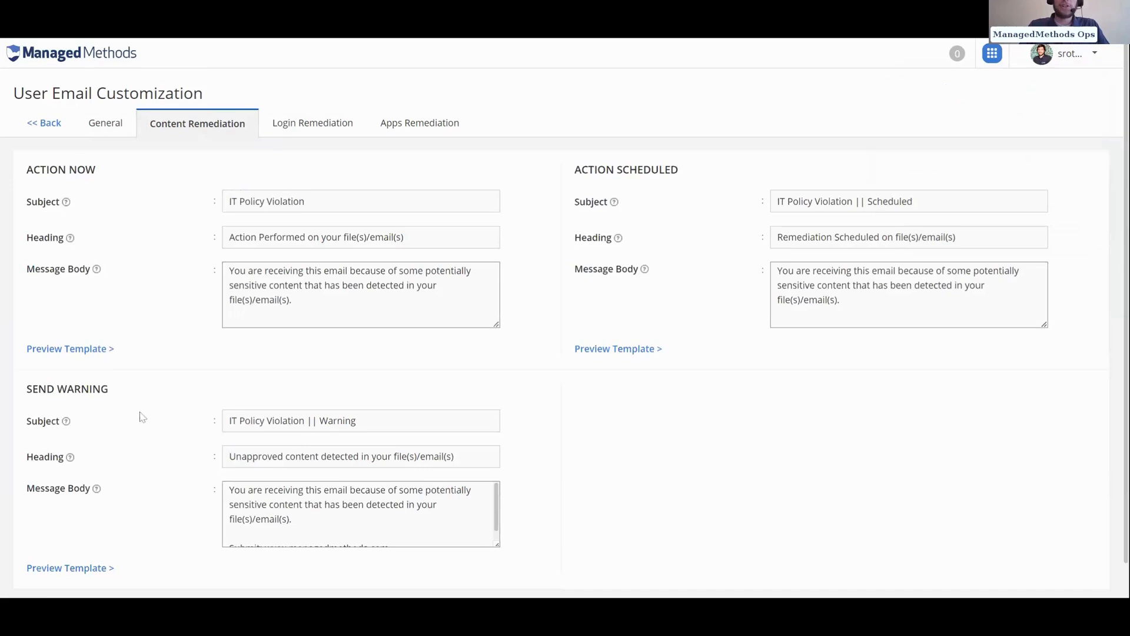
# - Preview the Send Warning email template, examine its header, message body and footer, and close the preview
pyautogui.scroll(-1, 74, 544)
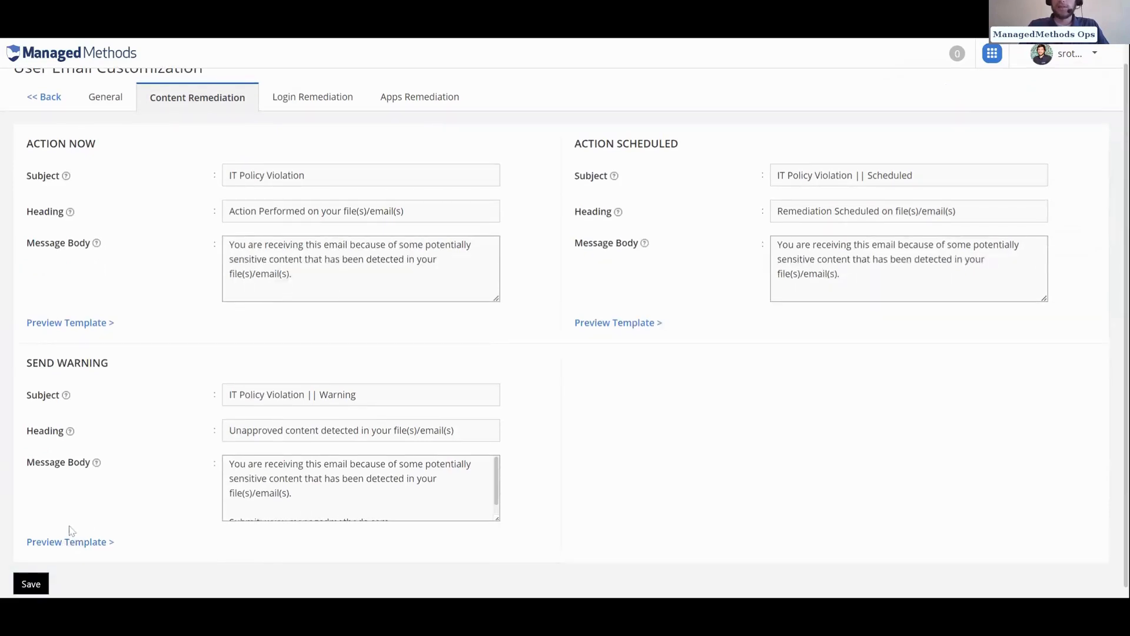
pyautogui.scroll(-1, 306, 489)
pyautogui.scroll(1, 306, 489)
pyautogui.scroll(-1, 113, 502)
pyautogui.click(62, 533)
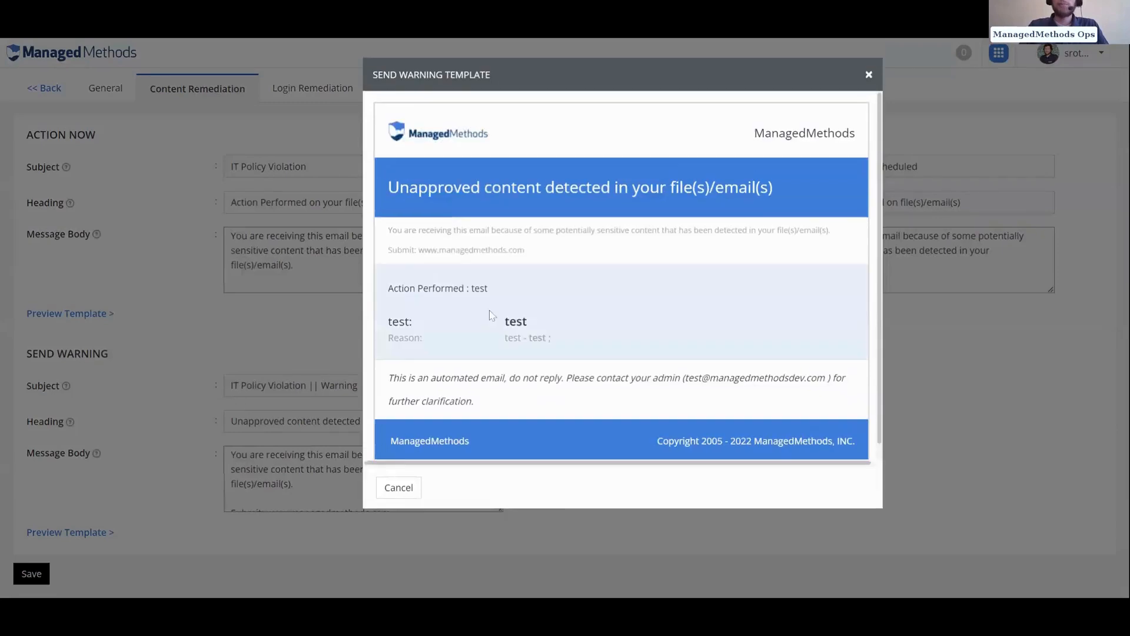
pyautogui.scroll(1, 504, 322)
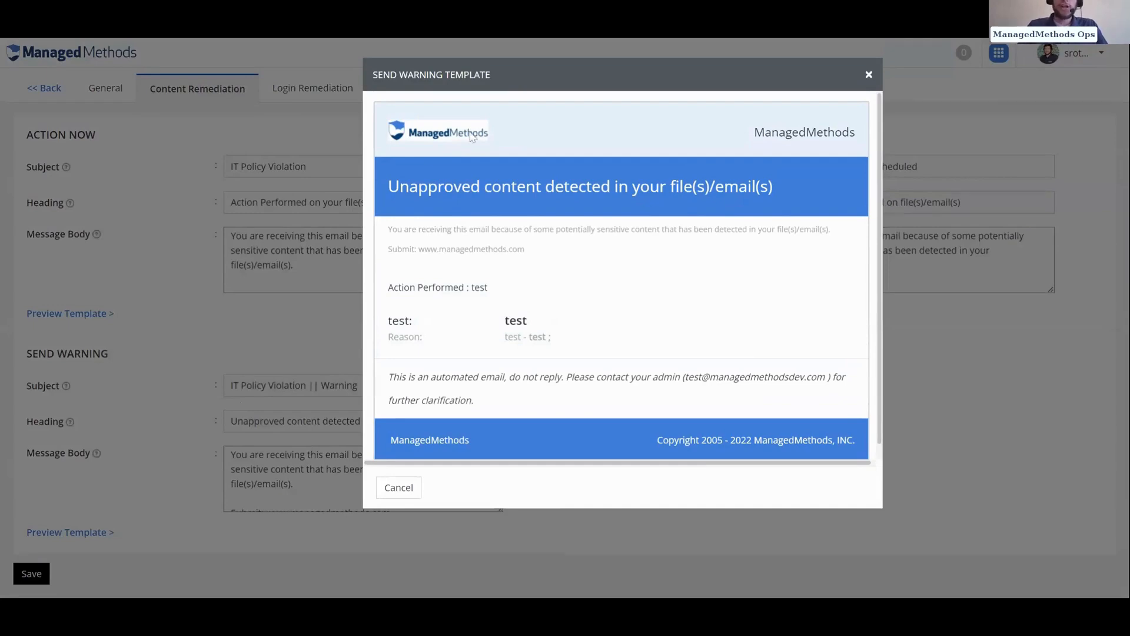
pyautogui.scroll(-1, 736, 297)
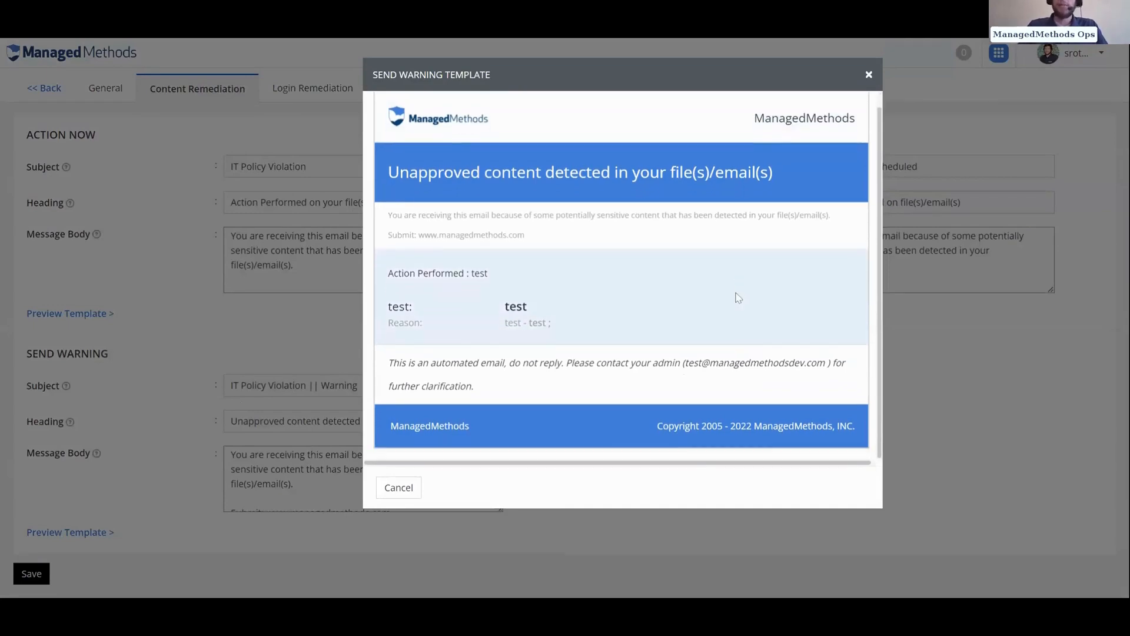
pyautogui.scroll(1, 630, 275)
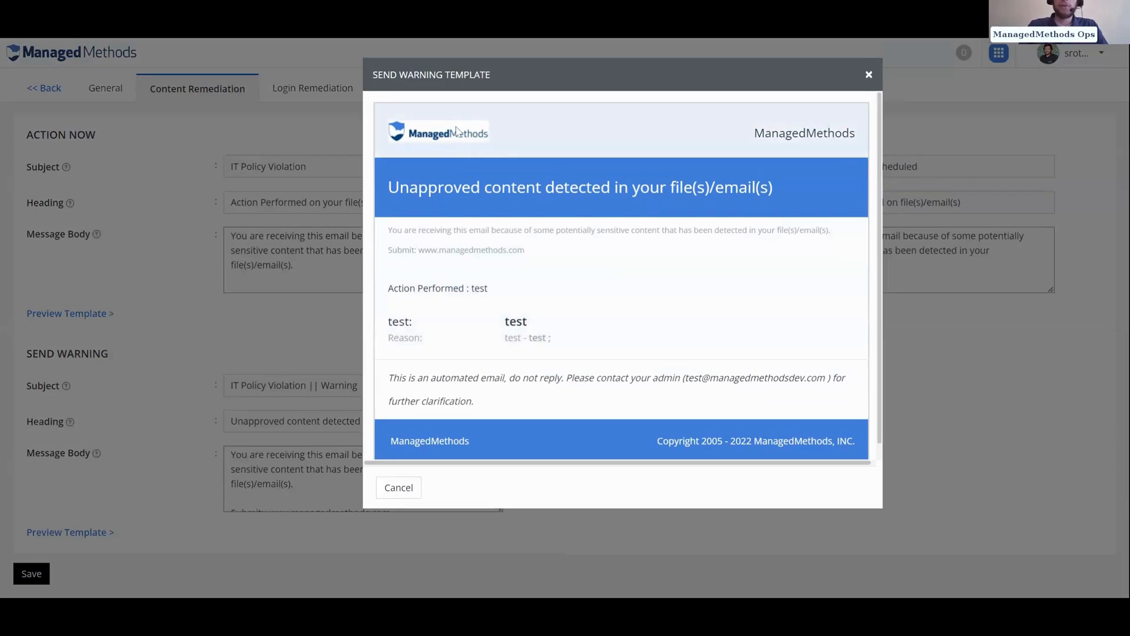
pyautogui.scroll(-1, 638, 417)
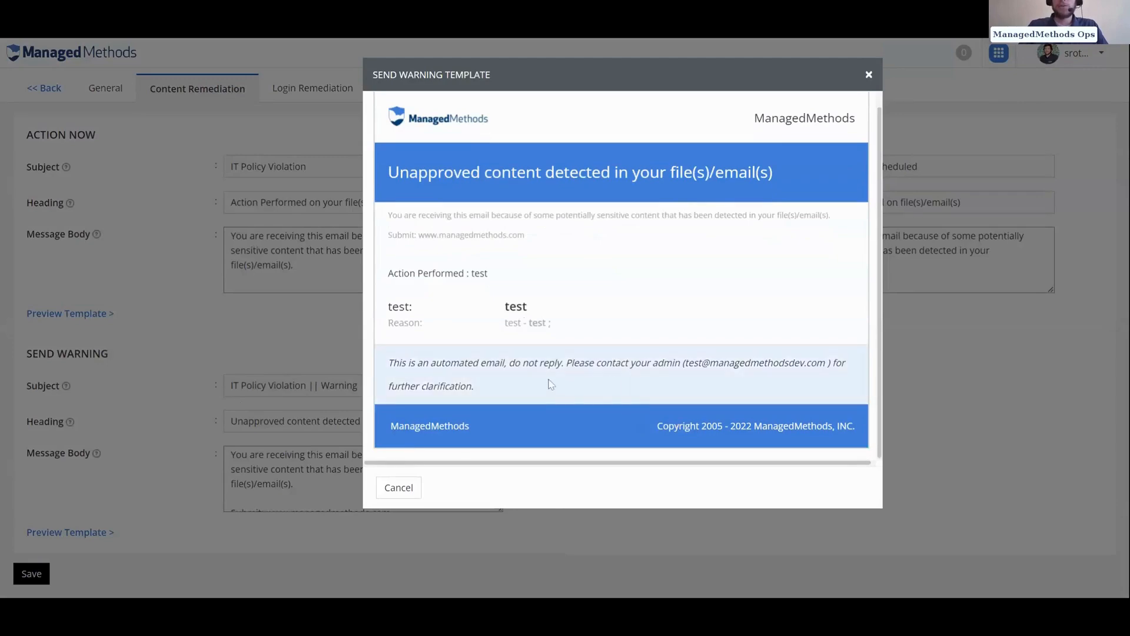
pyautogui.scroll(1, 550, 383)
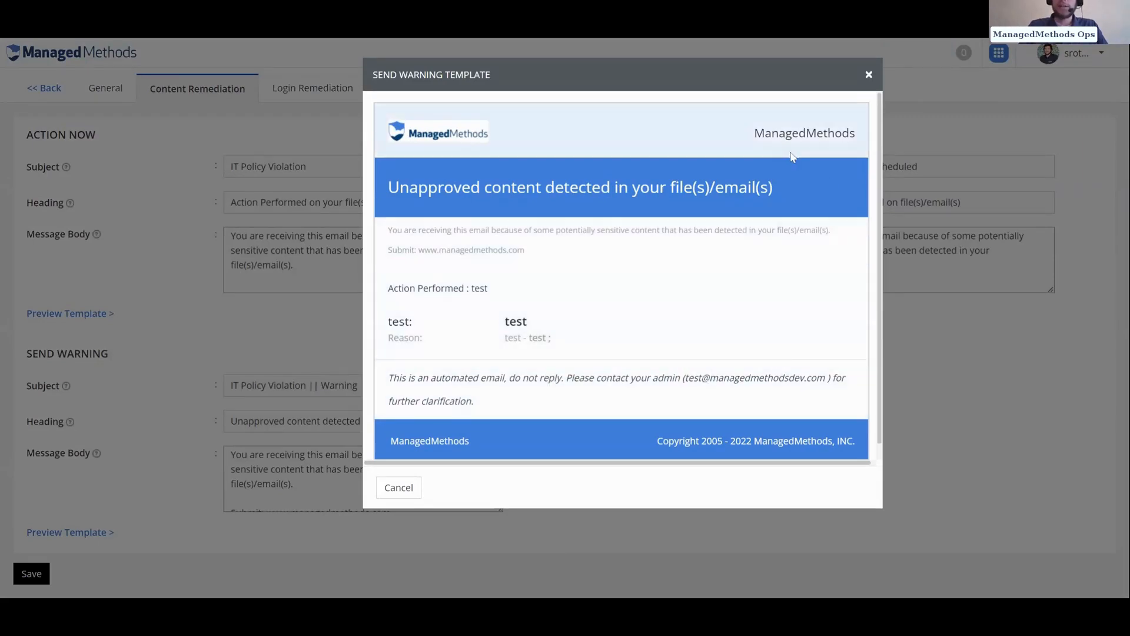
pyautogui.click(868, 77)
# - Leave the user email customization and return through the Admin summary to the Audit & Control overview
pyautogui.scroll(1, 5, 330)
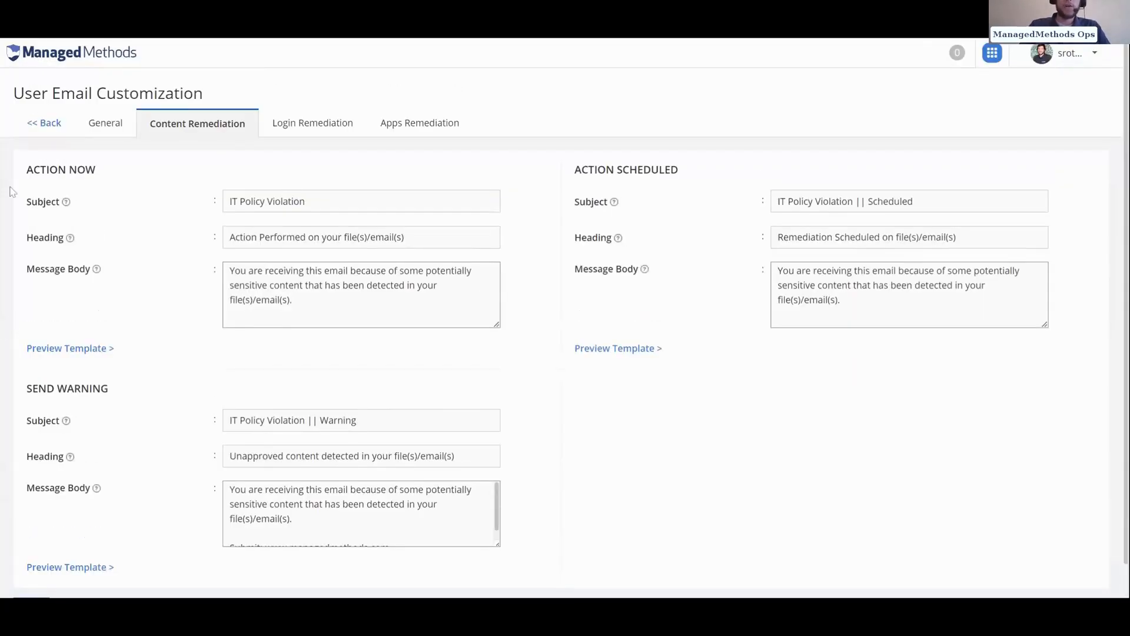
pyautogui.click(52, 123)
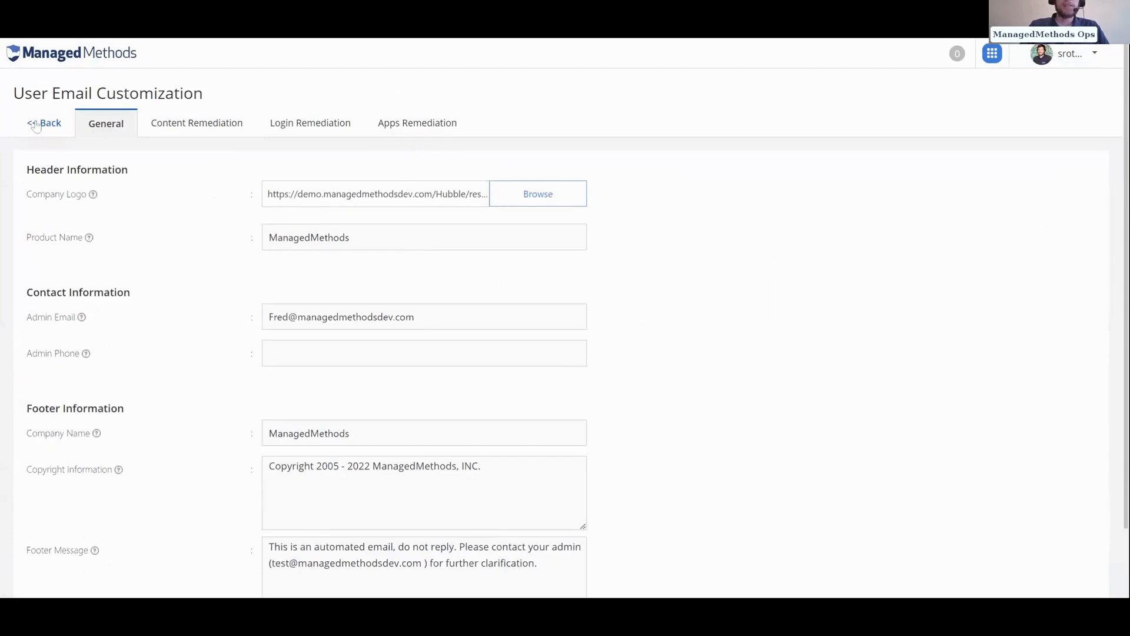
pyautogui.click(35, 127)
pyautogui.scroll(-1, 184, 419)
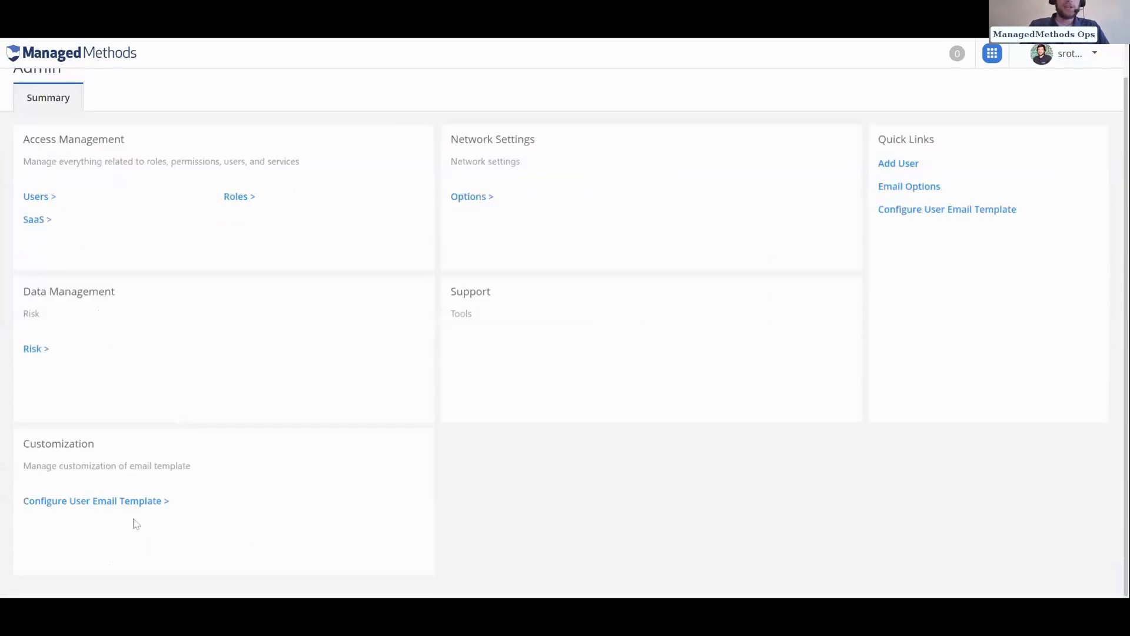
pyautogui.scroll(1, 185, 509)
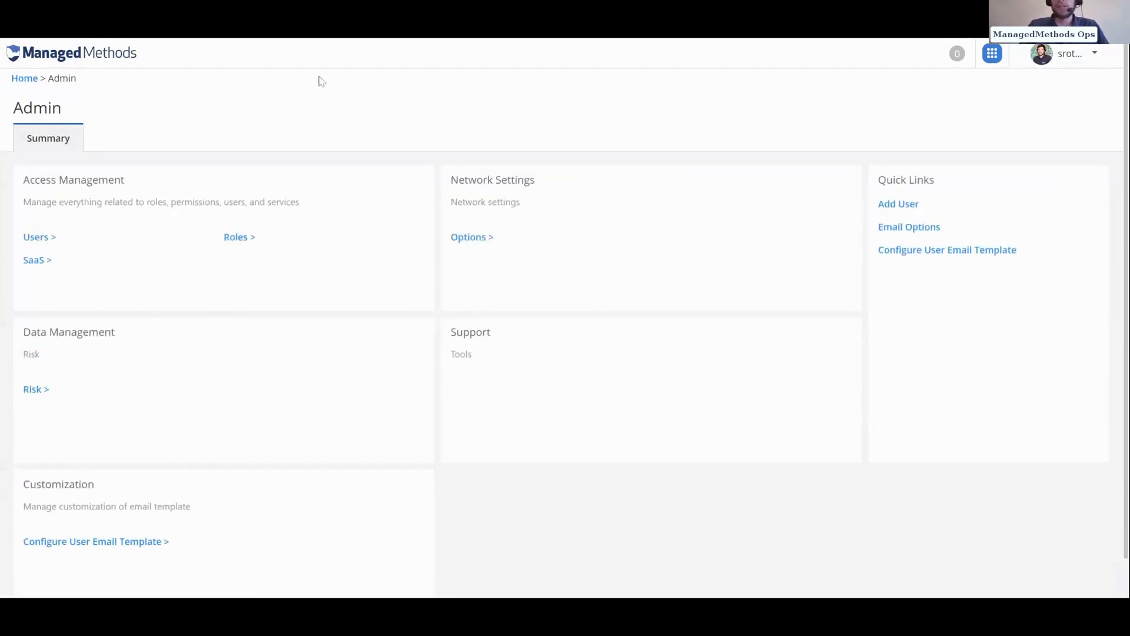
pyautogui.click(95, 55)
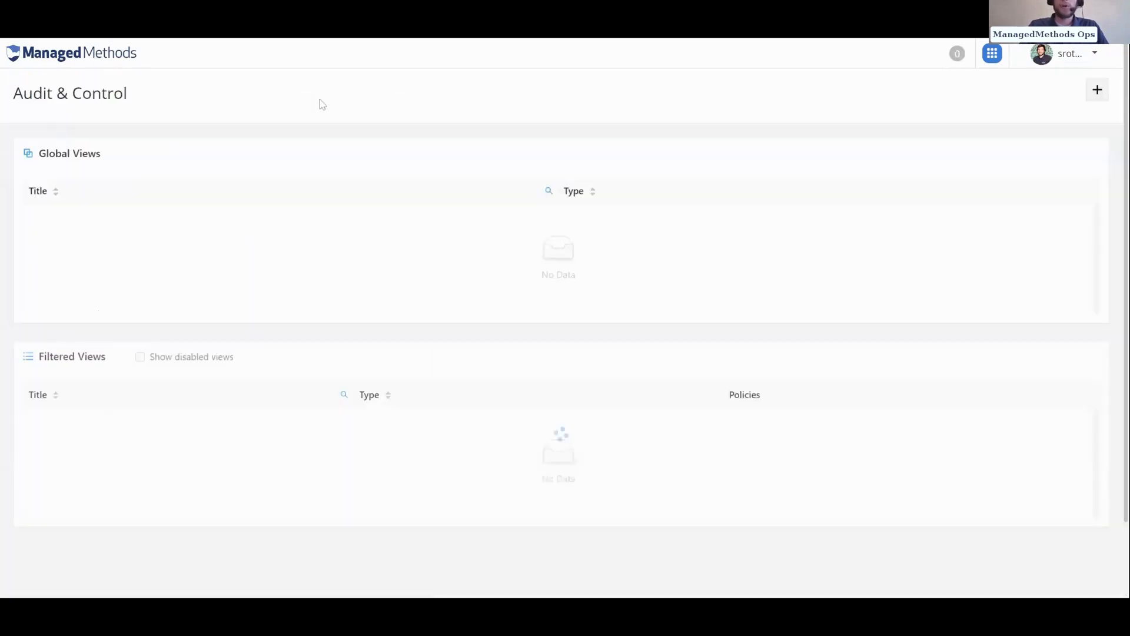
# - Try Warn User as the Drive remediation in the Students view's Malware Policy and inspect its warning message editor without adding text
pyautogui.click(754, 450)
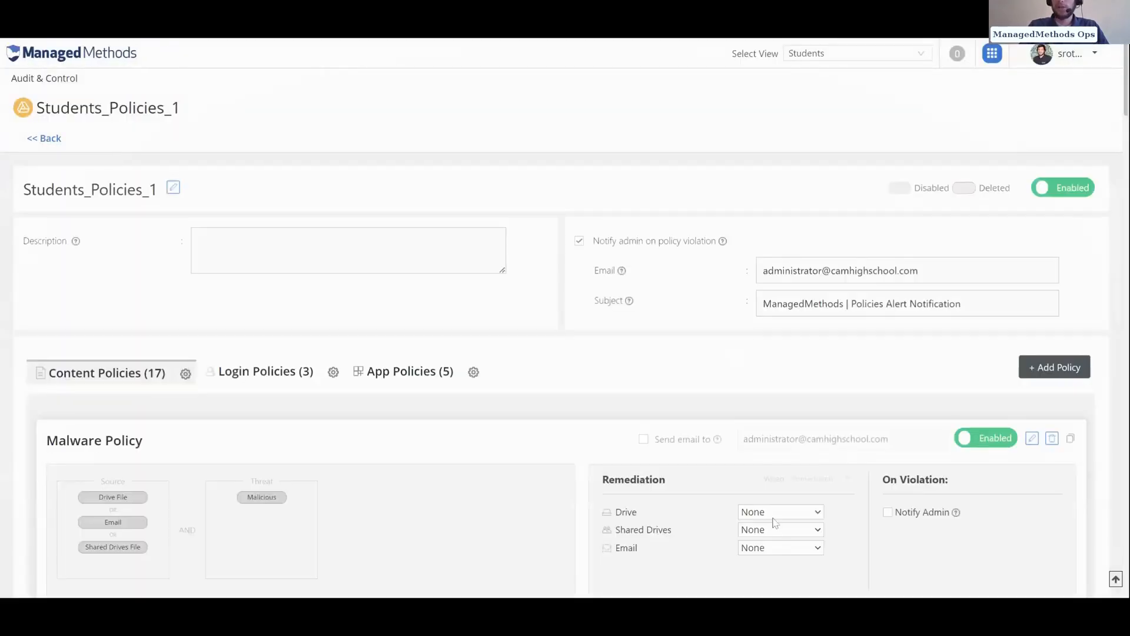
pyautogui.click(777, 526)
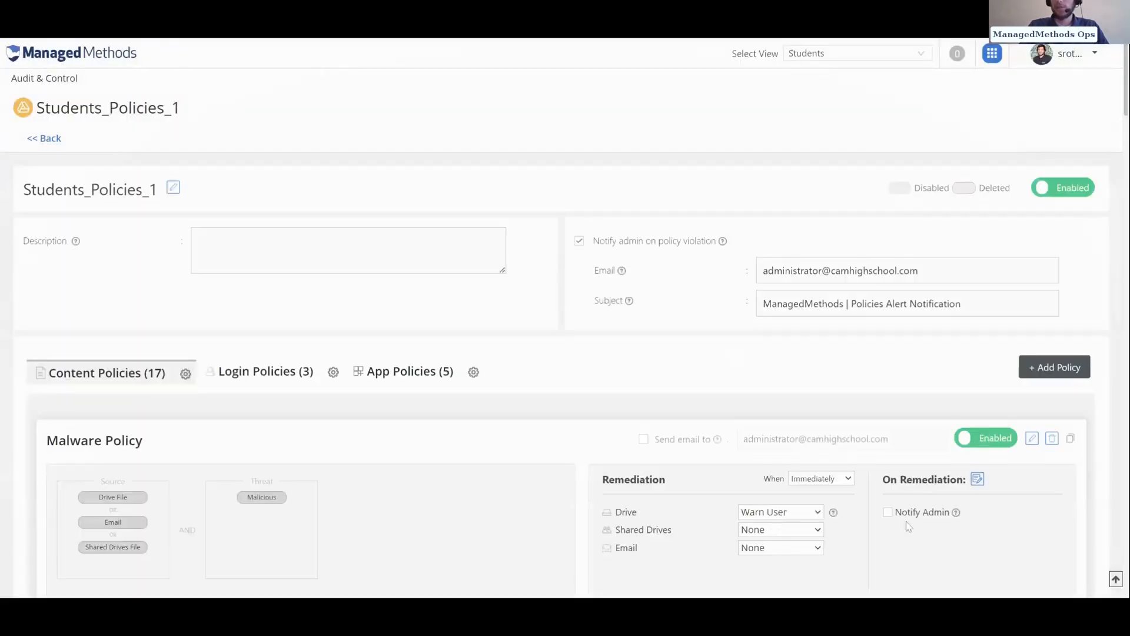
pyautogui.click(977, 479)
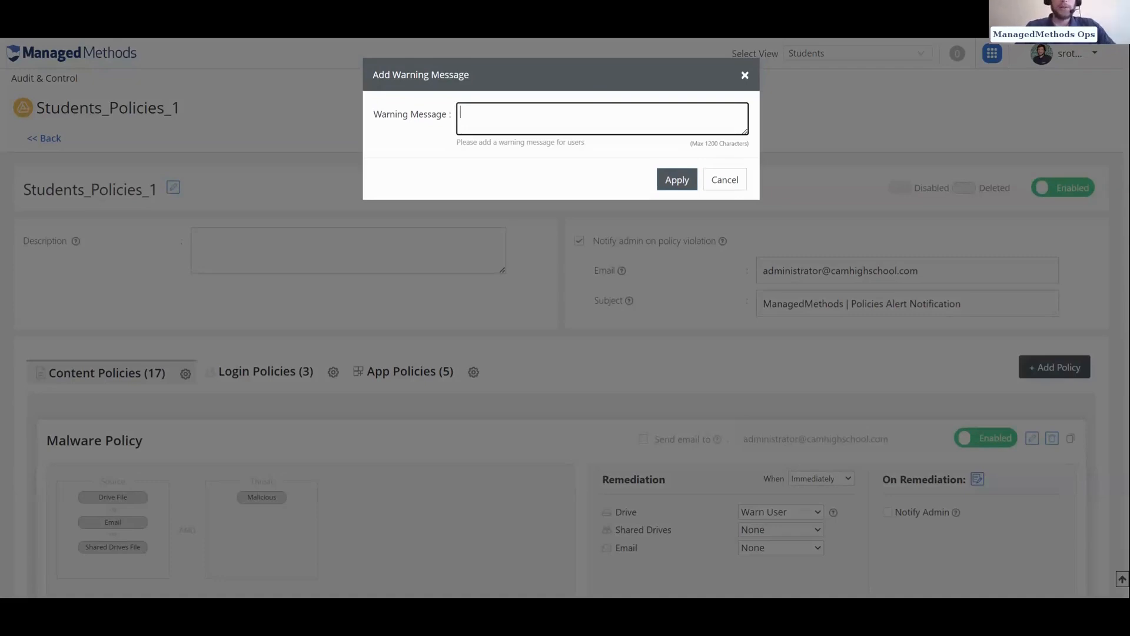
pyautogui.press('Escape')
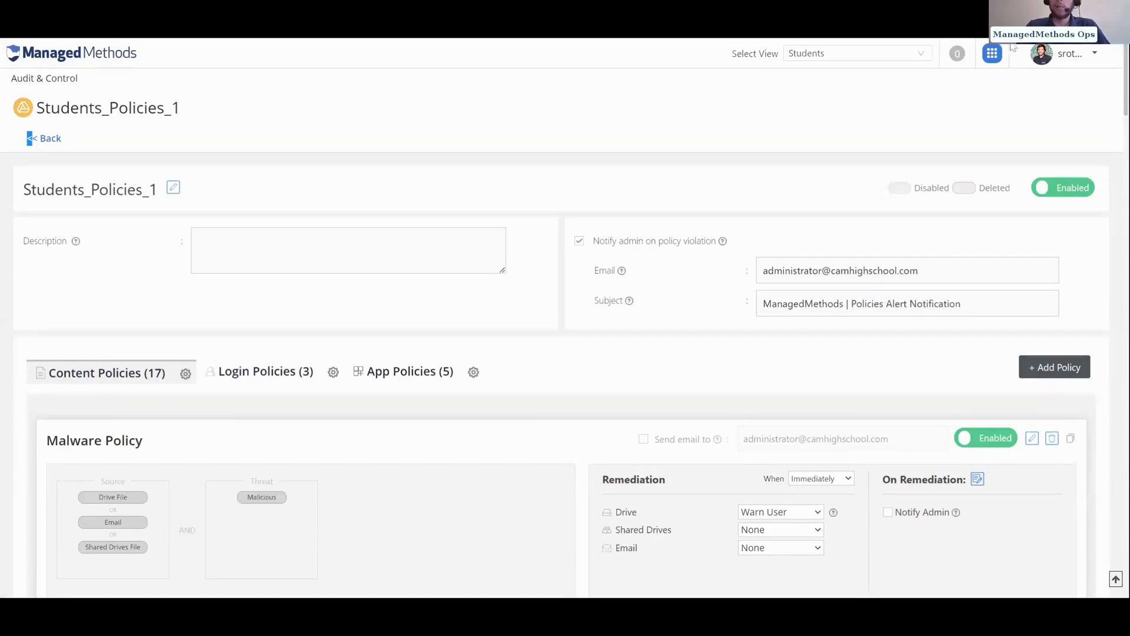
# - Open a blank form for a new custom risk in the Admin area's risk data management
pyautogui.click(992, 53)
pyautogui.click(1051, 106)
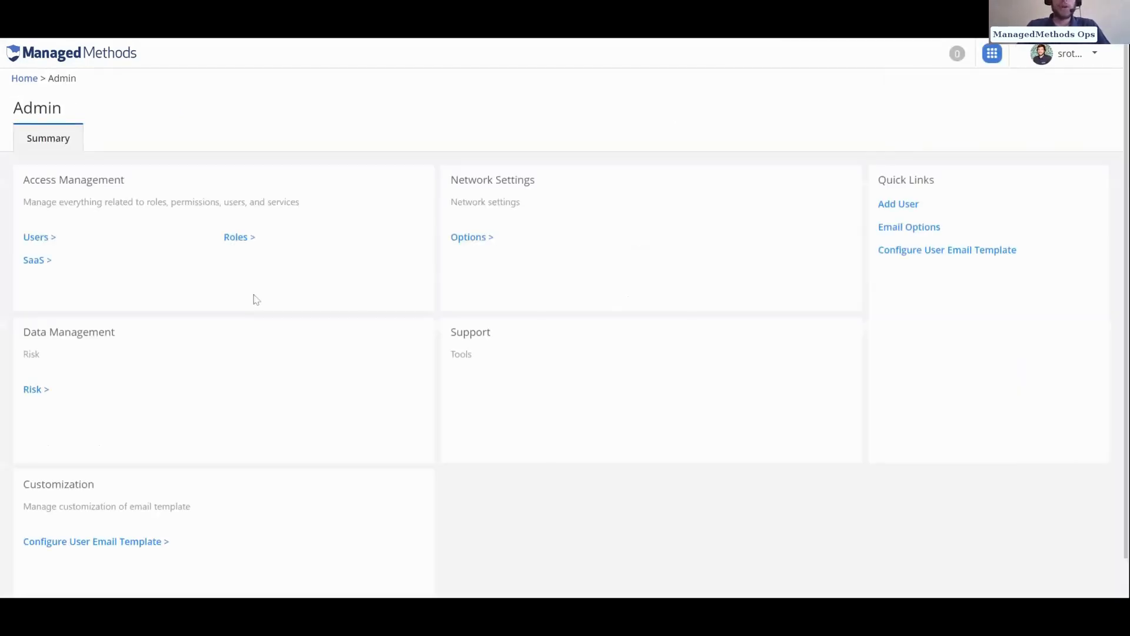
pyautogui.click(41, 395)
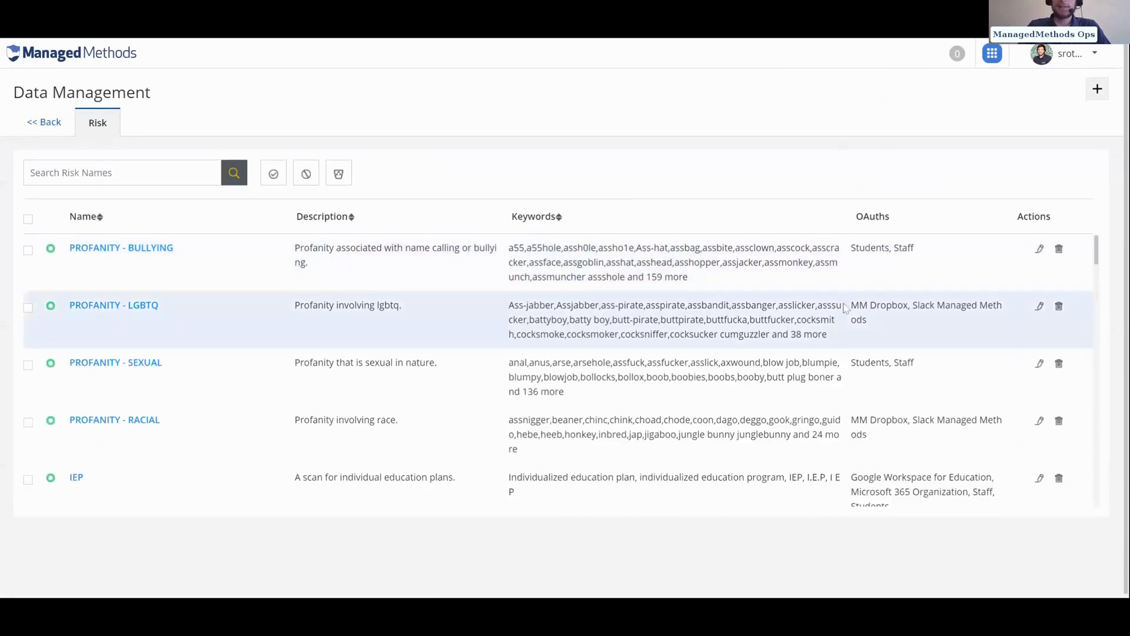
pyautogui.click(1098, 89)
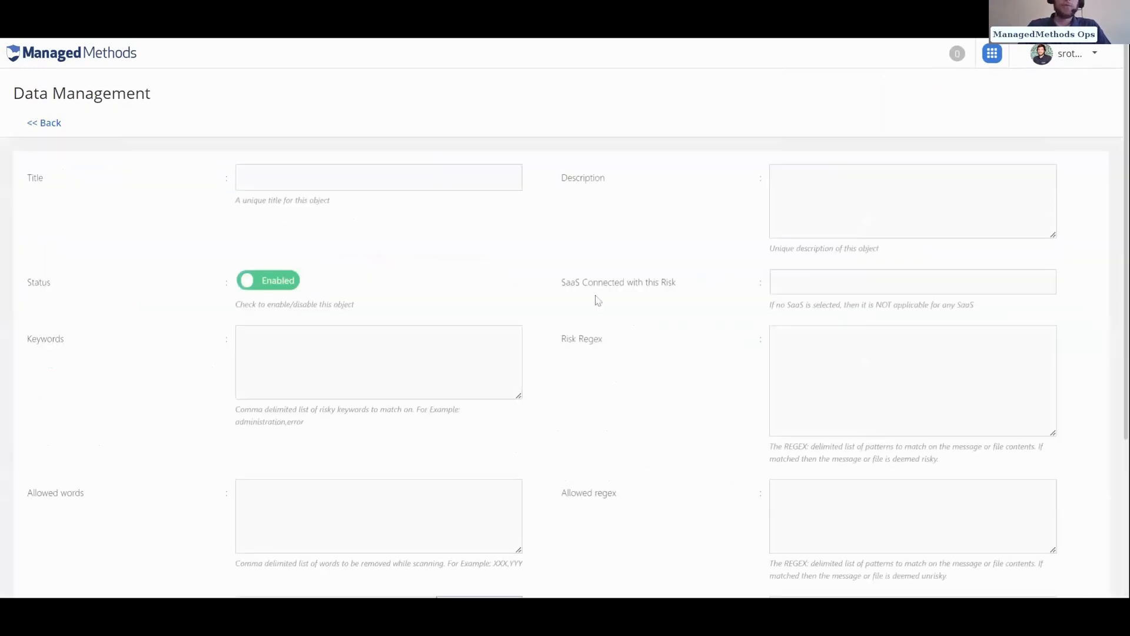
# - Review the new risk form's keyword, regex, allowed words, match count and context fields, and return to the risk list without saving
pyautogui.scroll(-3, 520, 294)
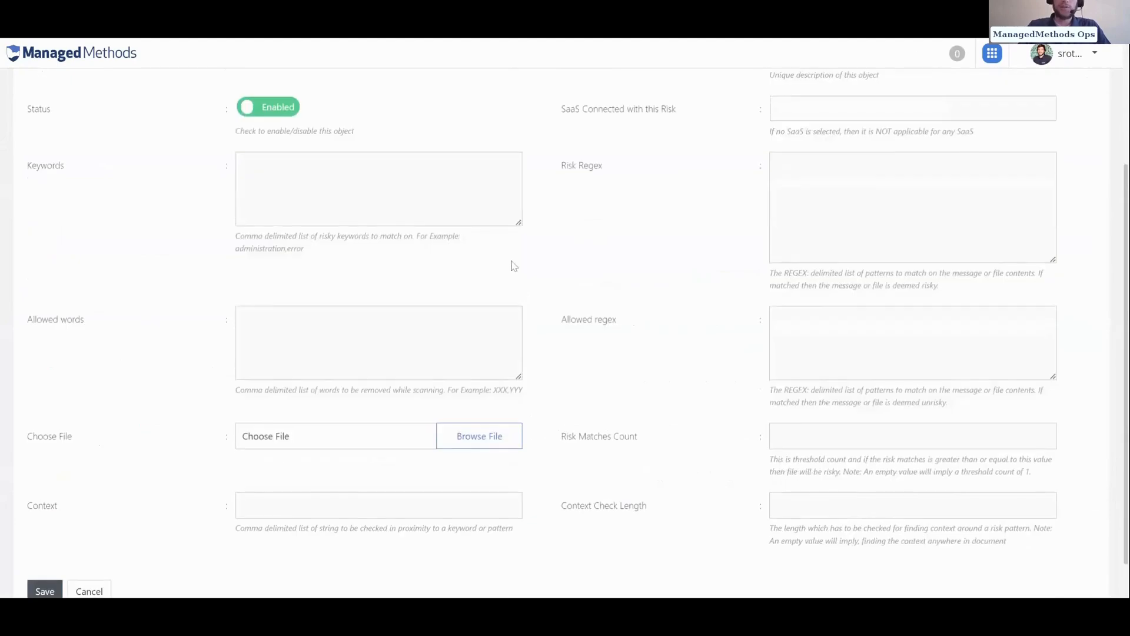
pyautogui.scroll(-1, 505, 246)
pyautogui.scroll(-1, 563, 230)
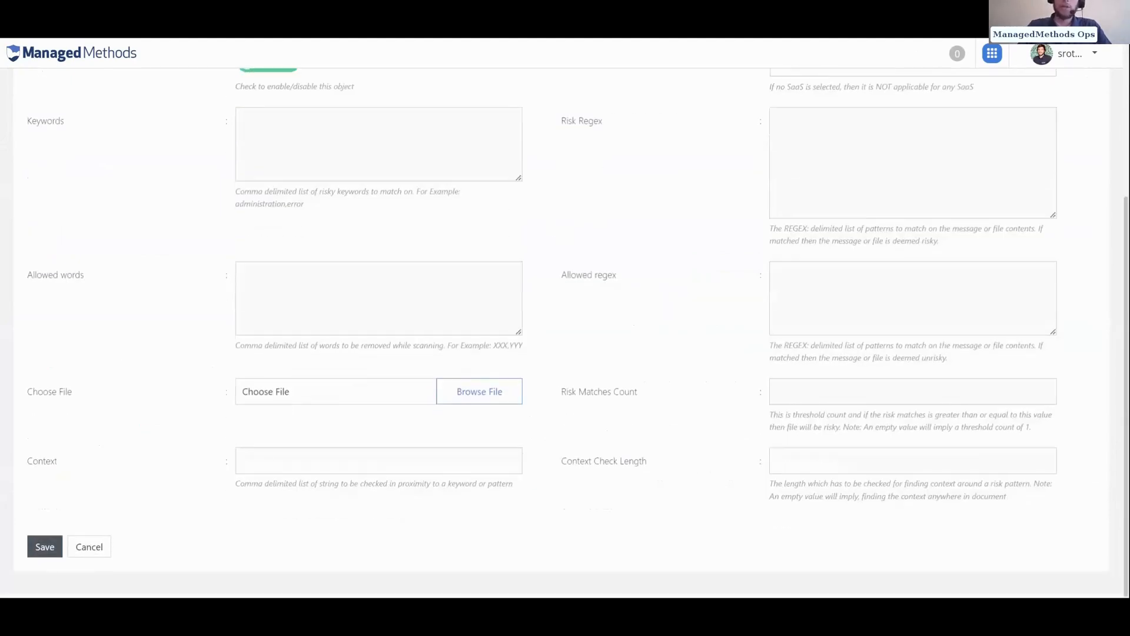
pyautogui.click(483, 297)
pyautogui.scroll(1, 483, 298)
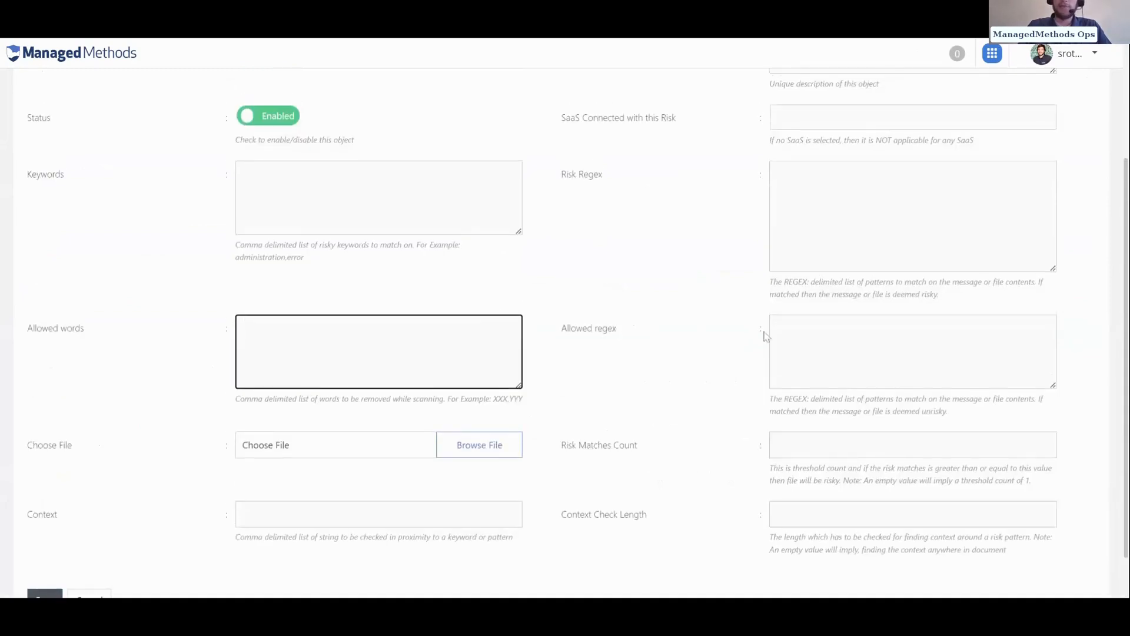
pyautogui.scroll(-1, 749, 348)
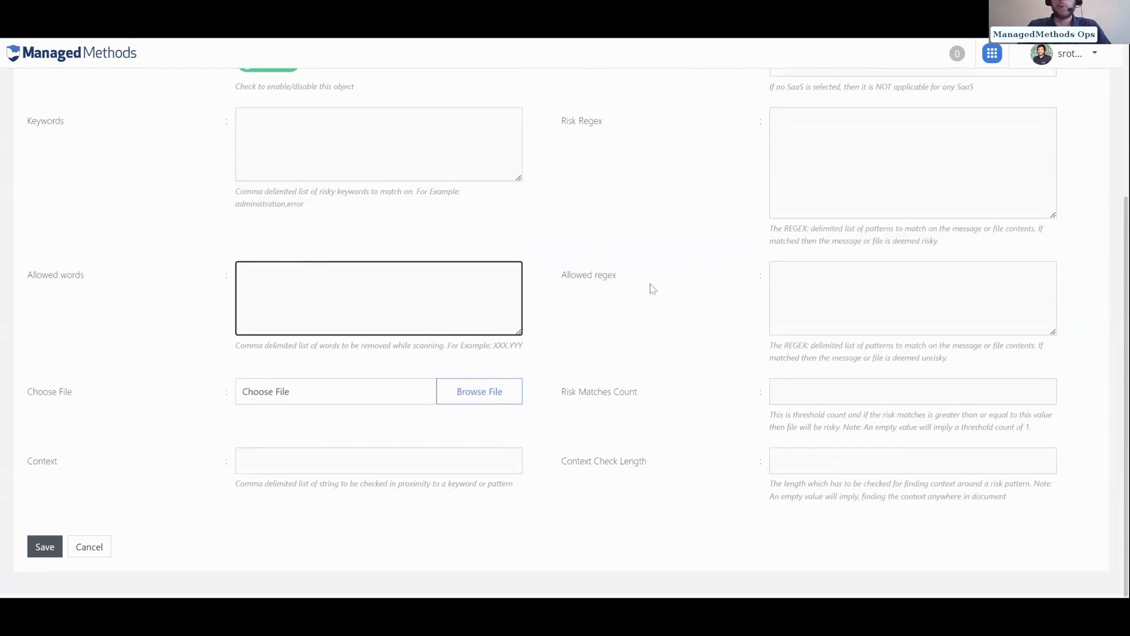
pyautogui.scroll(4, 654, 289)
pyautogui.click(46, 113)
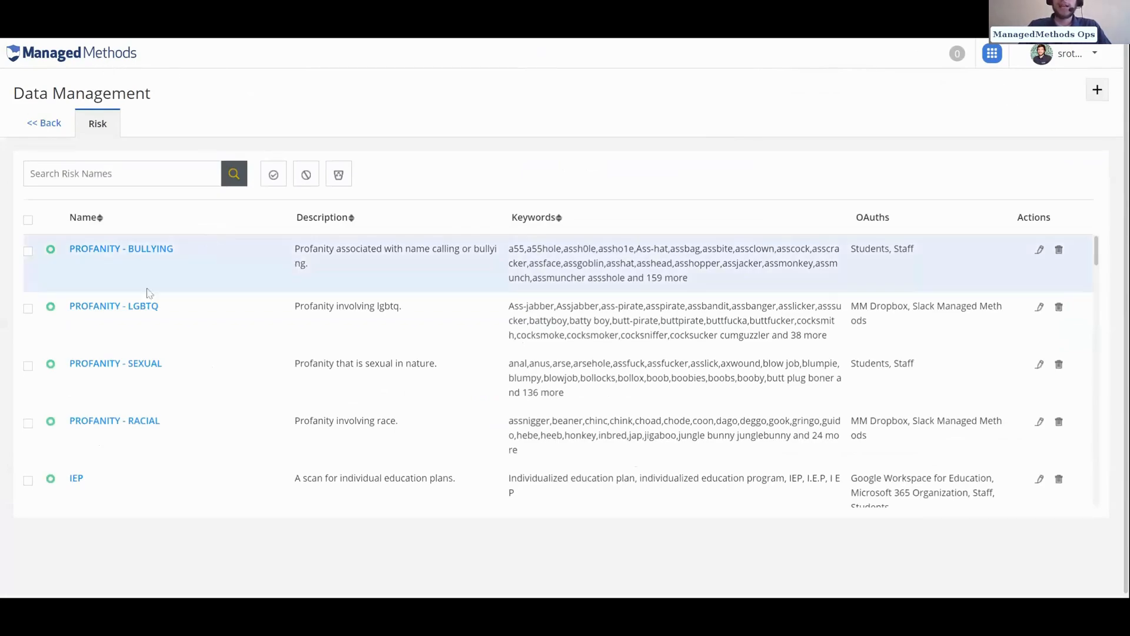
# - Return to the Audit & Control overview and open the enabled policies of the Students filtered view
pyautogui.click(75, 59)
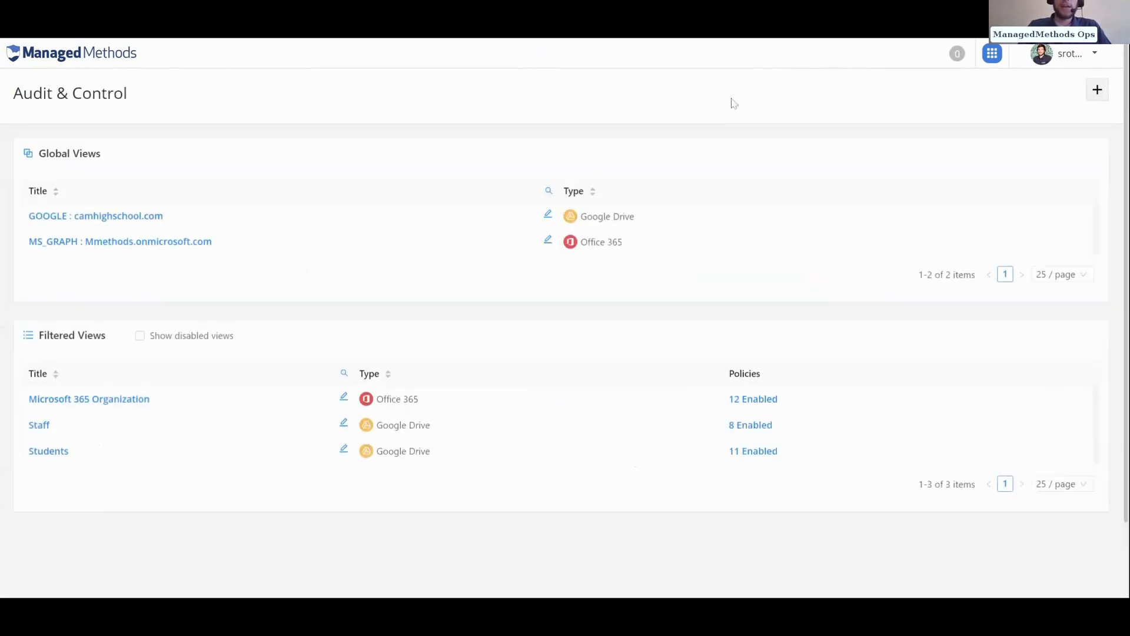
pyautogui.scroll(-2, 725, 137)
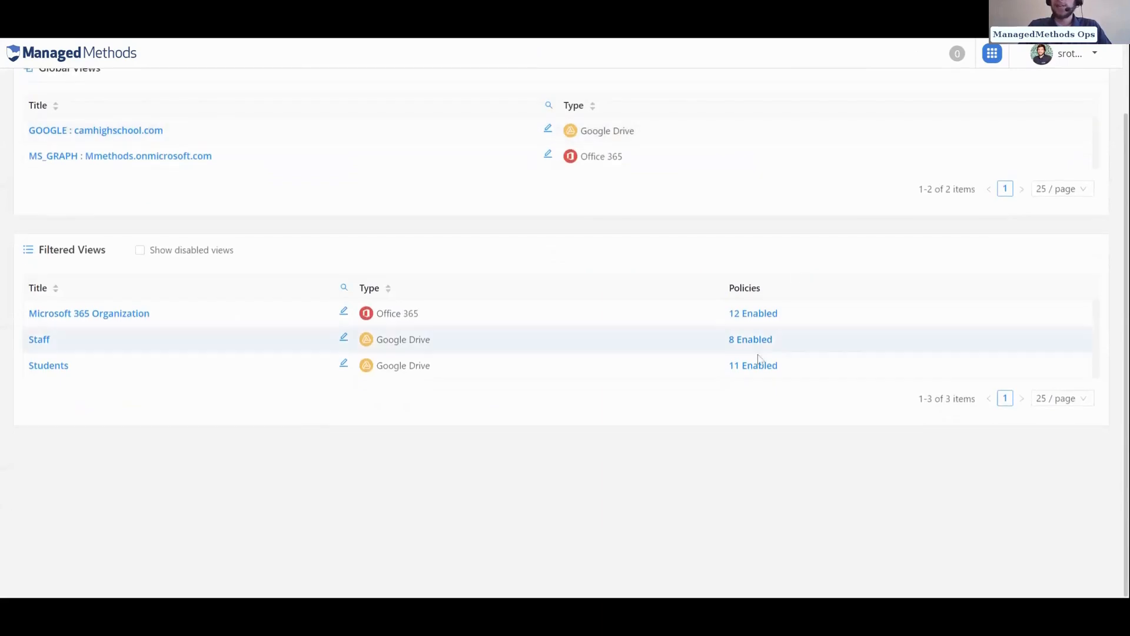
pyautogui.scroll(1, 755, 373)
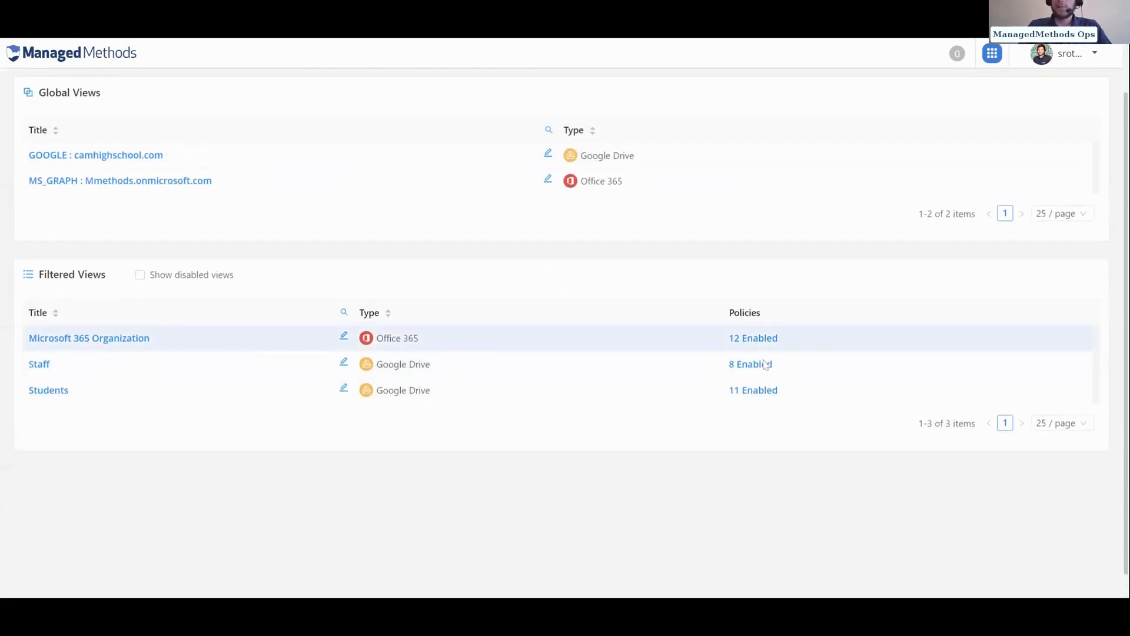
pyautogui.click(750, 390)
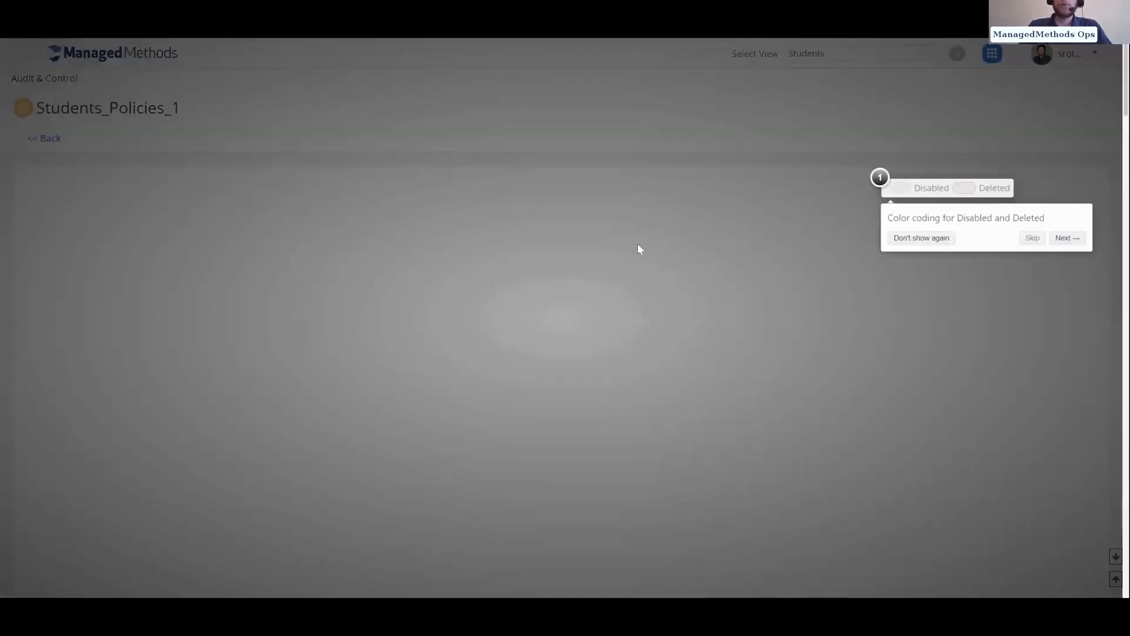
# - Enable the Malware Policy's Send email to option, keeping the prefilled administrator email address as recipient
pyautogui.scroll(-2, 624, 209)
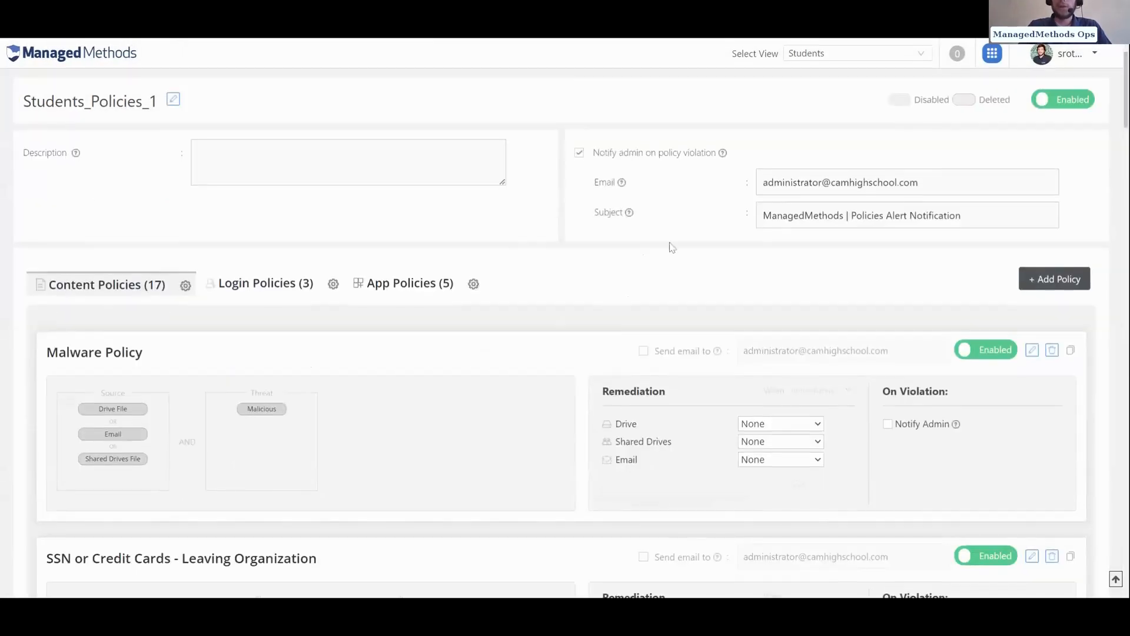
pyautogui.scroll(-2, 671, 245)
pyautogui.scroll(-2, 790, 278)
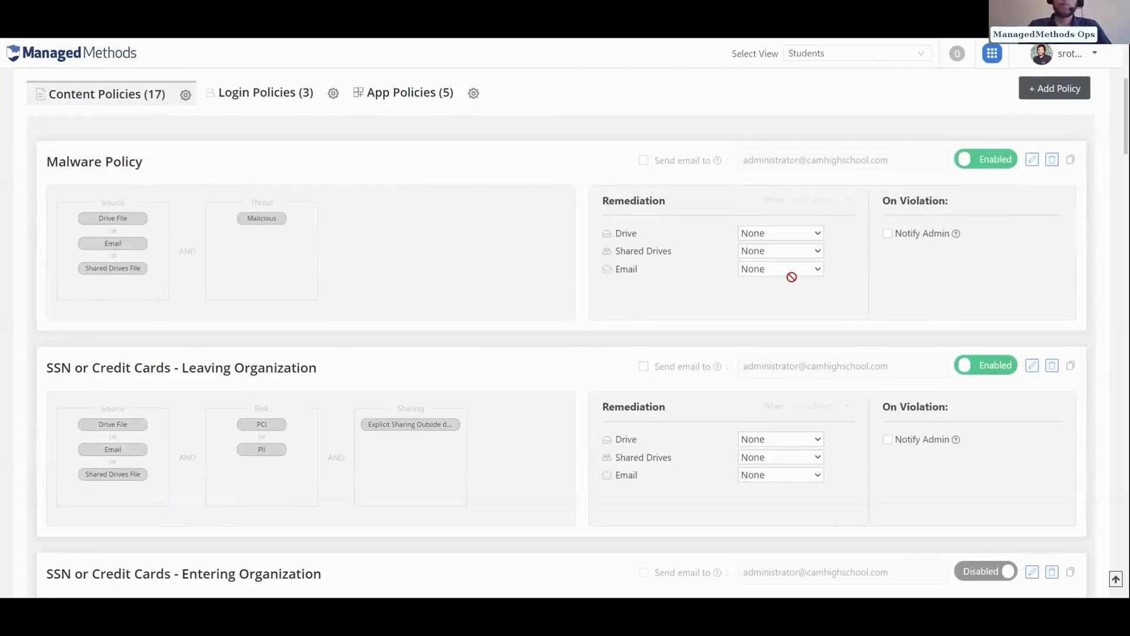
pyautogui.scroll(1, 866, 263)
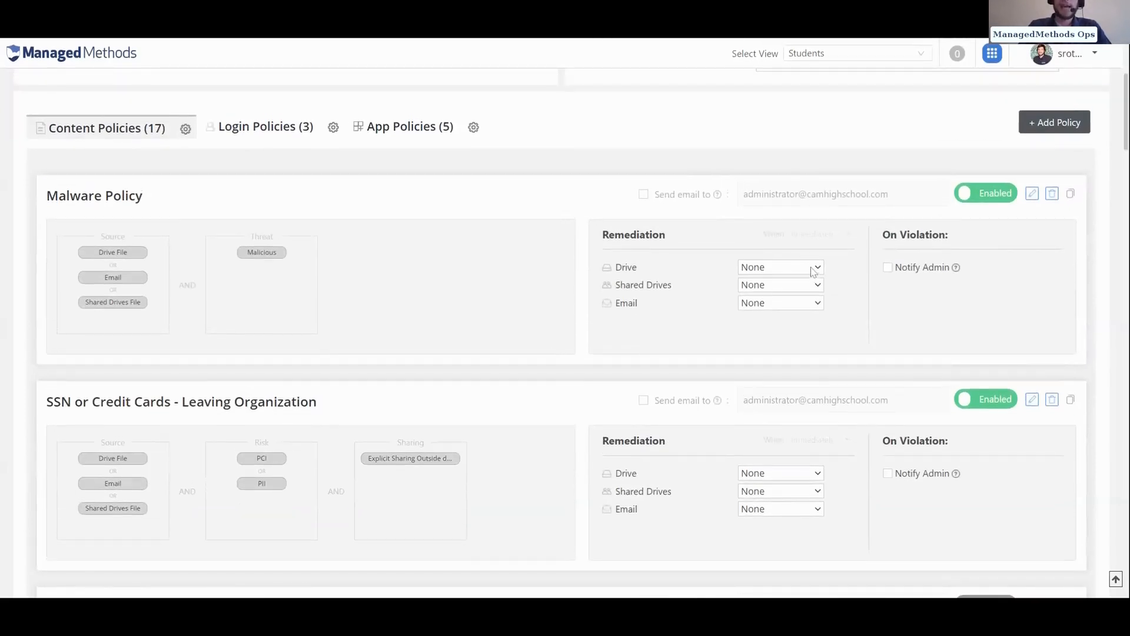
pyautogui.click(643, 195)
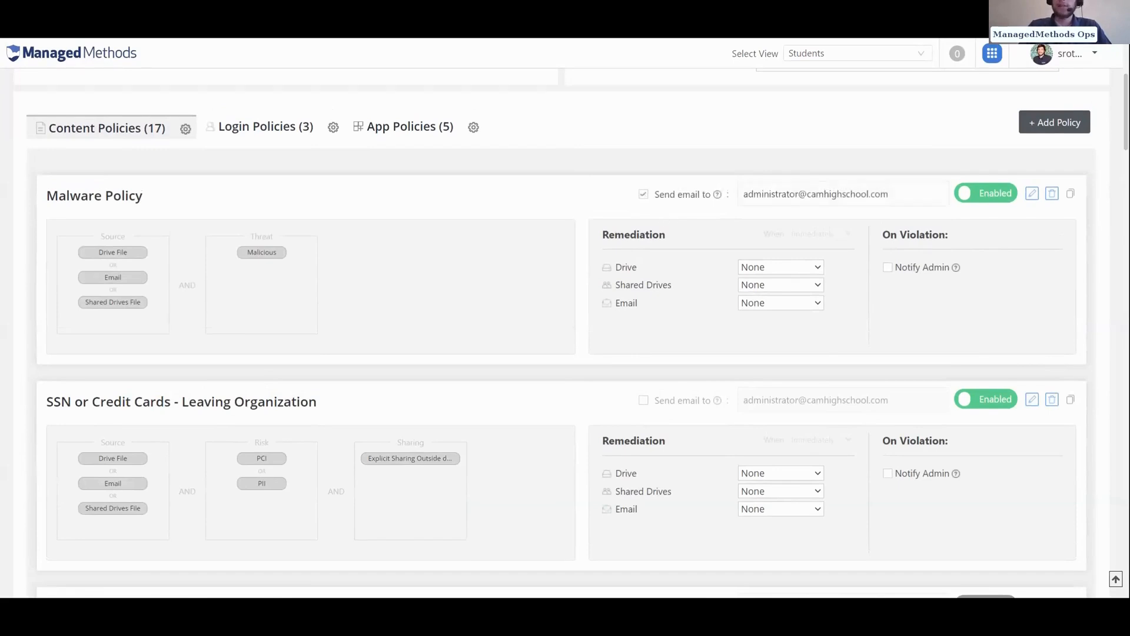
pyautogui.click(798, 194)
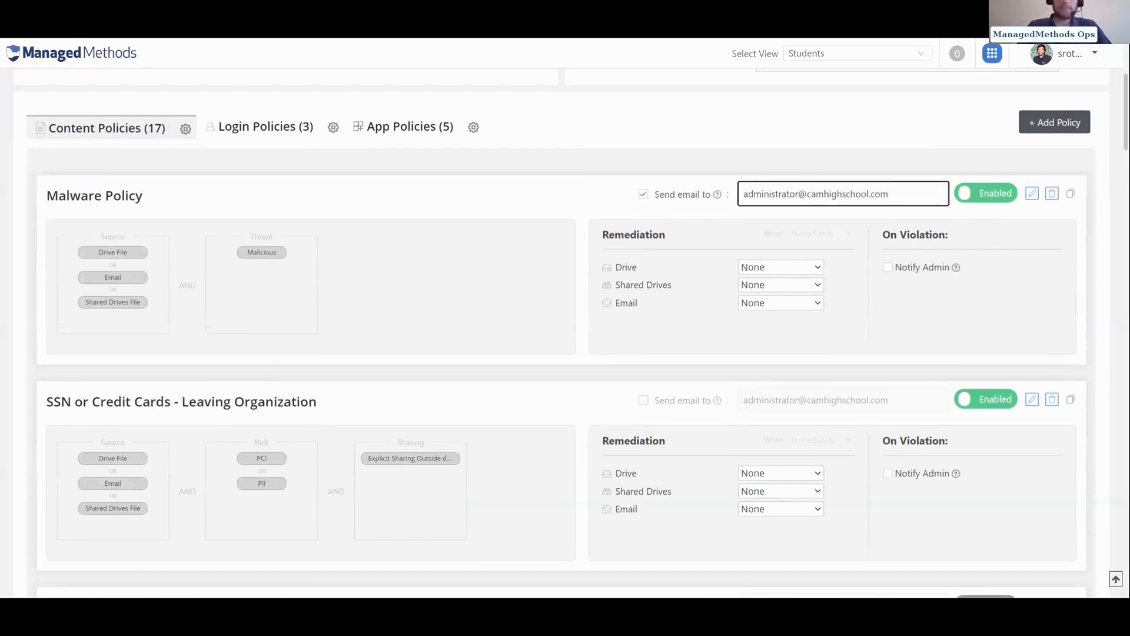
pyautogui.scroll(5, 575, 192)
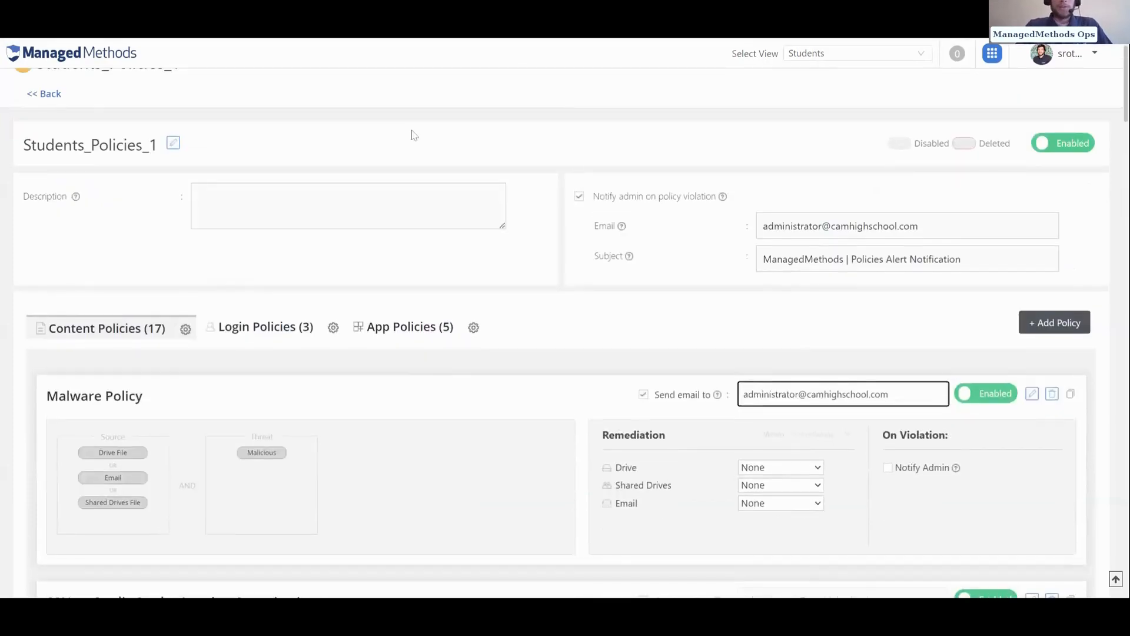
pyautogui.click(437, 166)
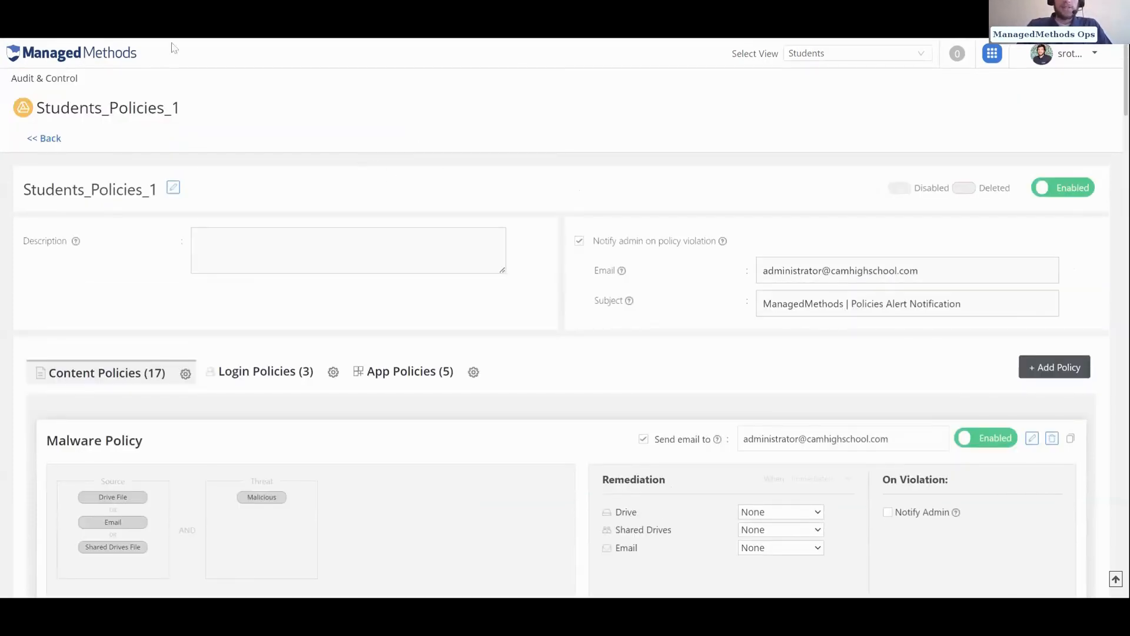
# - Open the policy violations of the GOOGLE : camhighschool.com global view and look over the violation summary and list
pyautogui.click(90, 59)
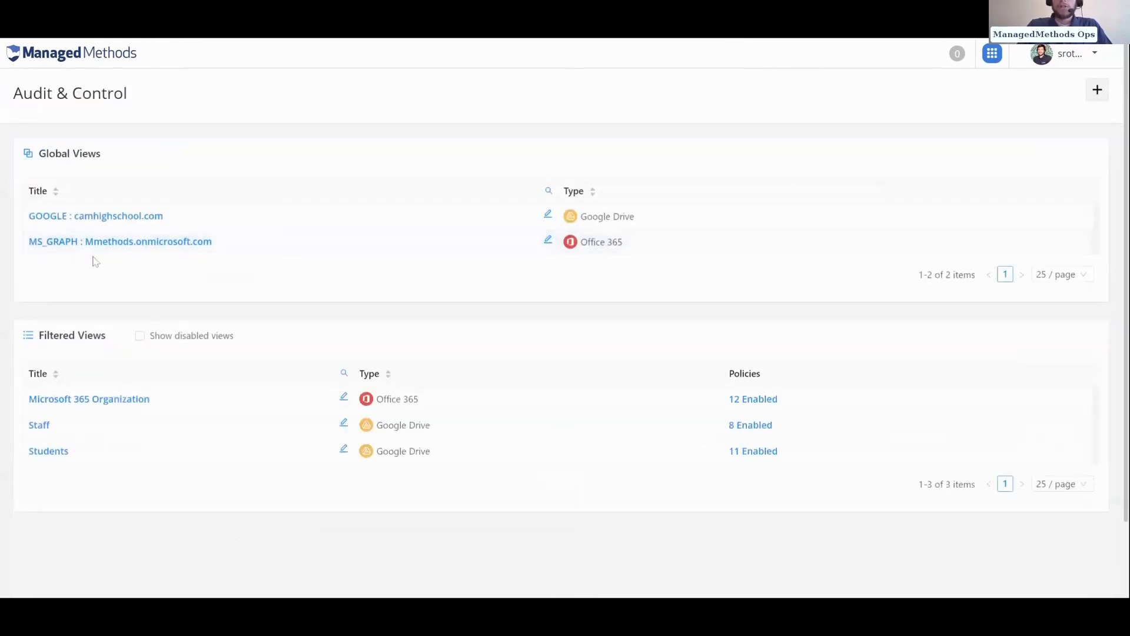
pyautogui.click(94, 216)
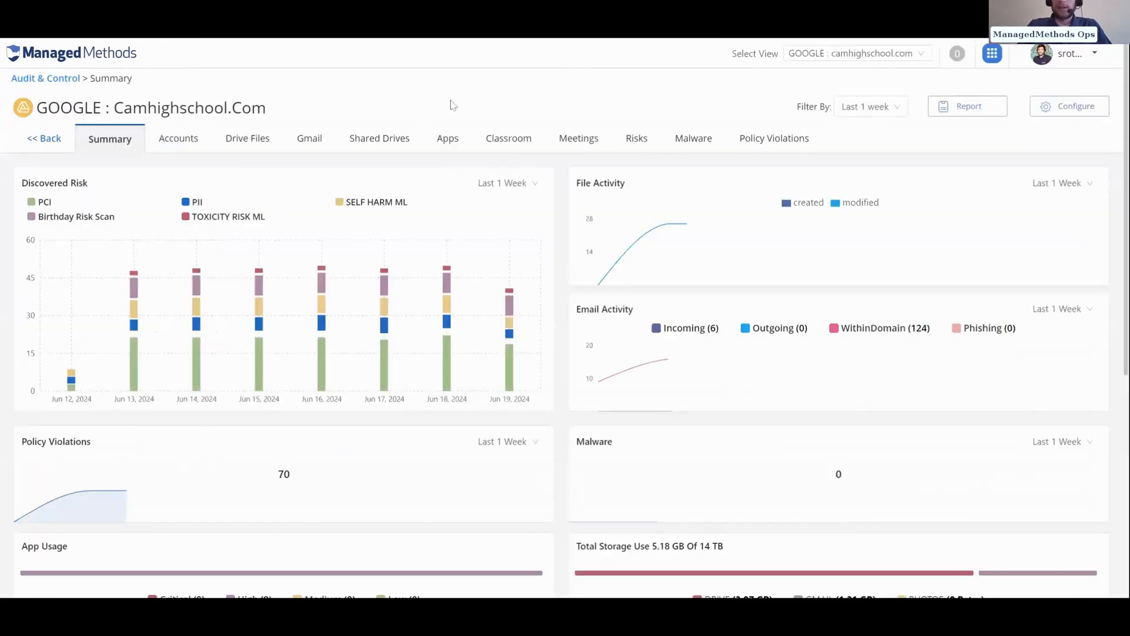
pyautogui.click(635, 141)
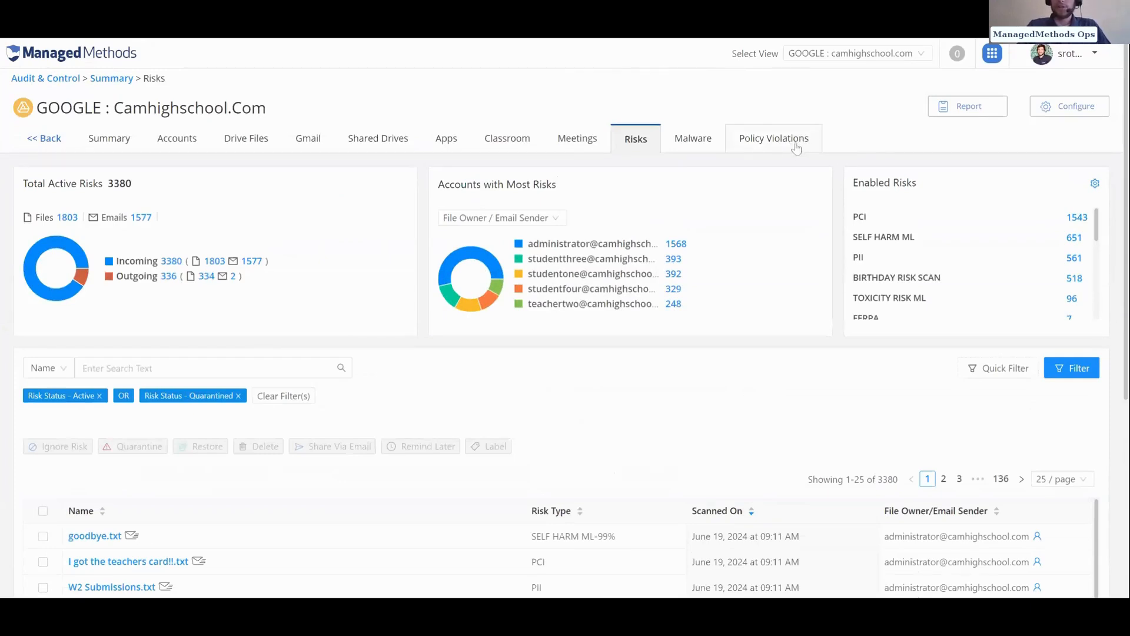
pyautogui.click(795, 146)
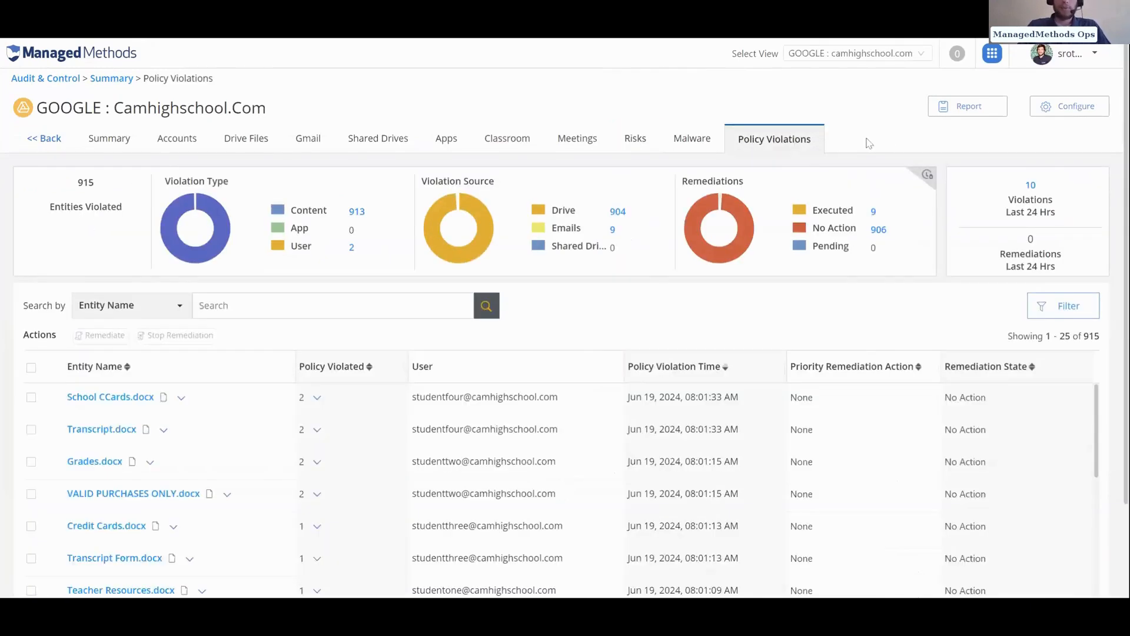
pyautogui.scroll(-2, 568, 305)
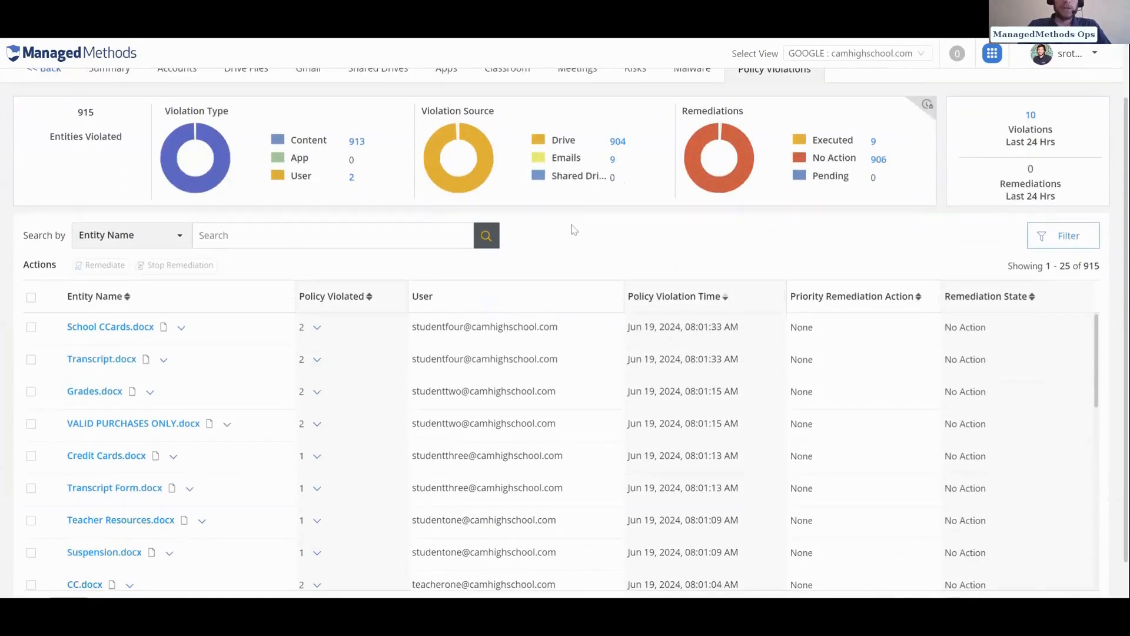
pyautogui.scroll(2, 574, 230)
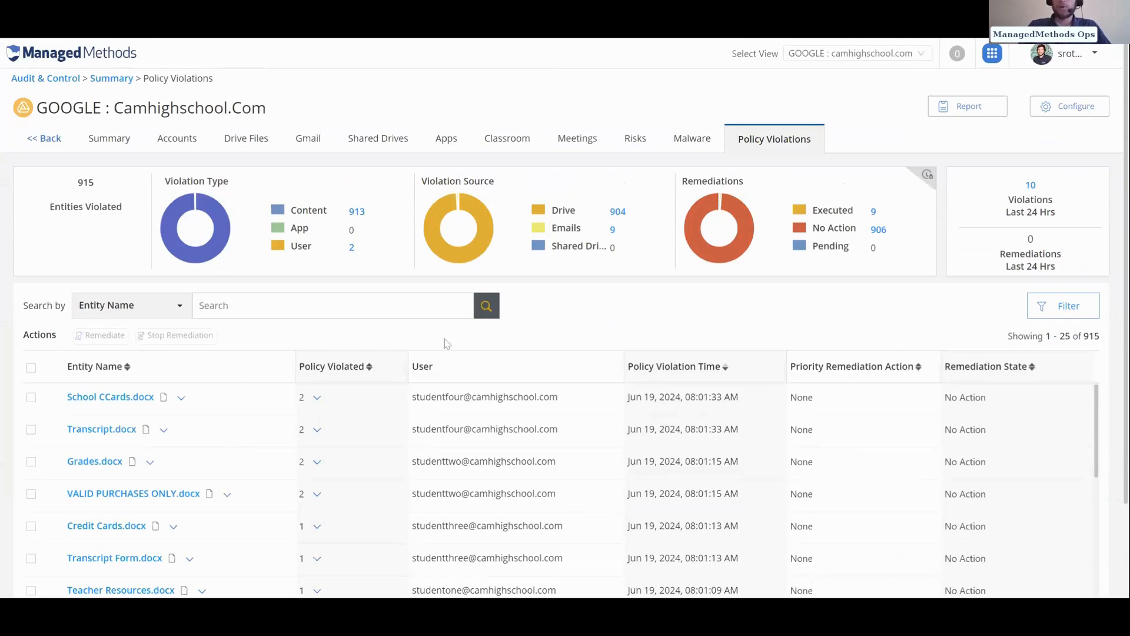
# - Inspect the violation details, violated policies and priority remediation action of School CCards.docx, and select its entry
pyautogui.click(181, 398)
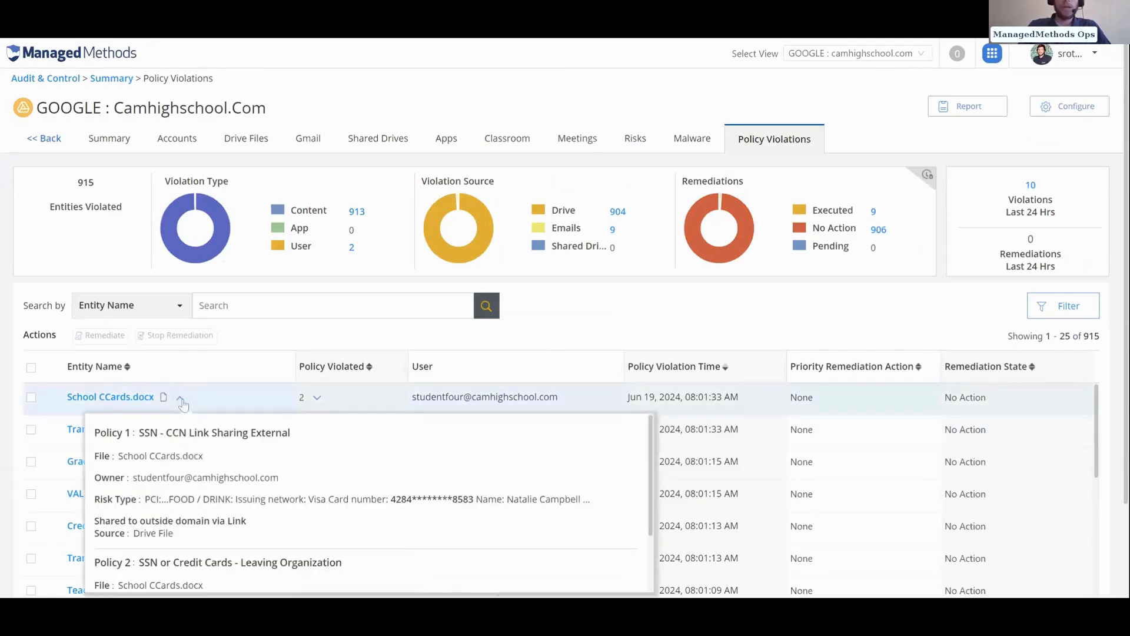
pyautogui.click(316, 399)
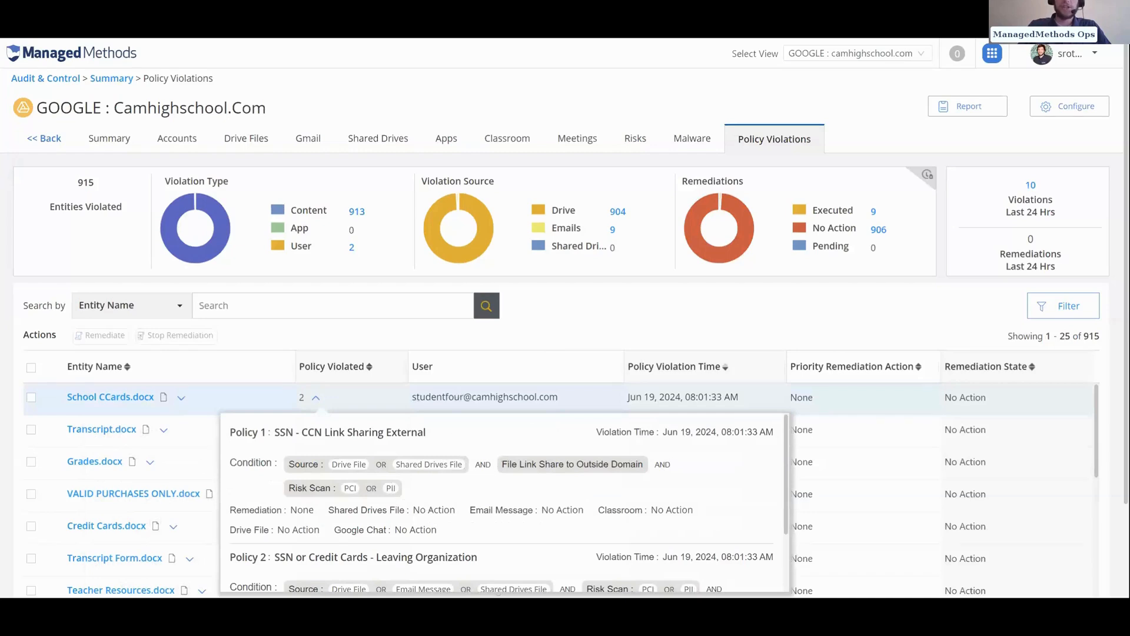
pyautogui.click(695, 347)
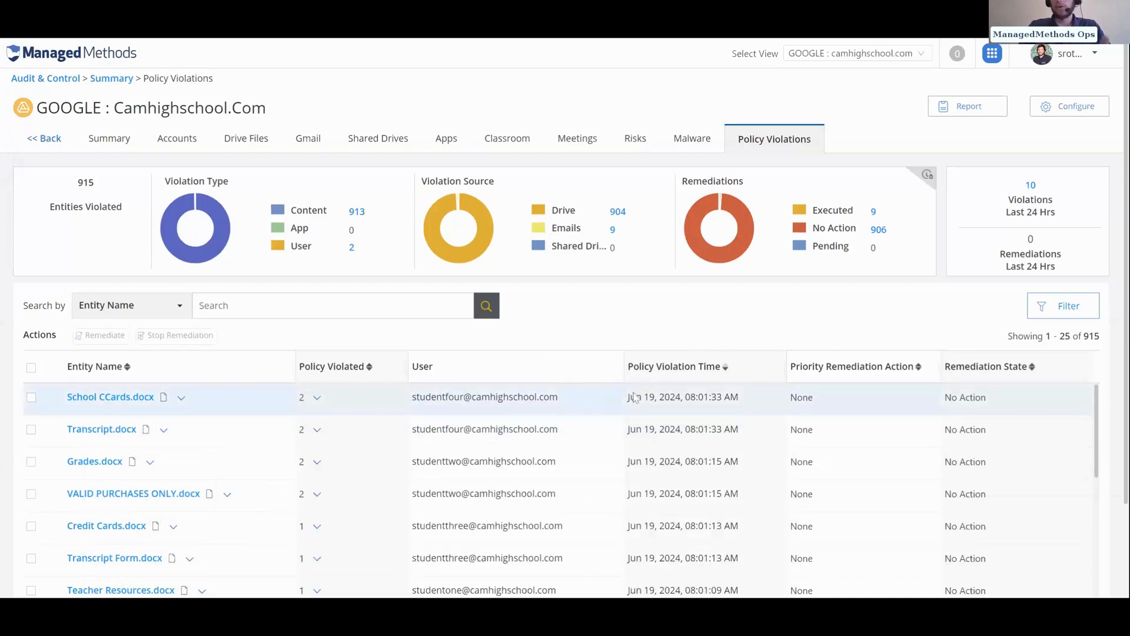
pyautogui.moveTo(865, 397); pyautogui.dragTo(798, 398)
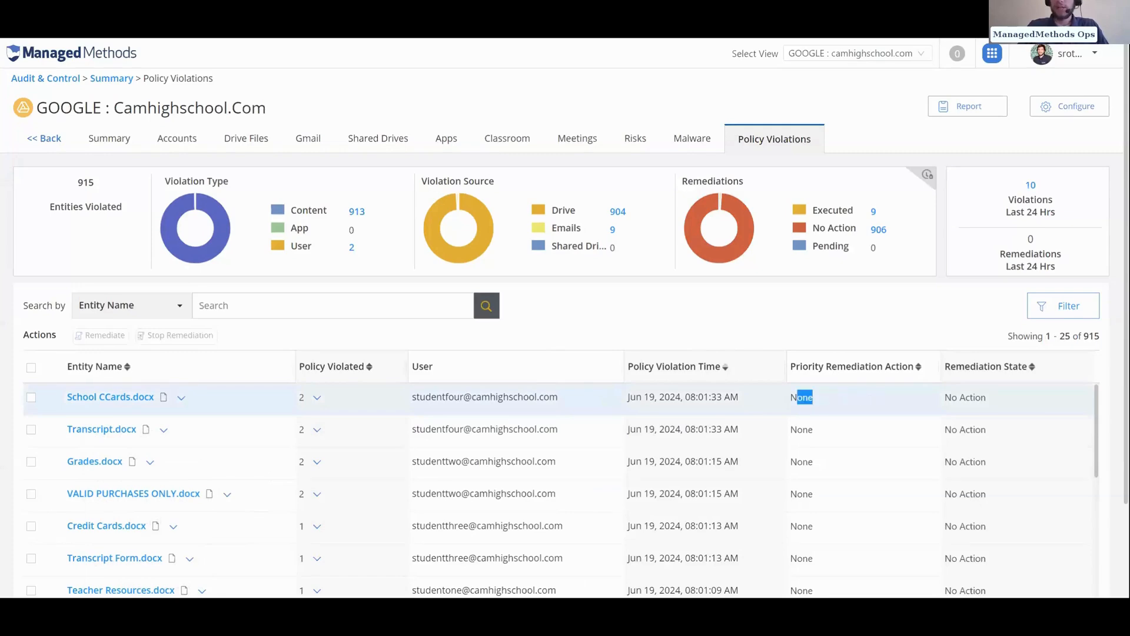
pyautogui.click(800, 398)
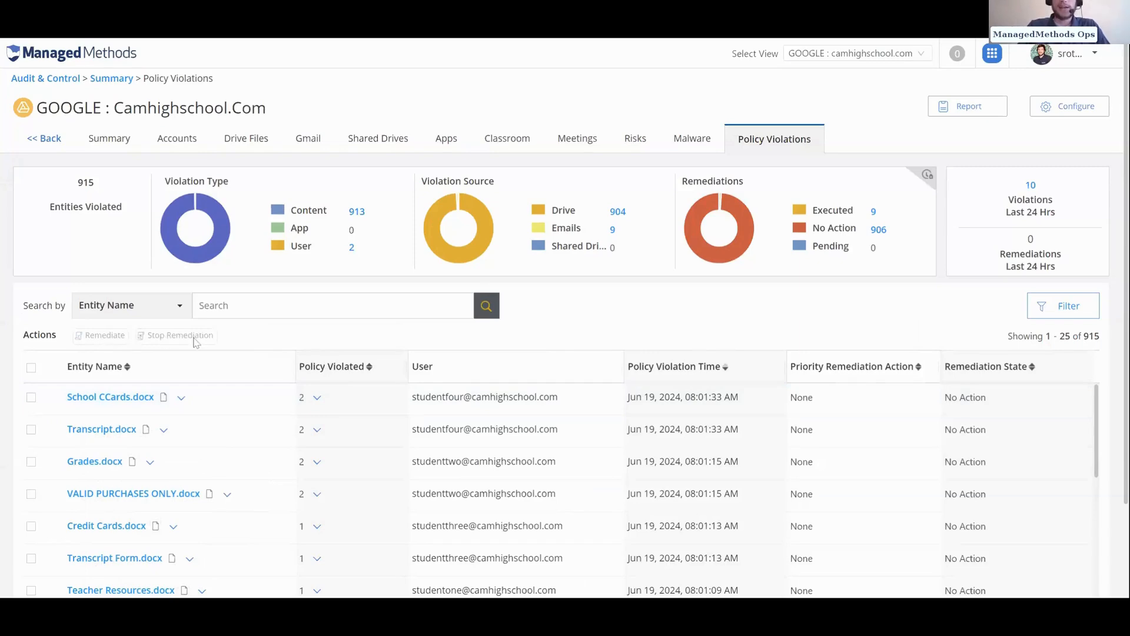
pyautogui.click(31, 398)
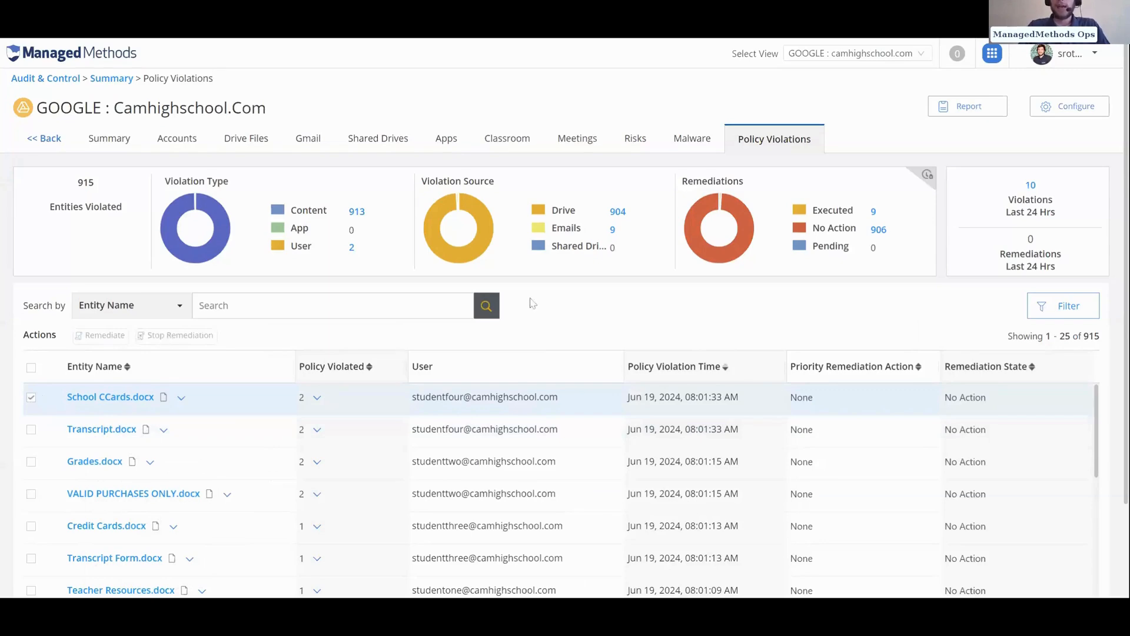
# - Open the enabled policies of the Students filtered view and set the Image Risks policy's Drive remediation to Delete Files
pyautogui.click(76, 77)
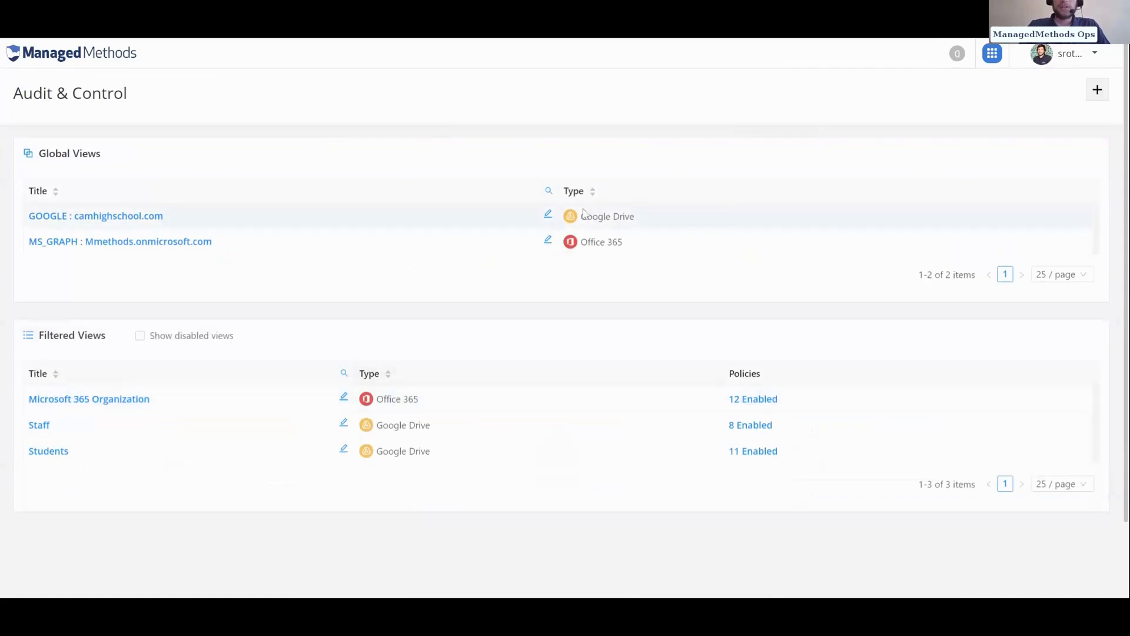
pyautogui.click(757, 454)
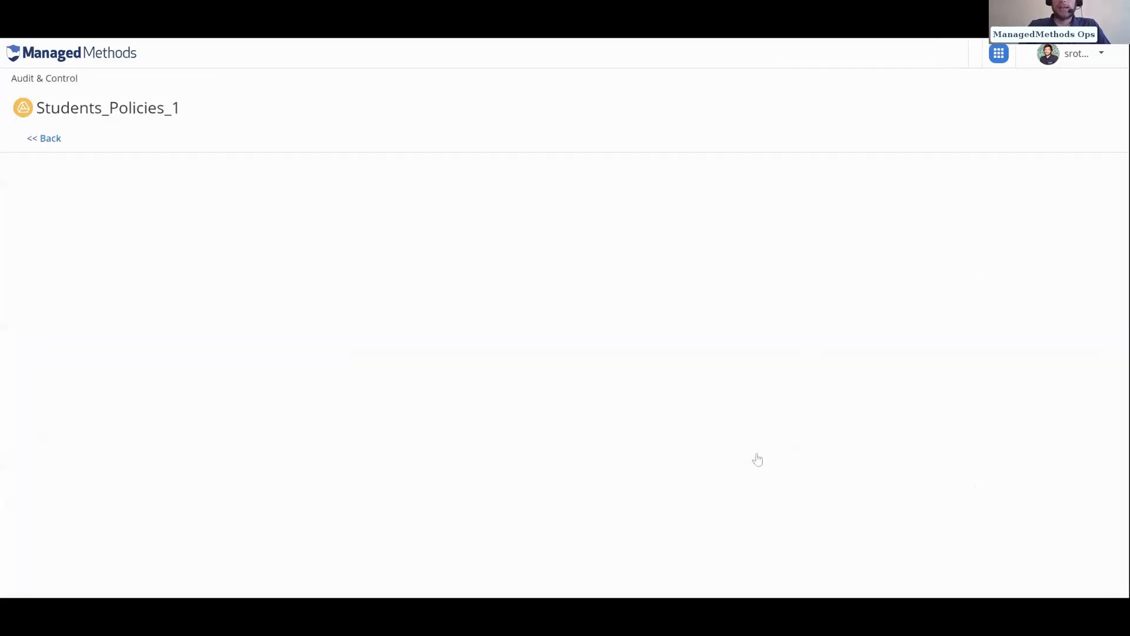
pyautogui.scroll(-15, 640, 336)
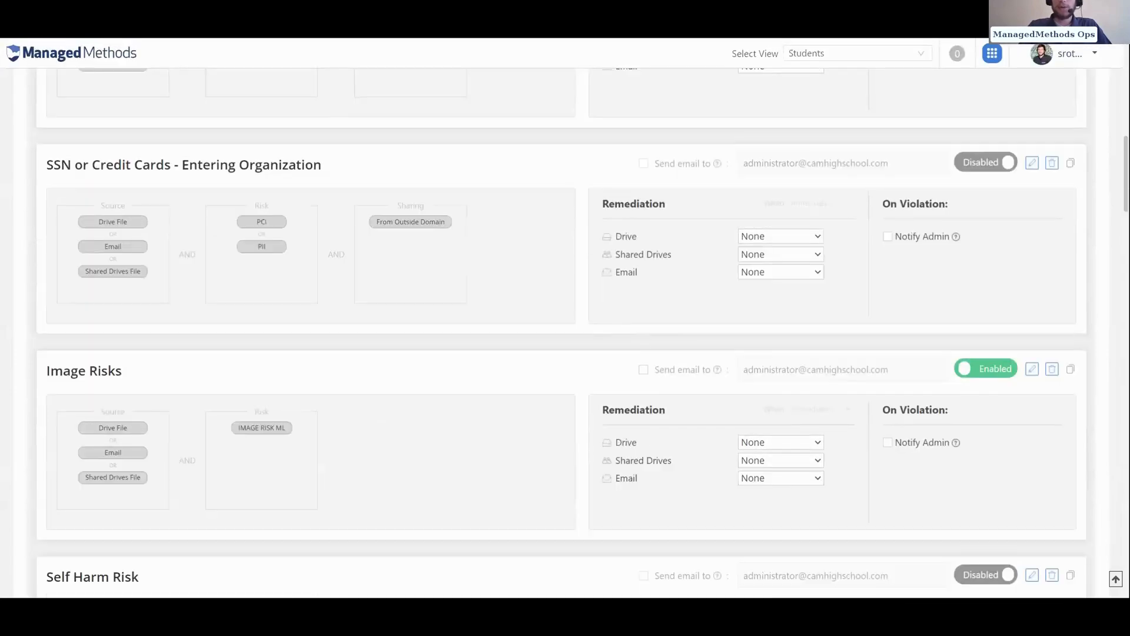
pyautogui.scroll(-1, 640, 336)
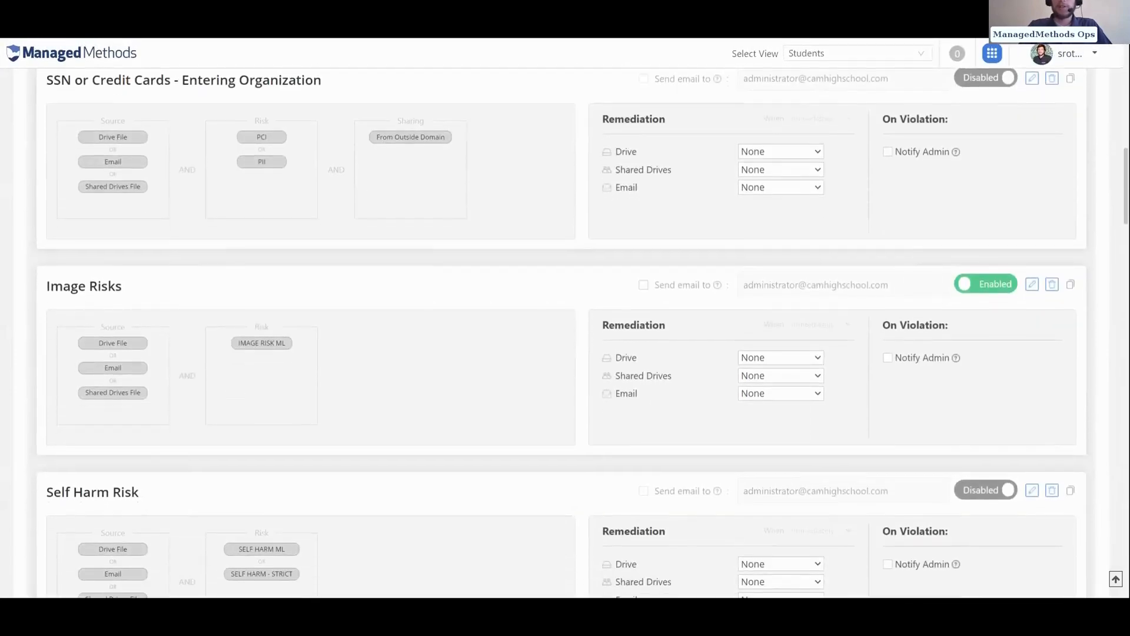
pyautogui.scroll(-2, 640, 336)
pyautogui.scroll(-1, 562, 318)
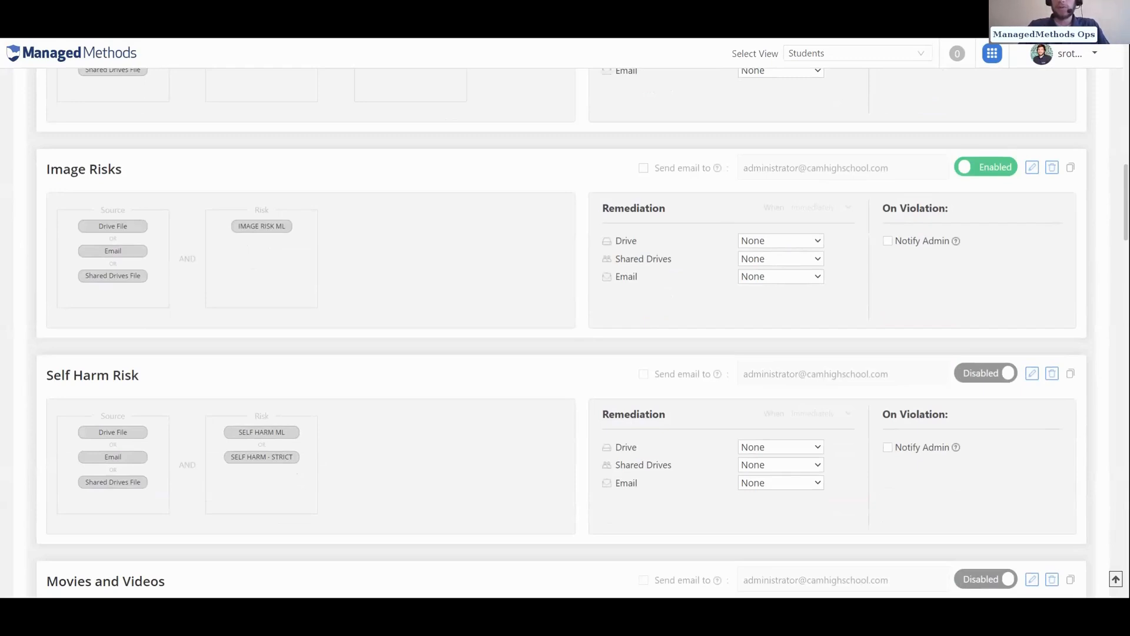
pyautogui.click(771, 280)
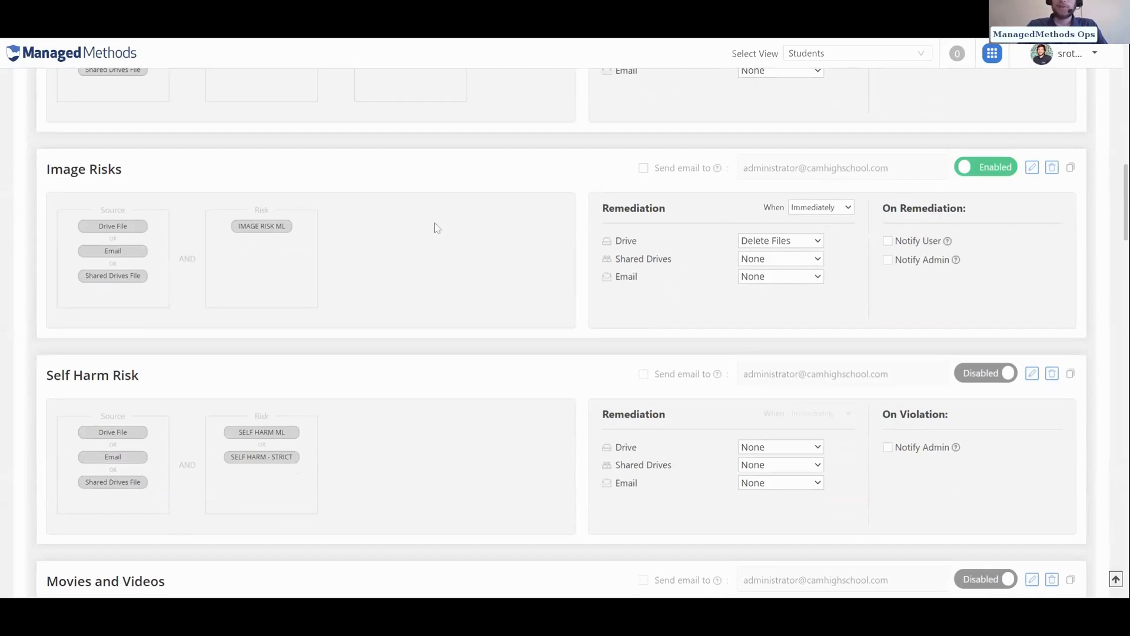
# - Return to the policy violations of the GOOGLE : camhighschool.com global view and deselect School CCards.docx
pyautogui.scroll(15, 437, 228)
pyautogui.click(15, 23)
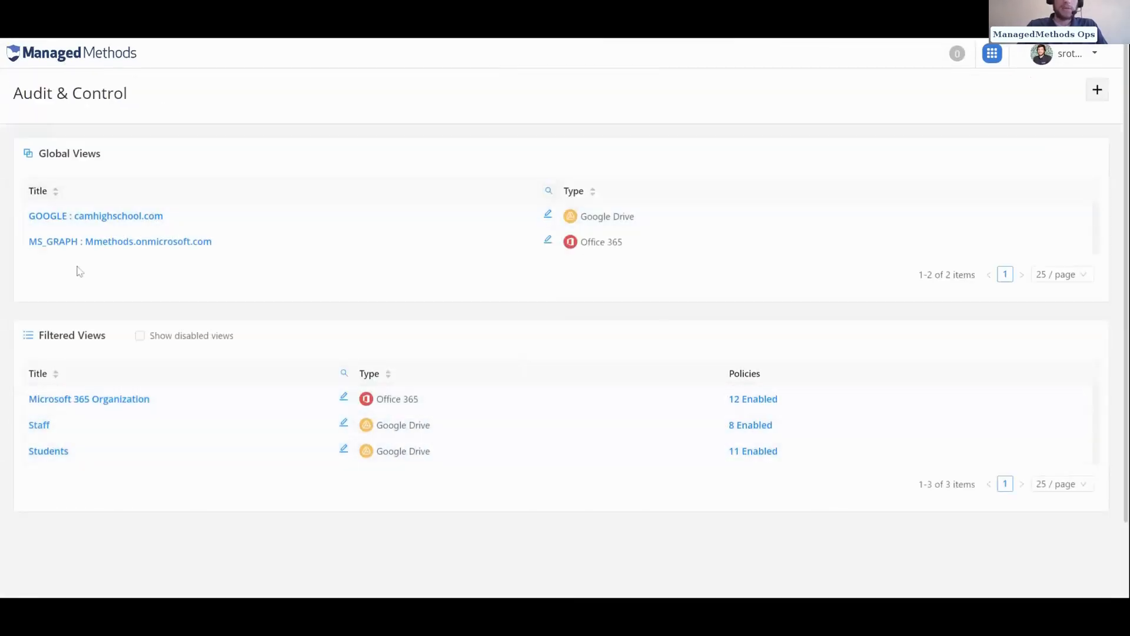
pyautogui.click(94, 216)
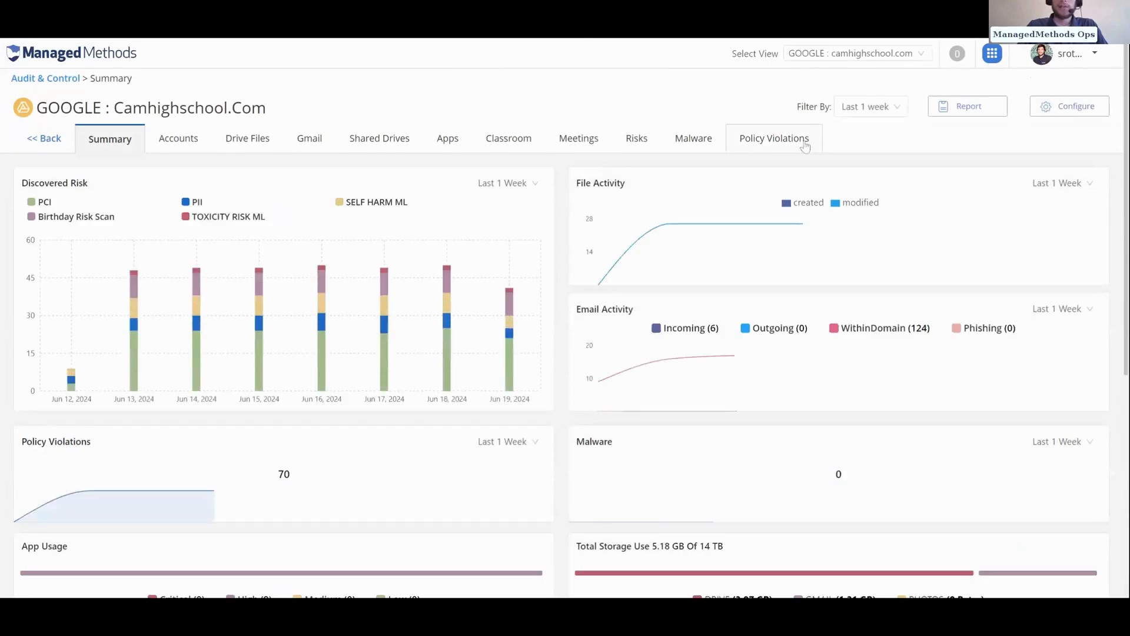
pyautogui.click(805, 146)
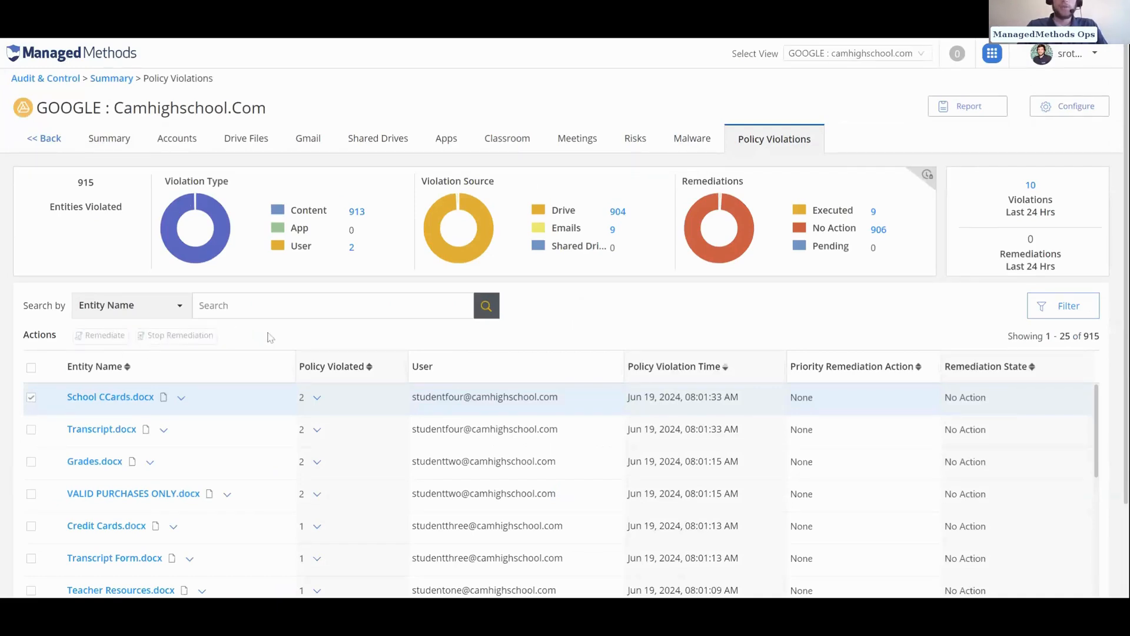
pyautogui.scroll(-1, 270, 336)
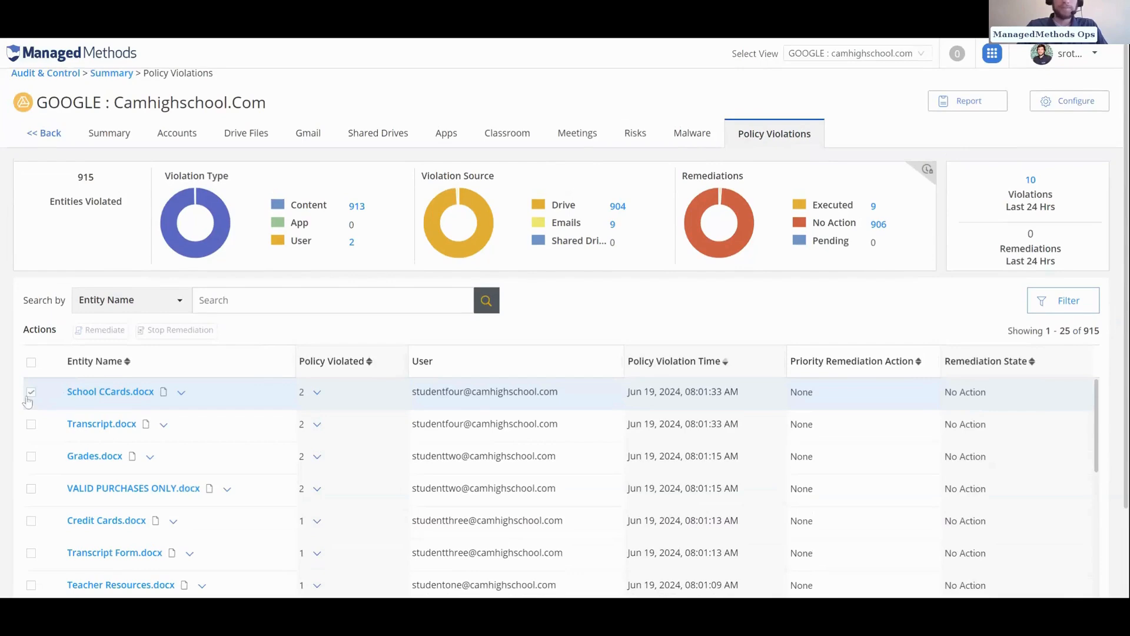
pyautogui.click(29, 400)
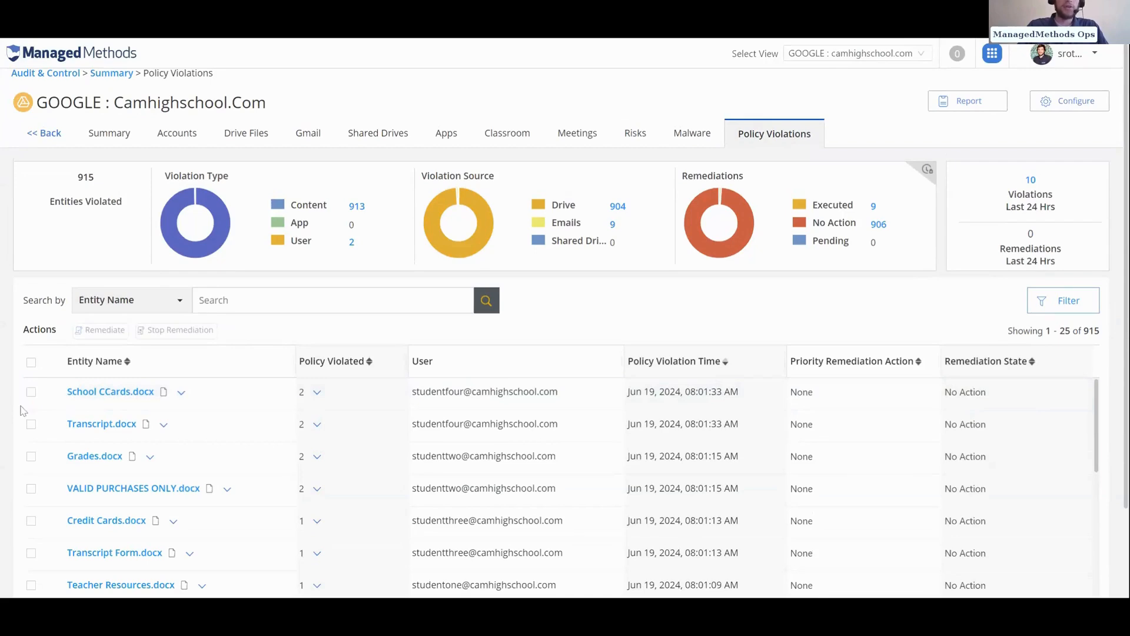
pyautogui.scroll(-1, 22, 410)
pyautogui.scroll(1, 21, 410)
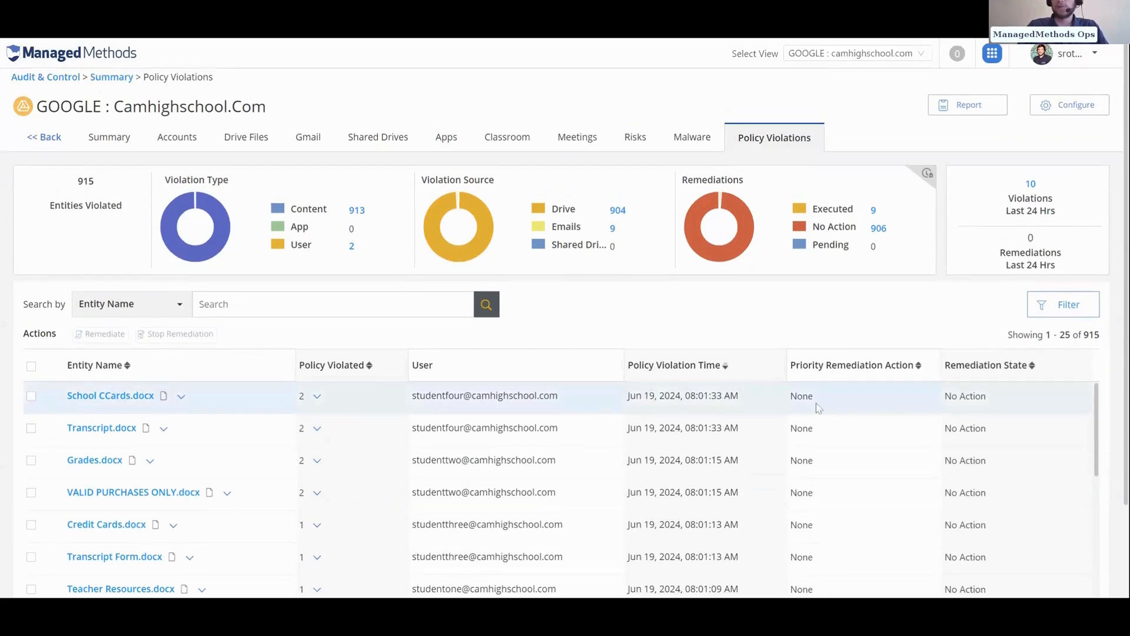
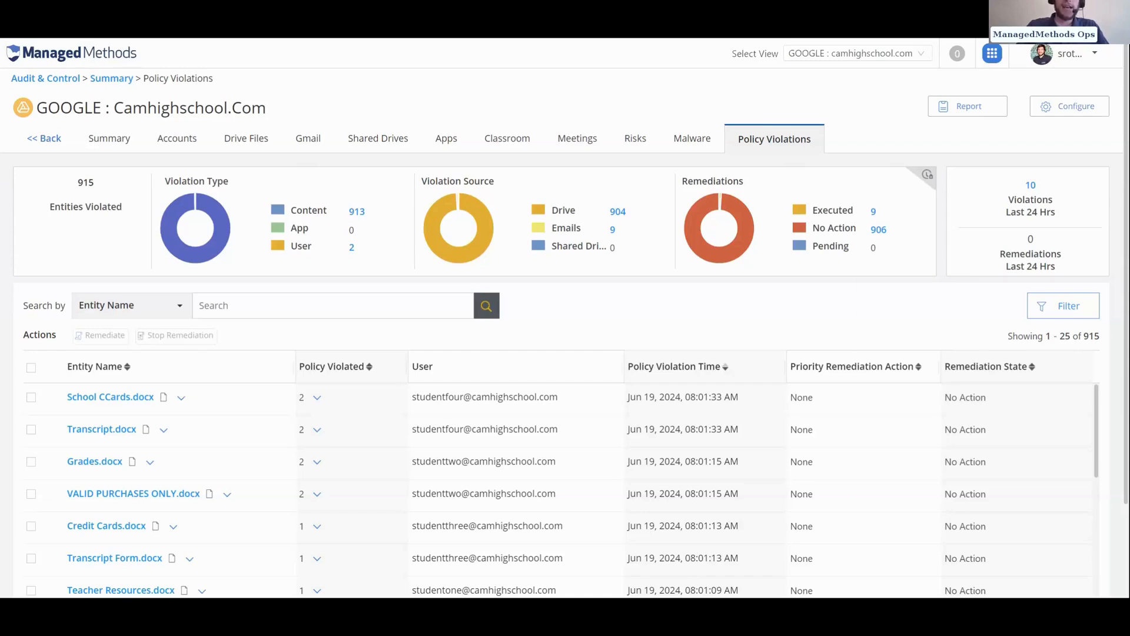
# - Go to the Staff filtered view and open its exclusion configuration
pyautogui.click(76, 58)
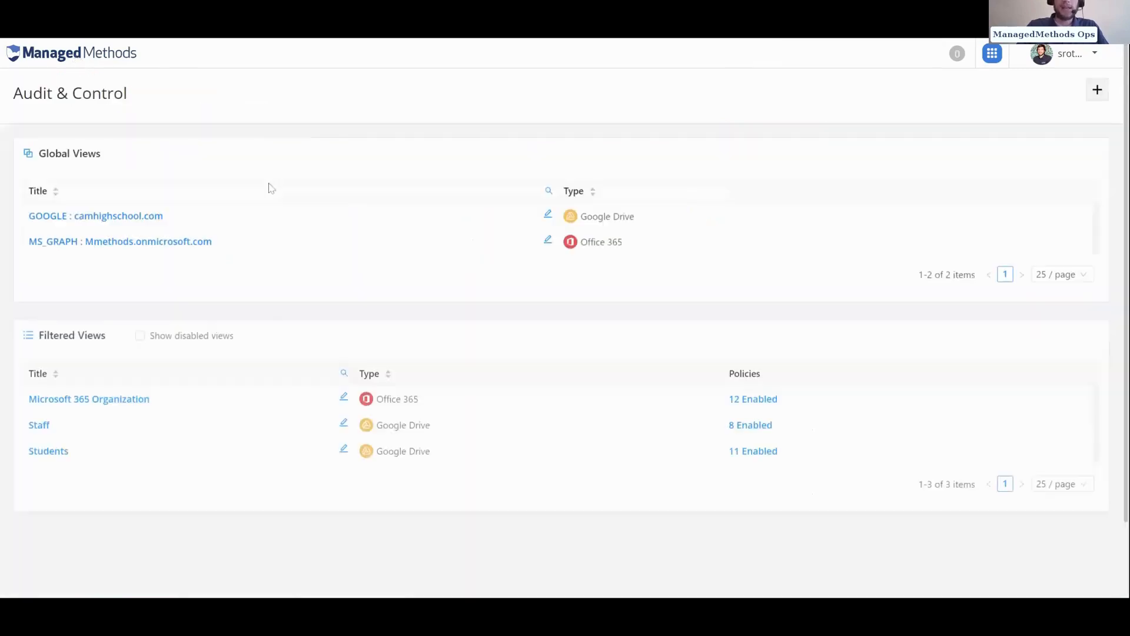
pyautogui.click(35, 427)
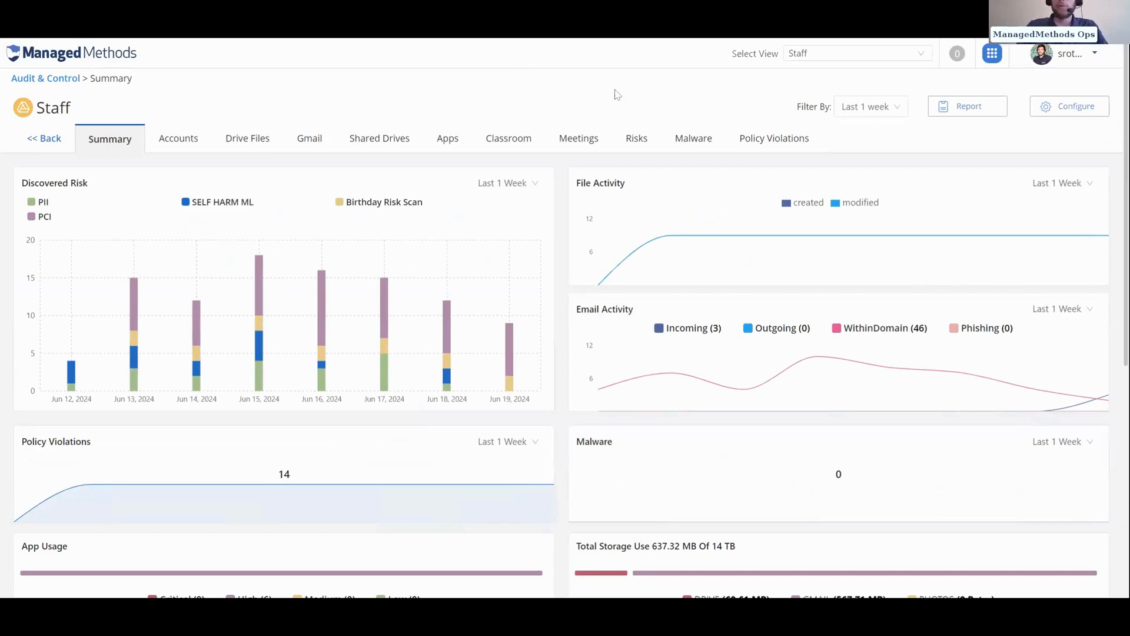
pyautogui.click(1065, 106)
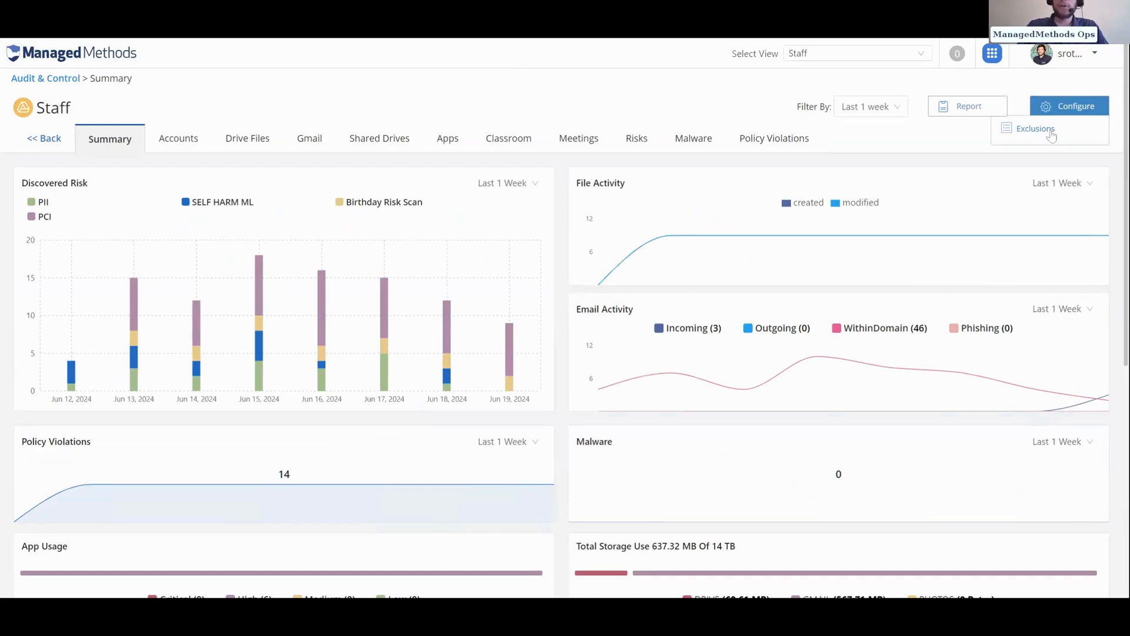
pyautogui.click(1052, 136)
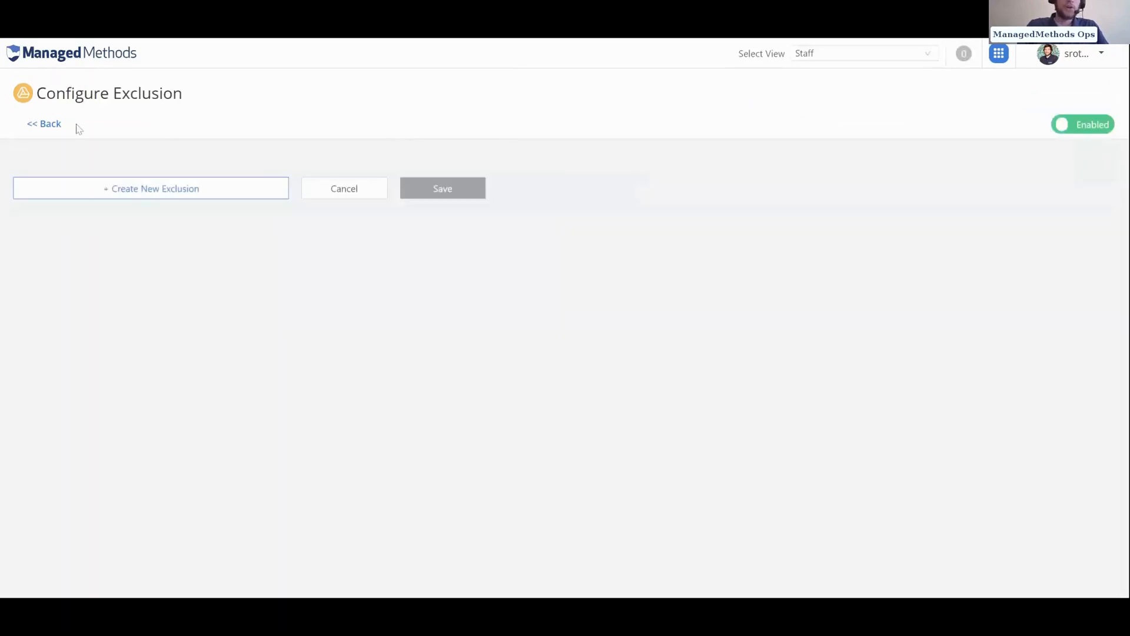
pyautogui.click(47, 123)
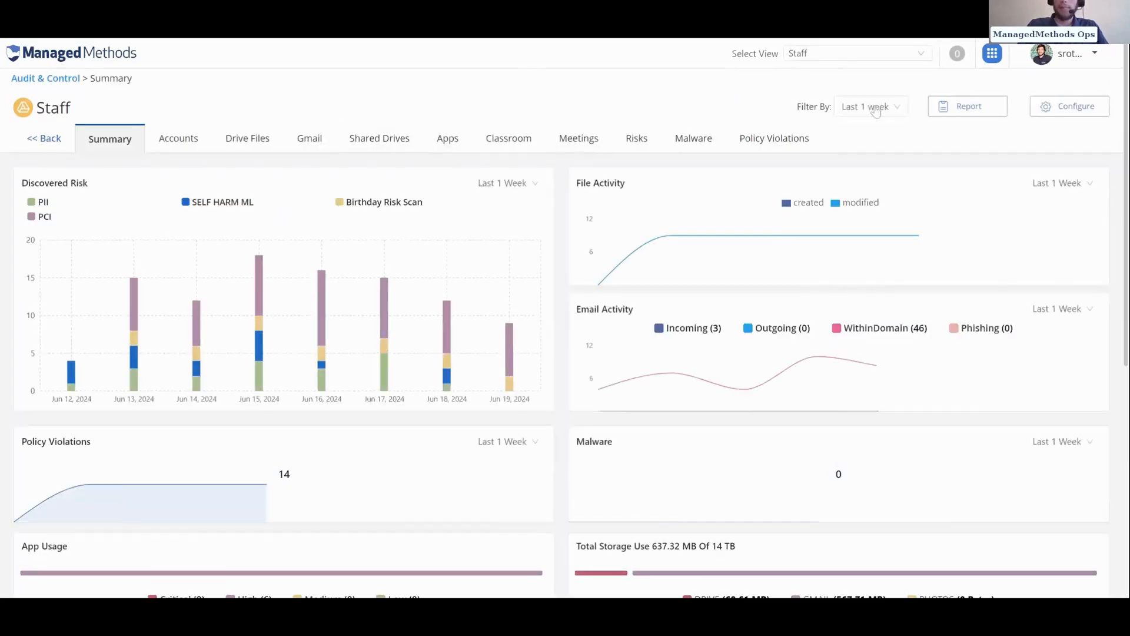
pyautogui.click(1078, 106)
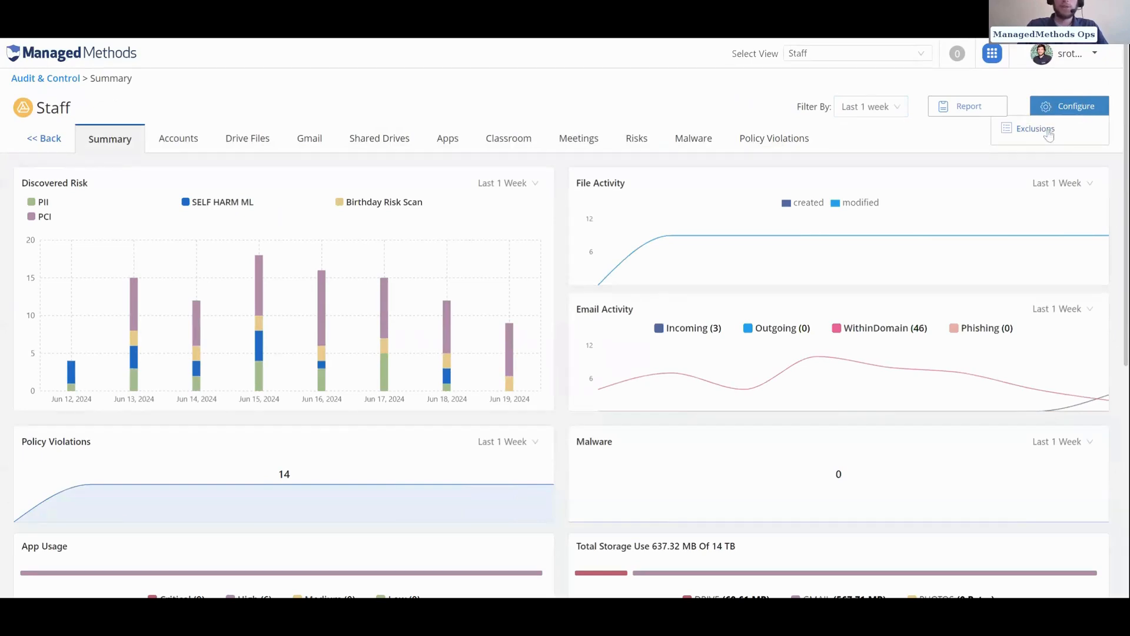
pyautogui.click(1048, 133)
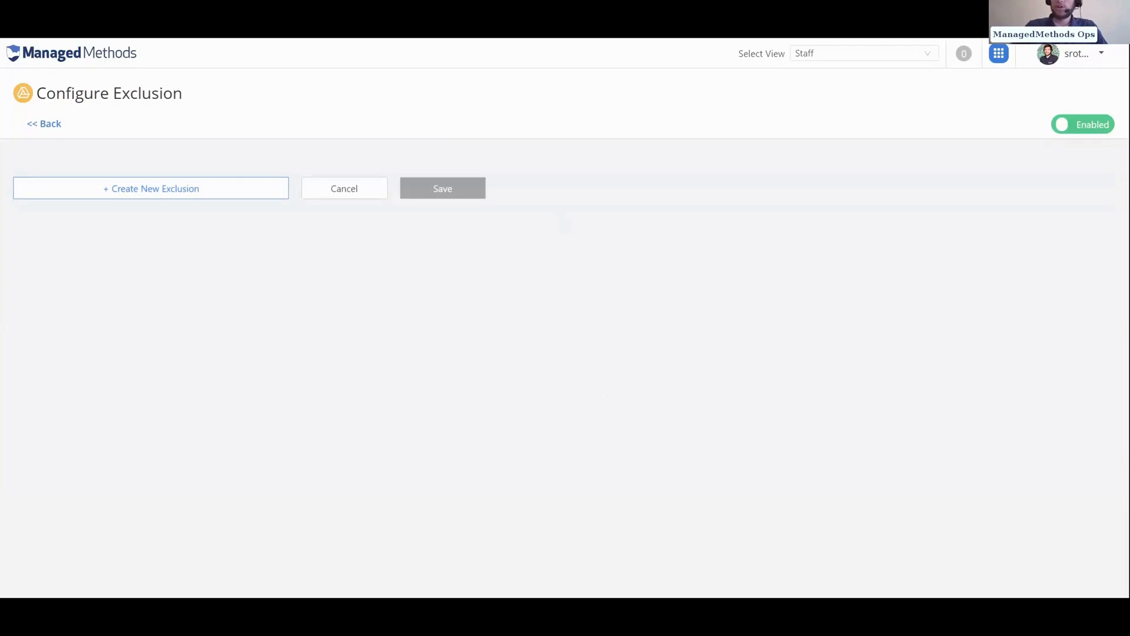
# - Open a blank form for a new exclusion in the Staff view and review its name field
pyautogui.click(198, 184)
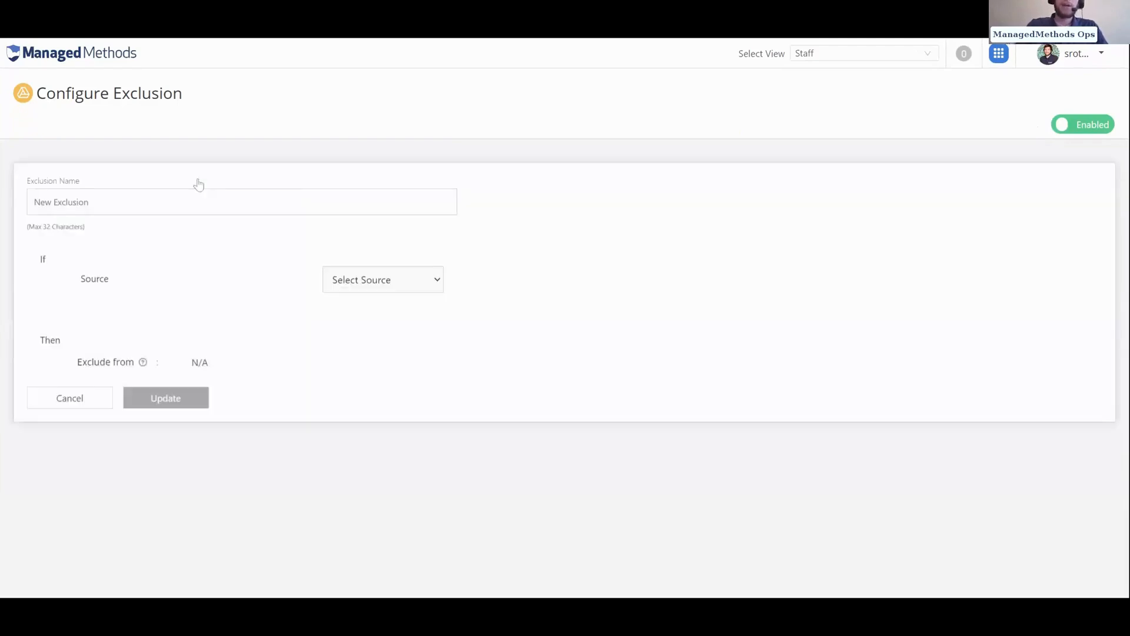
pyautogui.click(196, 201)
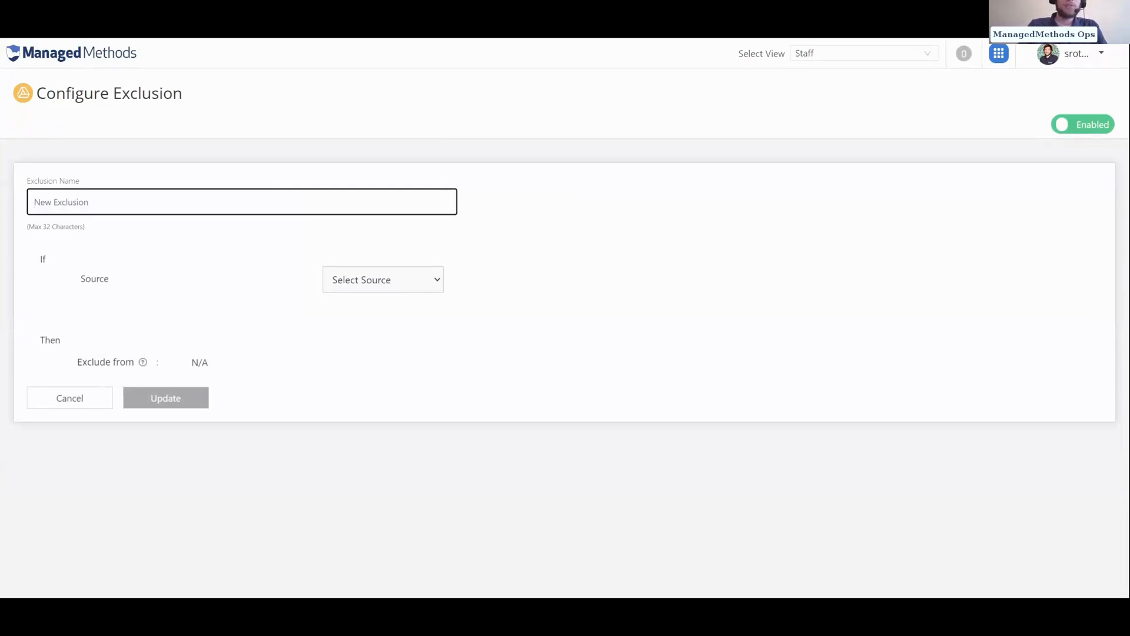
pyautogui.click(312, 228)
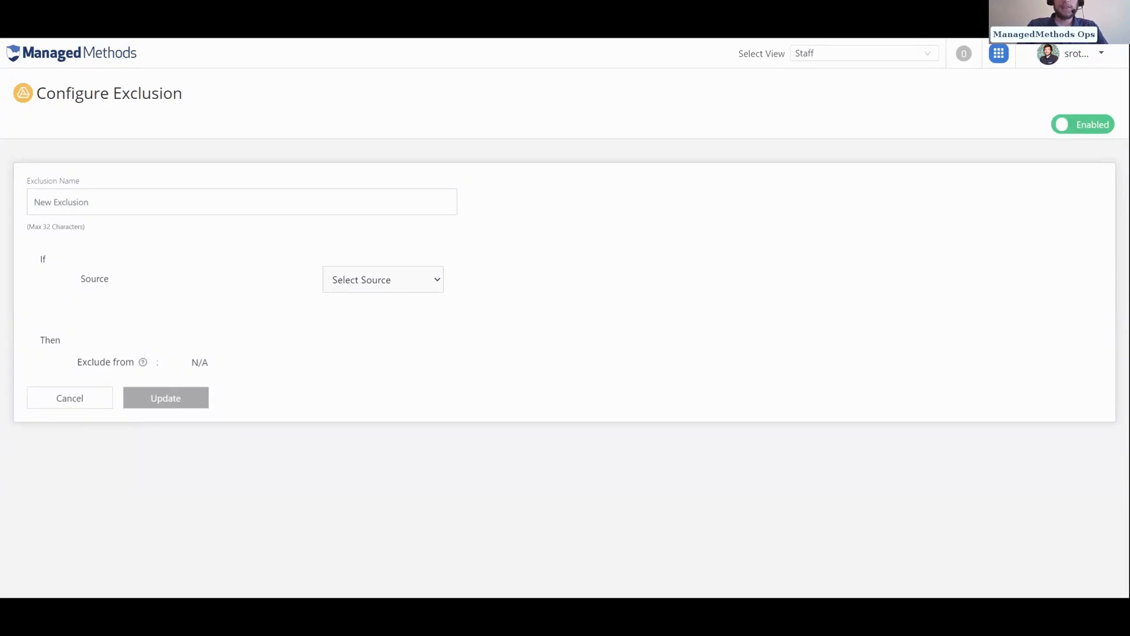
# - Set the exclusion's source to User with a User Email condition, and exclude it from Policy
pyautogui.click(359, 314)
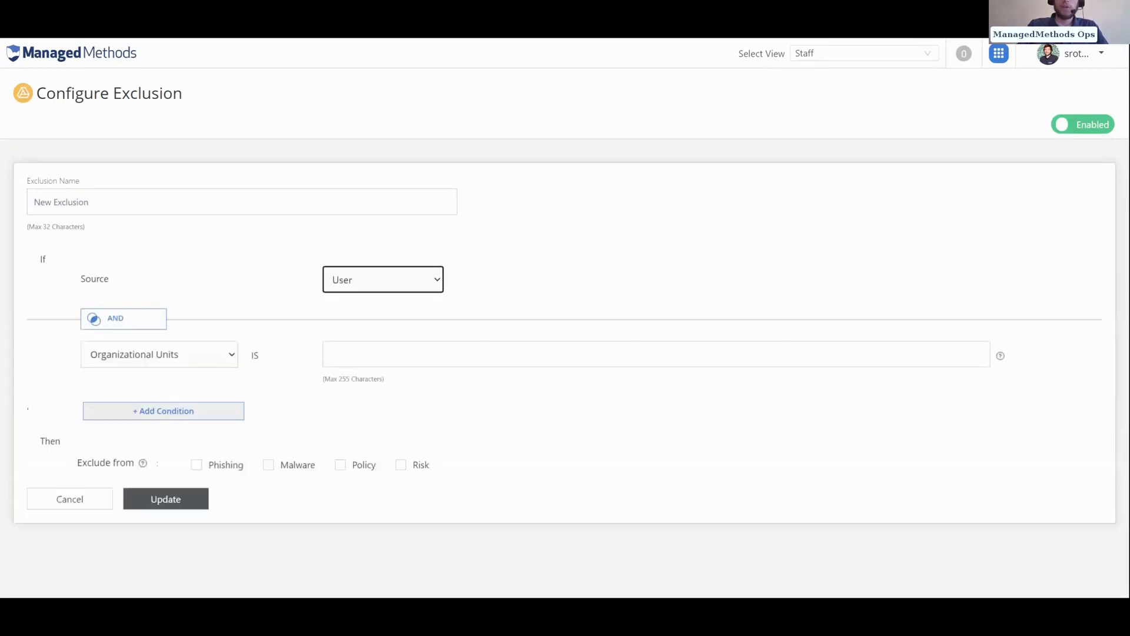
pyautogui.click(297, 354)
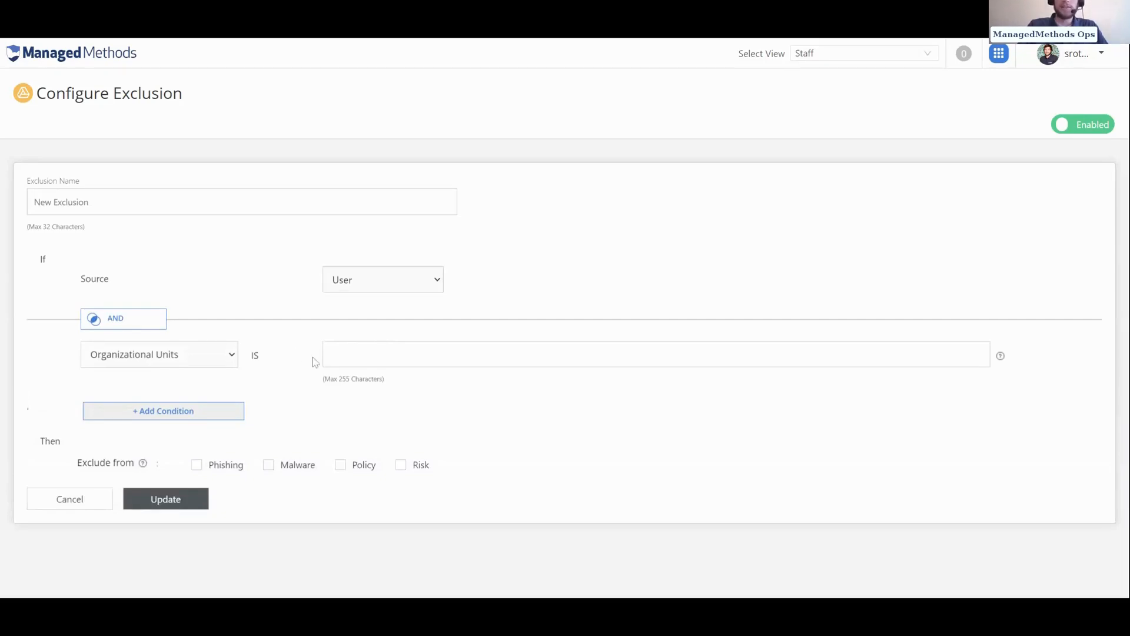
pyautogui.click(221, 373)
pyautogui.press('Tab')
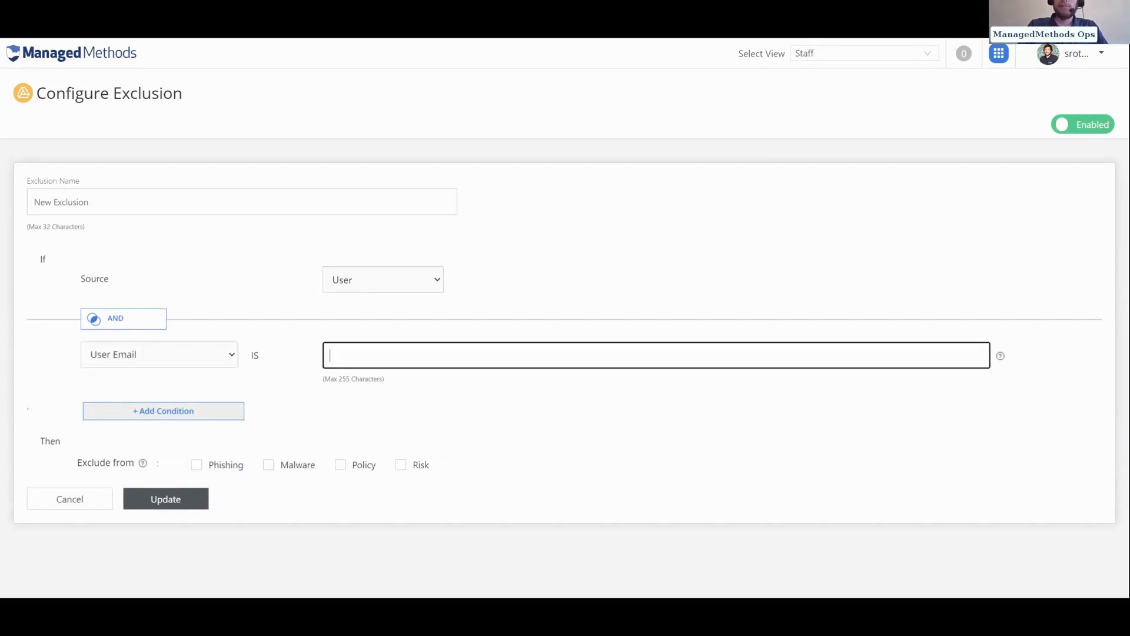
pyautogui.click(340, 465)
pyautogui.scroll(-1, 373, 429)
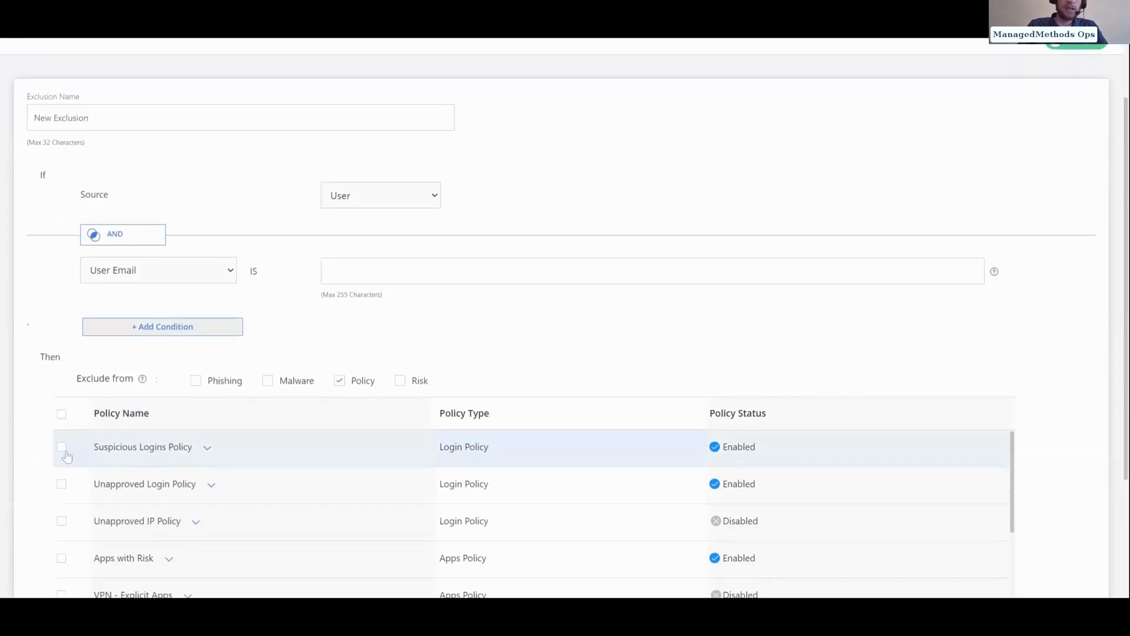
# - Change the exclusion's source to File and set its condition to File Name is "racial events*"
pyautogui.click(340, 200)
pyautogui.click(359, 242)
pyautogui.click(515, 242)
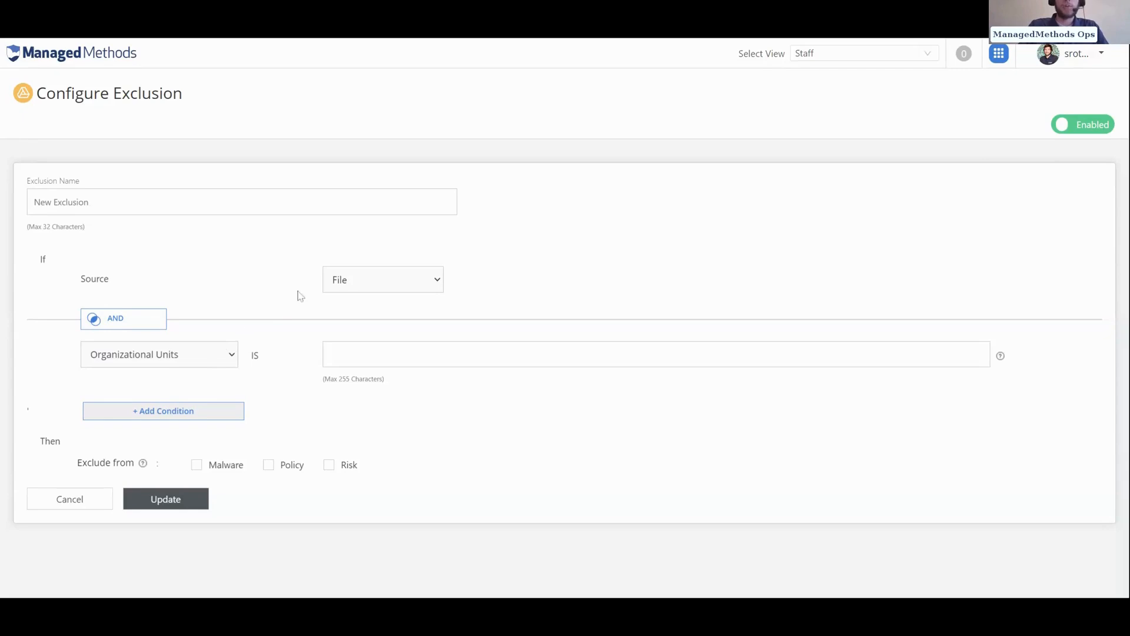
pyautogui.click(169, 418)
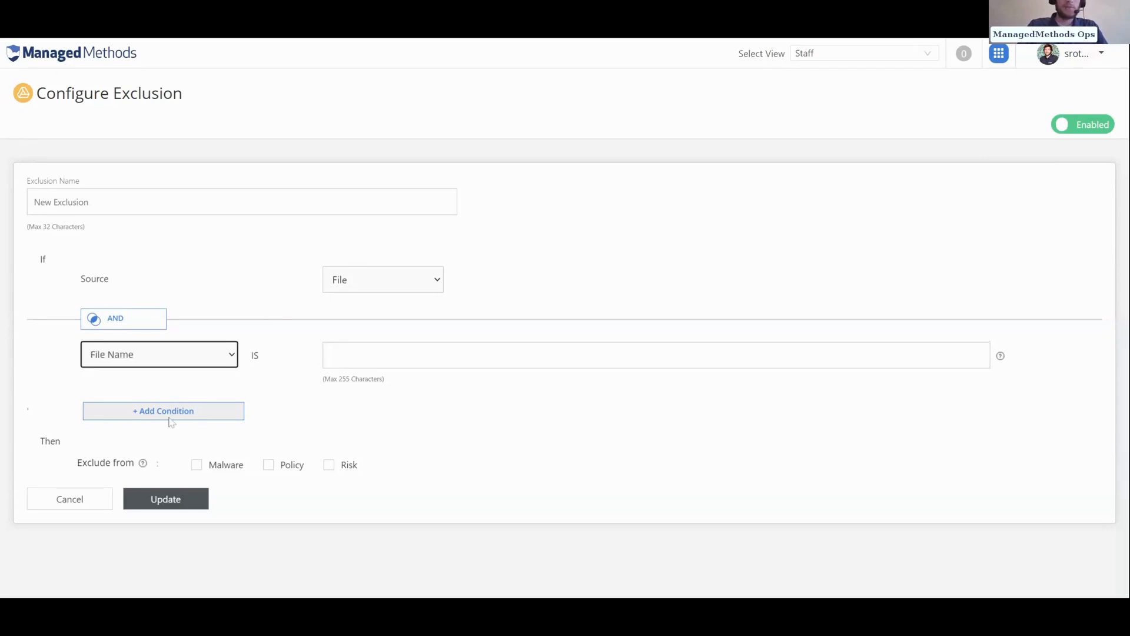
pyautogui.click(330, 355)
pyautogui.write('racia')
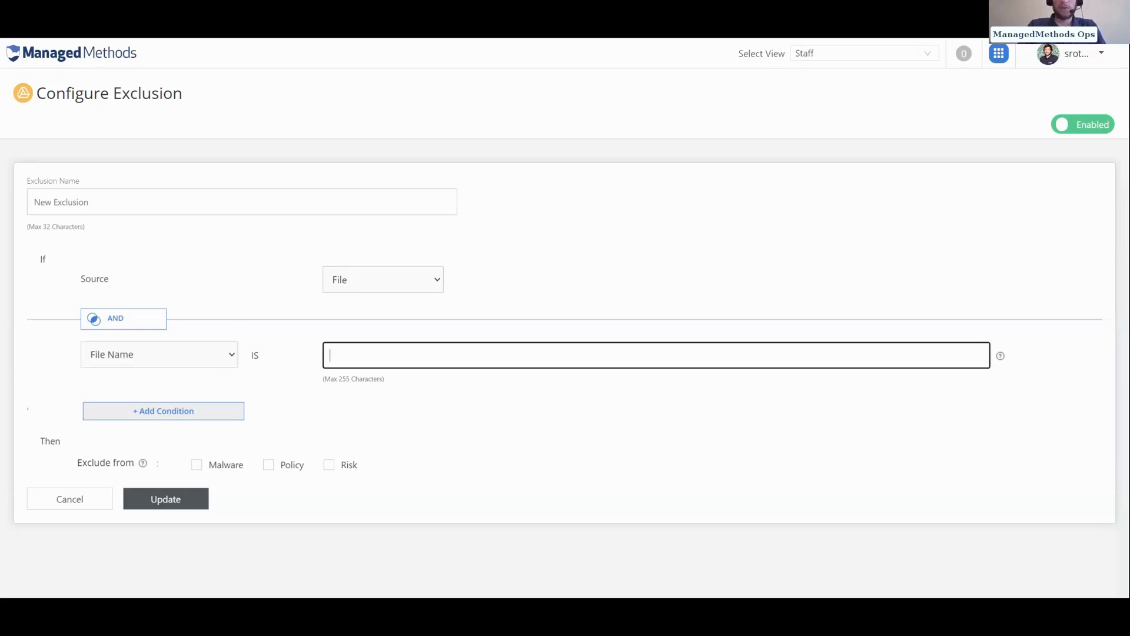
pyautogui.write('l events')
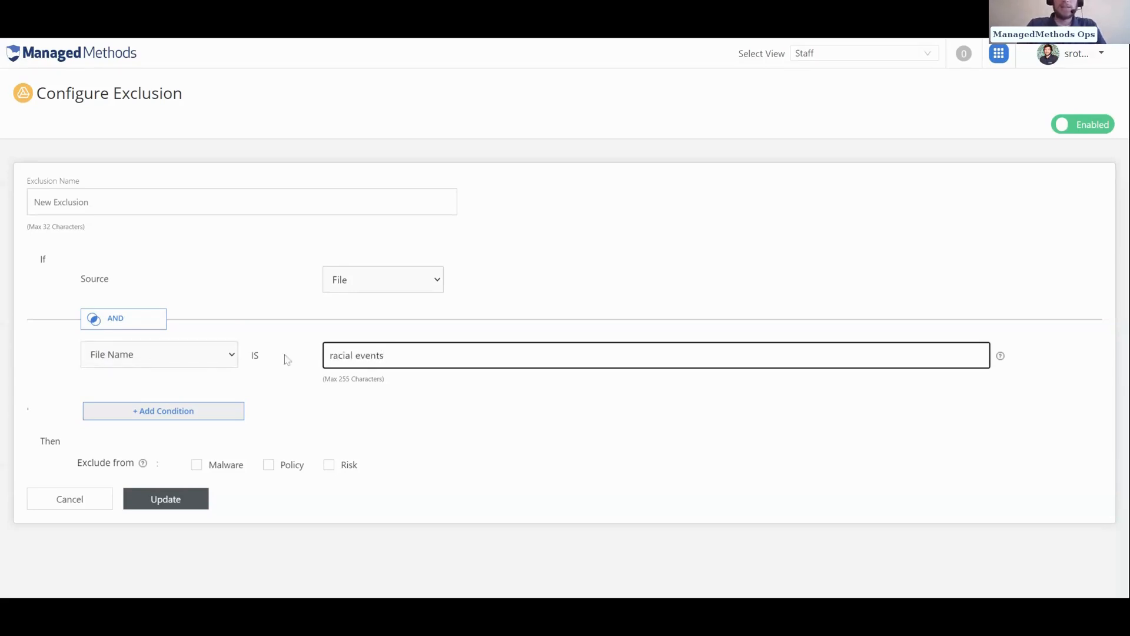
pyautogui.moveTo(1002, 359)
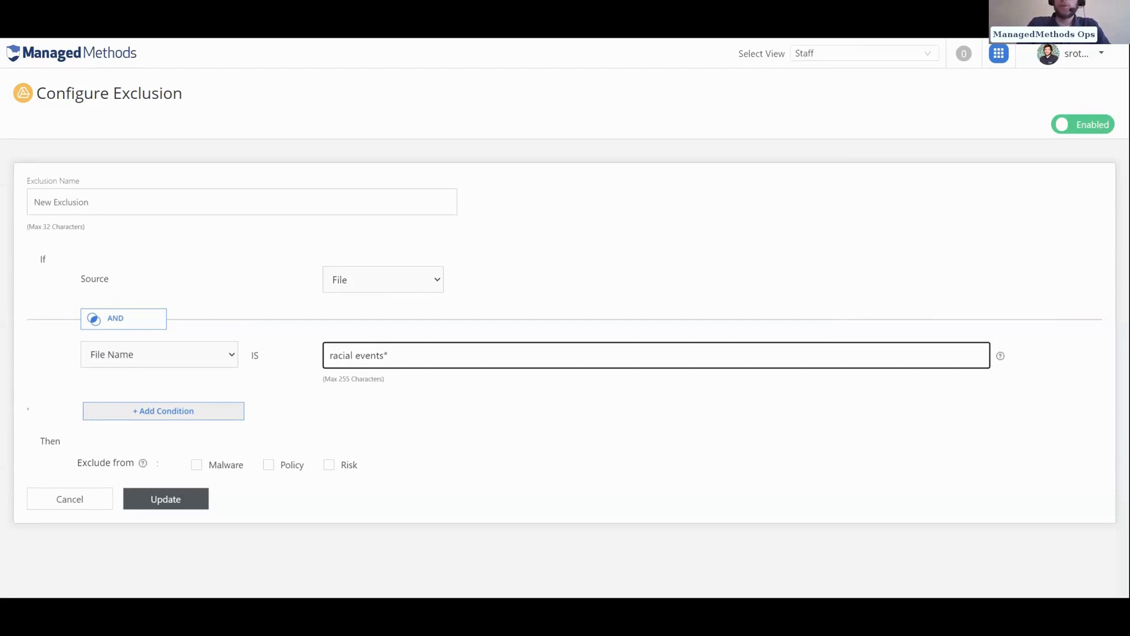
# - Try a date suffix of 1/23/24 after the wildcard in the file name value, and restore "racial events*"
pyautogui.press('BackSpace')
pyautogui.press('BackSpace')
pyautogui.press('Left')
pyautogui.press('Left')
pyautogui.press('Left')
pyautogui.press('Left')
pyautogui.press('Left')
pyautogui.press('Right')
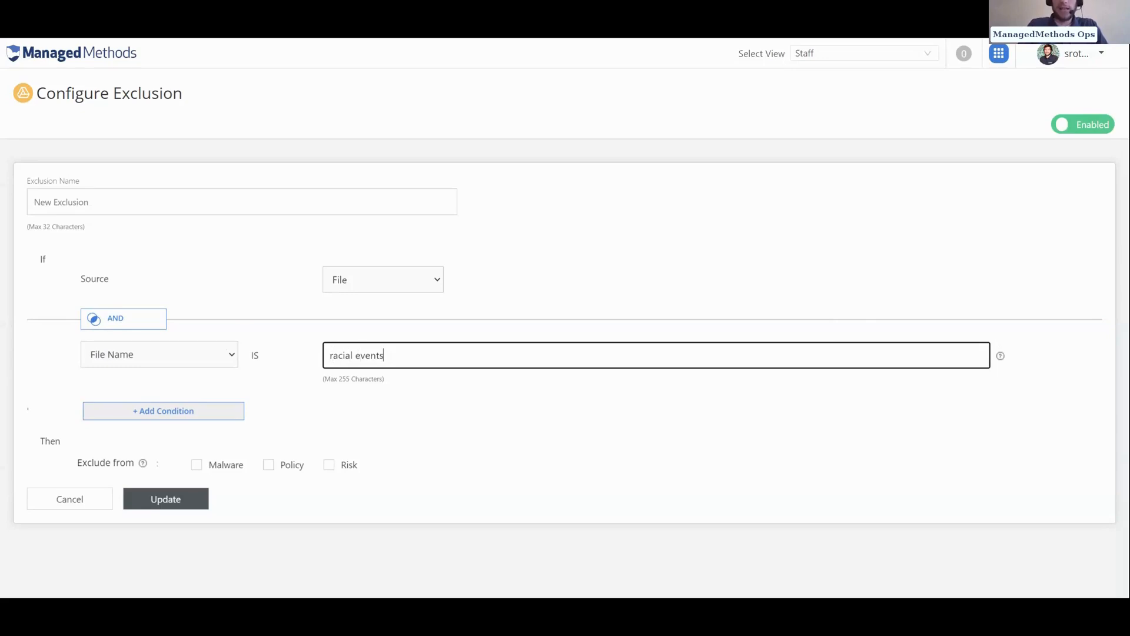
pyautogui.press('End')
pyautogui.write('* 1/')
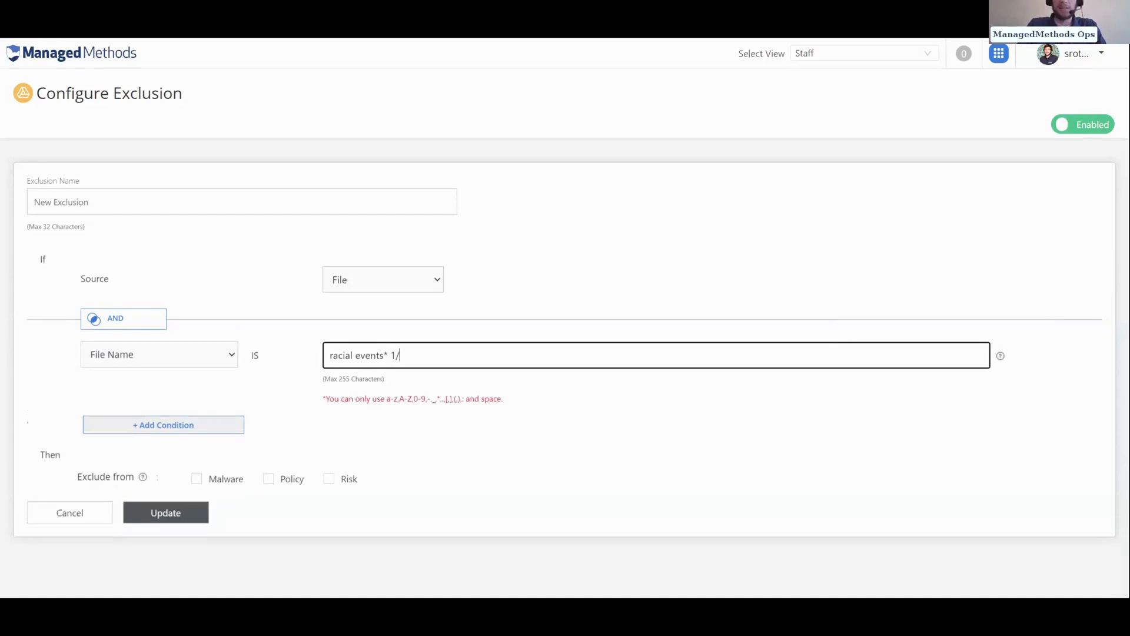
pyautogui.write('23/24')
pyautogui.press('BackSpace')
pyautogui.press('BackSpace')
pyautogui.press('BackSpace')
pyautogui.press('BackSpace')
pyautogui.press('BackSpace')
pyautogui.press('BackSpace')
pyautogui.press('BackSpace')
pyautogui.press('BackSpace')
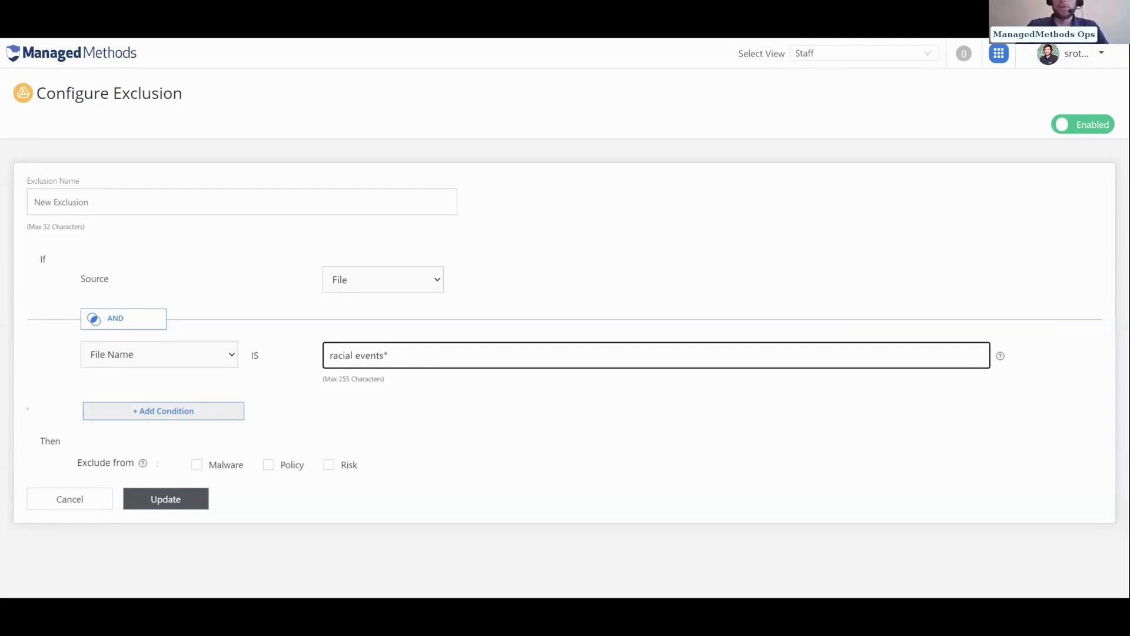
pyautogui.click(681, 260)
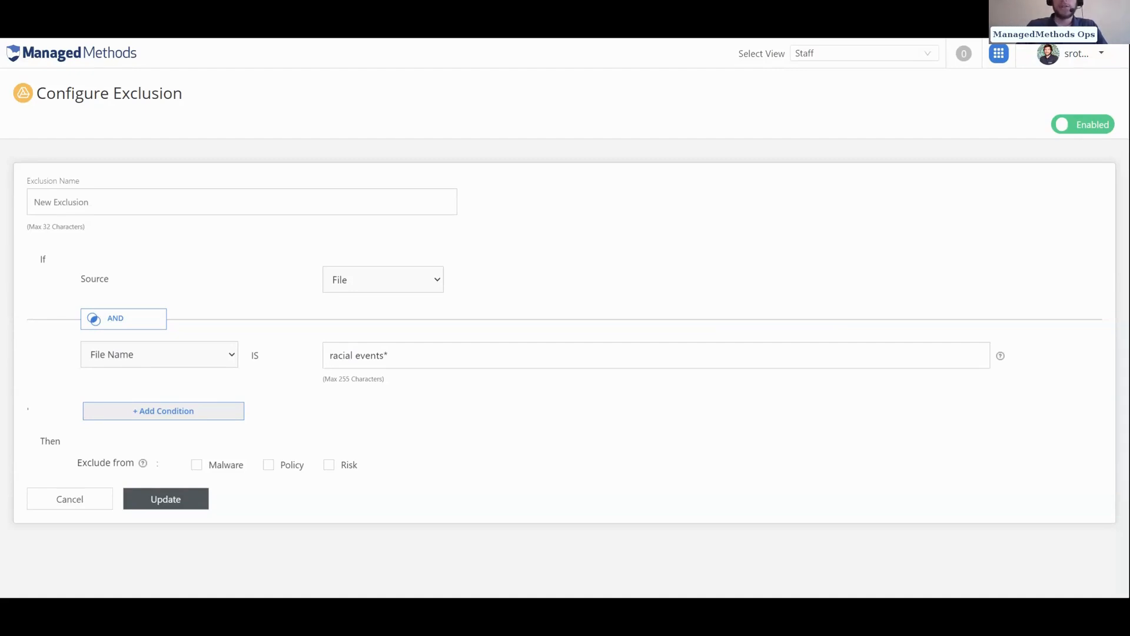
# - Open a blank custom risk form in the admin data management and examine its keyword, regex, allowed-word, match-count and context fields
pyautogui.click(998, 54)
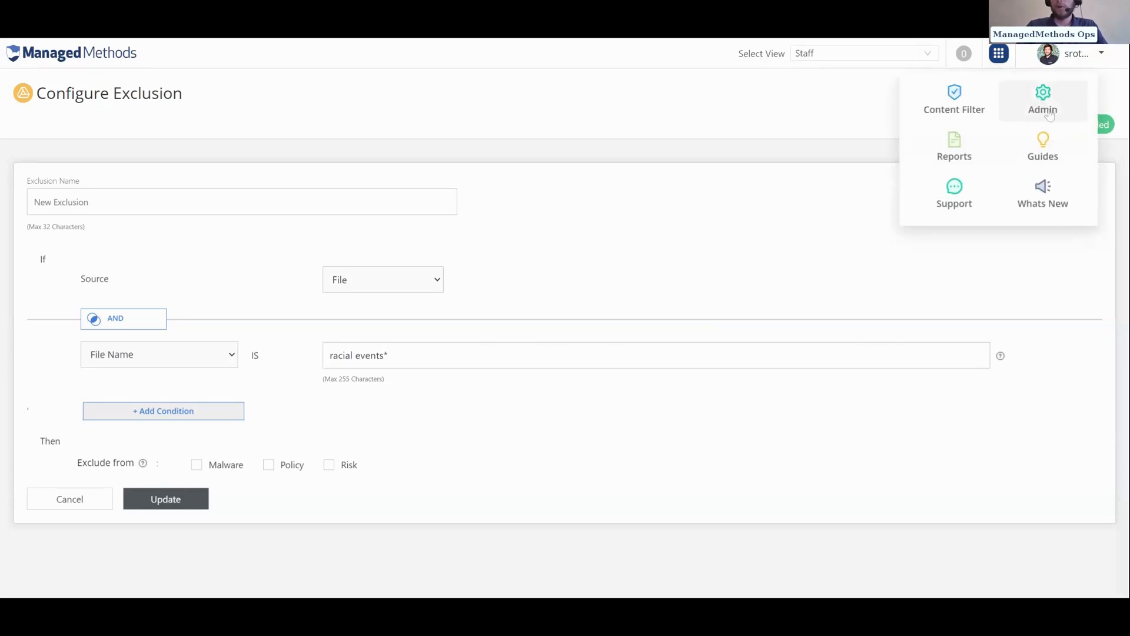
pyautogui.click(1043, 110)
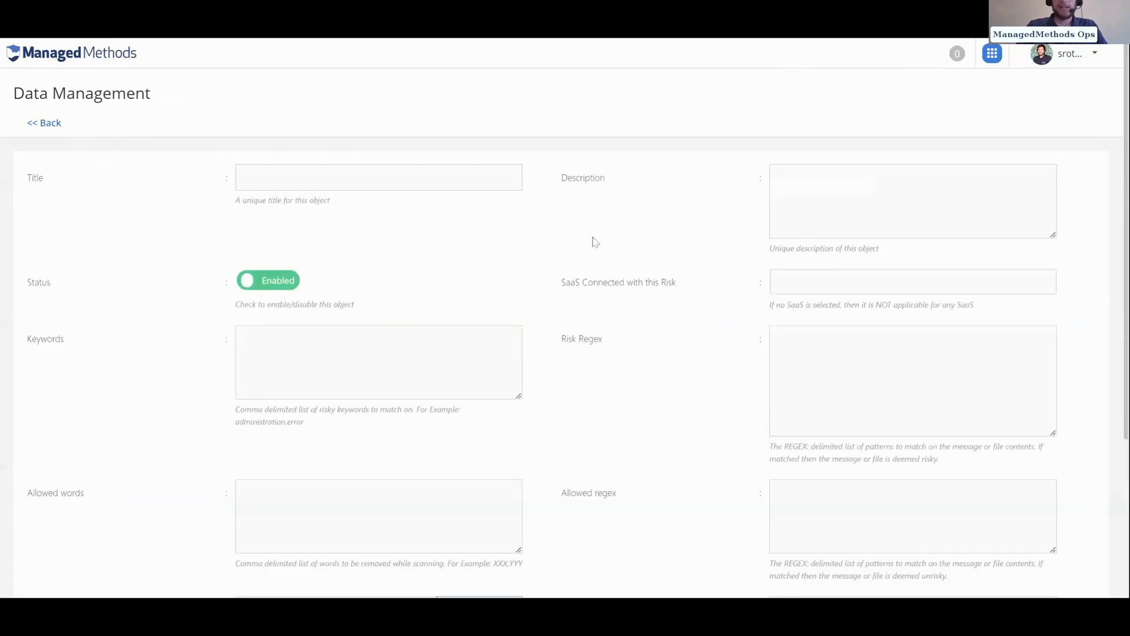
pyautogui.scroll(-2, 560, 308)
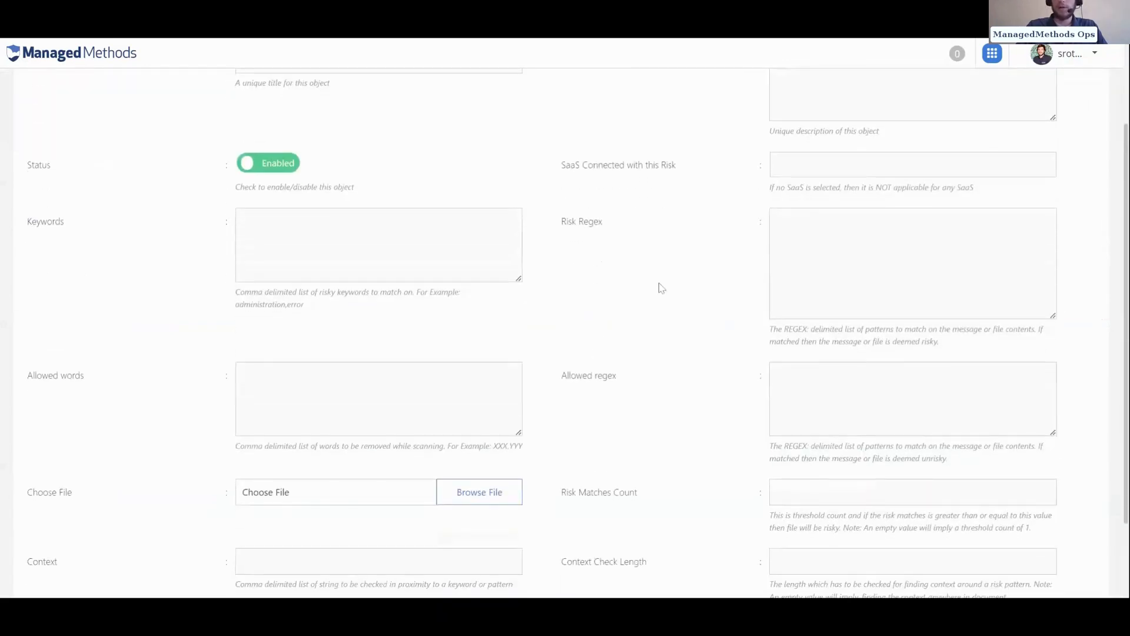
pyautogui.scroll(-2, 660, 285)
pyautogui.scroll(1, 636, 246)
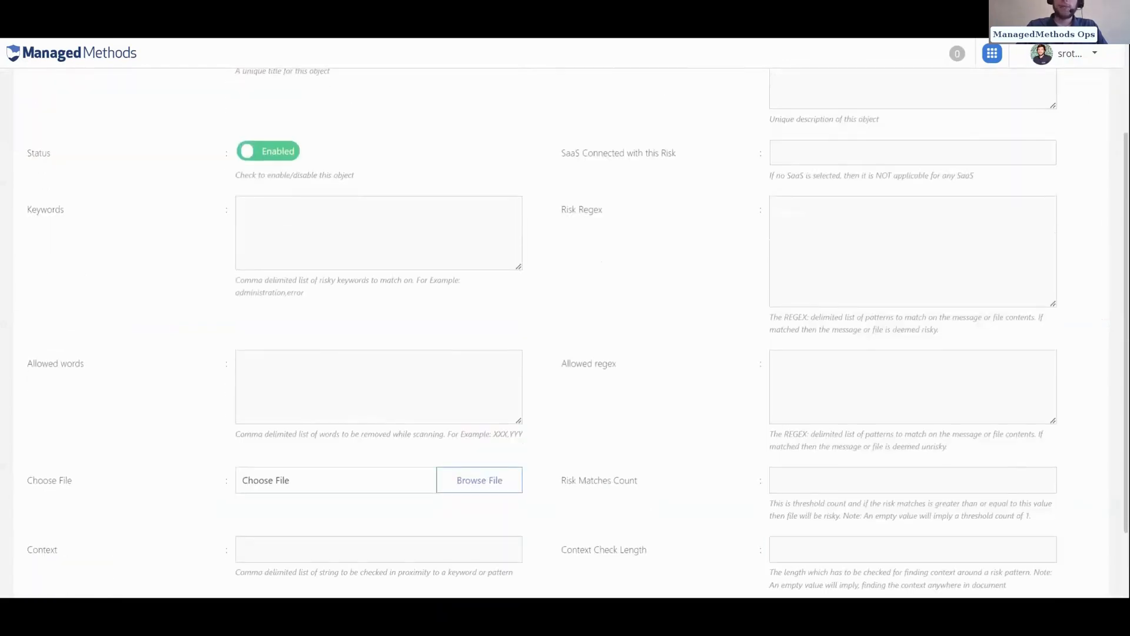
pyautogui.click(379, 233)
pyautogui.scroll(2, 171, 391)
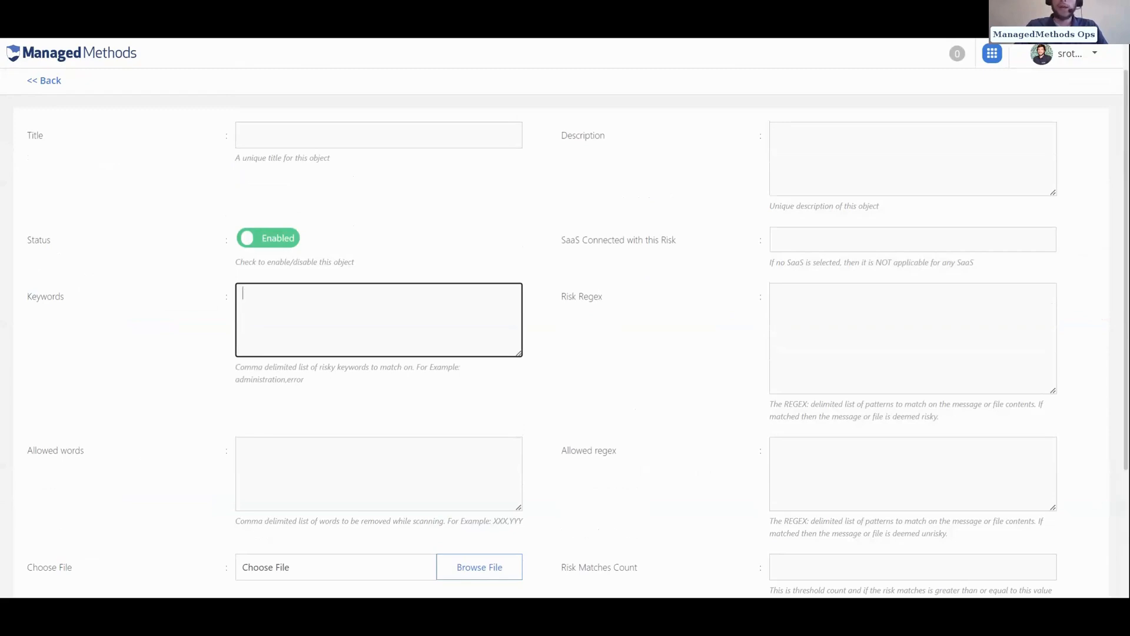
pyautogui.scroll(-3, 565, 329)
pyautogui.scroll(2, 565, 330)
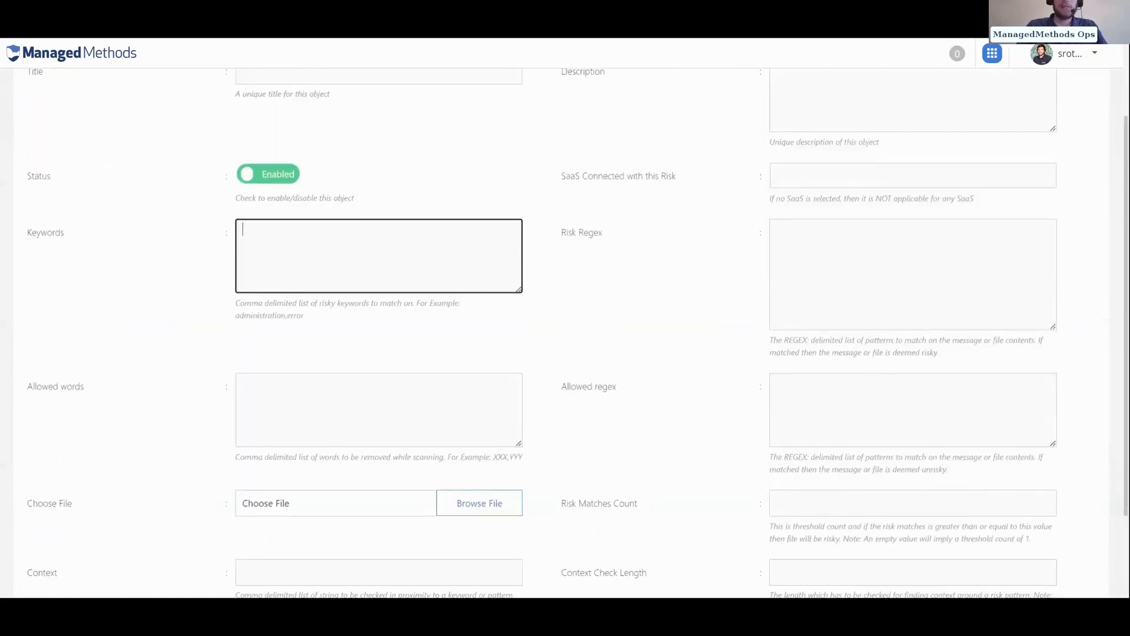
pyautogui.scroll(-1, 165, 377)
pyautogui.scroll(3, 144, 351)
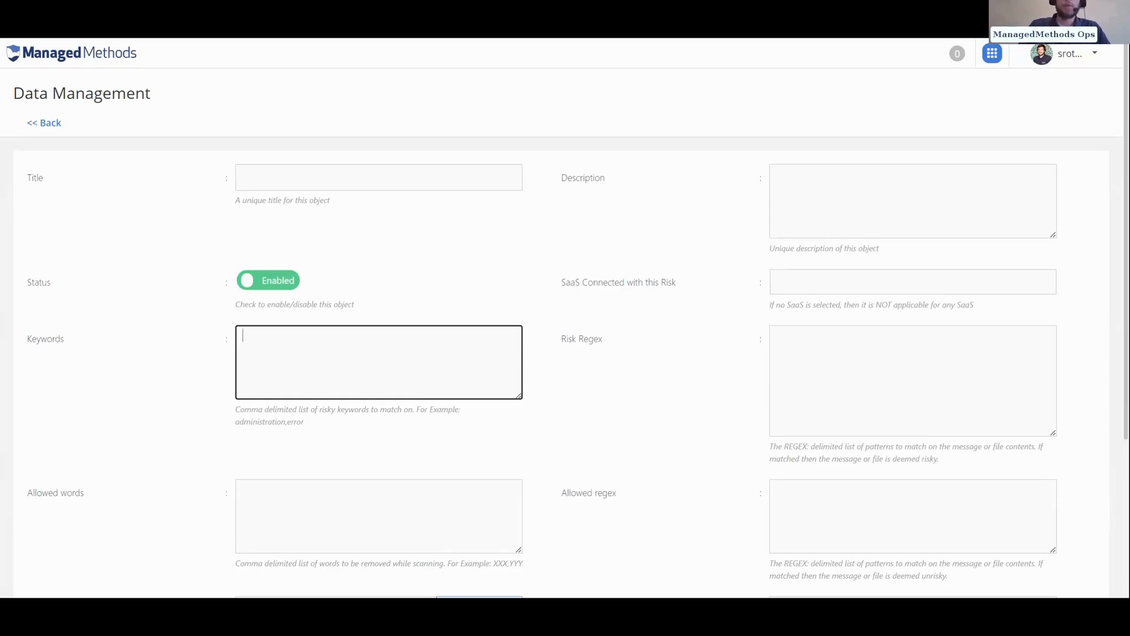
# - Return to the Audit & Control overview and open the enabled policies of the Students filtered view
pyautogui.click(86, 56)
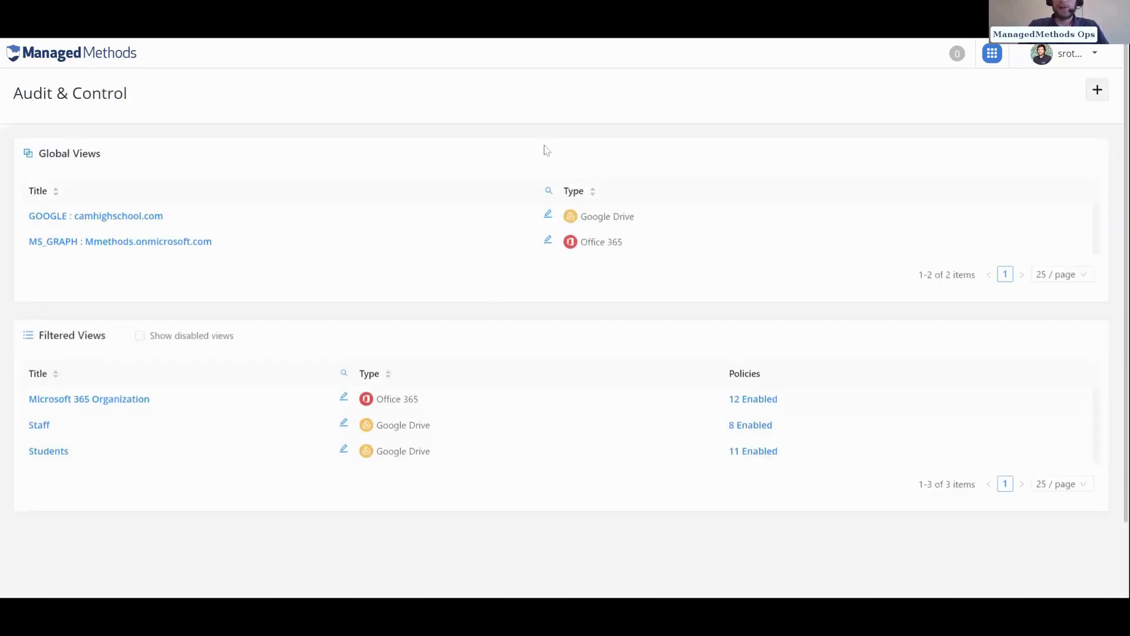
pyautogui.scroll(-1, 768, 340)
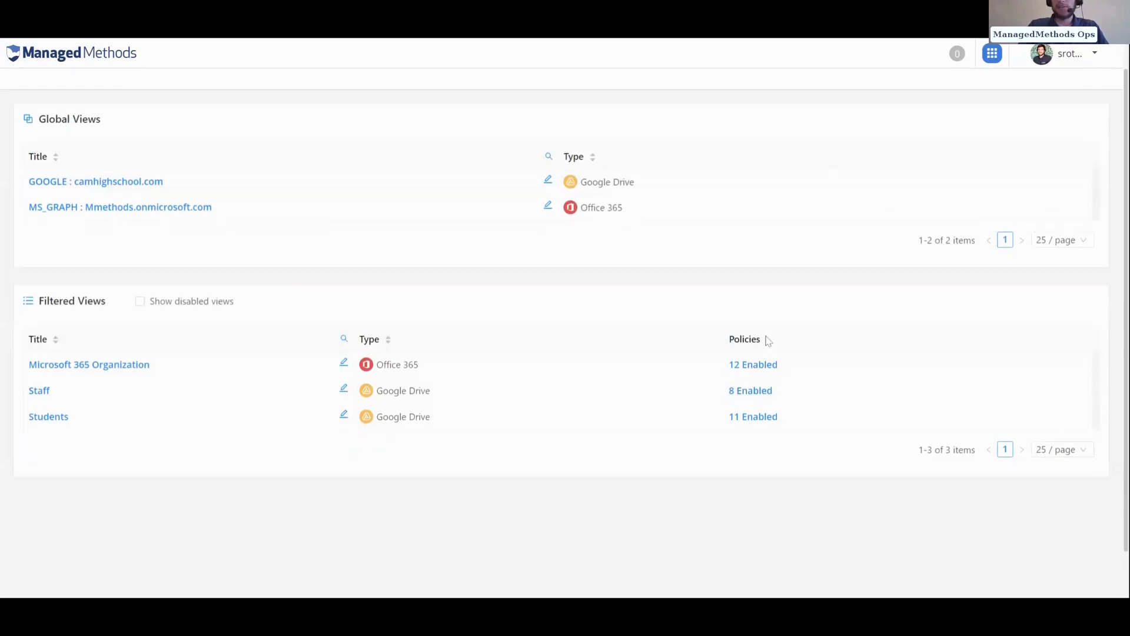
pyautogui.click(747, 417)
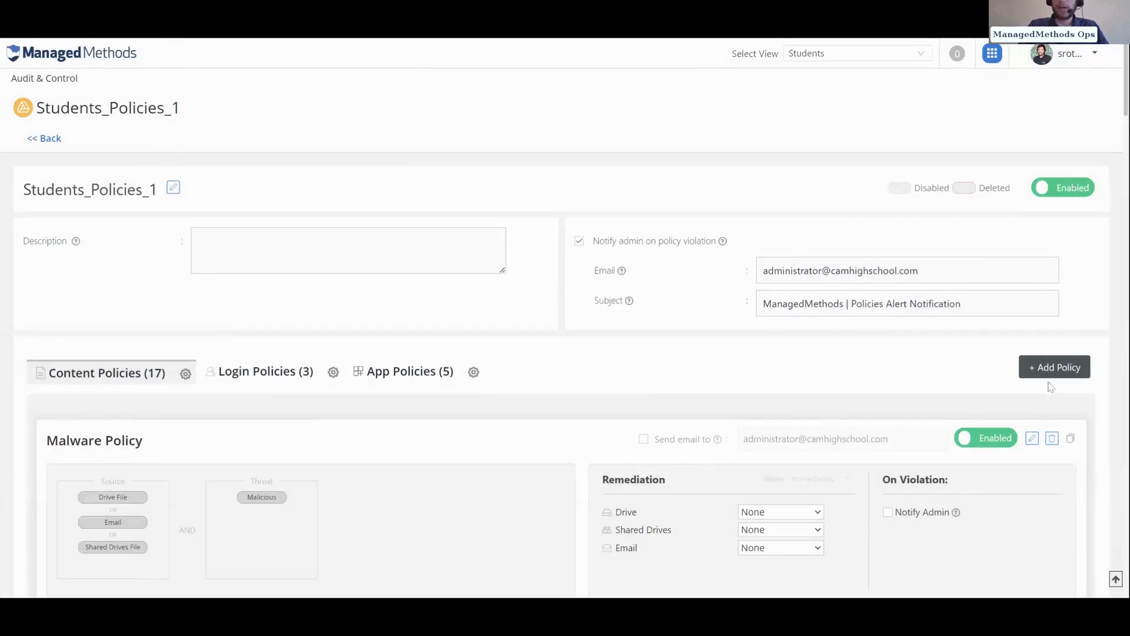
# - Add a content policy named test123 to the Students policies, with Email as the source and Phishing Scan as the threat
pyautogui.click(1053, 369)
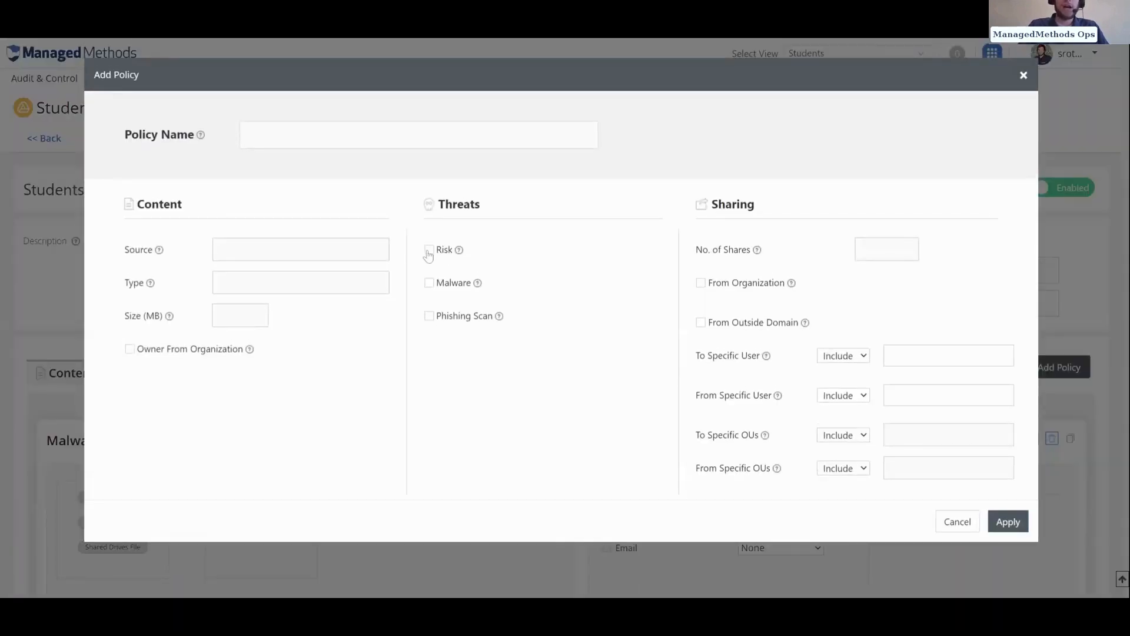
pyautogui.click(218, 249)
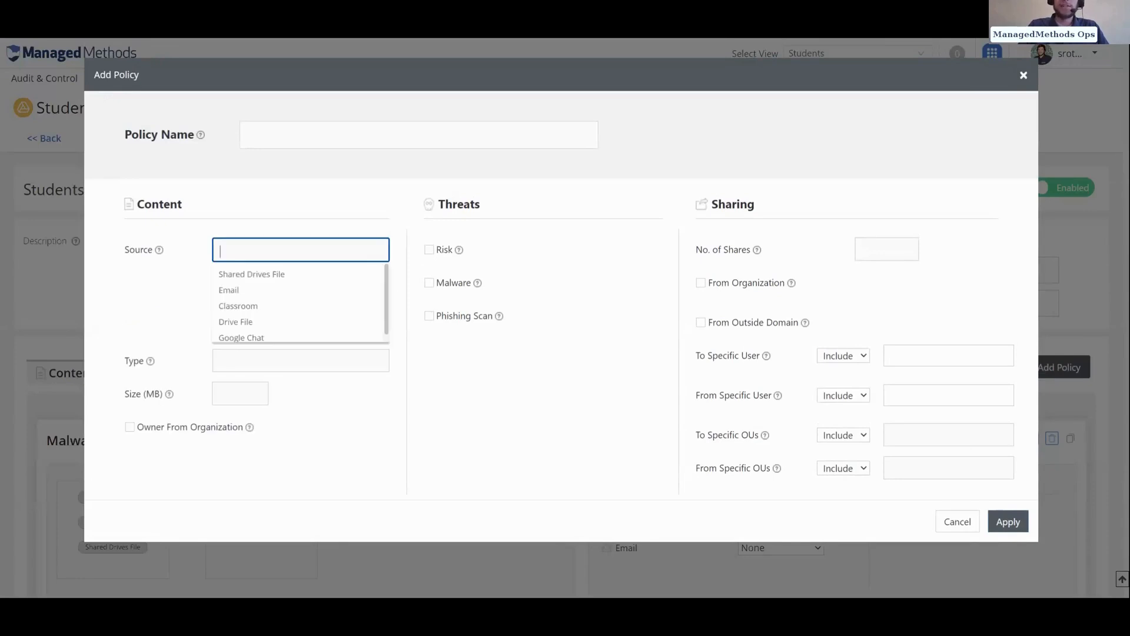
pyautogui.click(266, 292)
pyautogui.click(436, 359)
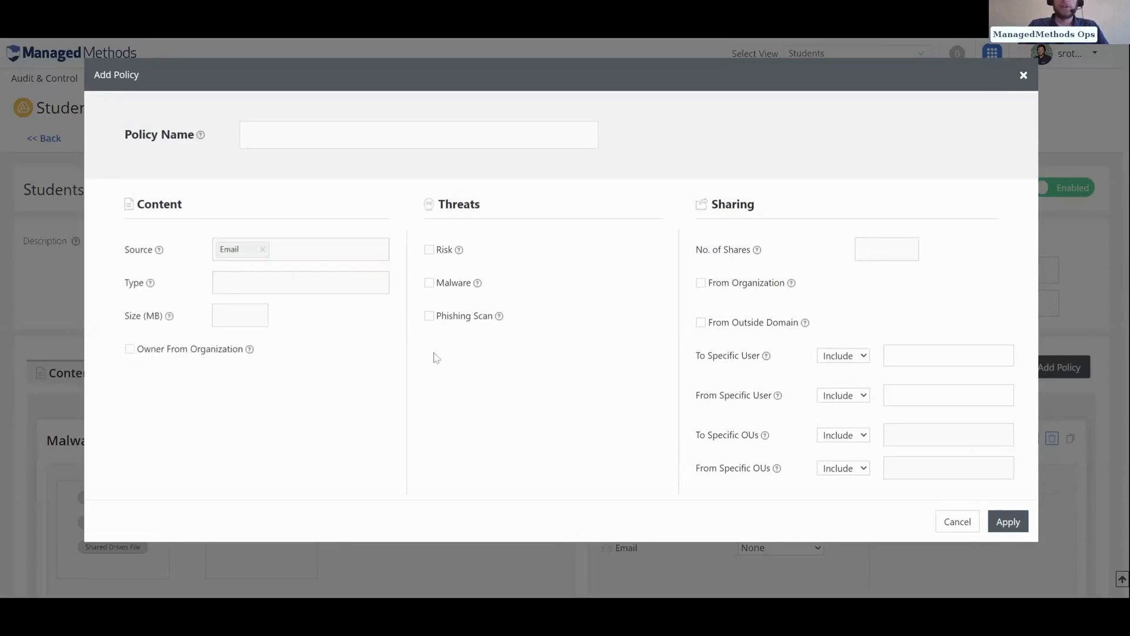
pyautogui.click(429, 316)
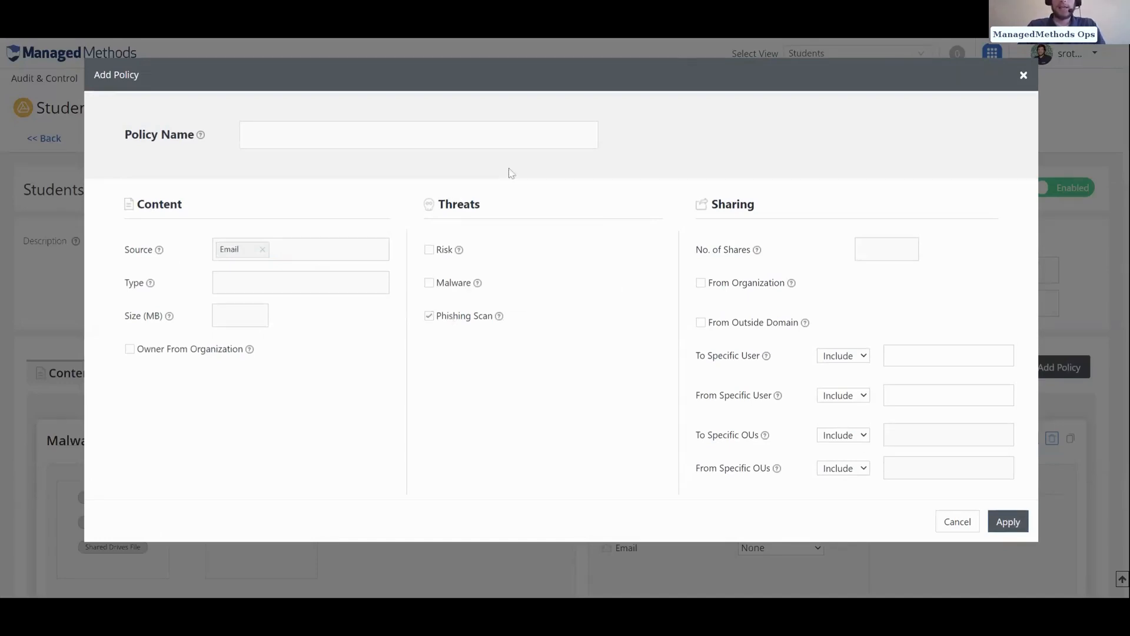
pyautogui.click(495, 141)
pyautogui.write('test')
pyautogui.click(1009, 521)
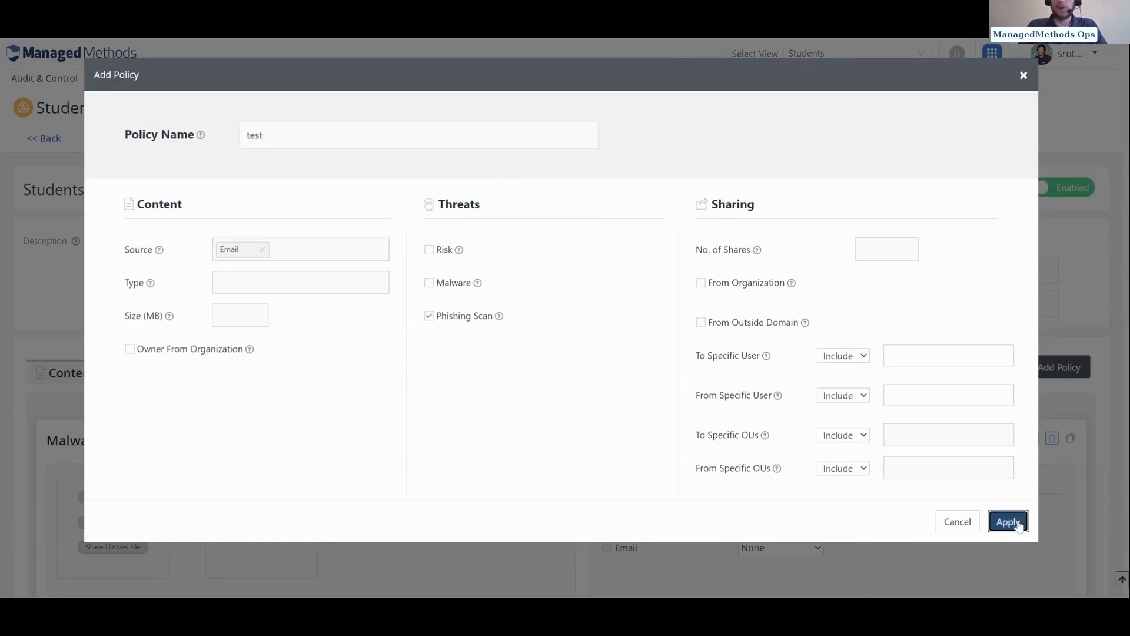
pyautogui.write('123')
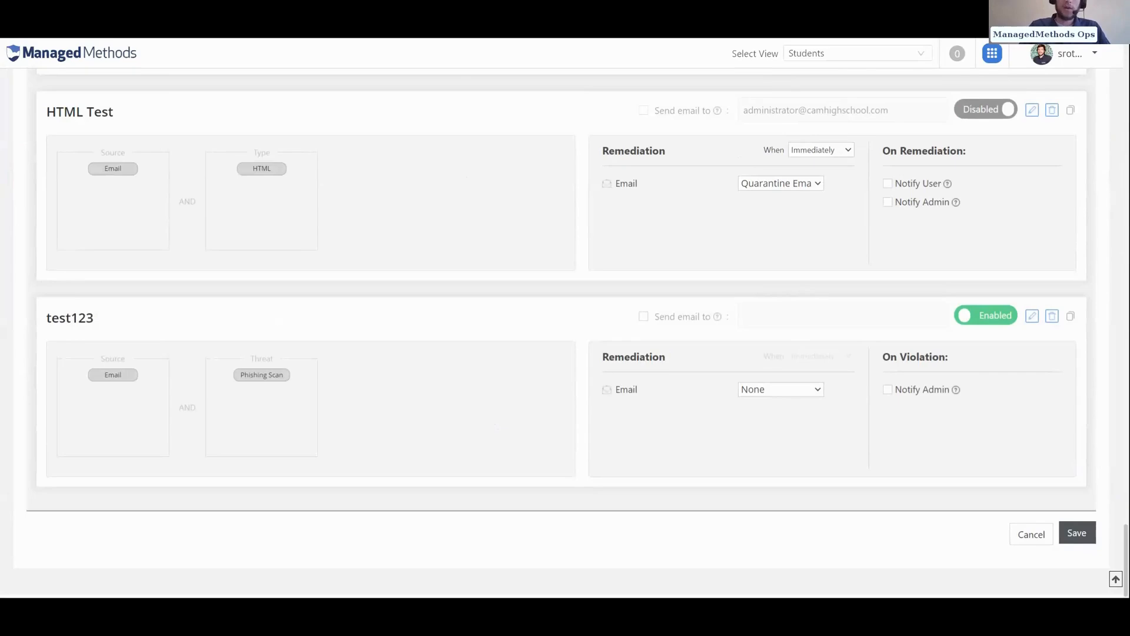
pyautogui.scroll(1, 209, 412)
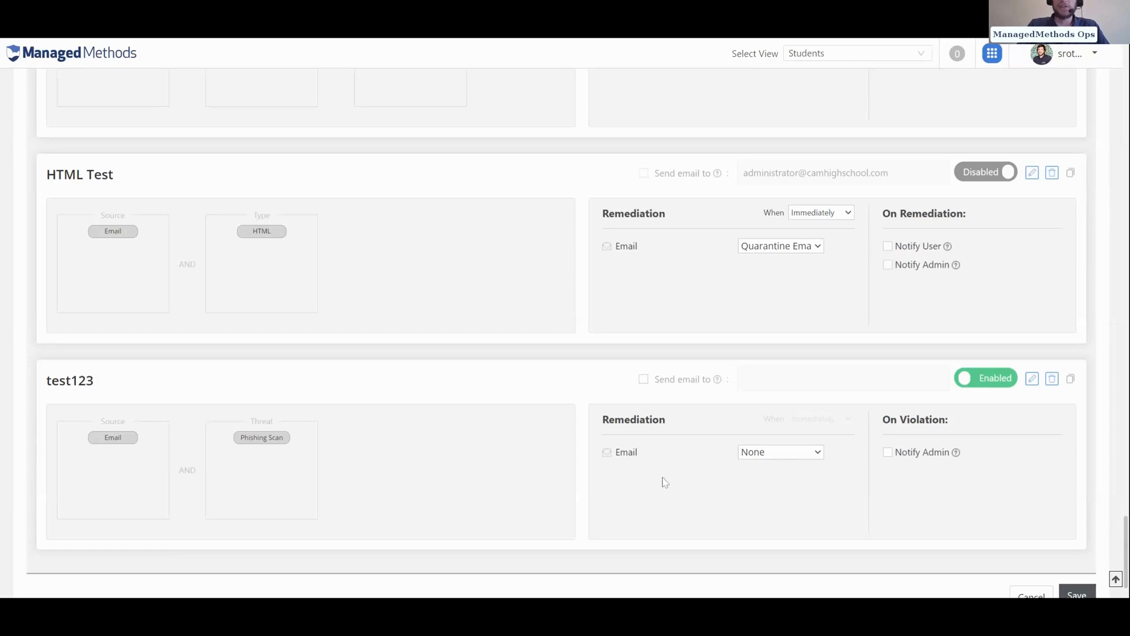
pyautogui.scroll(1, 3, 375)
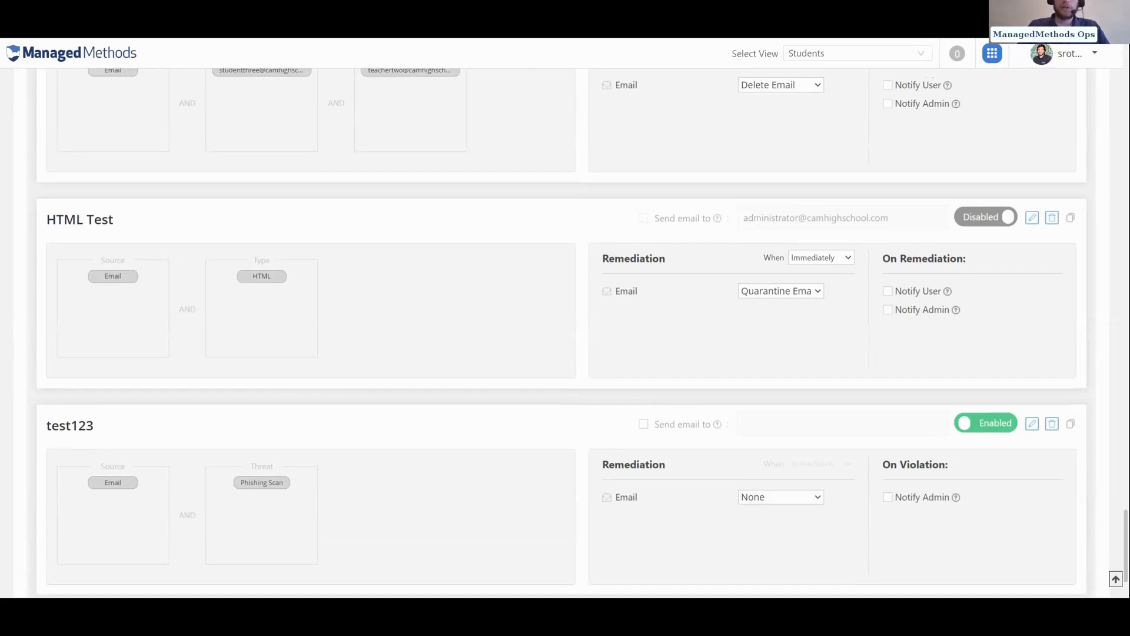
pyautogui.scroll(-2, 565, 318)
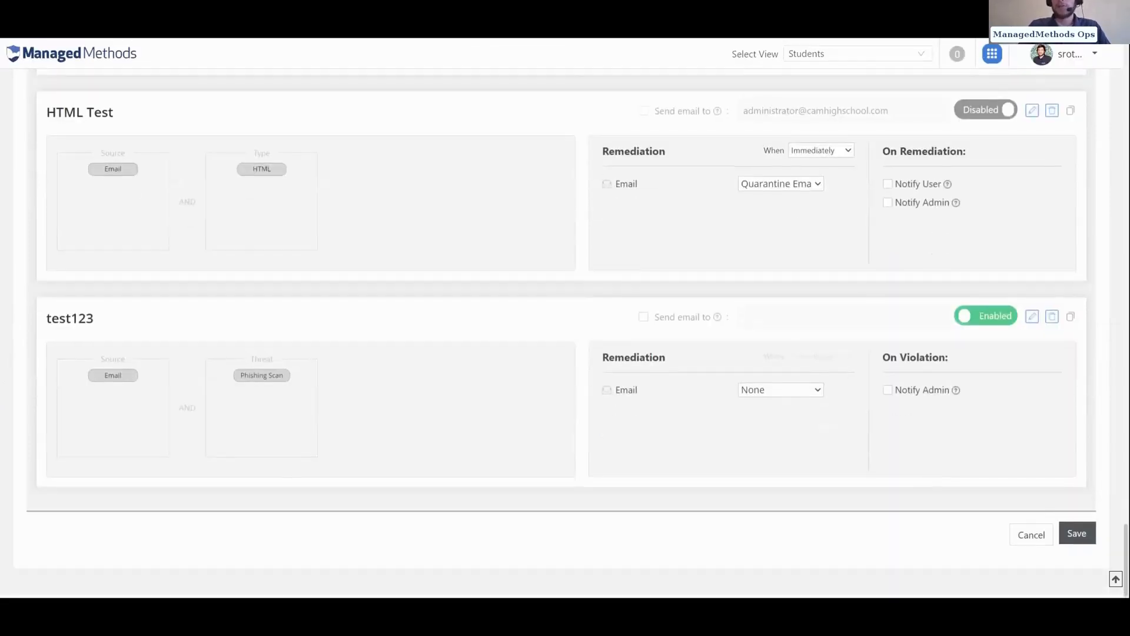